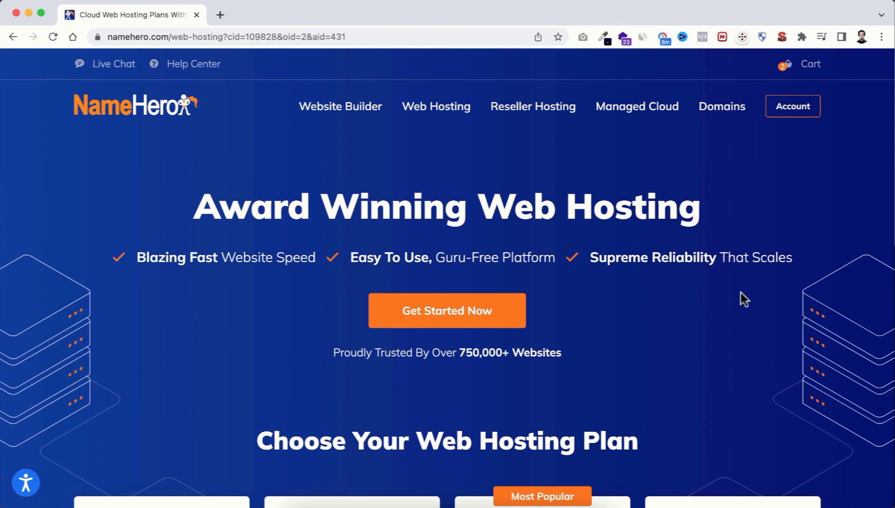
Jump to the hosting plans and compare website limits of Plus, Turbo and Business Cloud
click(492, 314)
scroll(472, 359, down, 3)
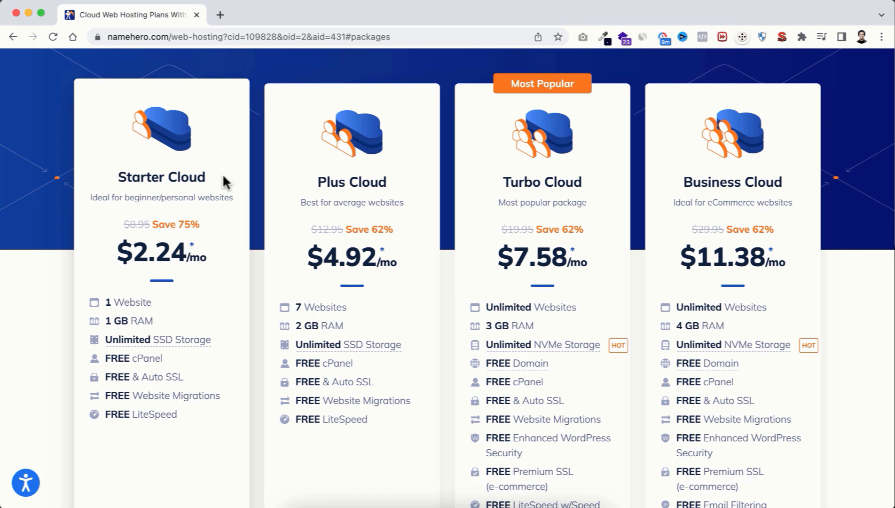
drag(293, 302, 347, 302)
click(346, 299)
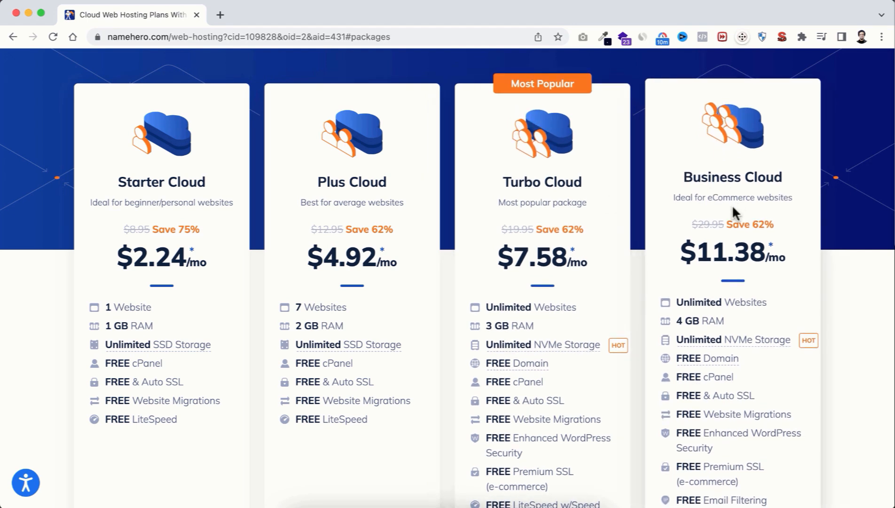
drag(488, 302, 533, 299)
drag(692, 302, 738, 301)
click(739, 302)
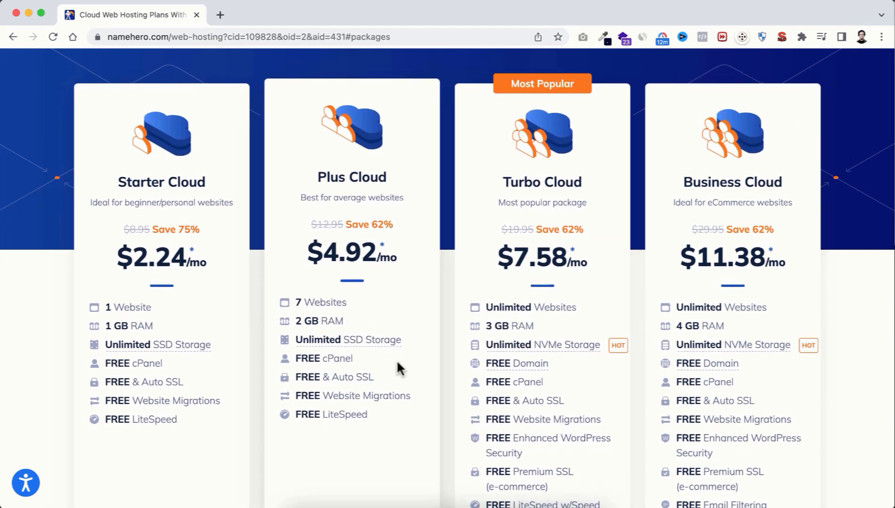
Check Plus Cloud's free auto SSL, then order the Starter Cloud plan
drag(301, 377, 362, 376)
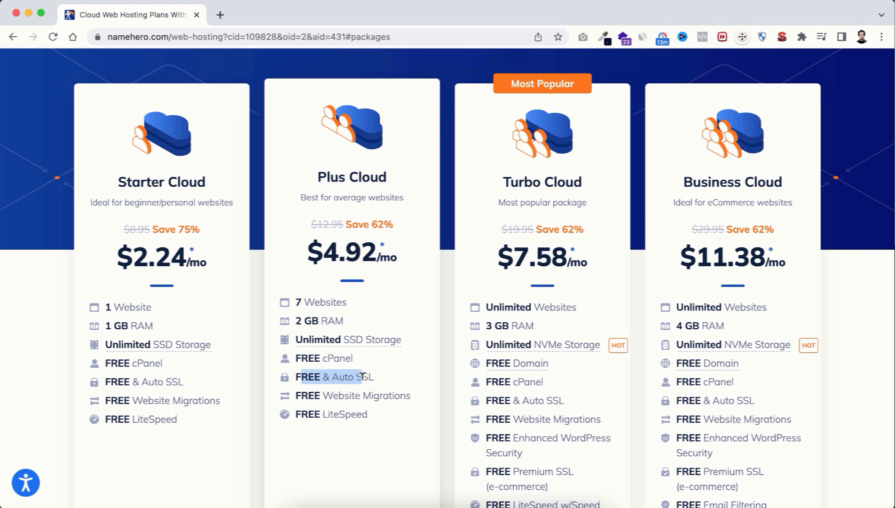
click(391, 377)
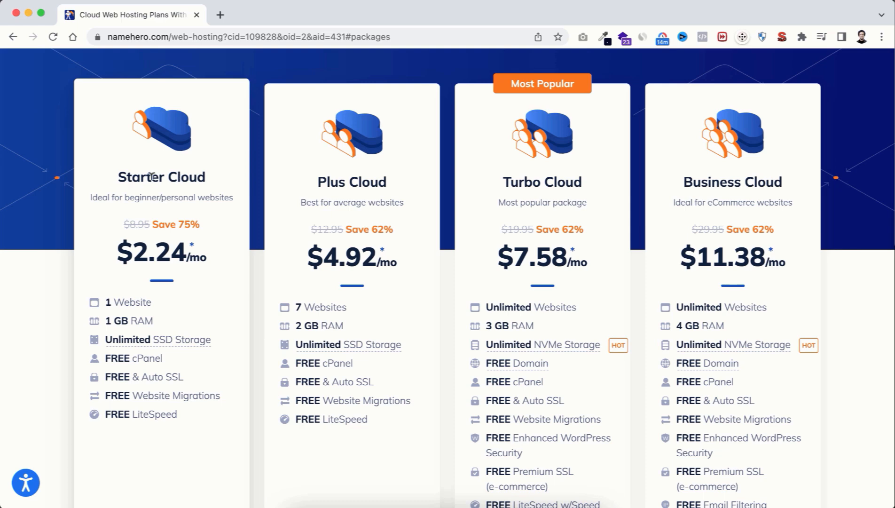
scroll(196, 444, down, 3)
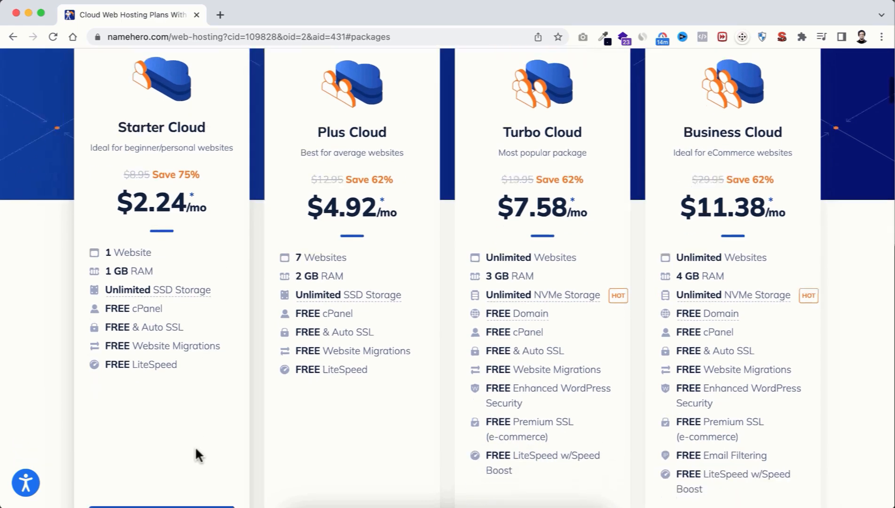
click(176, 433)
Search whether the domain facebook.com is available to register
scroll(450, 349, down, 3)
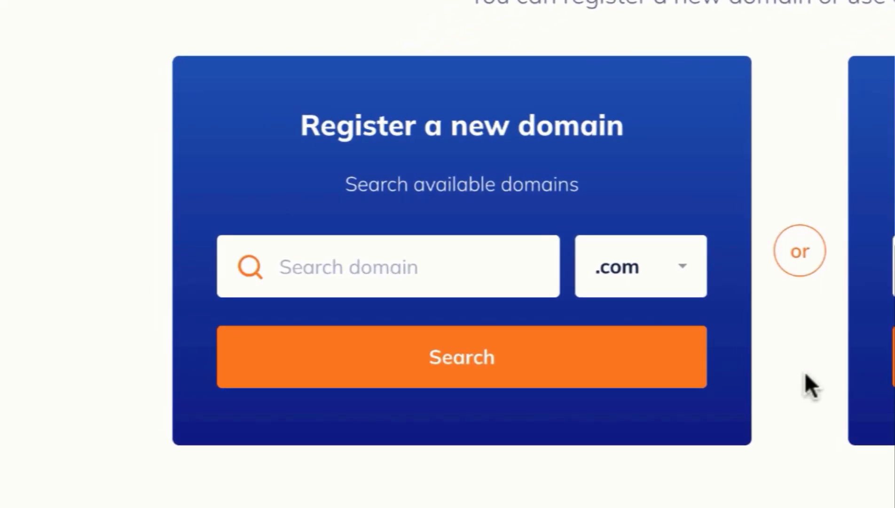
click(457, 248)
text(facebook)
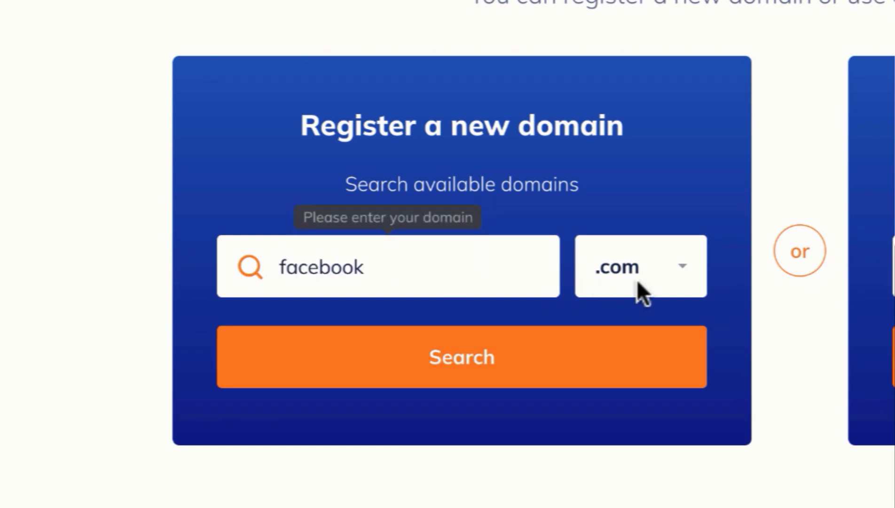
click(505, 357)
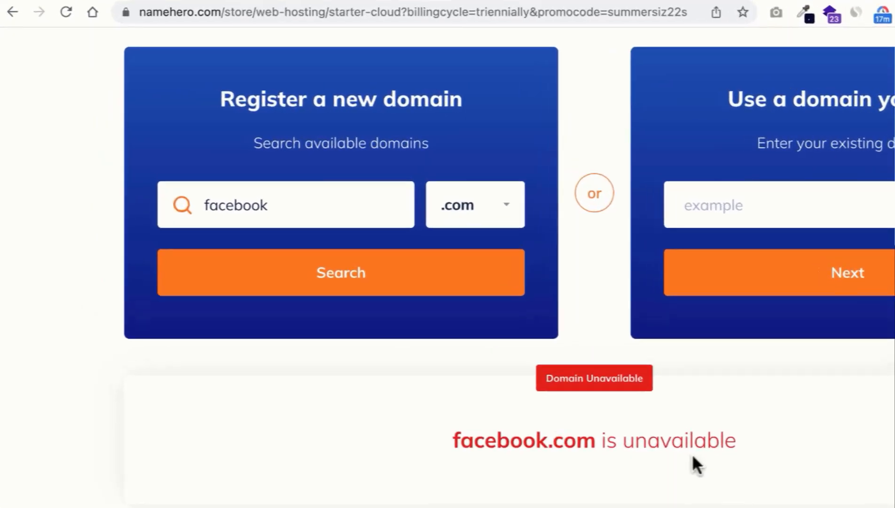
Replace it with 'jimakes' on .com, confirm jimakes.com is available, and continue
drag(282, 196, 168, 192)
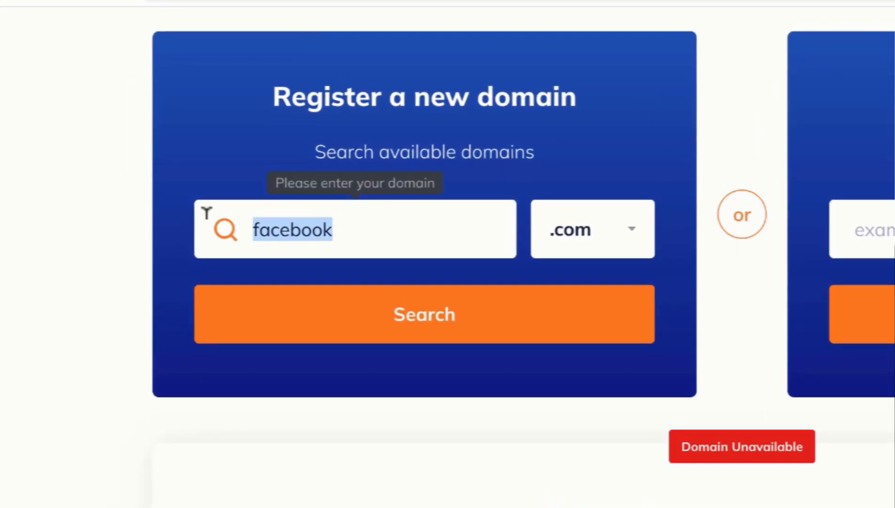
key(BackSpace)
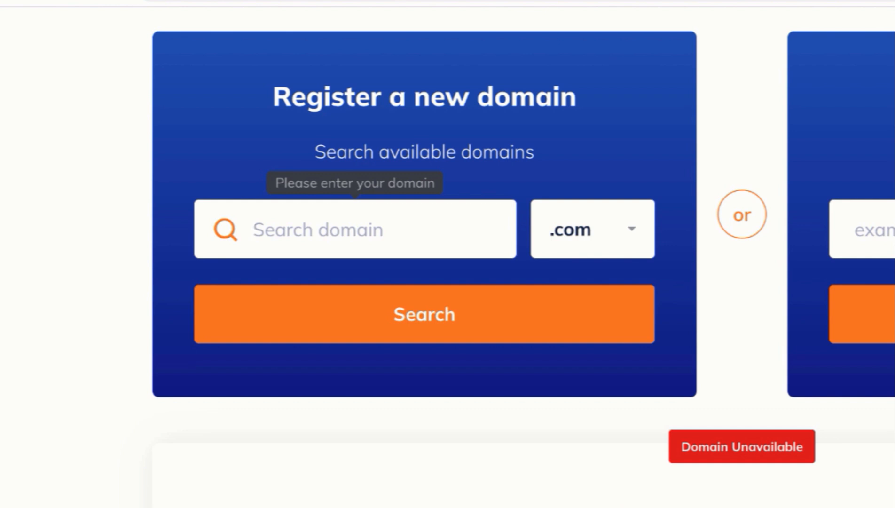
text(jimakes)
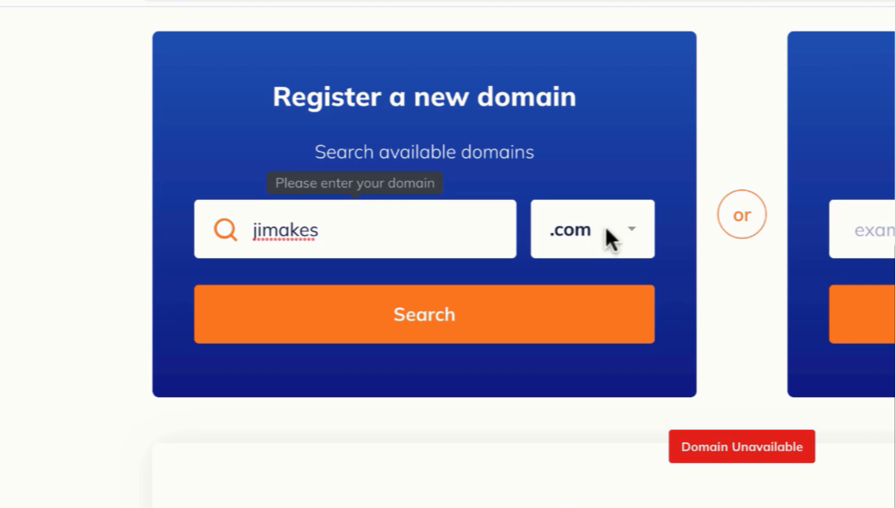
click(622, 226)
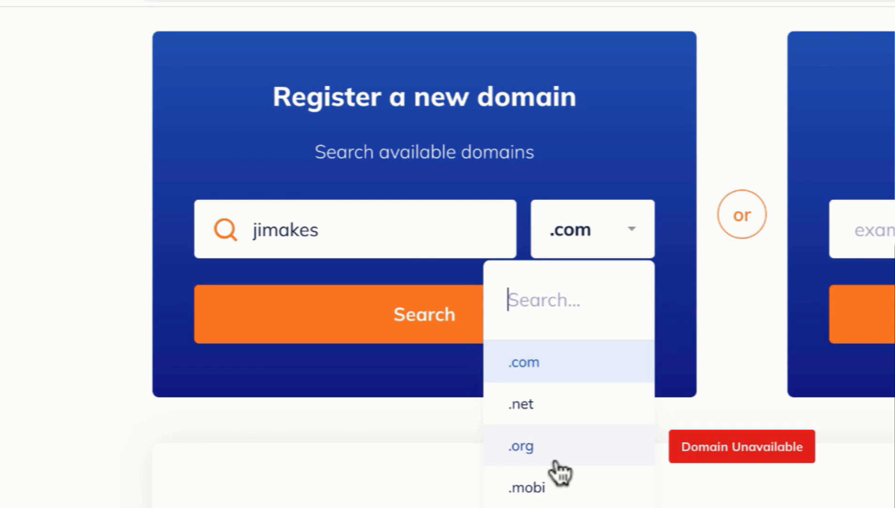
scroll(557, 502, down, 1)
scroll(556, 502, down, 1)
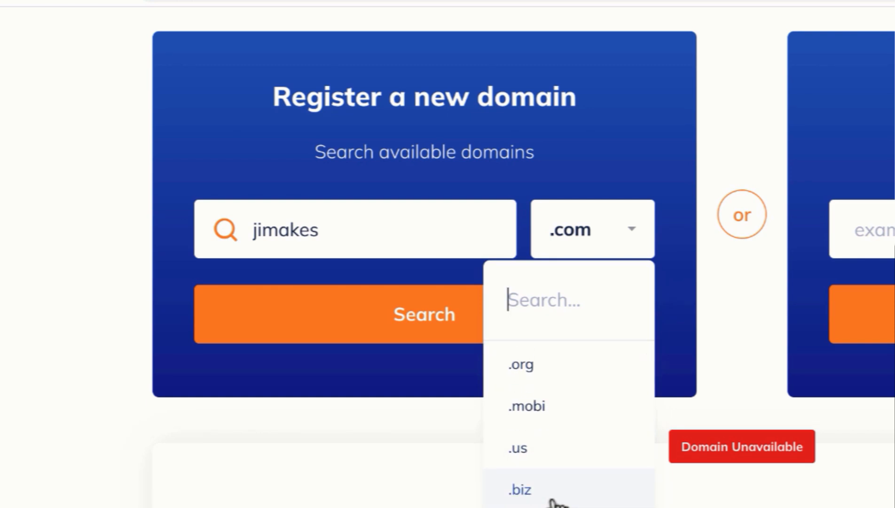
scroll(556, 502, down, 1)
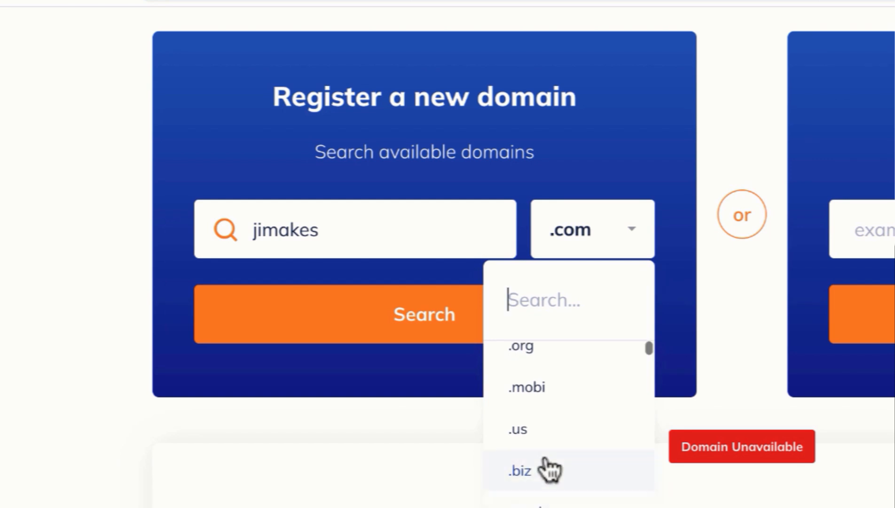
scroll(558, 443, down, 3)
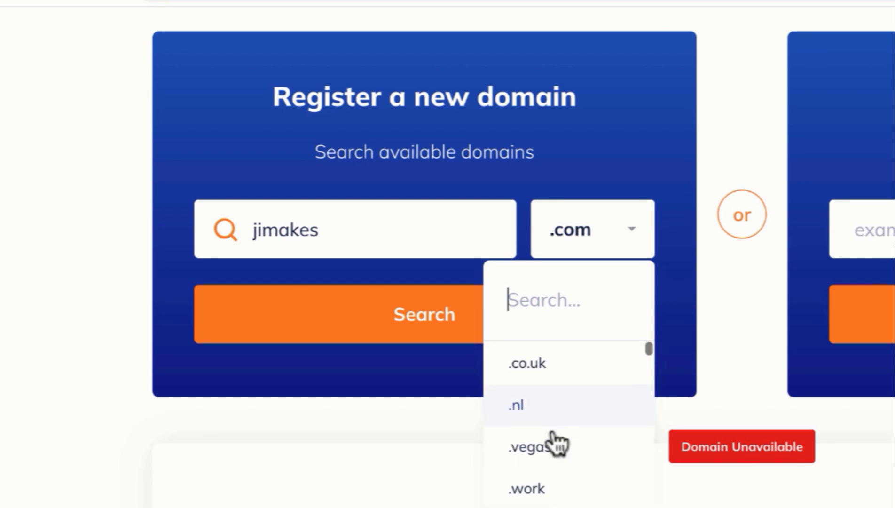
scroll(557, 443, down, 2)
scroll(557, 443, up, 7)
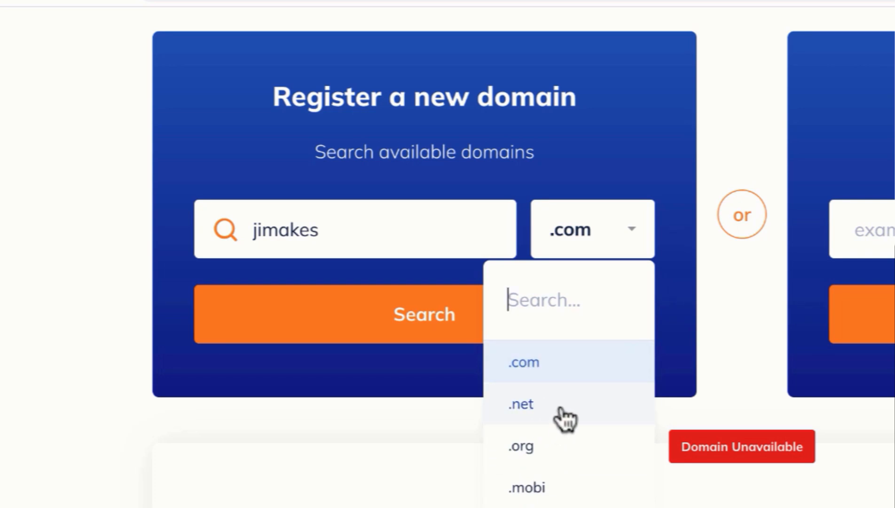
click(567, 369)
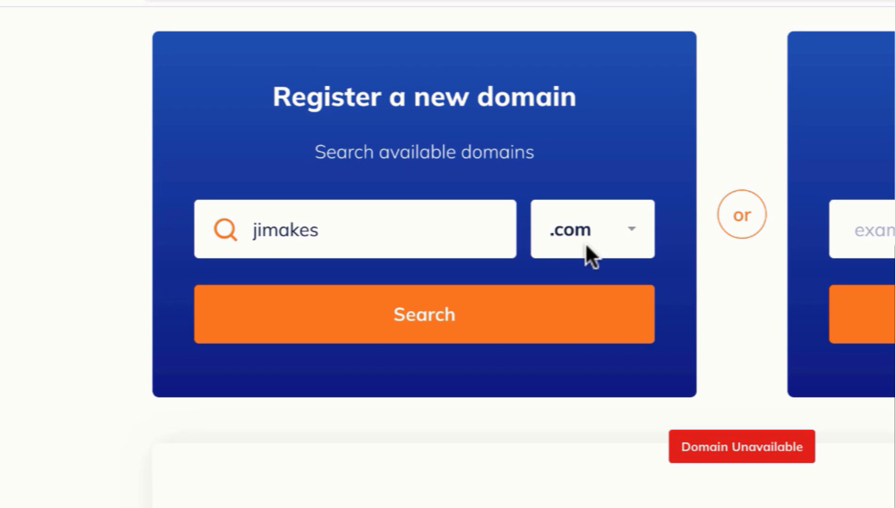
click(442, 316)
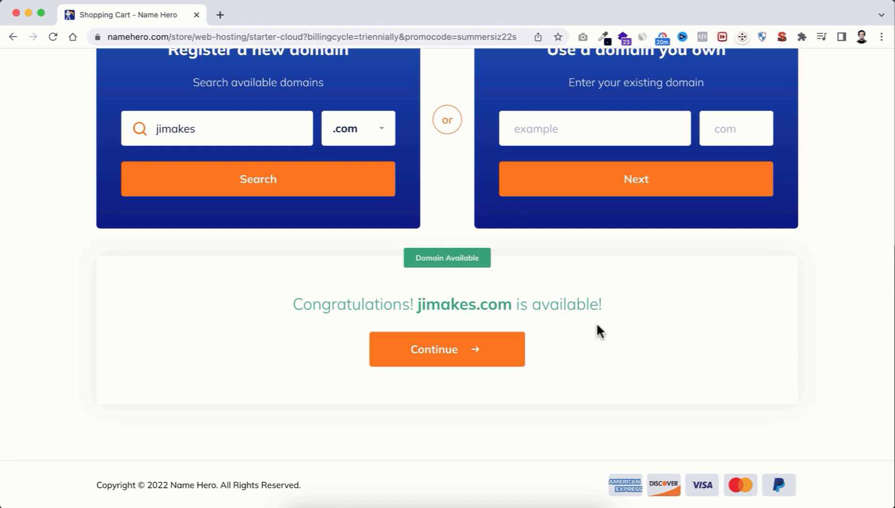
click(479, 354)
Switch Starter Cloud billing to 1 Year ($2.74/mo) and continue to Domains Configuration
scroll(574, 348, down, 3)
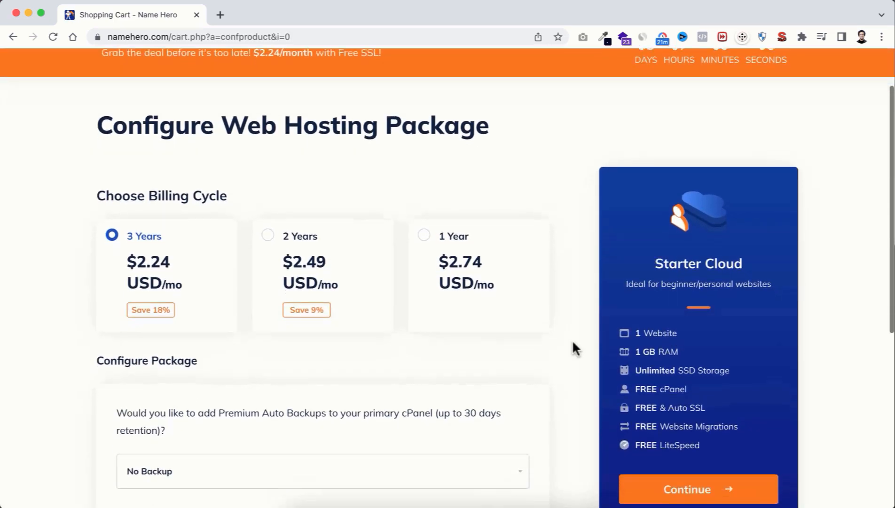
scroll(572, 348, down, 3)
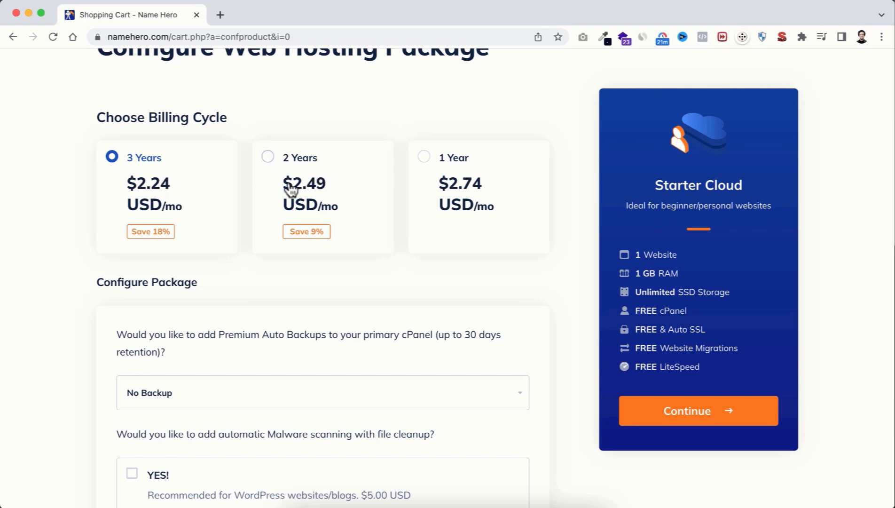
click(455, 164)
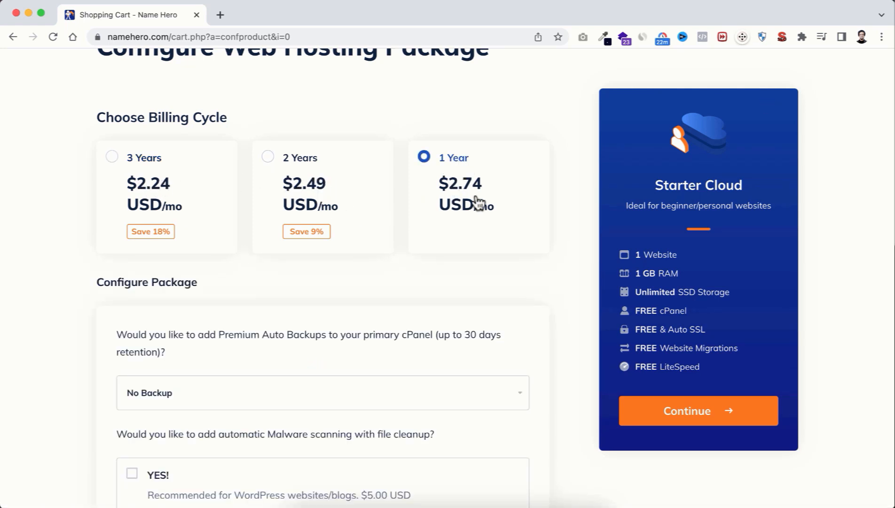
scroll(498, 303, down, 2)
scroll(499, 303, down, 5)
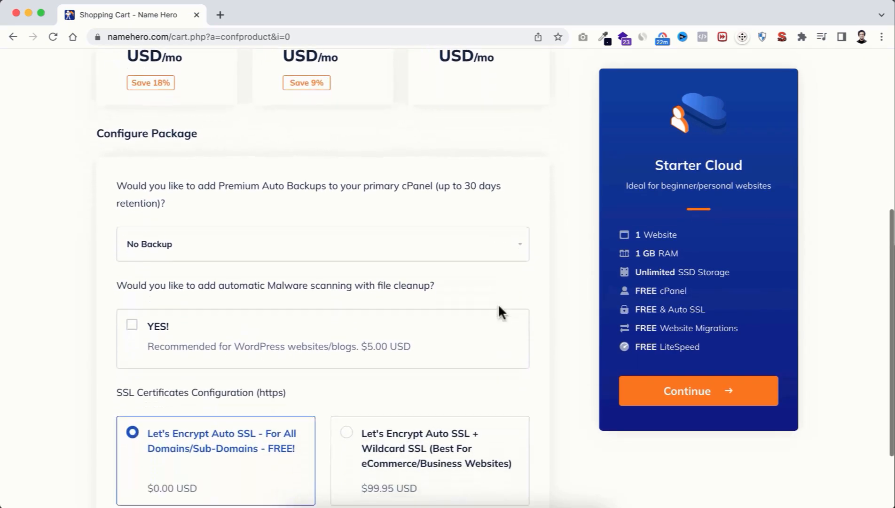
scroll(501, 313, down, 1)
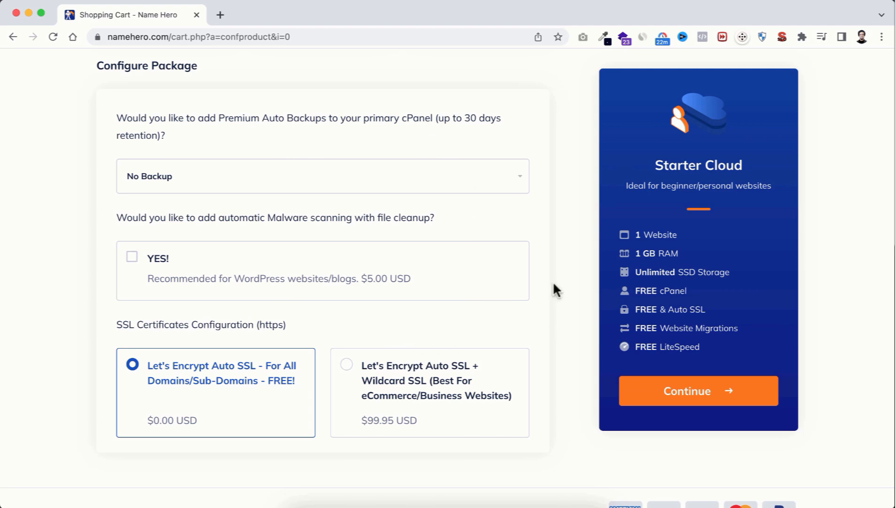
scroll(553, 281, up, 5)
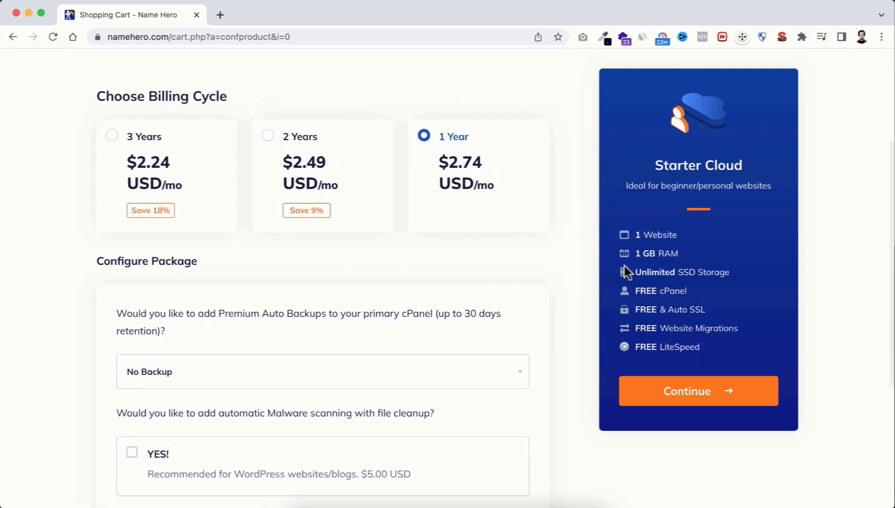
click(722, 393)
scroll(600, 421, down, 2)
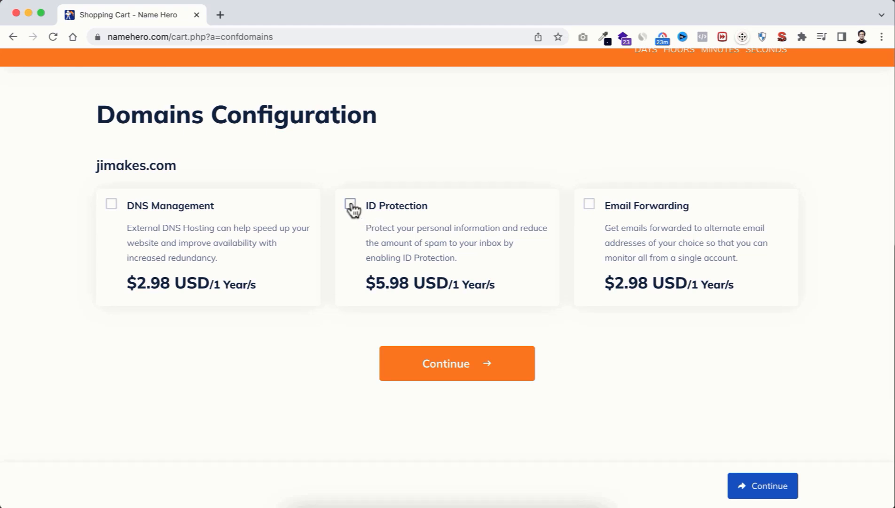
Leave ID Protection unticked and continue to Review & Checkout ($47.83 due today)
click(351, 207)
click(389, 211)
click(465, 373)
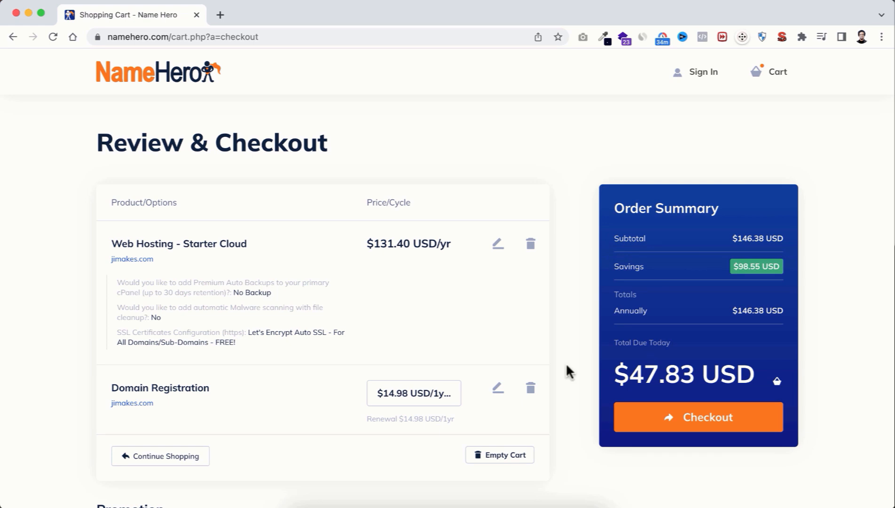
scroll(567, 365, down, 5)
Fill in the first and last name, e-mail address, phone number and company name
scroll(567, 365, down, 5)
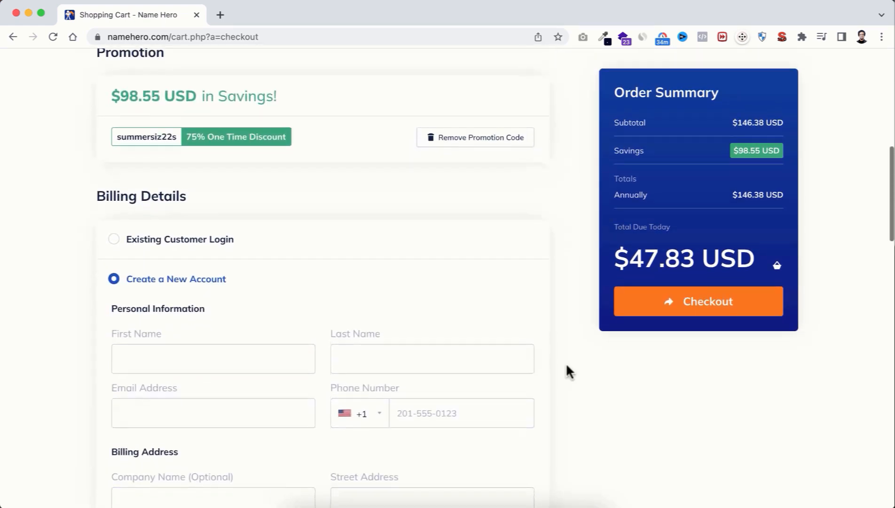
scroll(566, 365, down, 3)
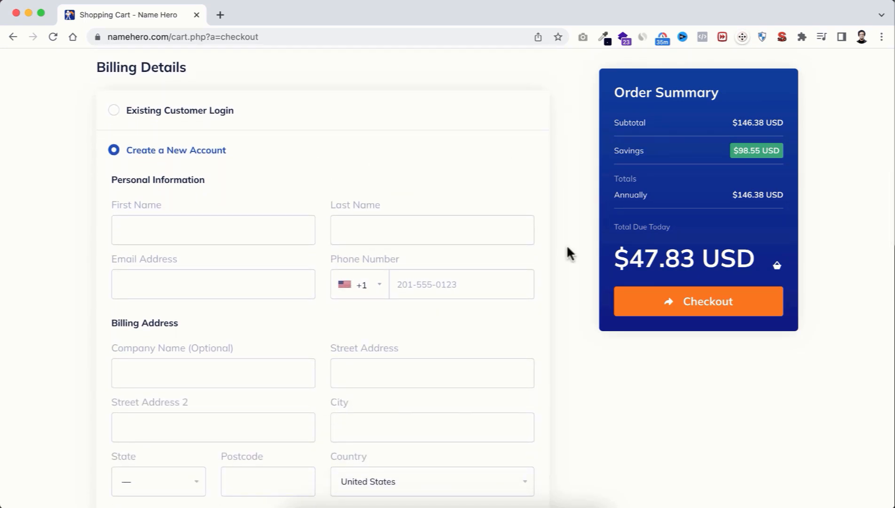
scroll(567, 252, down, 2)
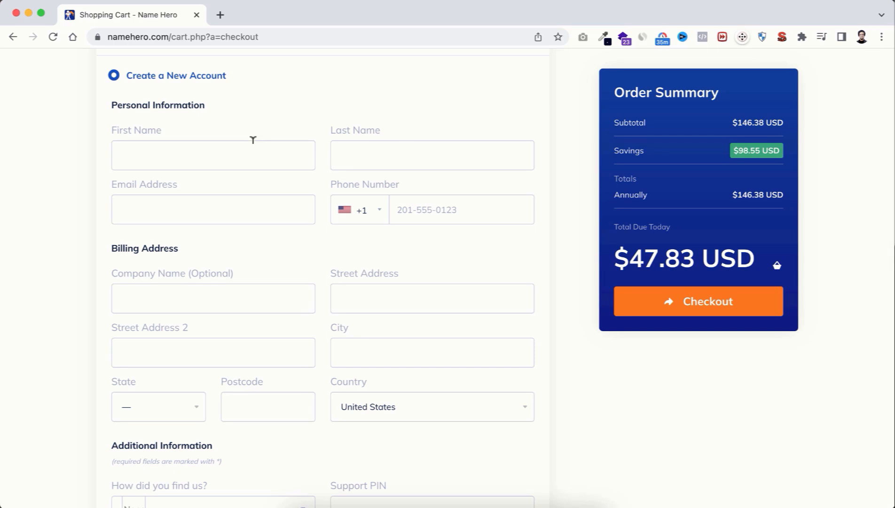
click(213, 155)
text(Jim)
key(Tab)
text(Fahad)
Fill in the street address, city and postcode of the billing address
key(Tab)
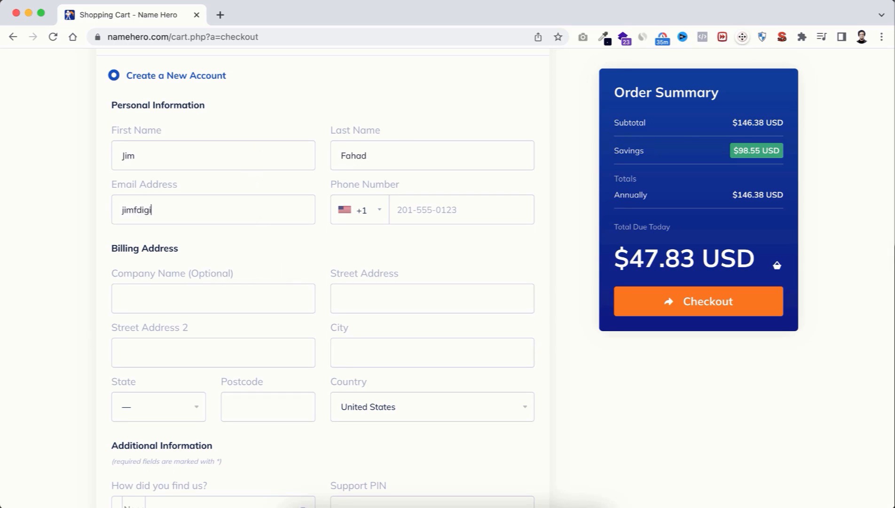
click(360, 210)
key(Tab)
key(Tab)
key(Tab)
click(246, 410)
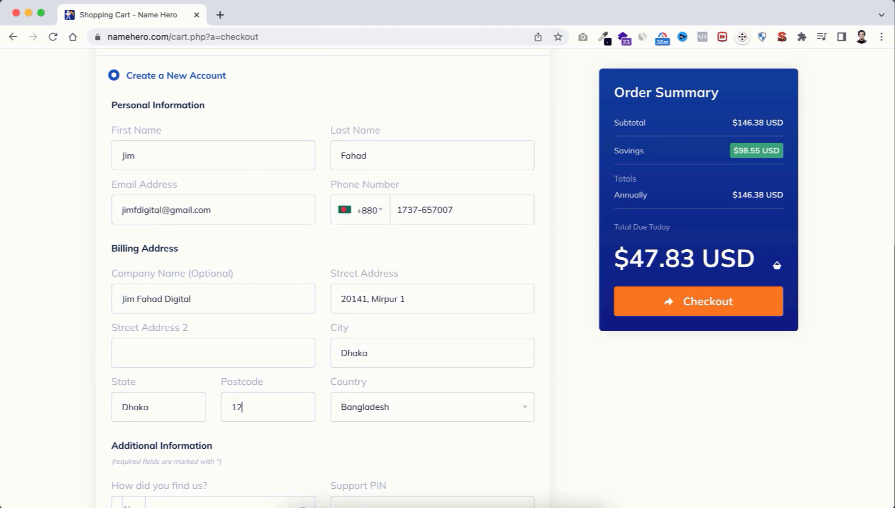
text(1216)
scroll(393, 470, up, 1)
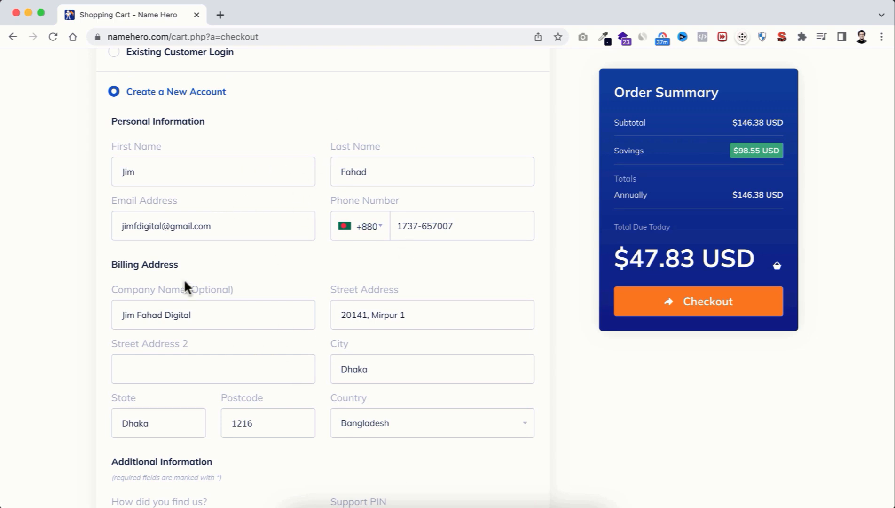
scroll(345, 450, down, 6)
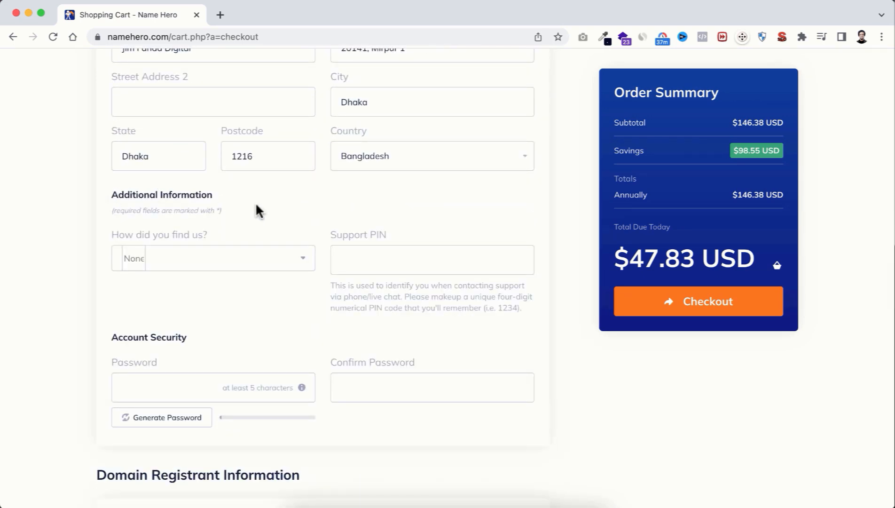
Set 'How did you find us?' to YouTube and enter a support PIN
click(220, 254)
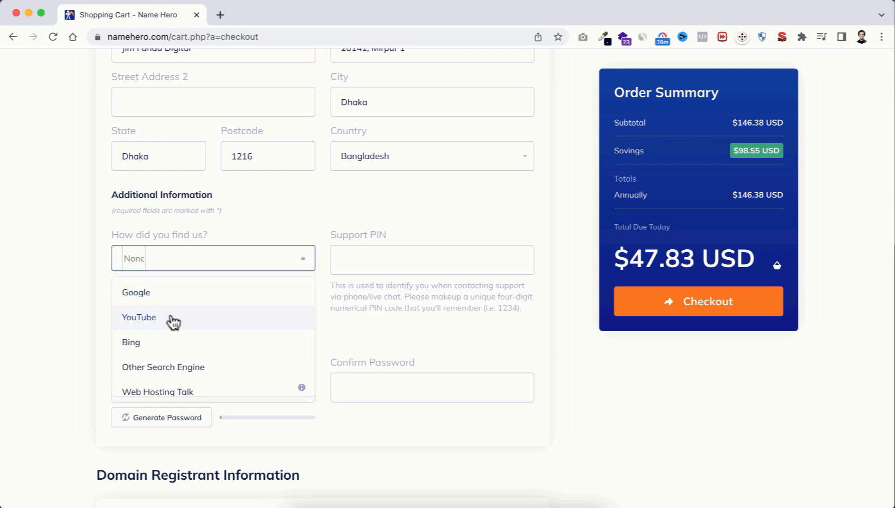
click(145, 318)
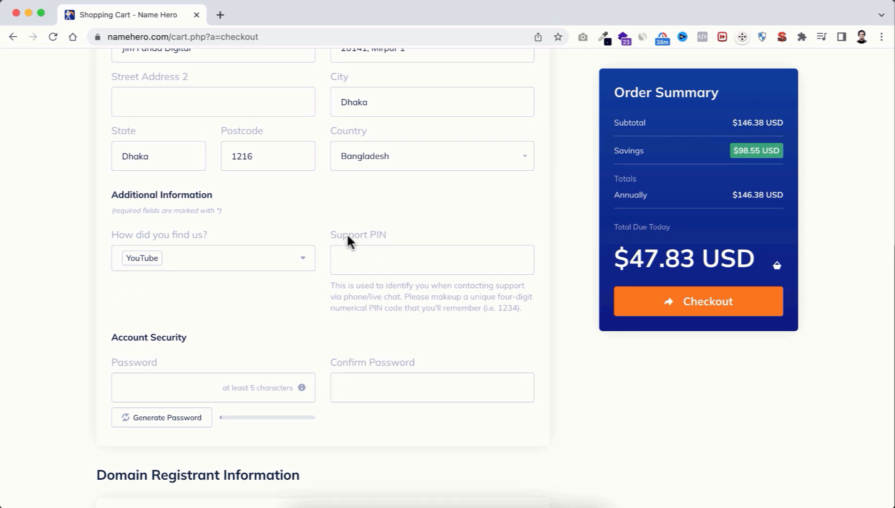
click(386, 261)
Paste the suggested strong password into both Password and Confirm Password
click(180, 388)
key(super+v)
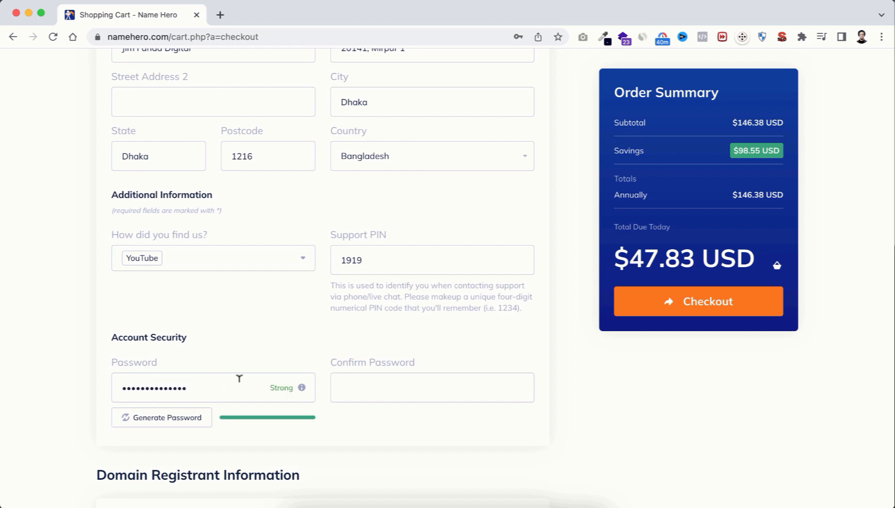
click(341, 381)
key(super+v)
Choose Credit Card (Stripe), accept the Terms of Service, and place the order with Checkout
scroll(563, 470, down, 8)
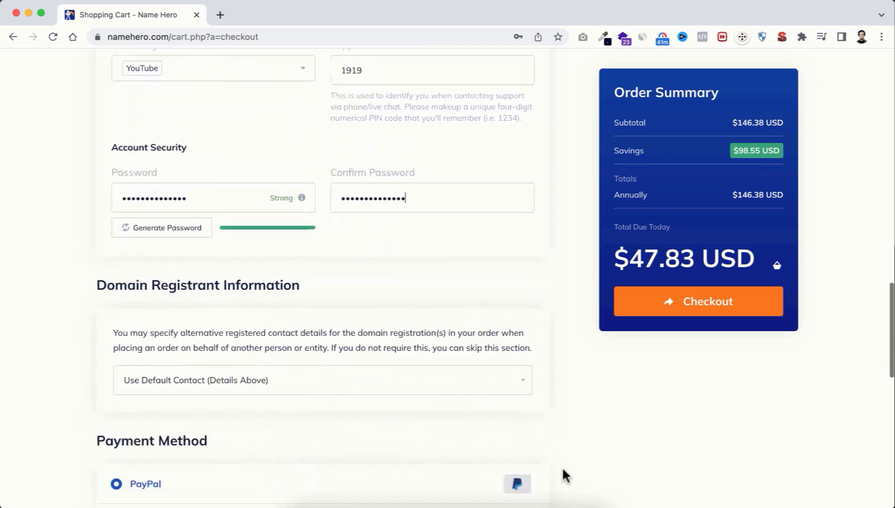
scroll(561, 466, down, 2)
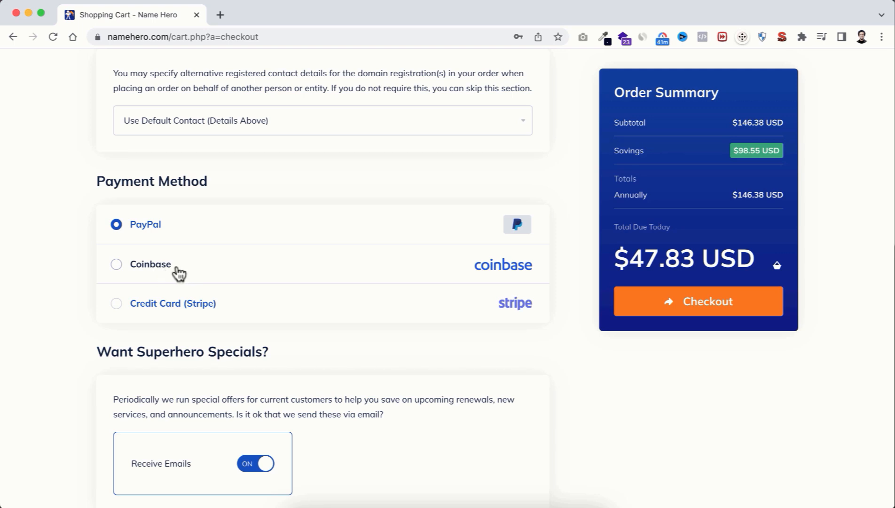
click(164, 310)
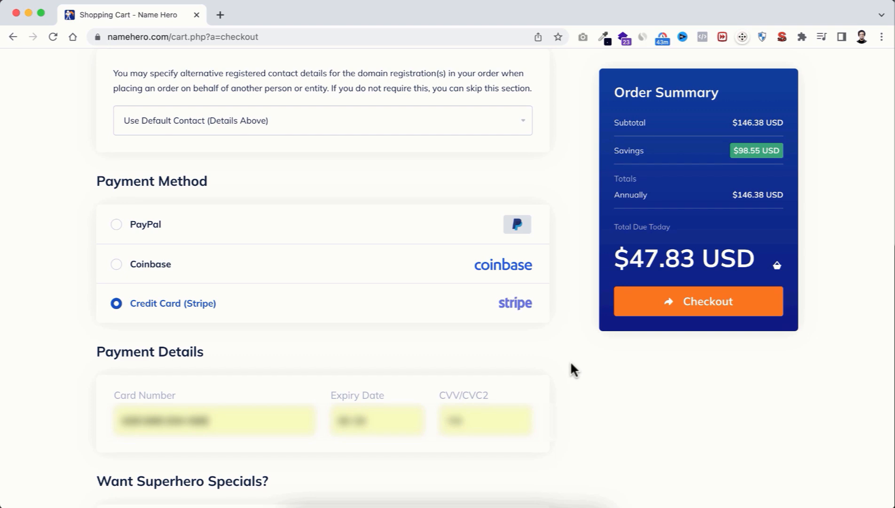
scroll(570, 363, down, 8)
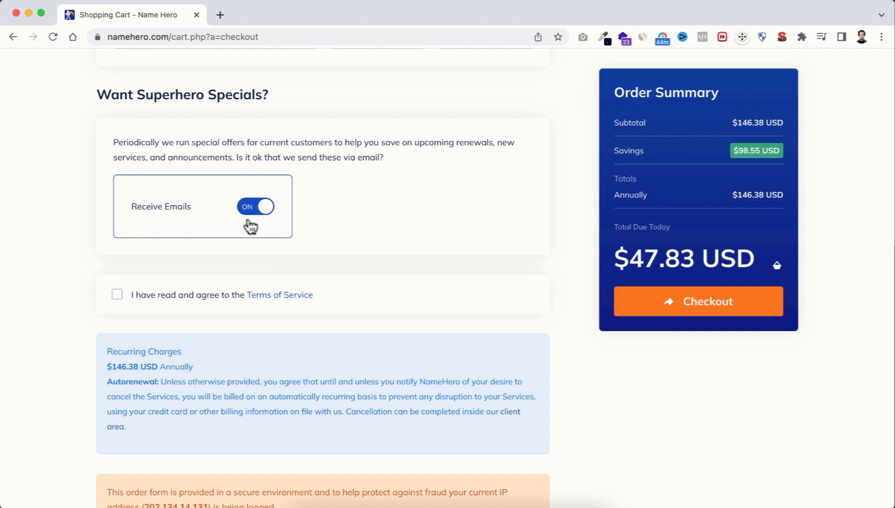
click(117, 296)
scroll(333, 306, down, 1)
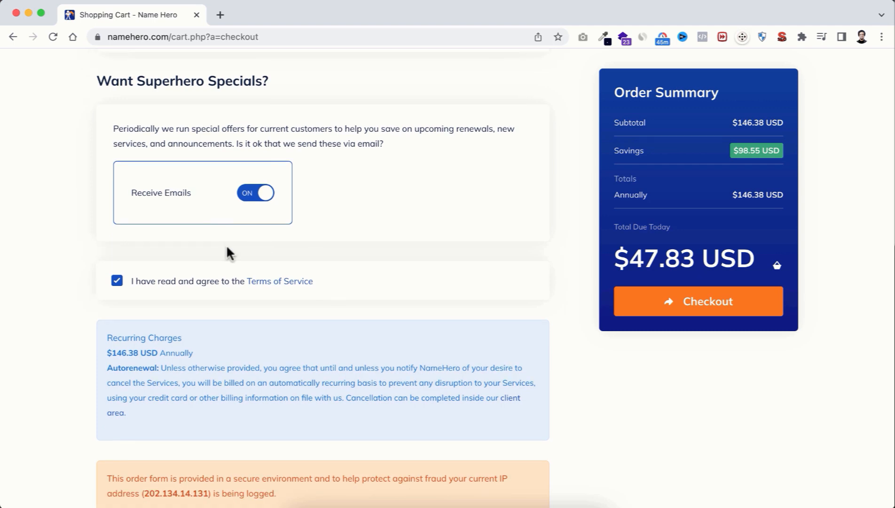
click(707, 303)
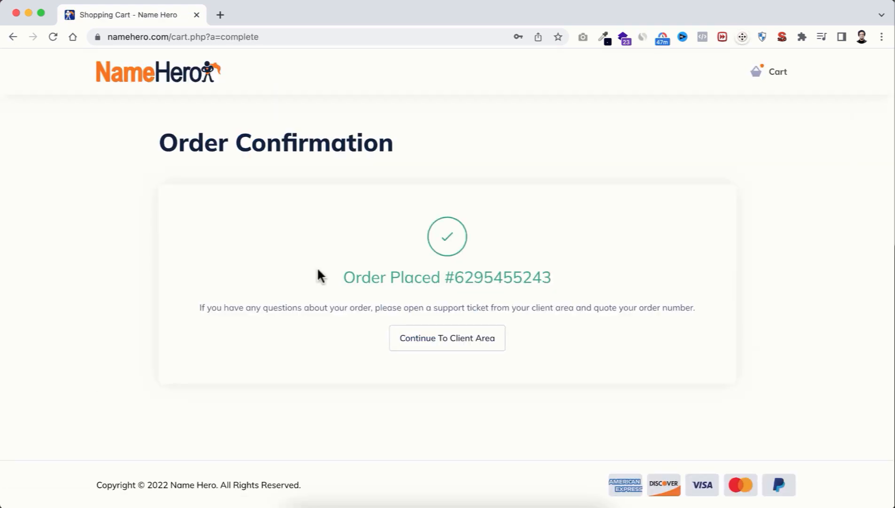
Load namehero.com in a new tab, then return to the Order Confirmation tab
drag(336, 275, 504, 277)
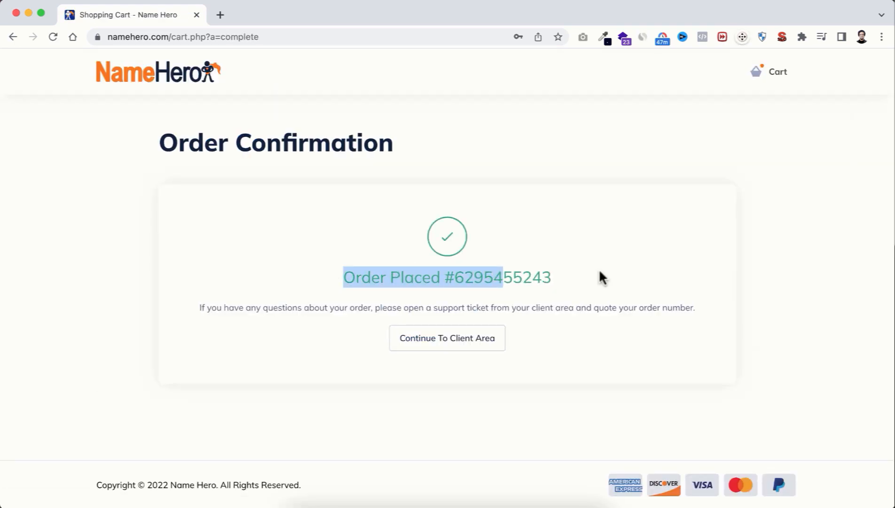
click(600, 274)
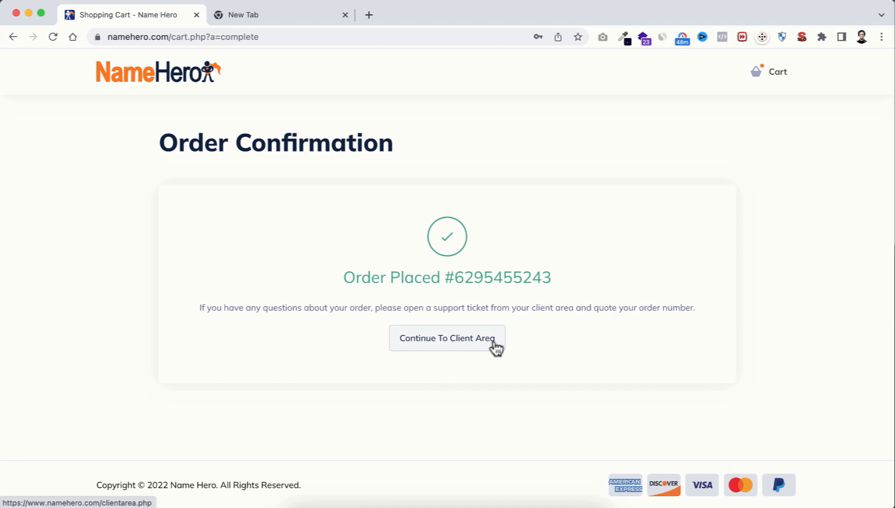
click(266, 14)
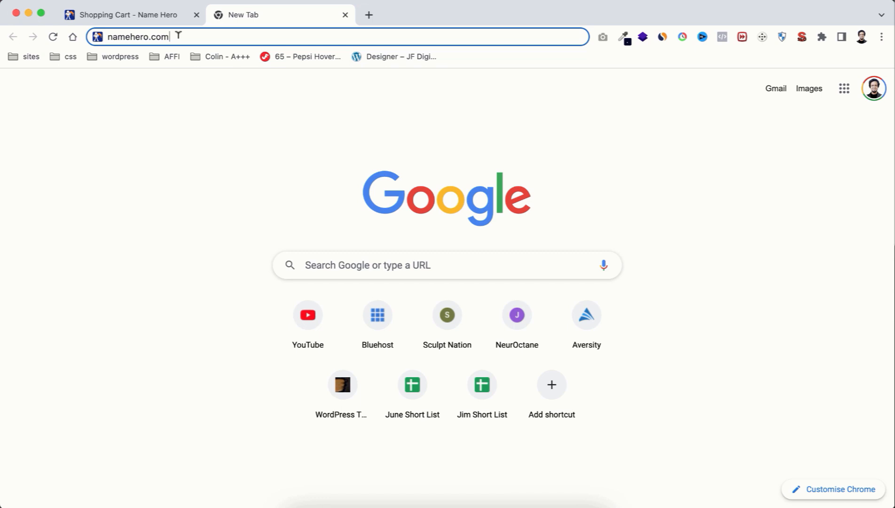
key(Return)
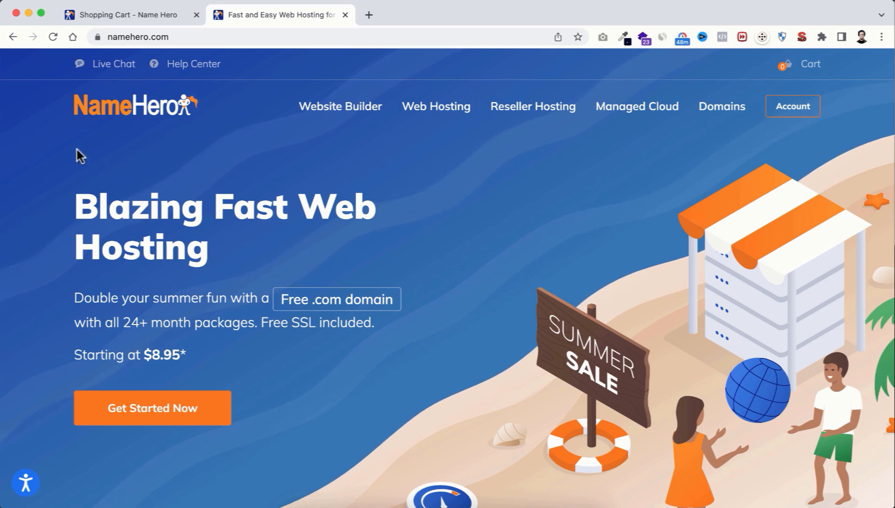
click(116, 16)
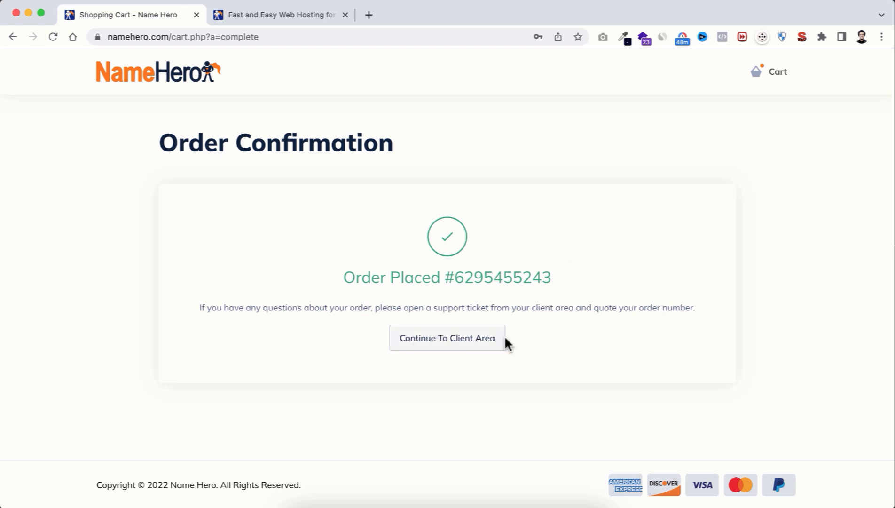
From the NameHero homepage, go through the client area to the jimakes.com Starter Cloud plan
click(289, 16)
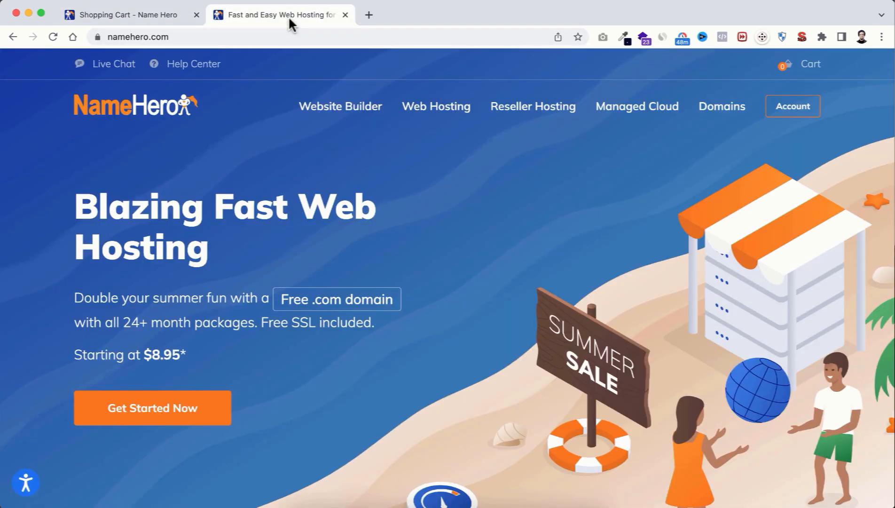
click(794, 112)
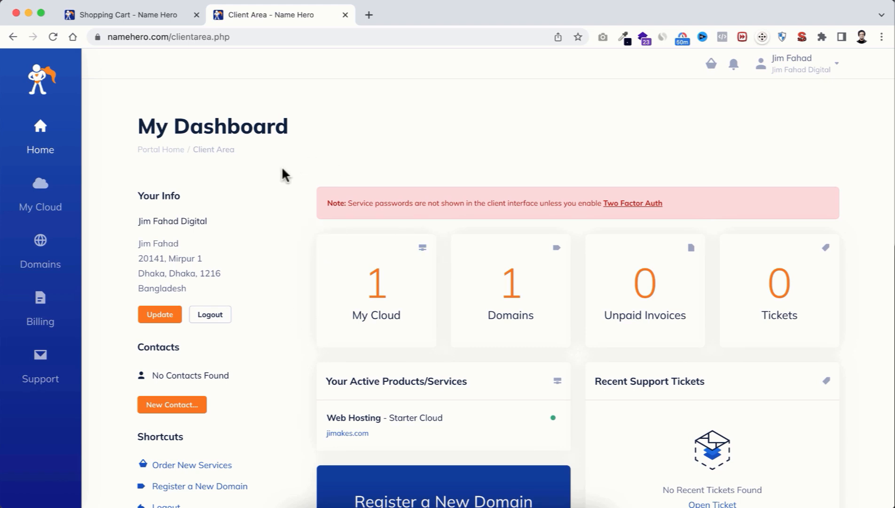
click(34, 372)
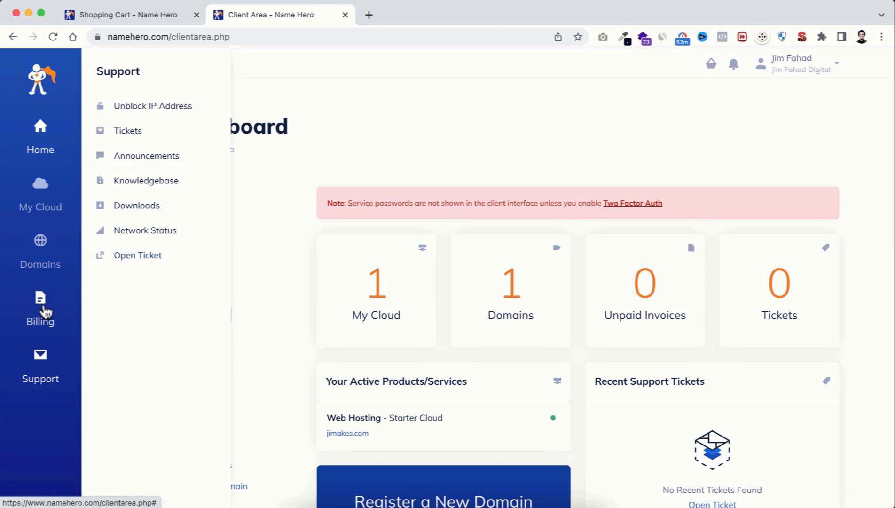
mouse_move(43, 308)
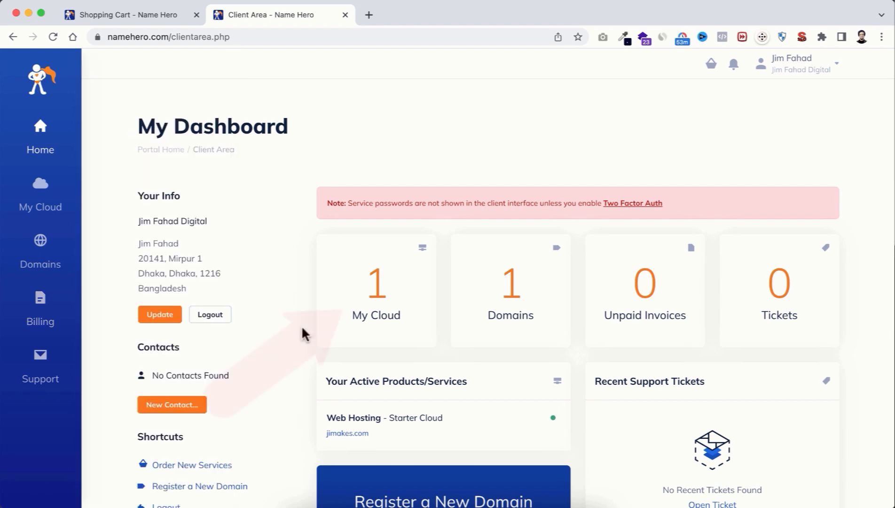
click(382, 294)
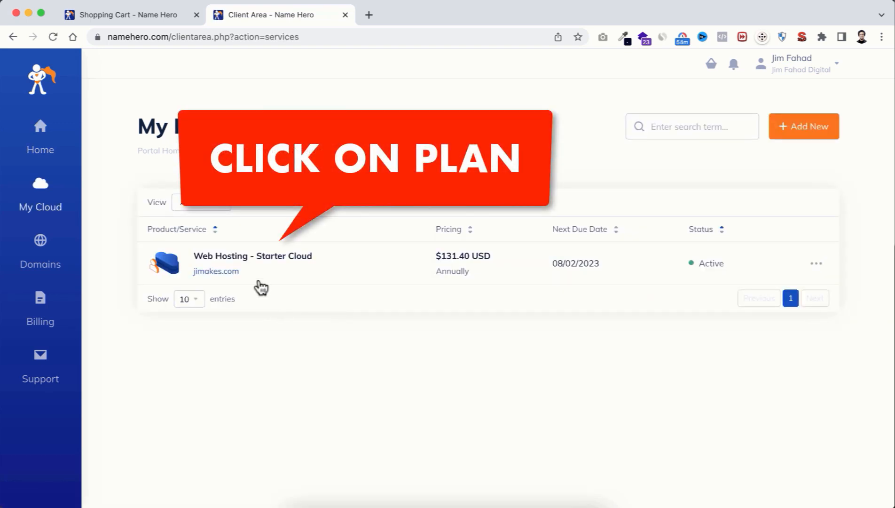
click(210, 261)
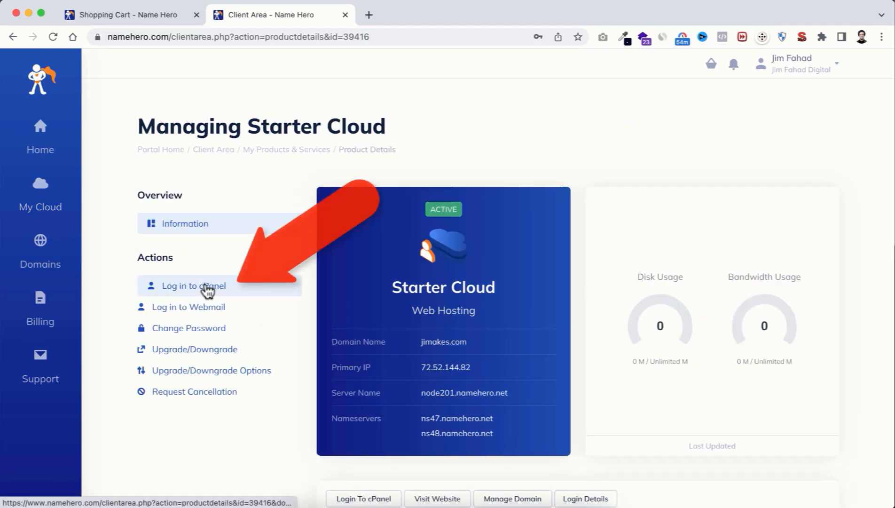
Log in to cPanel, find 'wordpre', and start an Install in WordPress Manager by Softaculous
click(189, 288)
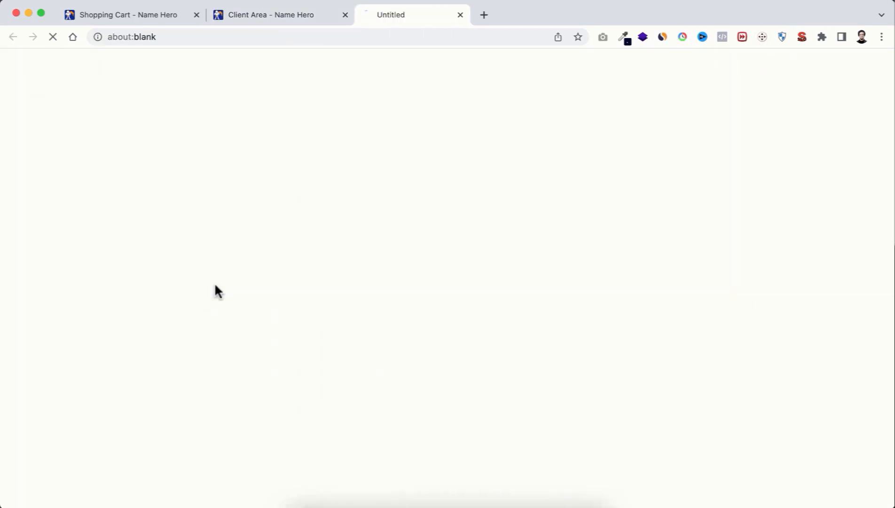
click(158, 98)
text(wordpress)
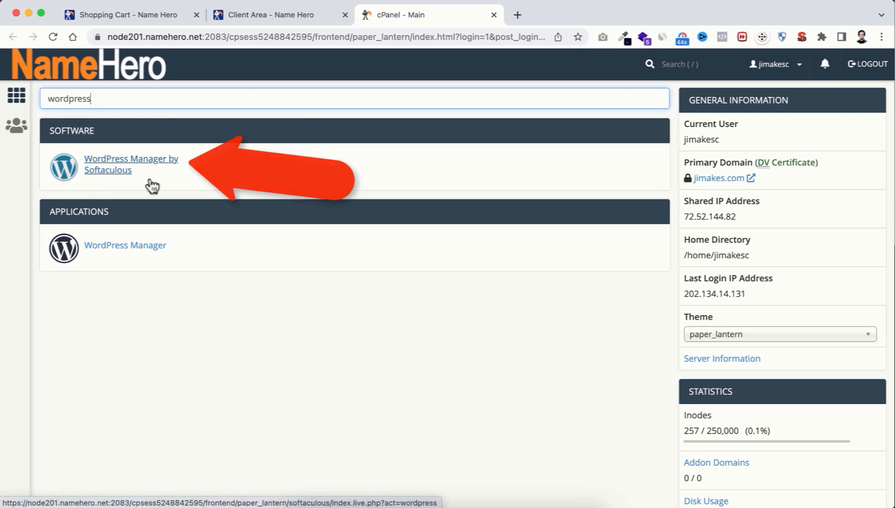
click(110, 169)
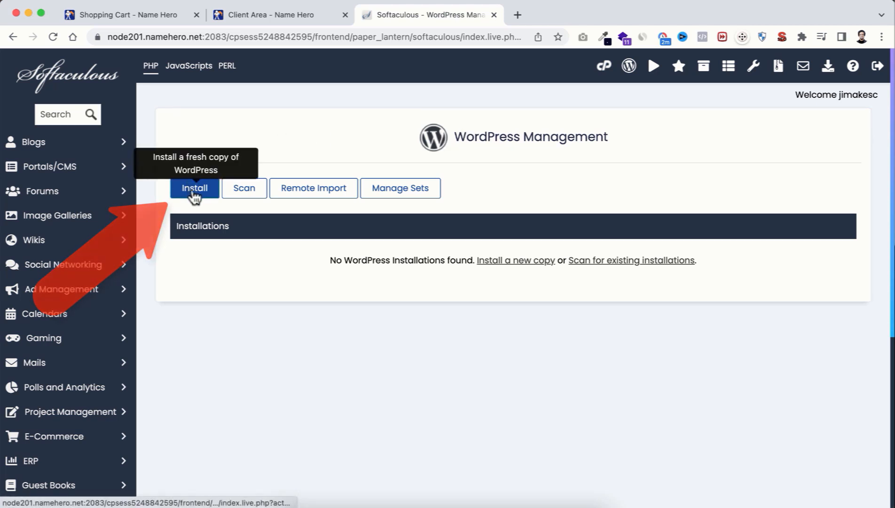
click(197, 193)
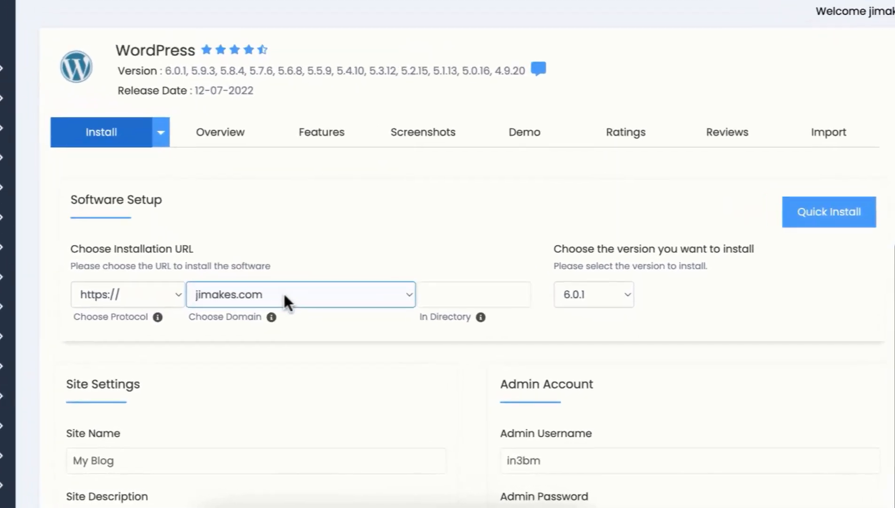
click(330, 287)
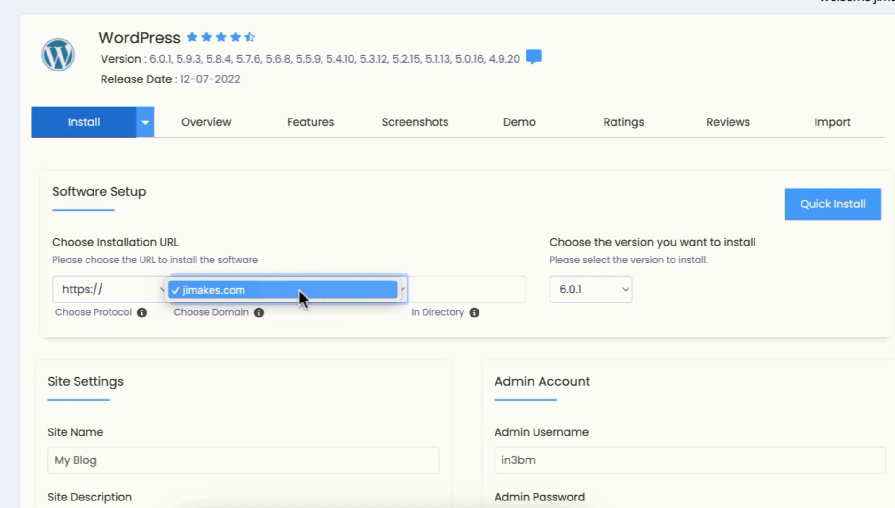
click(309, 289)
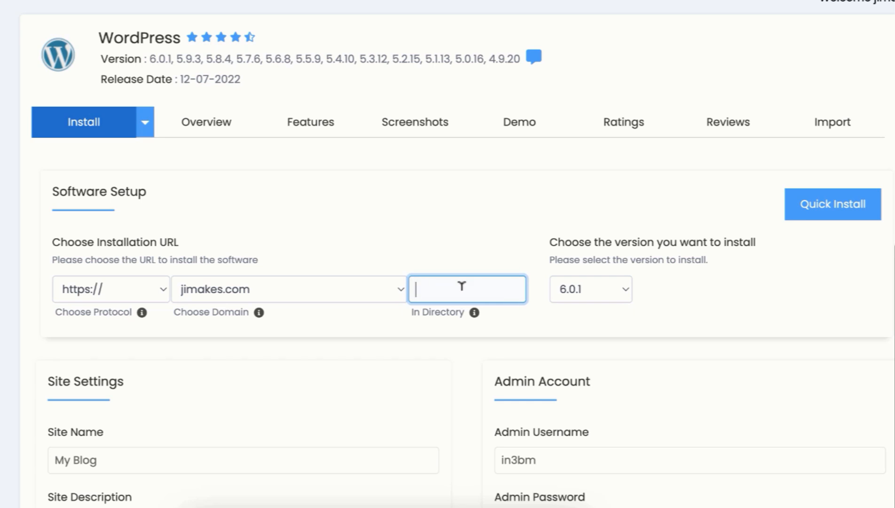
text(wp)
key(BackSpace)
key(BackSpace)
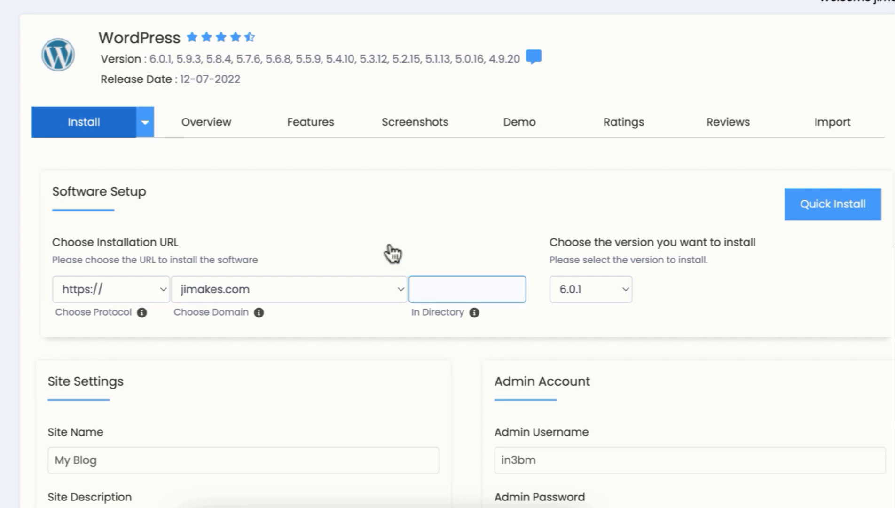
click(139, 287)
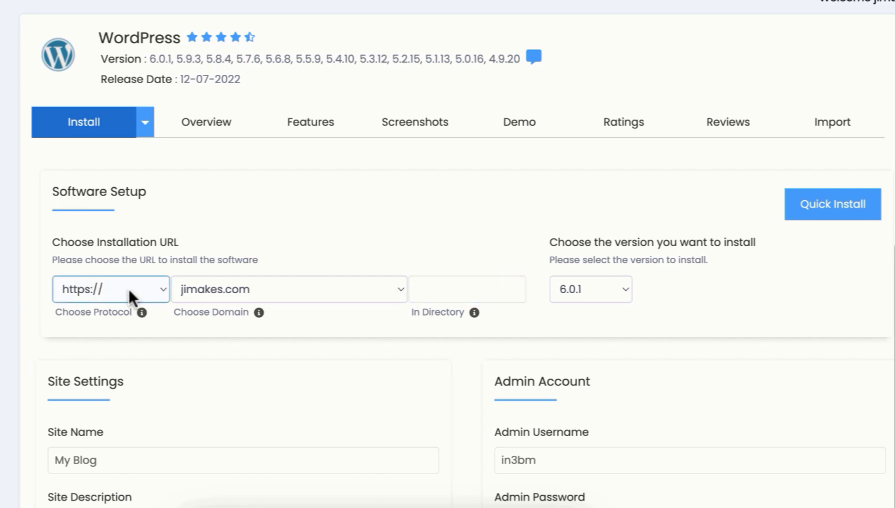
click(140, 288)
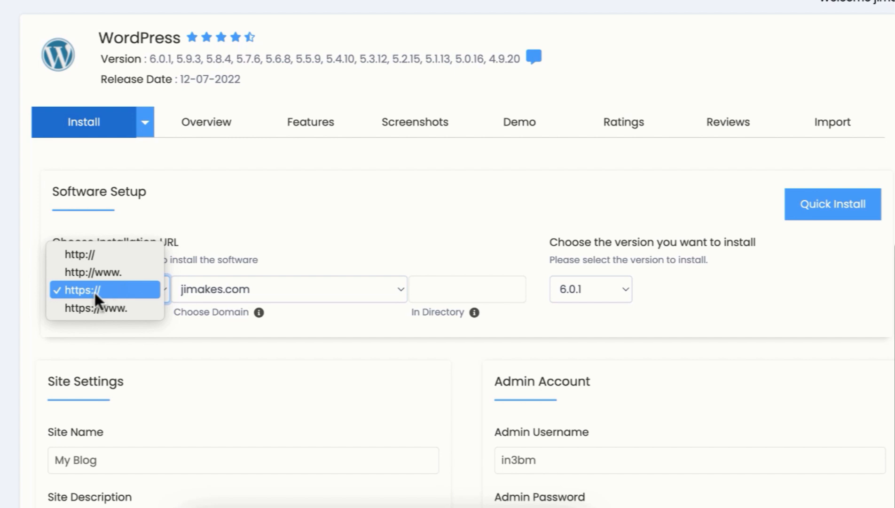
click(118, 290)
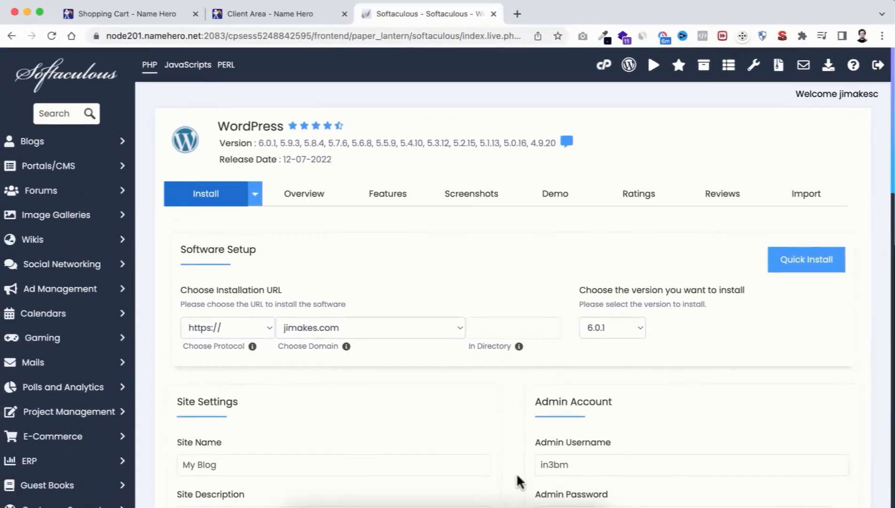
scroll(517, 475, down, 2)
scroll(517, 470, down, 5)
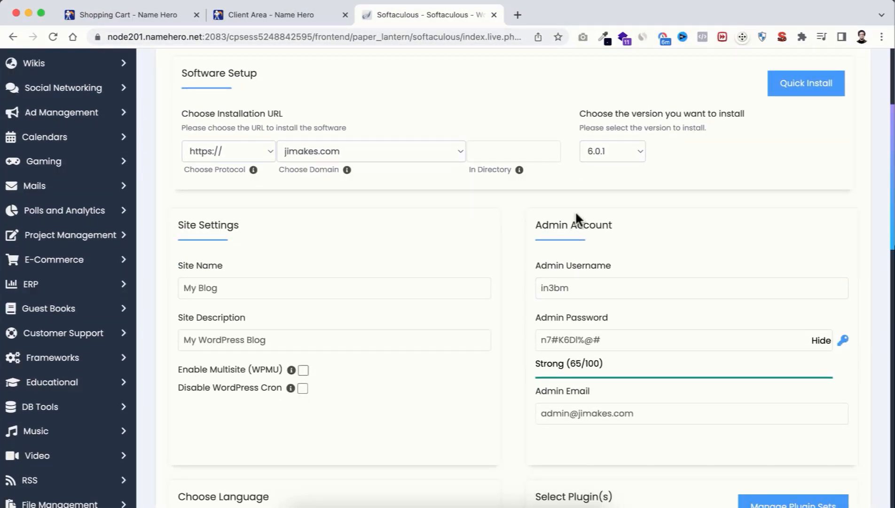
click(560, 280)
Replace the admin username with the owner's name and enter a new, stronger admin password
double_click(575, 285)
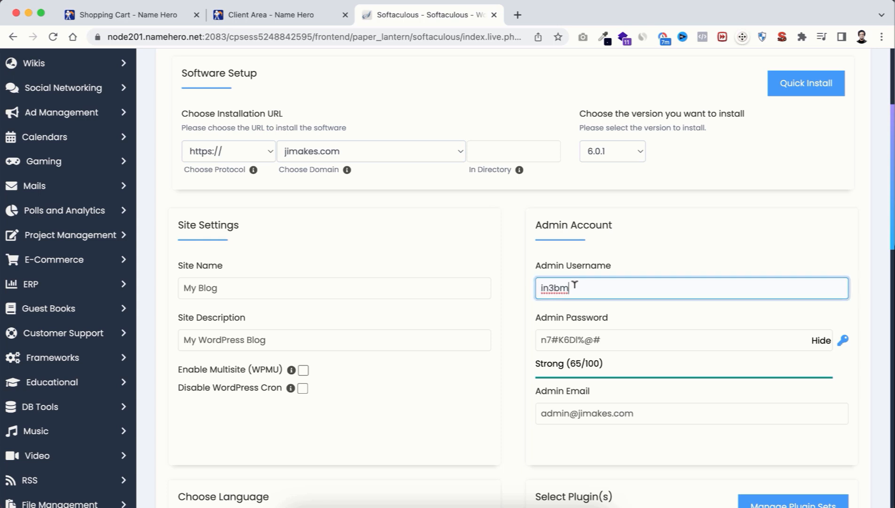
text(Jim Fahad)
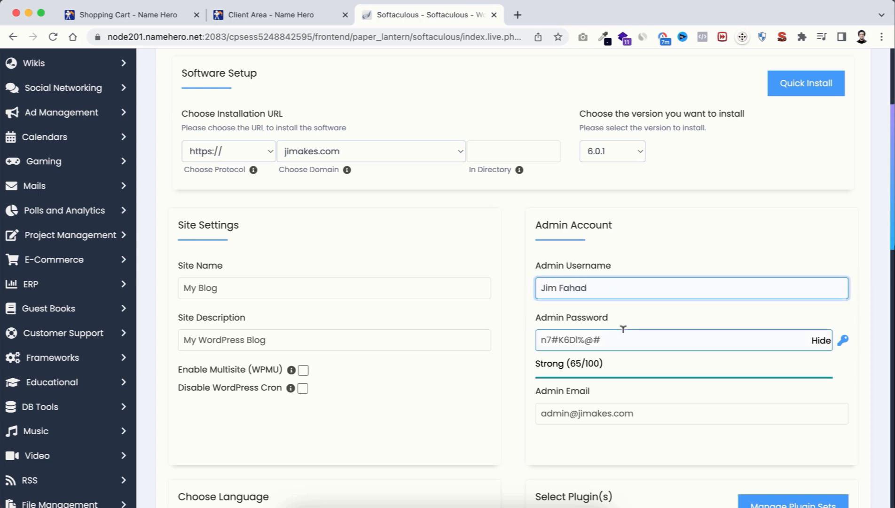
click(819, 340)
click(593, 340)
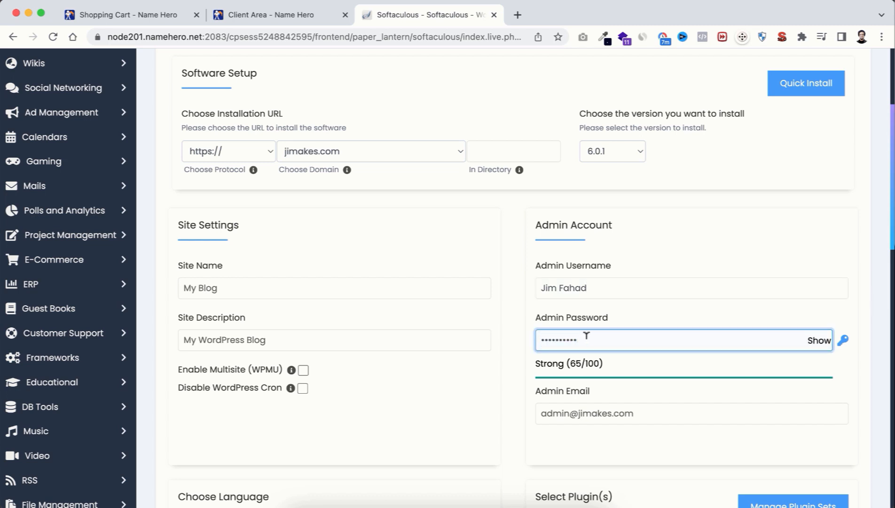
drag(590, 339, 522, 343)
text(•)
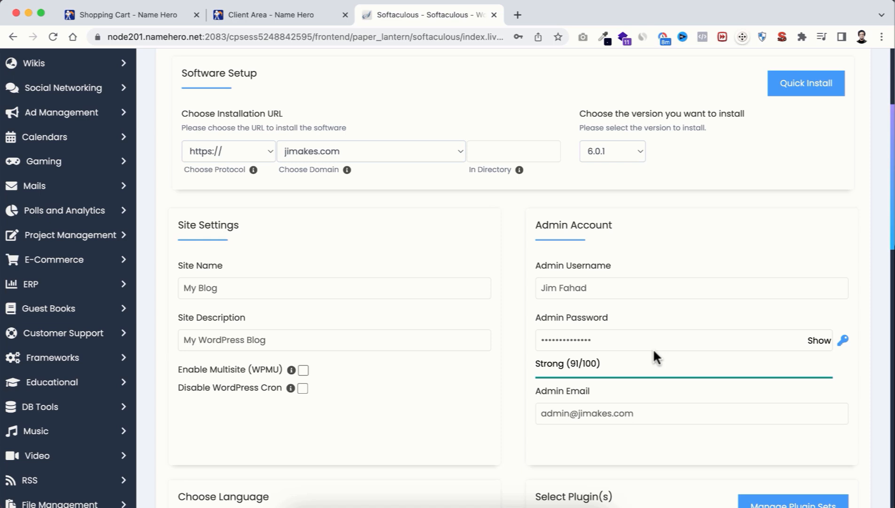
Paste the owner's own e-mail address into the Admin Email field
click(640, 411)
drag(640, 411, 508, 411)
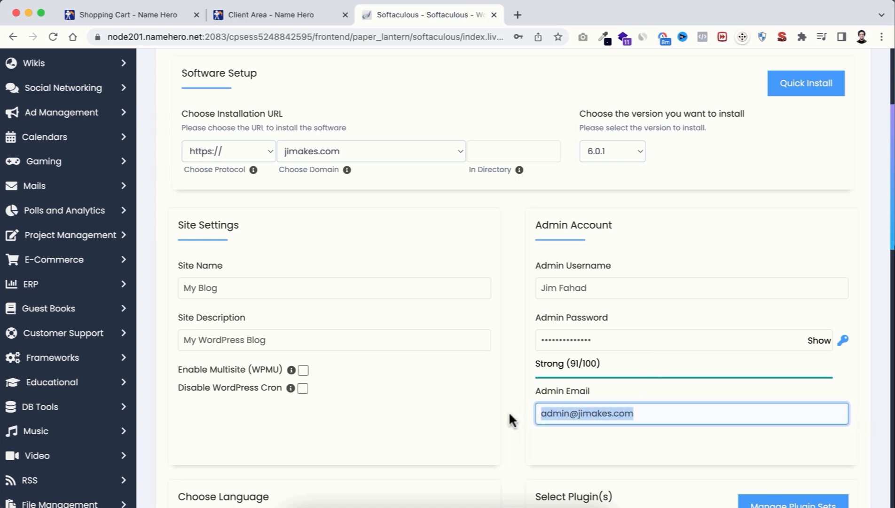
key(super+v)
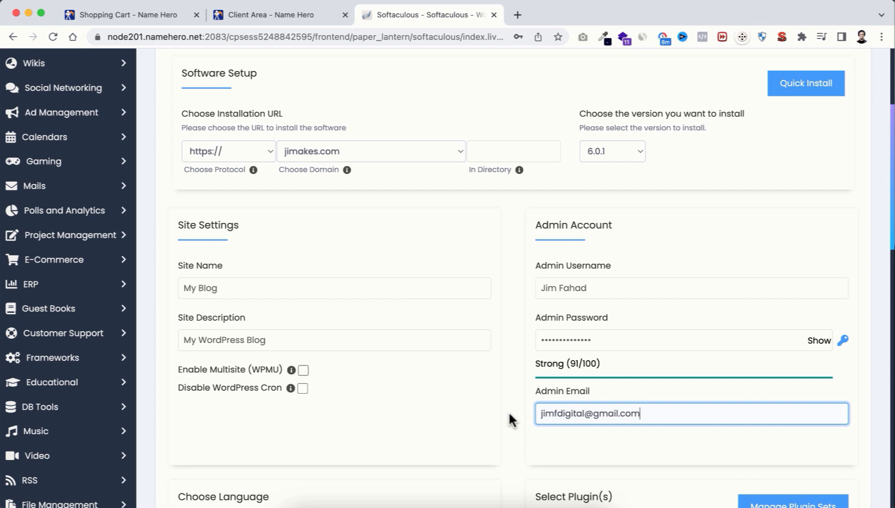
click(585, 426)
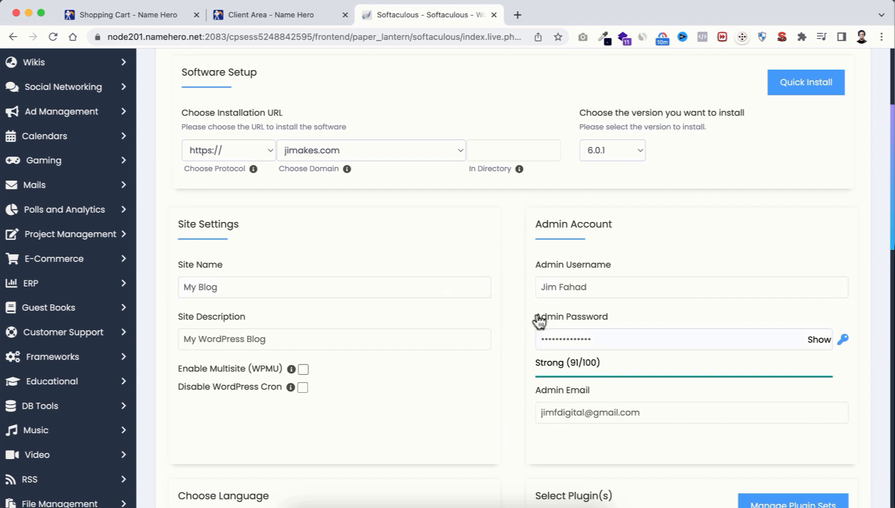
scroll(517, 413, down, 10)
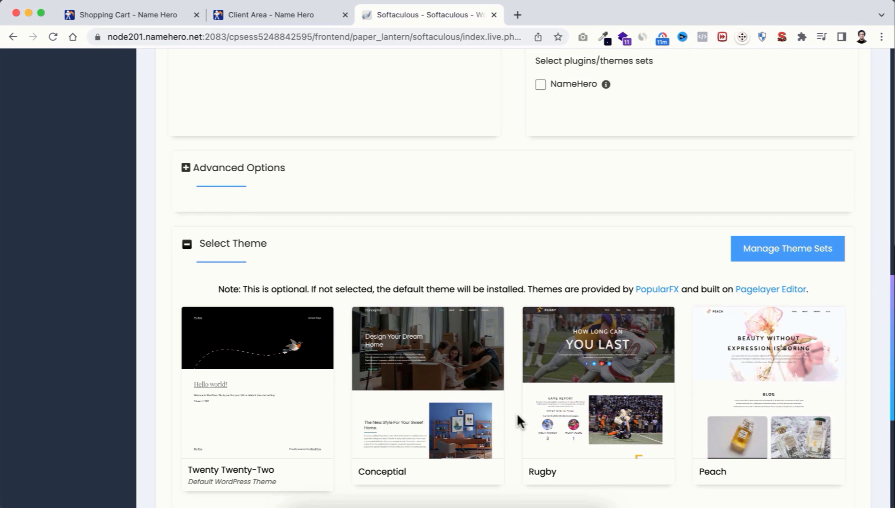
scroll(517, 413, down, 3)
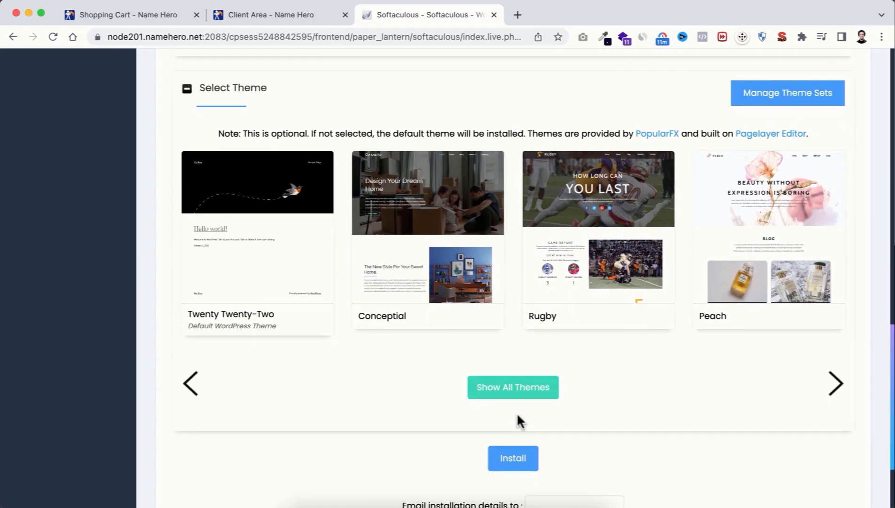
scroll(519, 422, up, 5)
scroll(517, 415, up, 1)
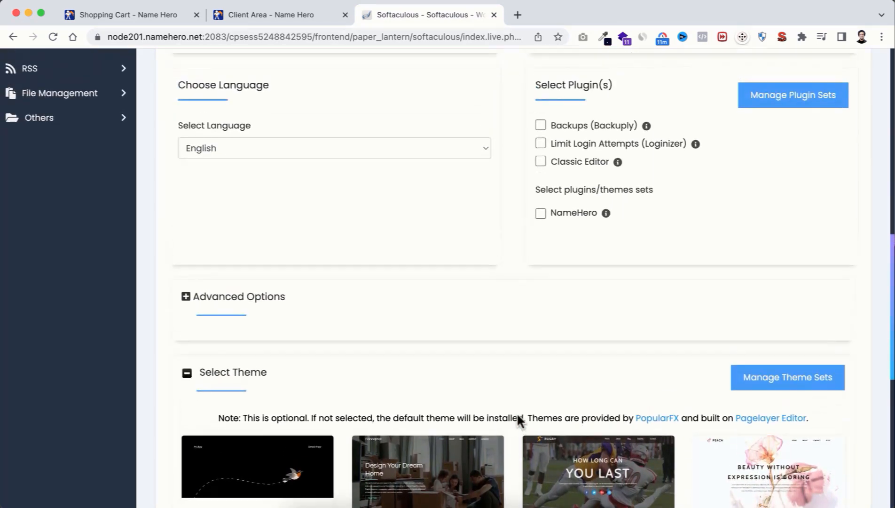
scroll(518, 415, down, 1)
scroll(518, 415, up, 1)
scroll(517, 415, down, 1)
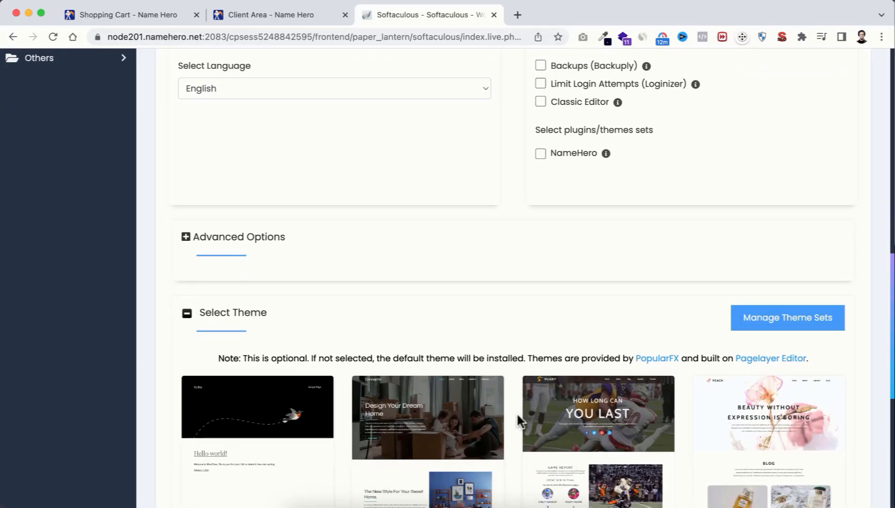
scroll(517, 413, down, 5)
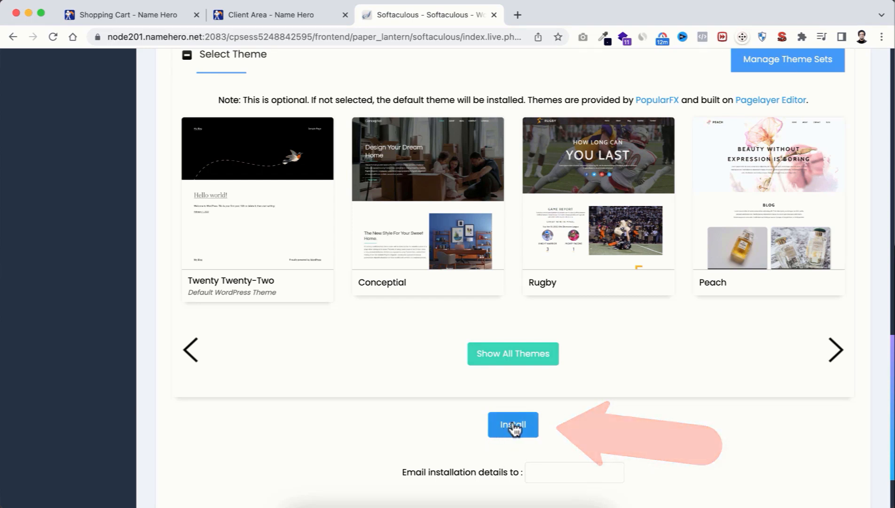
click(517, 426)
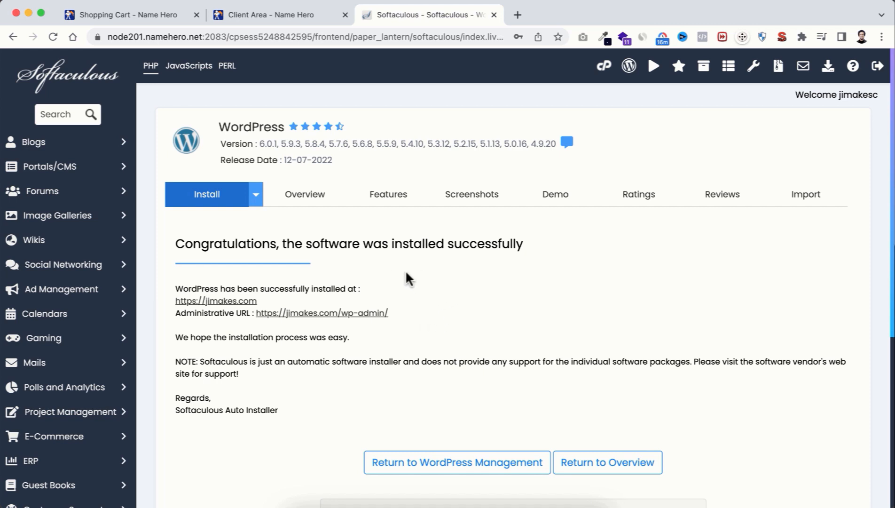
click(518, 14)
text(https://jimakes.com)
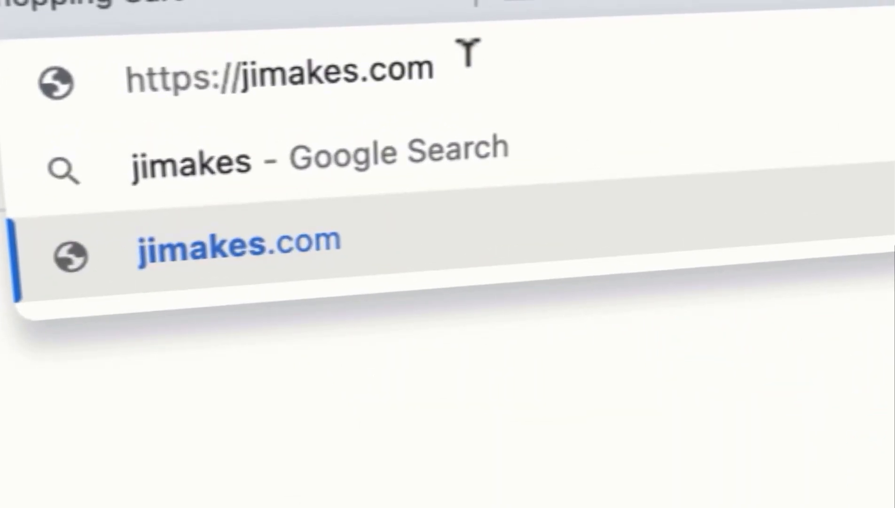
Log in at jimakes.com/wp-admin with the new admin username and pasted password
text(/)
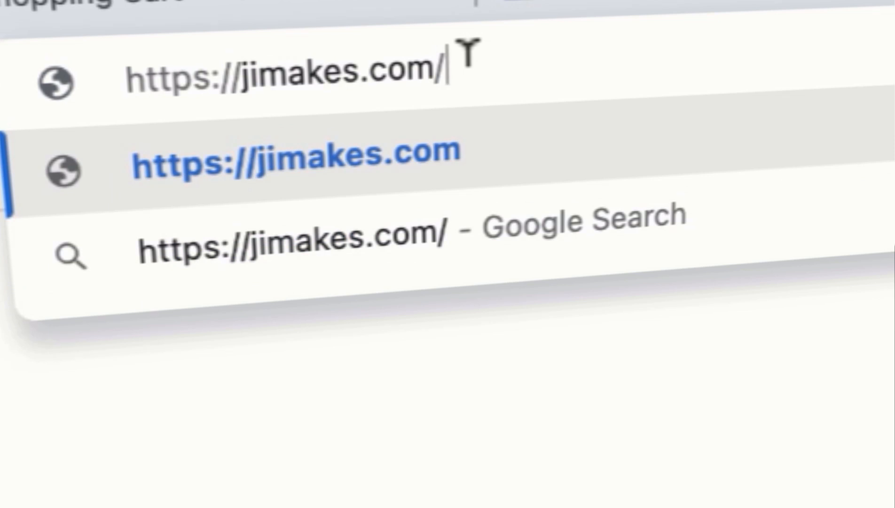
text(wp-admin)
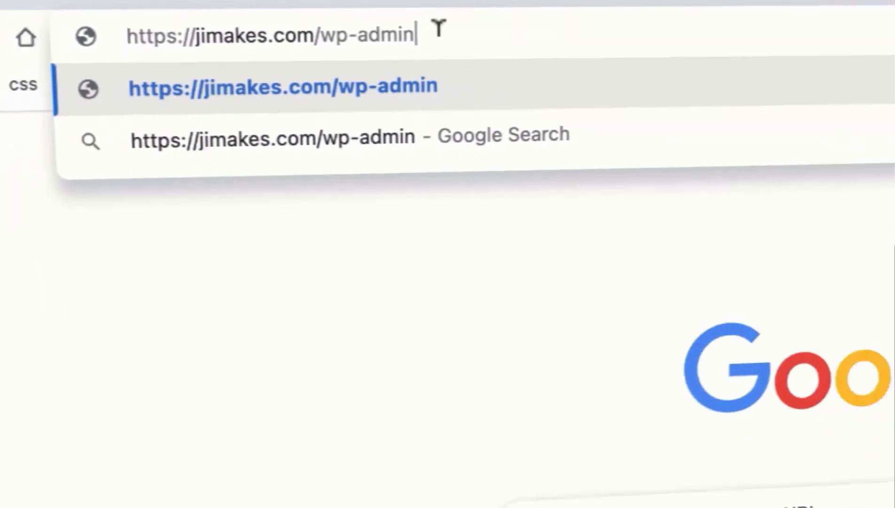
key(Return)
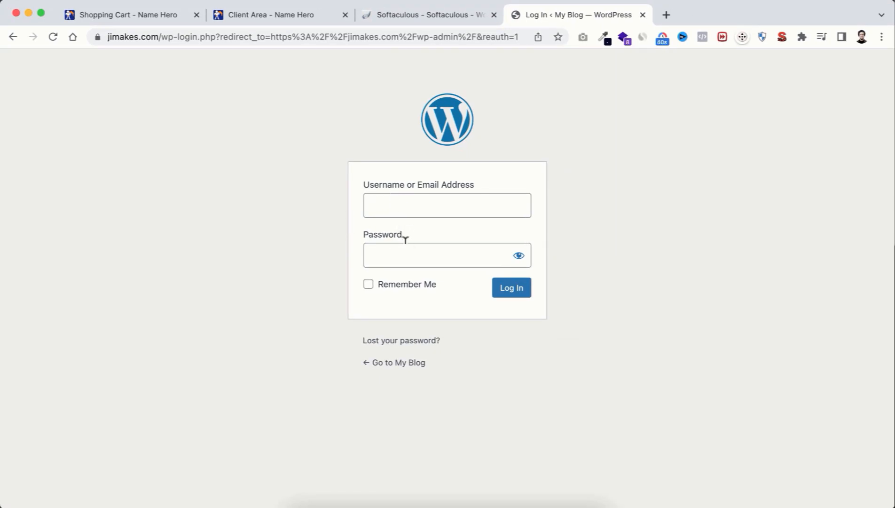
click(389, 205)
text(Jim Fahad)
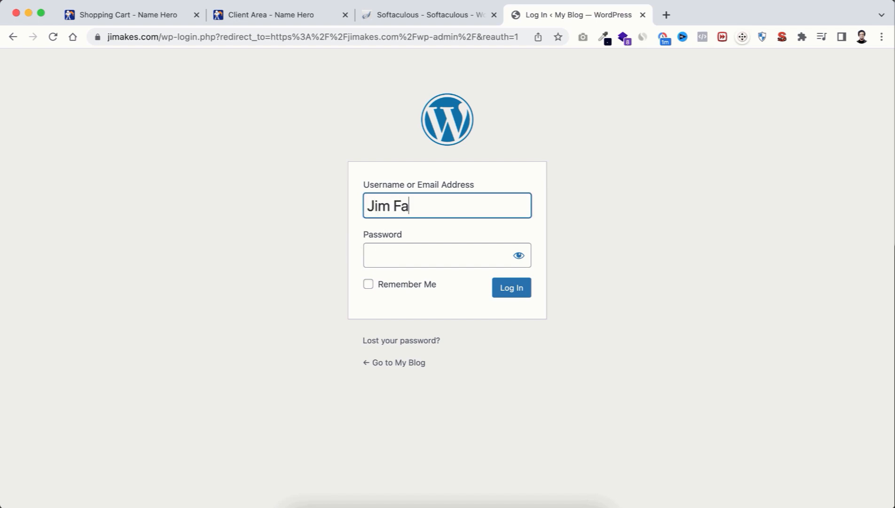
click(397, 248)
key(super+v)
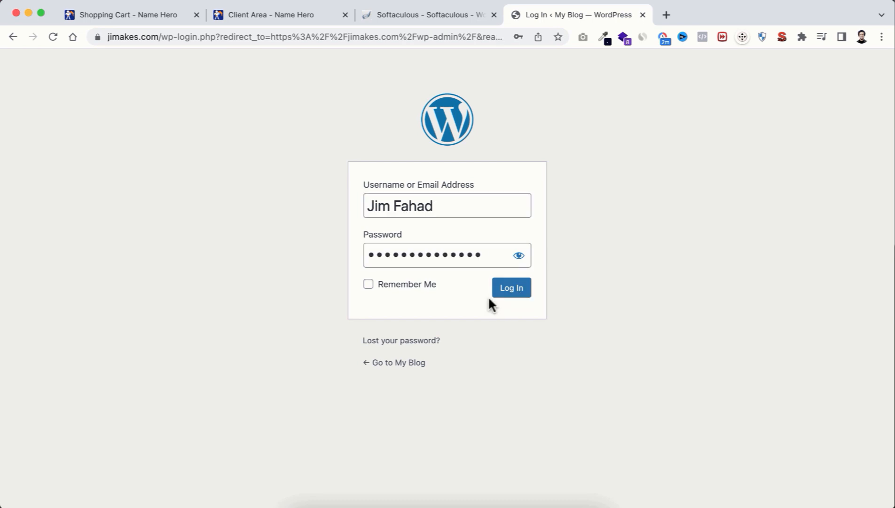
click(517, 292)
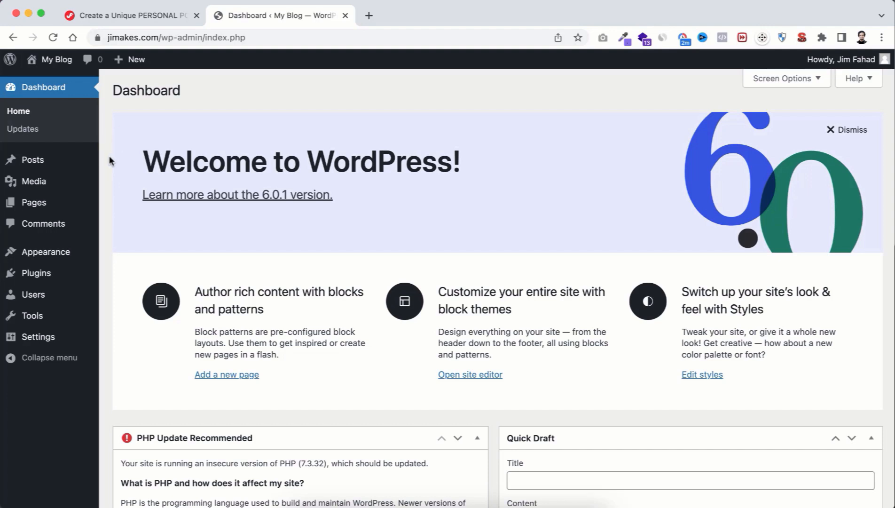
Dismiss the Welcome banner and collapse the PHP Update and Site Health widgets
mouse_move(36, 205)
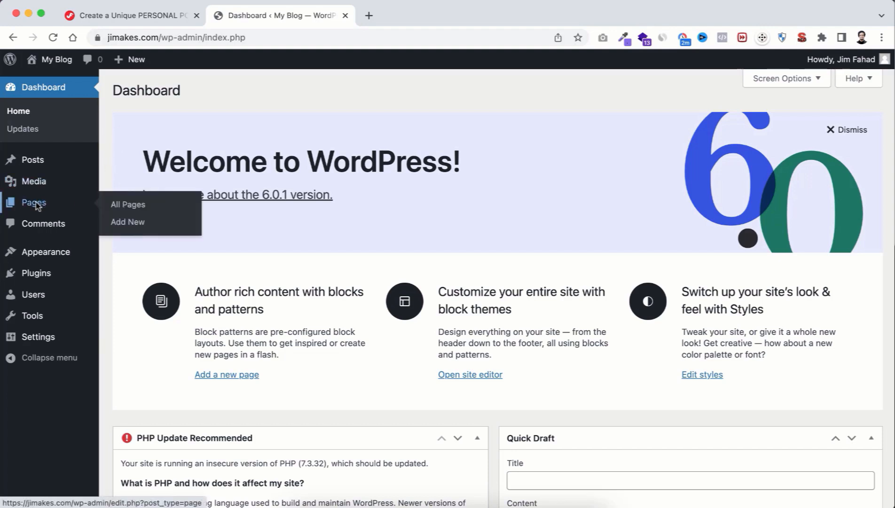
mouse_move(43, 271)
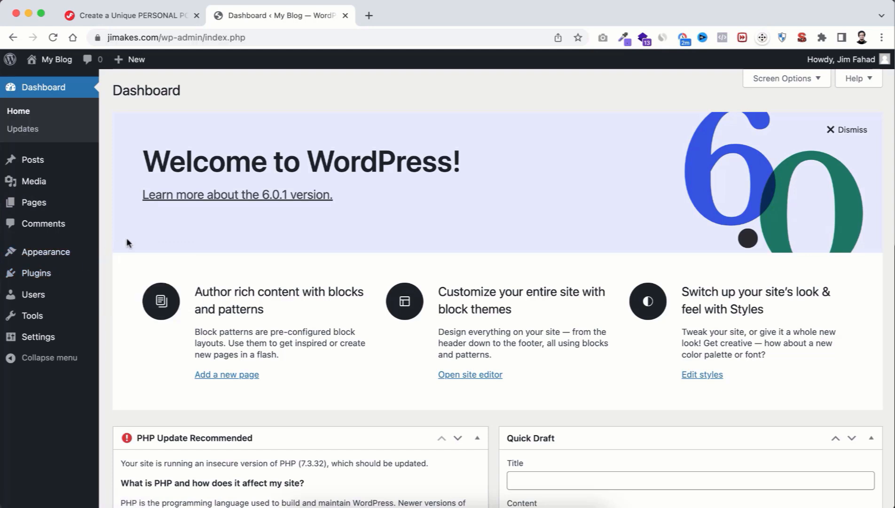
mouse_move(45, 297)
click(848, 130)
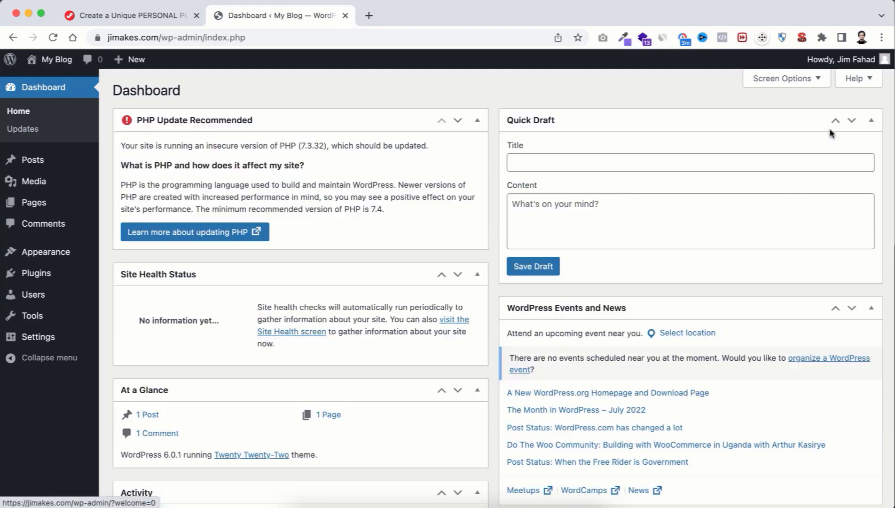
click(479, 121)
click(476, 157)
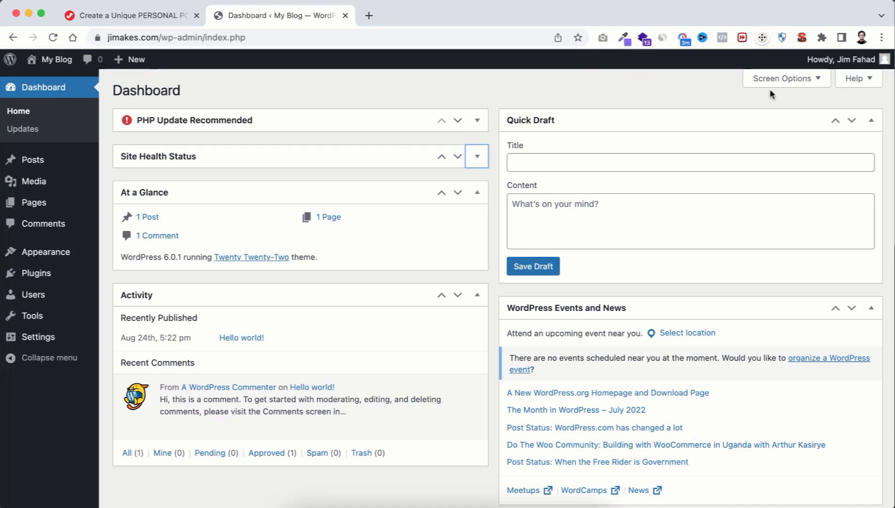
Uncheck PHP Update, Site Health, At a Glance, Activity, Quick Draft and Events in Screen Options
click(785, 78)
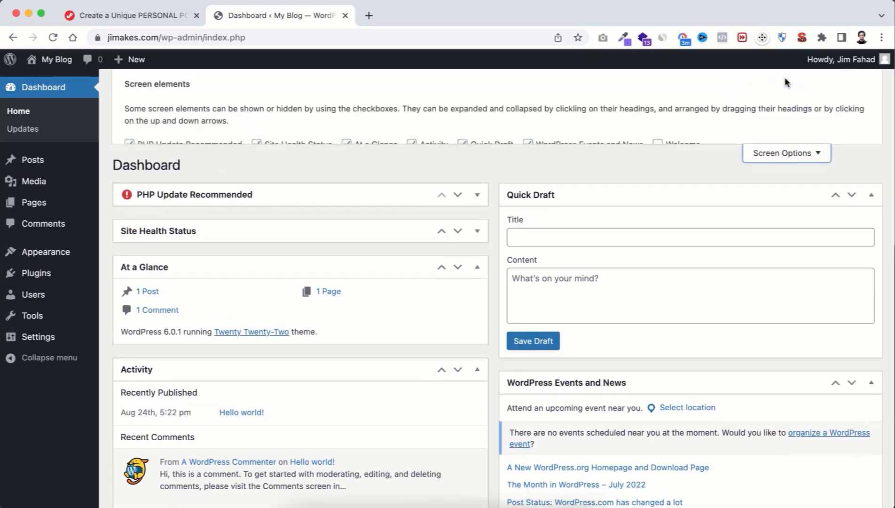
click(161, 147)
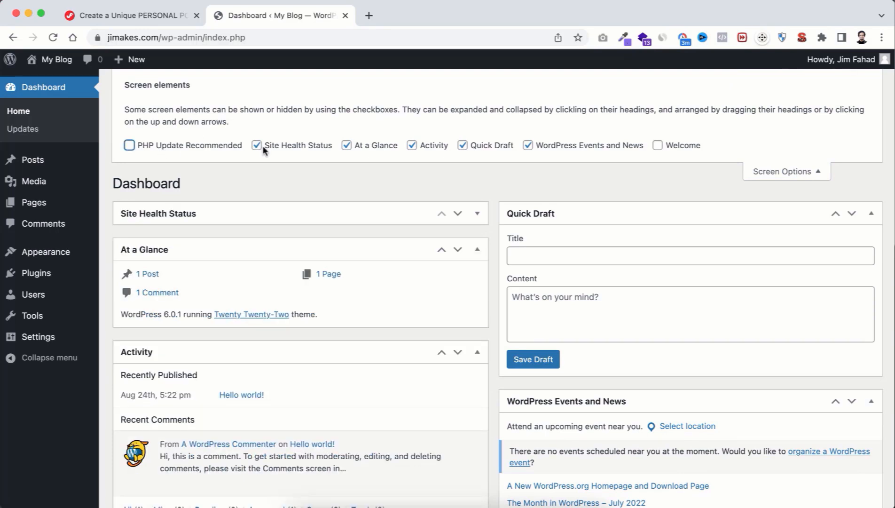
click(258, 145)
click(347, 144)
click(413, 146)
click(463, 145)
click(543, 146)
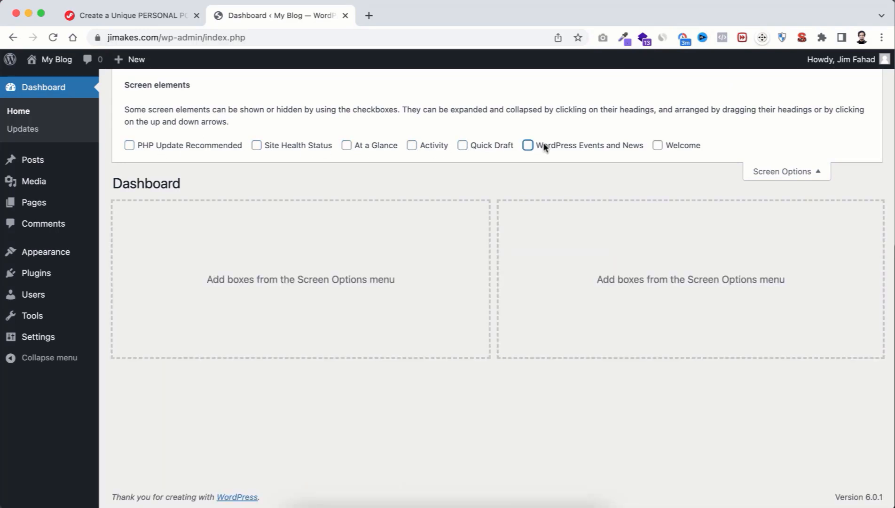
click(781, 173)
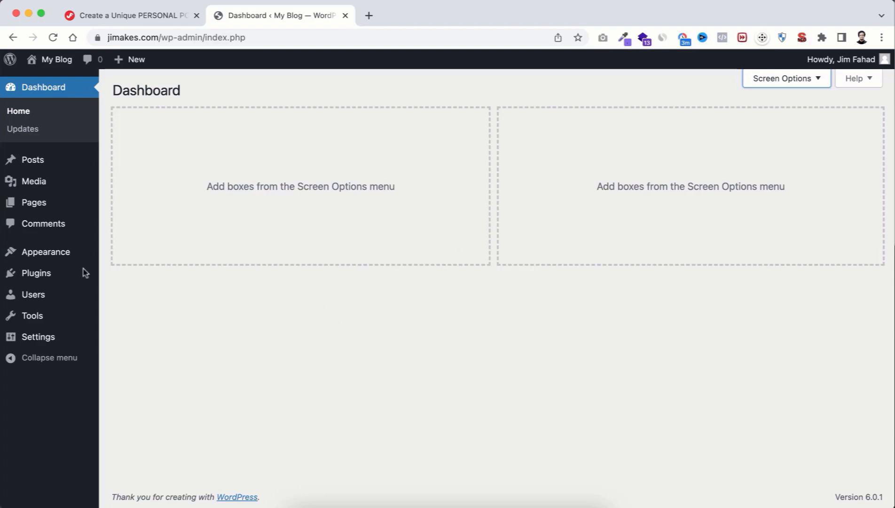
mouse_move(29, 291)
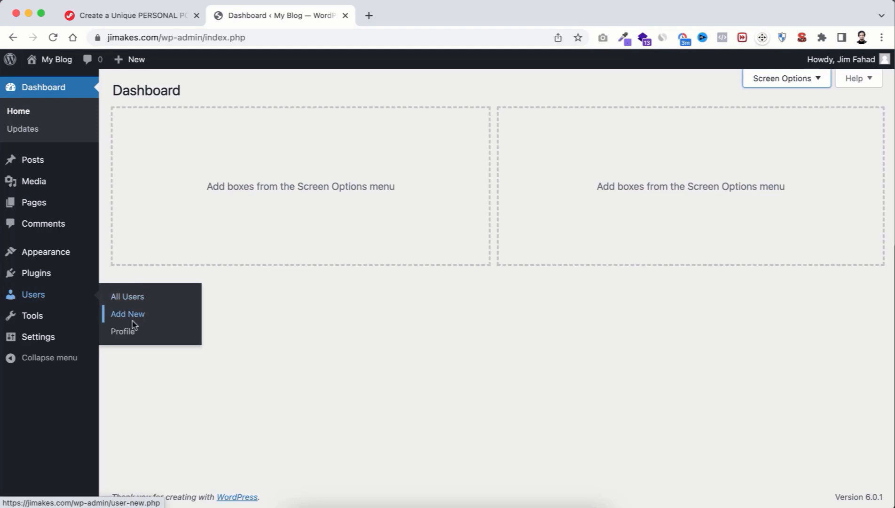
On the profile page, generate a new password, shorten it, and save with Update Profile
click(132, 334)
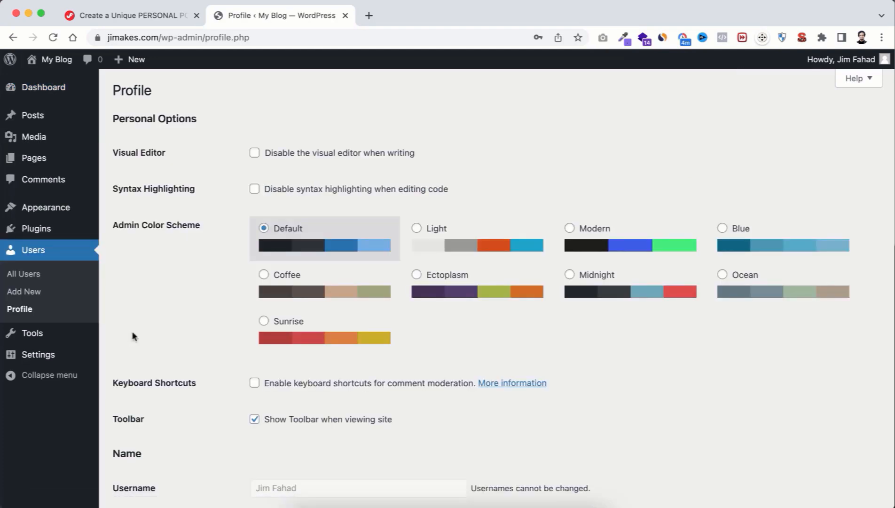
scroll(248, 390, down, 3)
scroll(248, 390, down, 15)
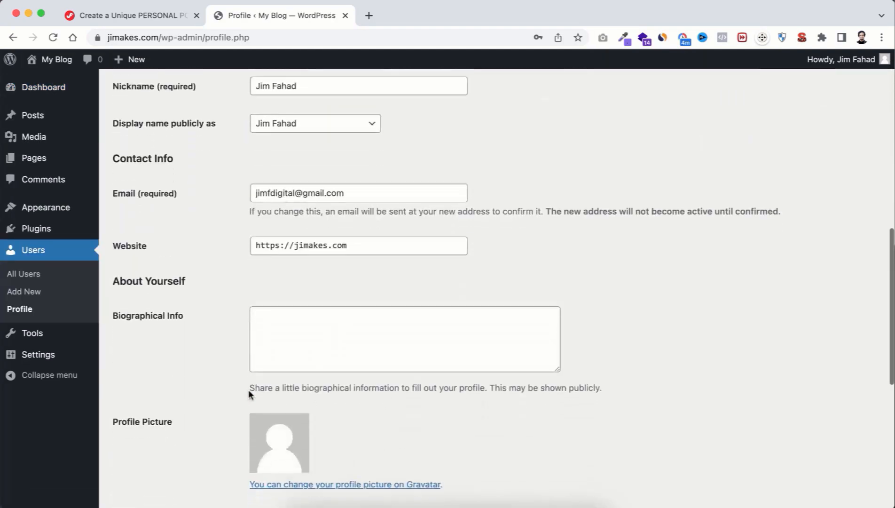
scroll(249, 388, up, 1)
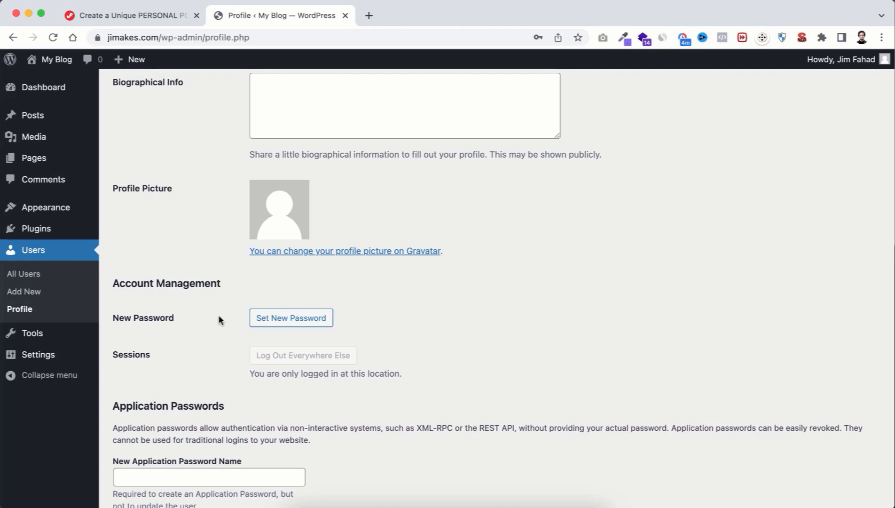
click(284, 320)
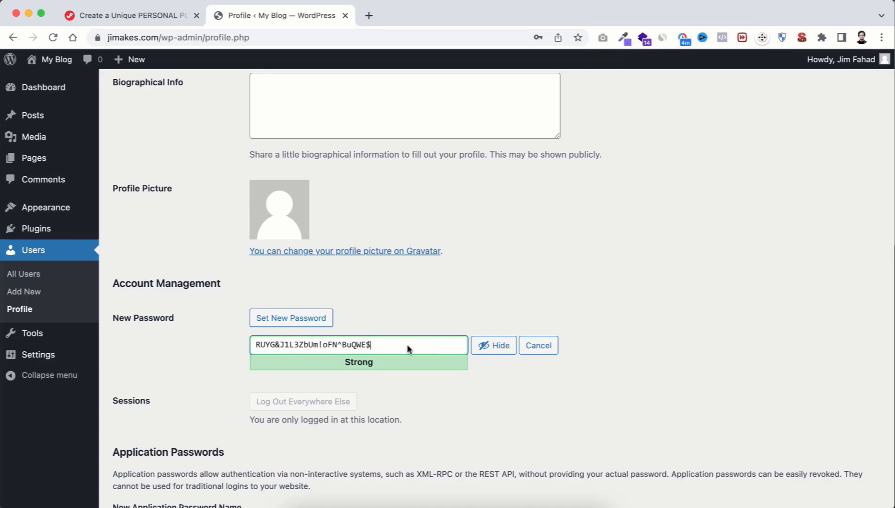
click(492, 348)
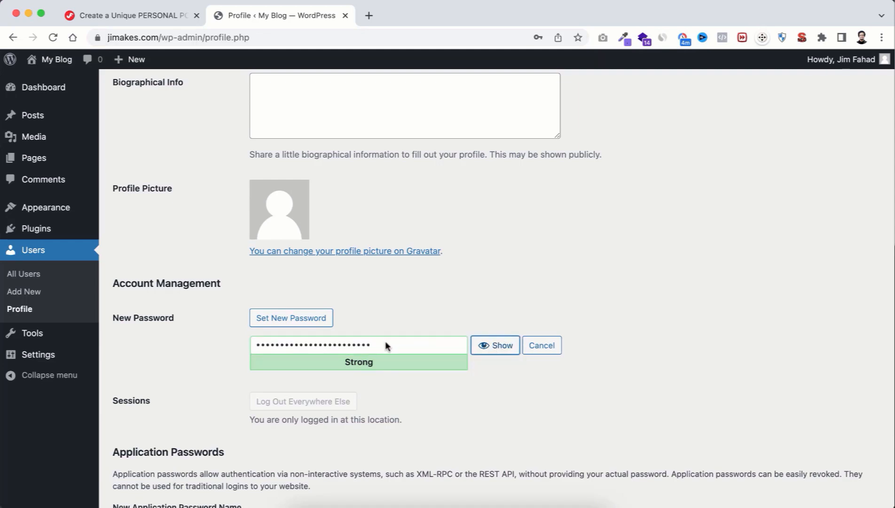
key(BackSpace)
key(BackSpace)
key(BackSpace)
key(BackSpace)
key(BackSpace)
key(BackSpace)
key(BackSpace)
key(BackSpace)
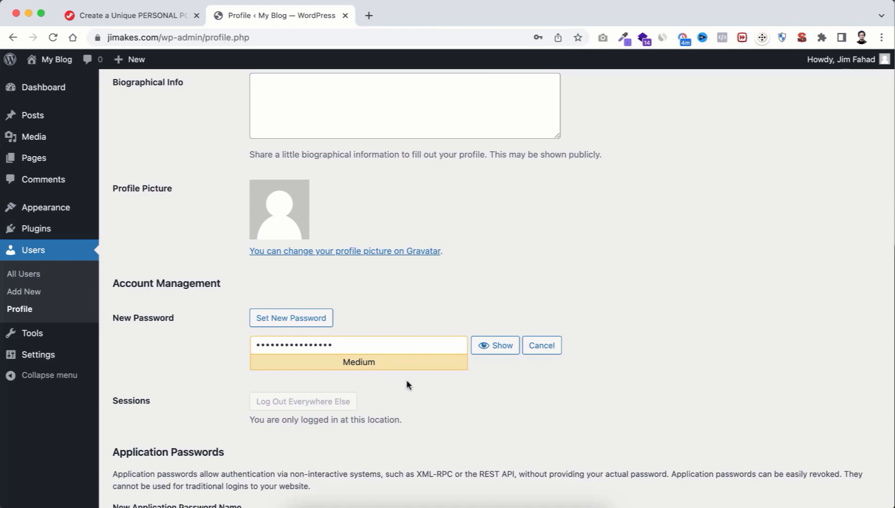
scroll(400, 452, down, 5)
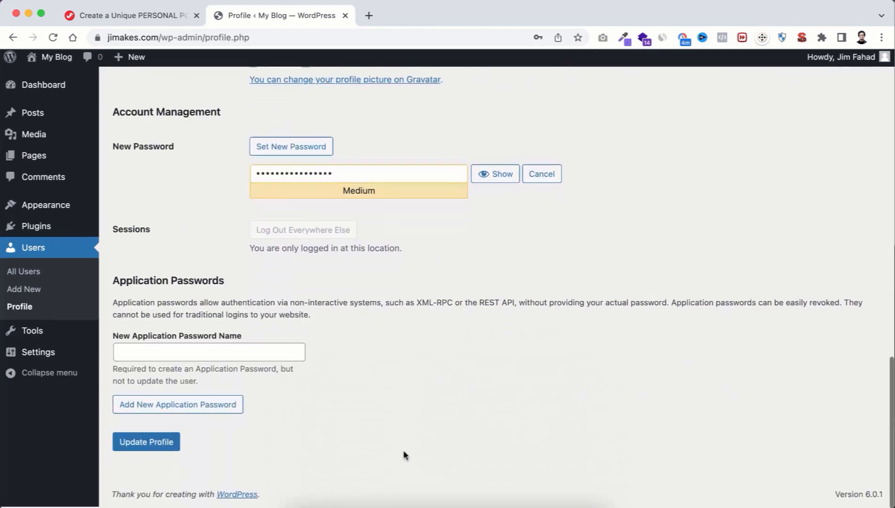
click(165, 444)
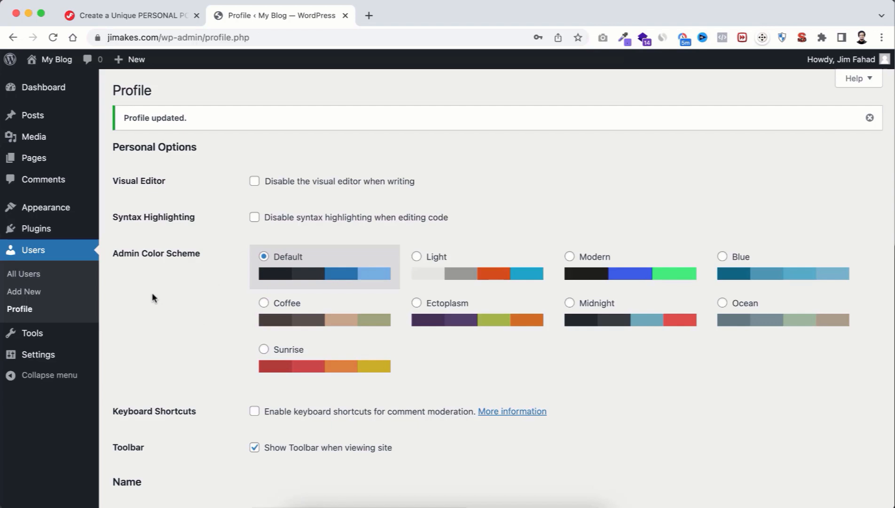
Bulk-delete Akismet Anti-Spam and Hello Dolly from Installed Plugins, confirming the deletion
mouse_move(38, 231)
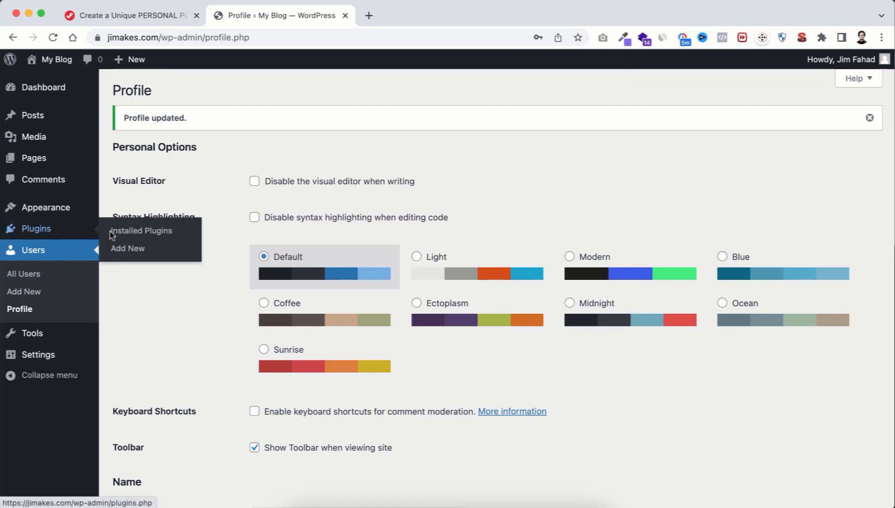
click(157, 235)
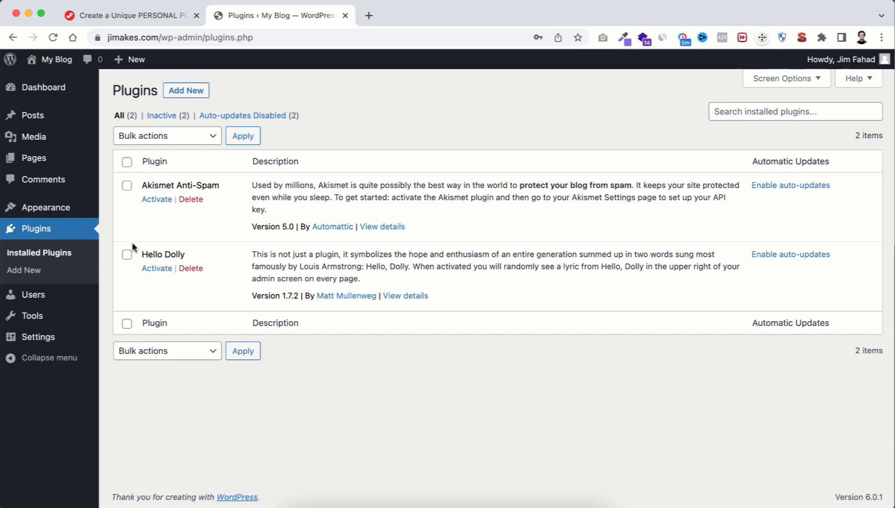
click(128, 162)
click(164, 139)
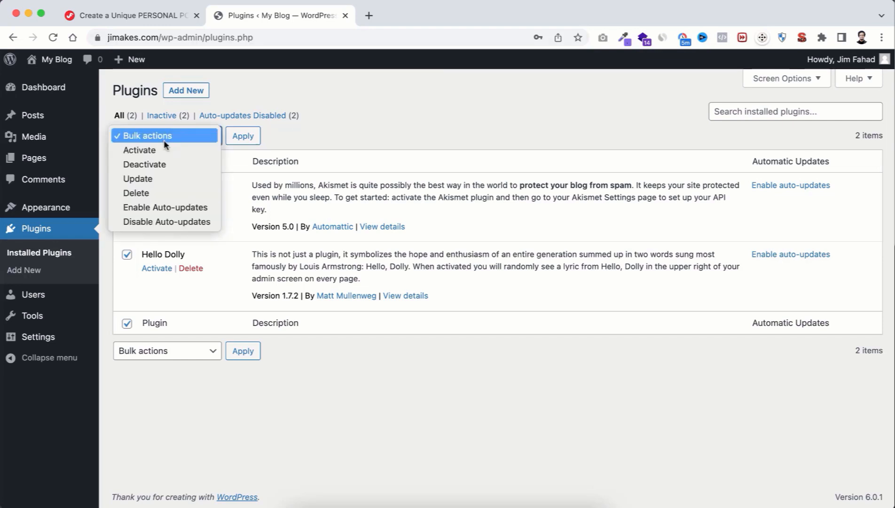
click(153, 193)
click(241, 136)
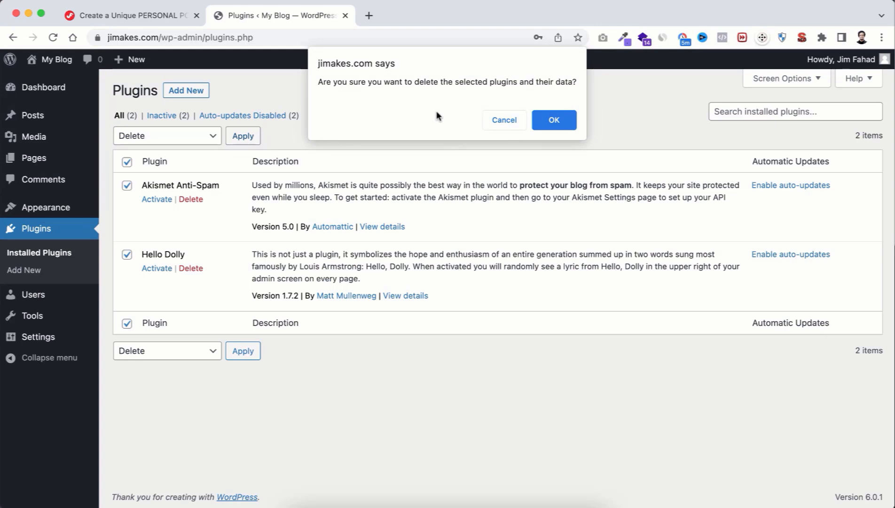
click(554, 119)
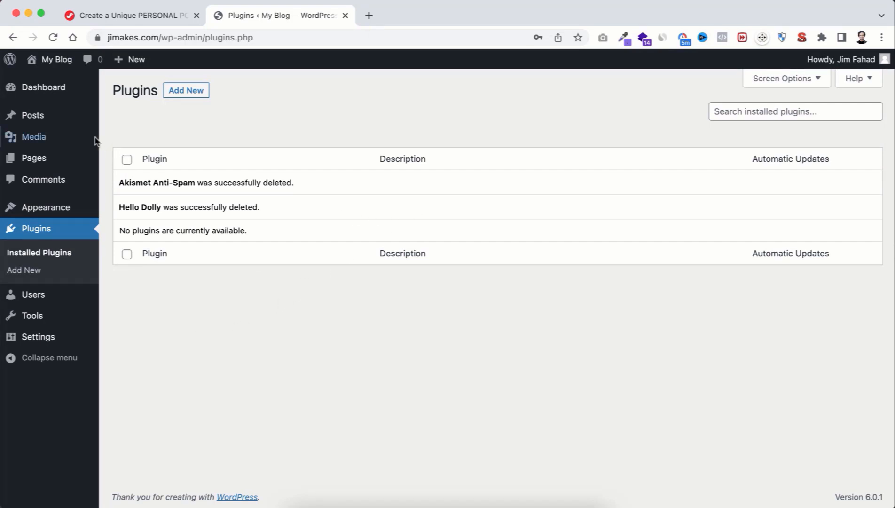
Select all pages in All Pages and bulk-move Privacy Policy and Sample Page to Trash
mouse_move(36, 158)
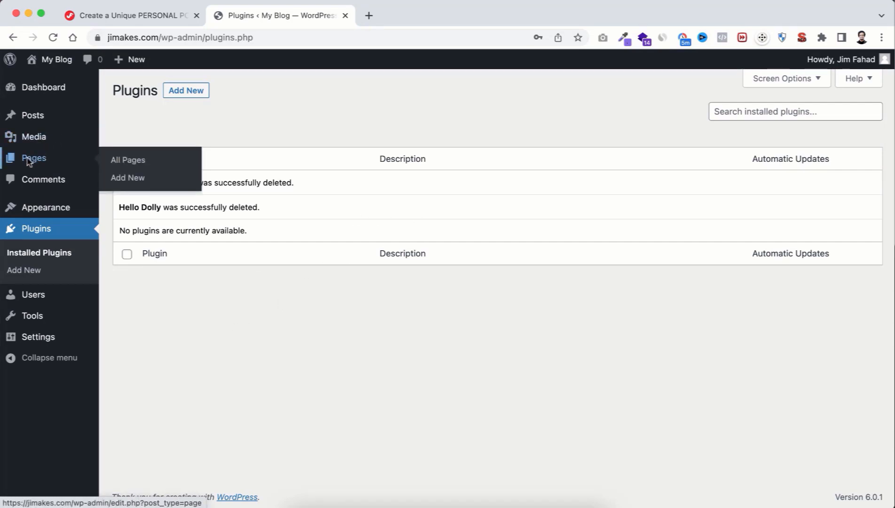
click(136, 160)
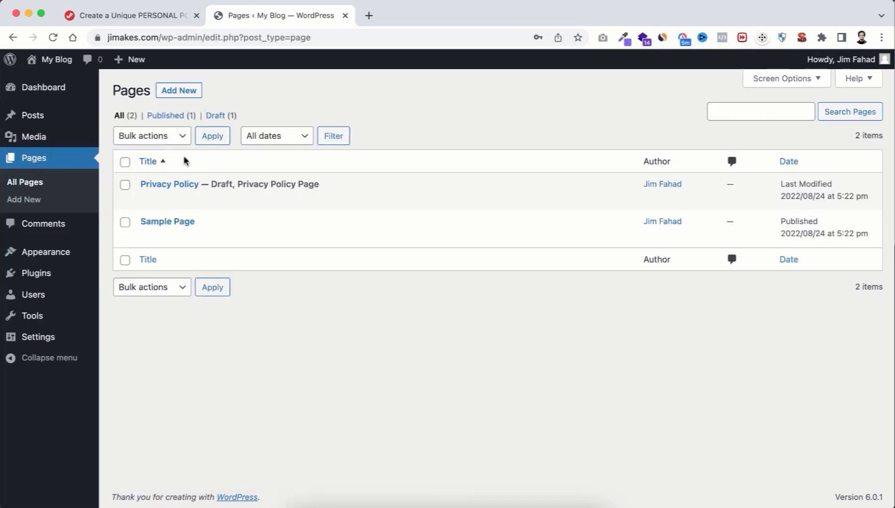
mouse_move(175, 191)
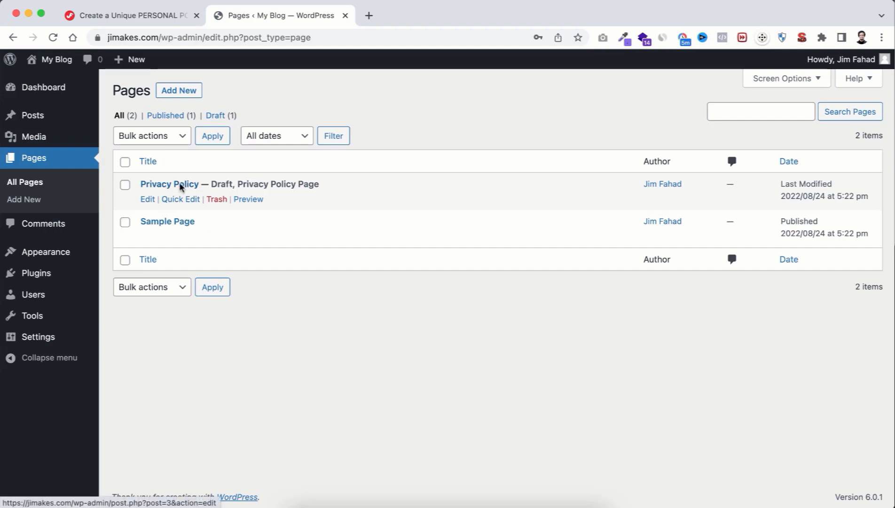
click(124, 161)
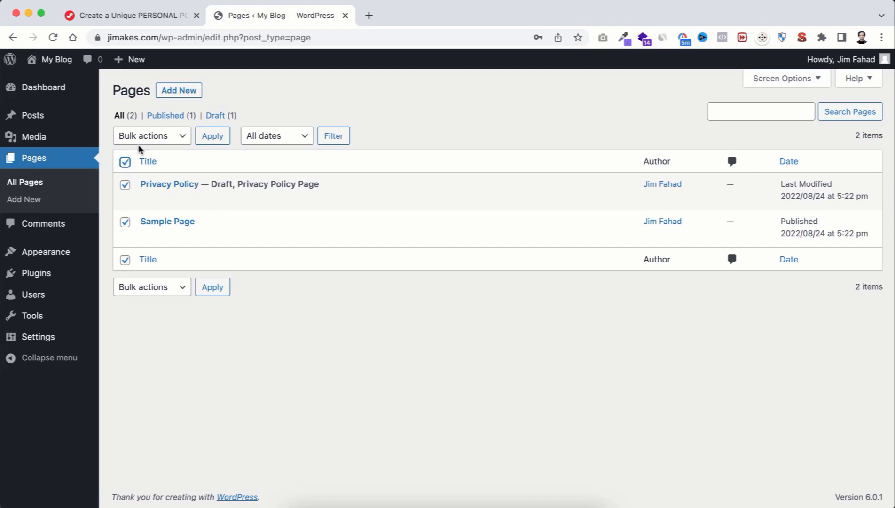
click(152, 136)
click(154, 164)
click(211, 138)
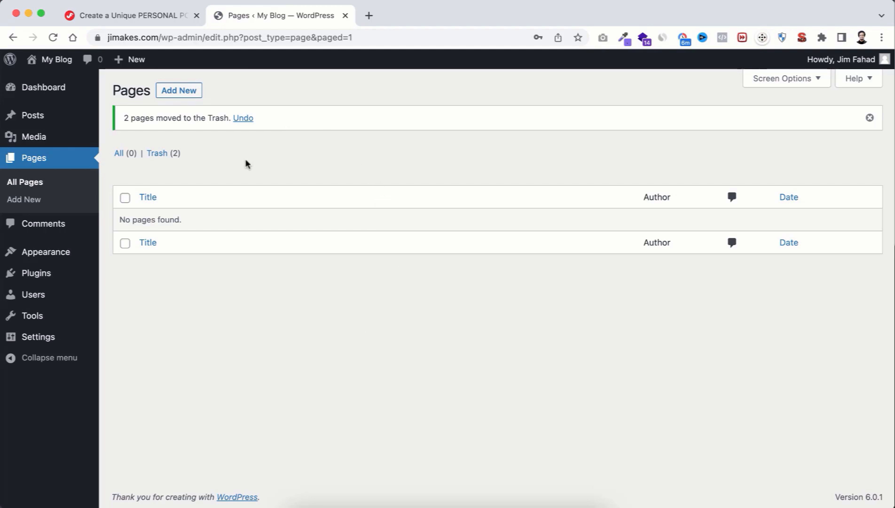
Open jimakes.com in a new tab, look over its Hello world! front page, then return to Pages
mouse_move(52, 61)
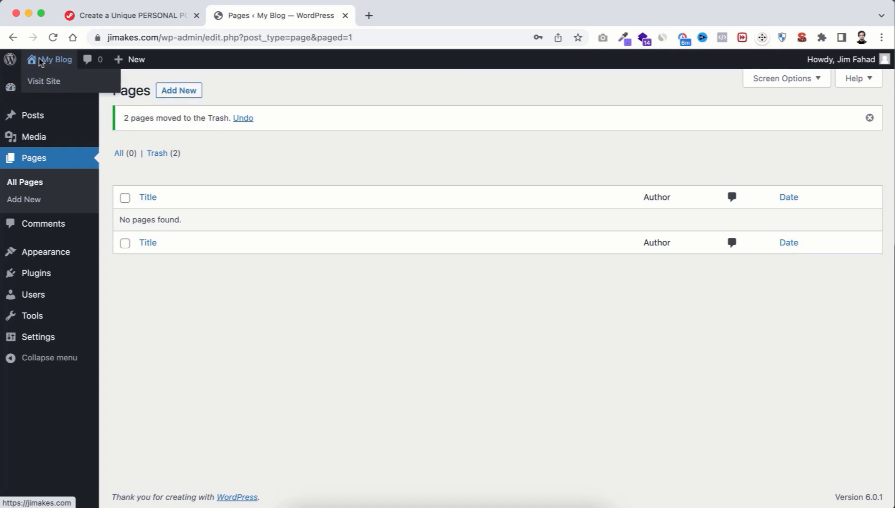
right_click(56, 83)
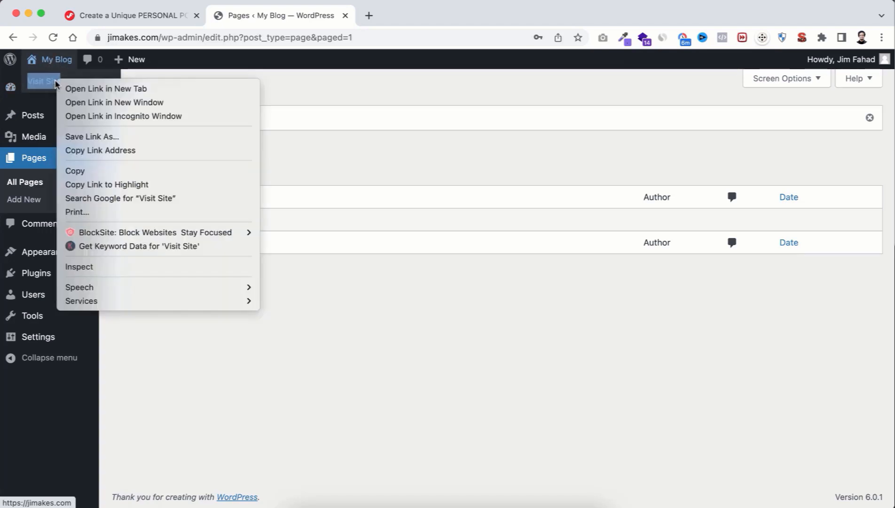
click(99, 88)
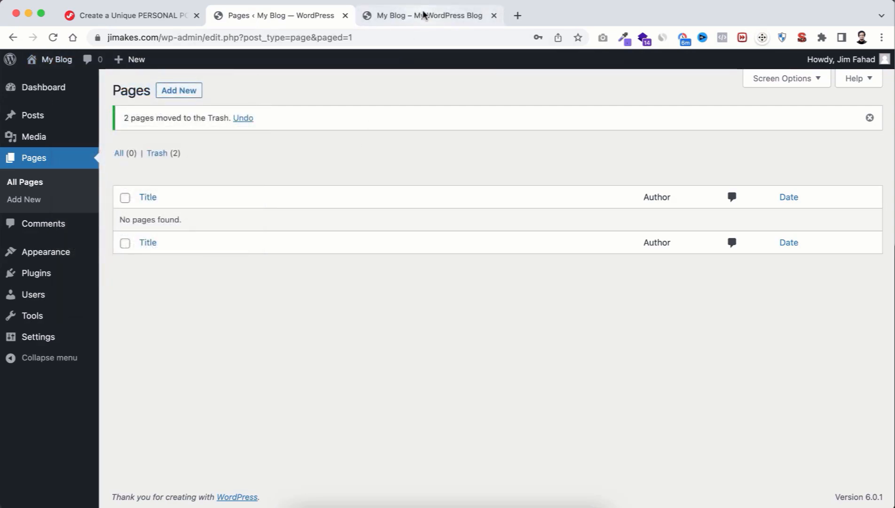
click(424, 15)
scroll(422, 303, down, 5)
scroll(422, 304, up, 7)
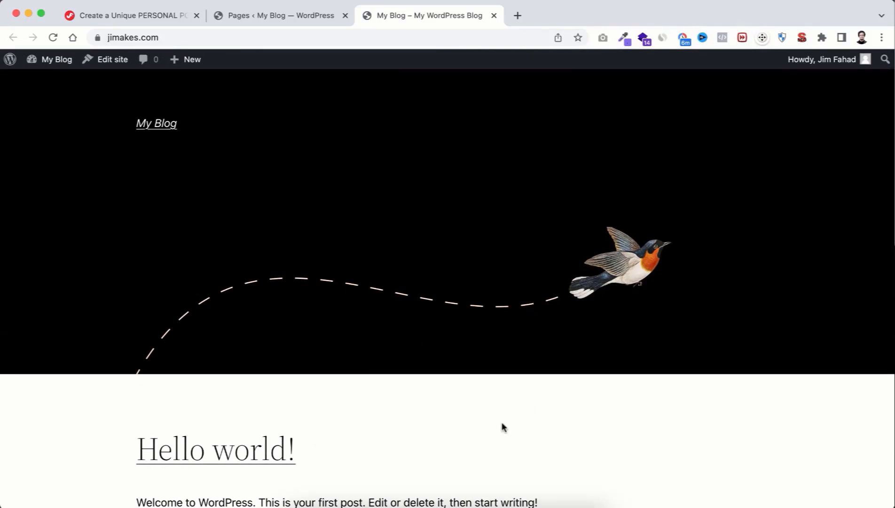
scroll(490, 425, down, 5)
scroll(489, 425, up, 5)
click(297, 16)
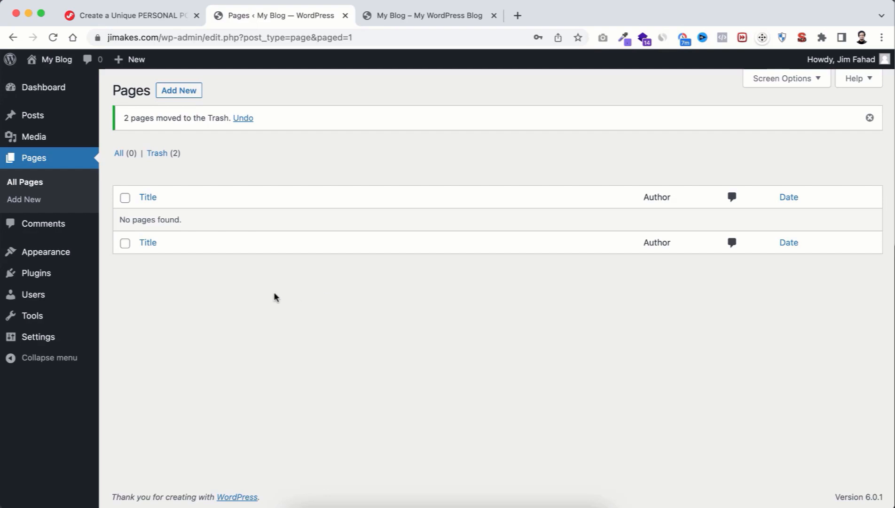
Open Plugins > Add New to show featured plugins like Classic Editor, Akismet and Jetpack
mouse_move(38, 278)
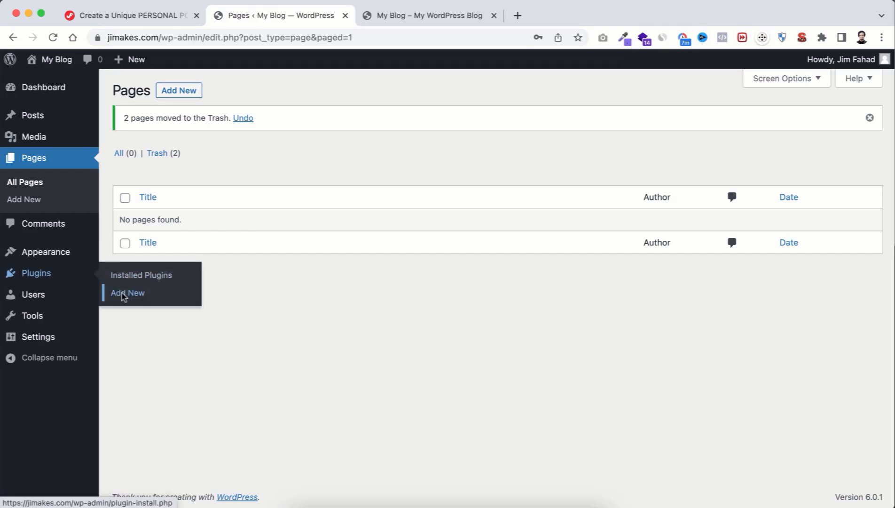
click(136, 296)
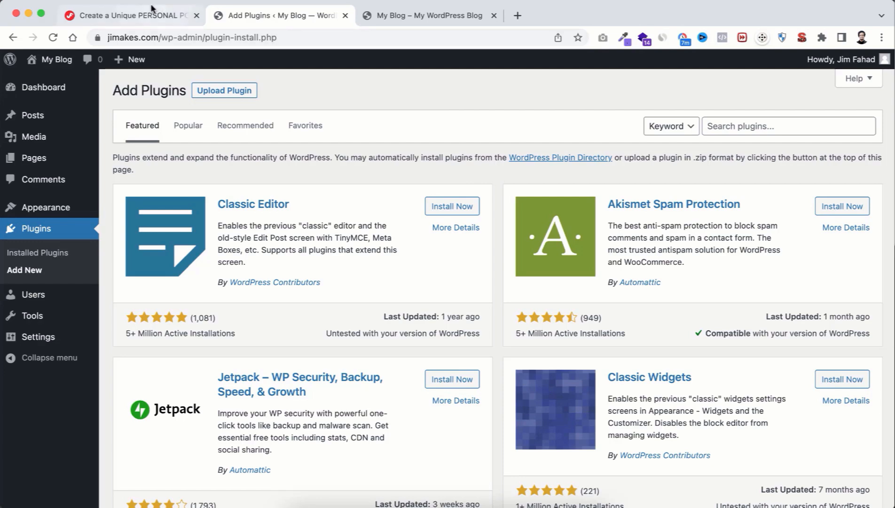
click(149, 15)
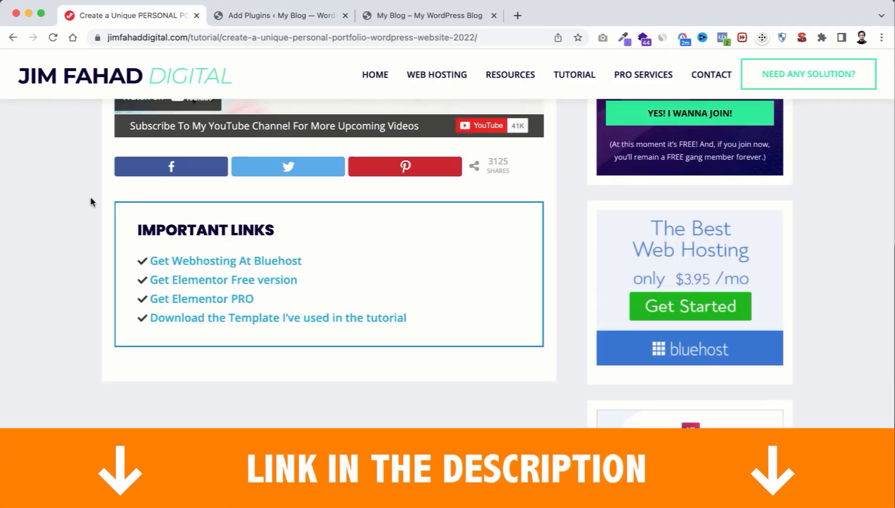
scroll(90, 197, down, 2)
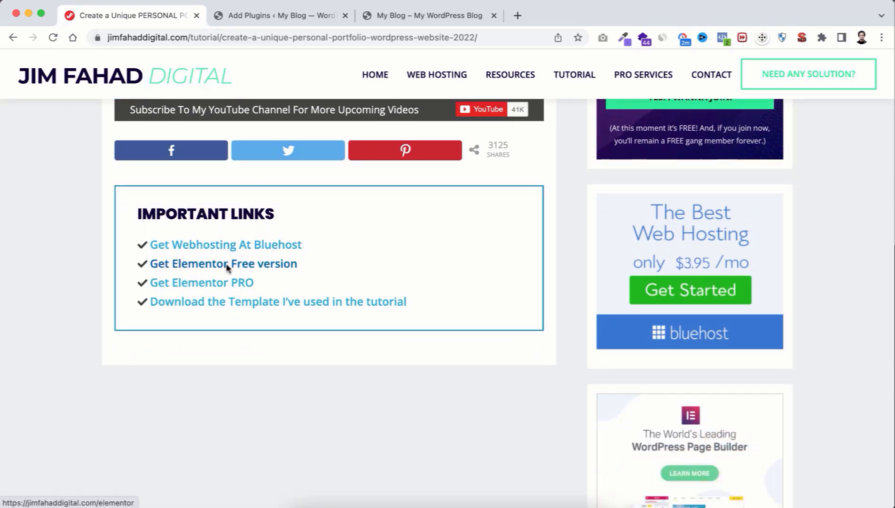
click(259, 263)
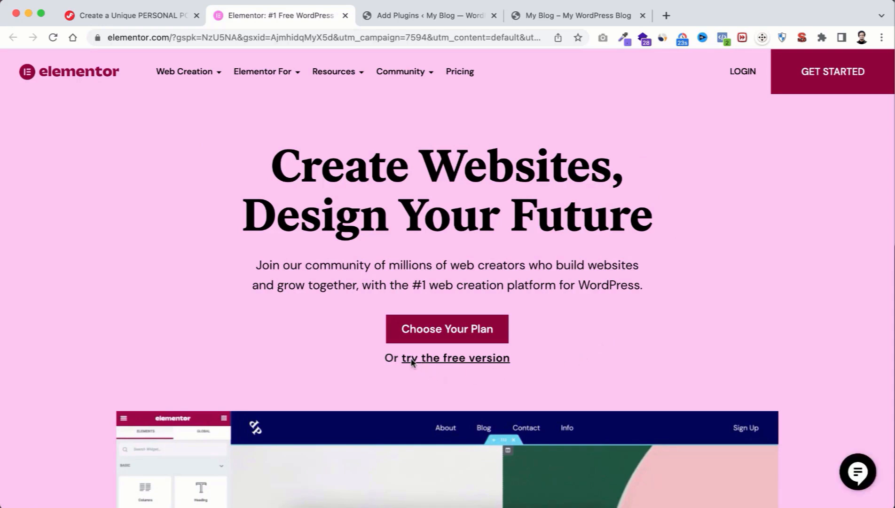
click(454, 360)
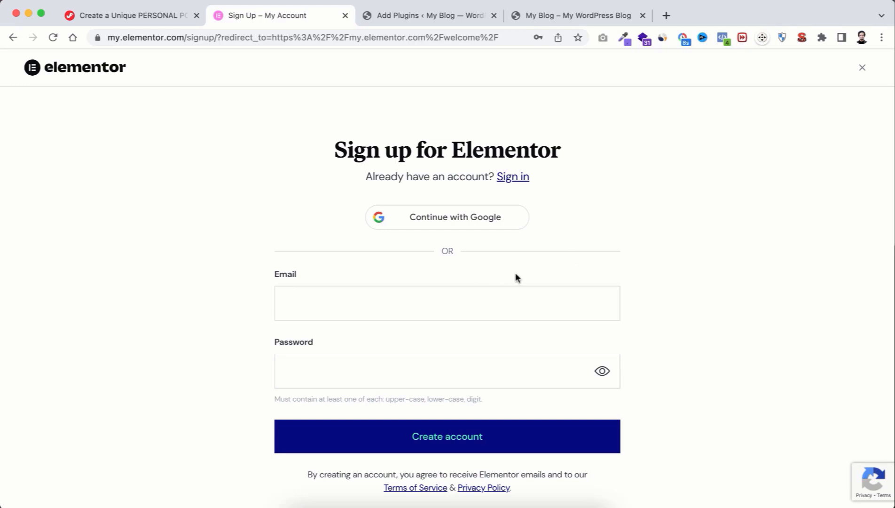
click(287, 294)
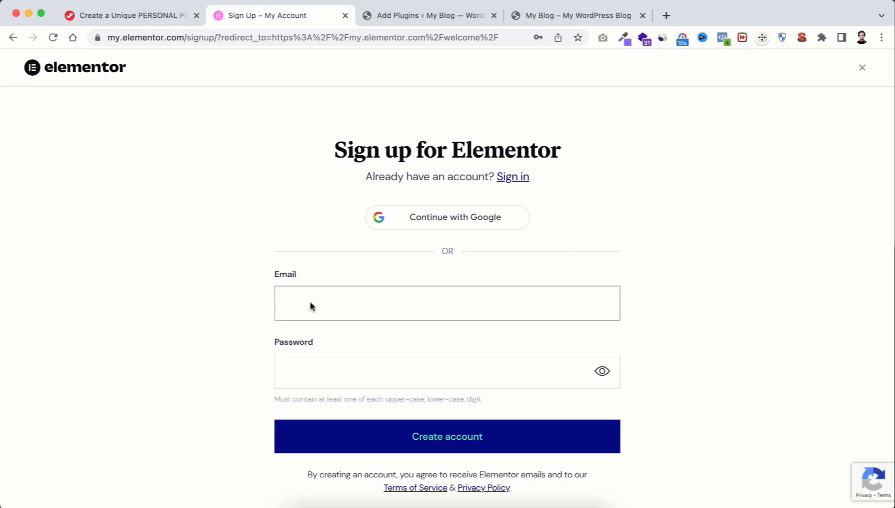
click(350, 371)
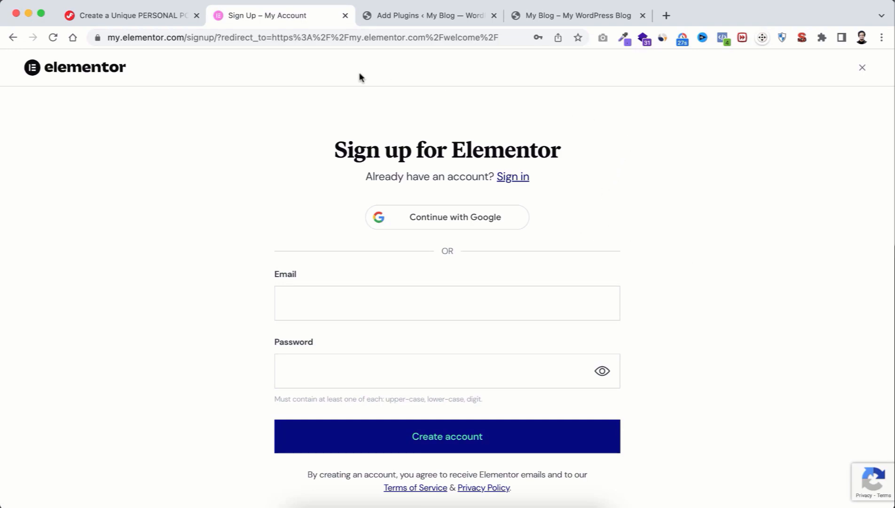
click(413, 16)
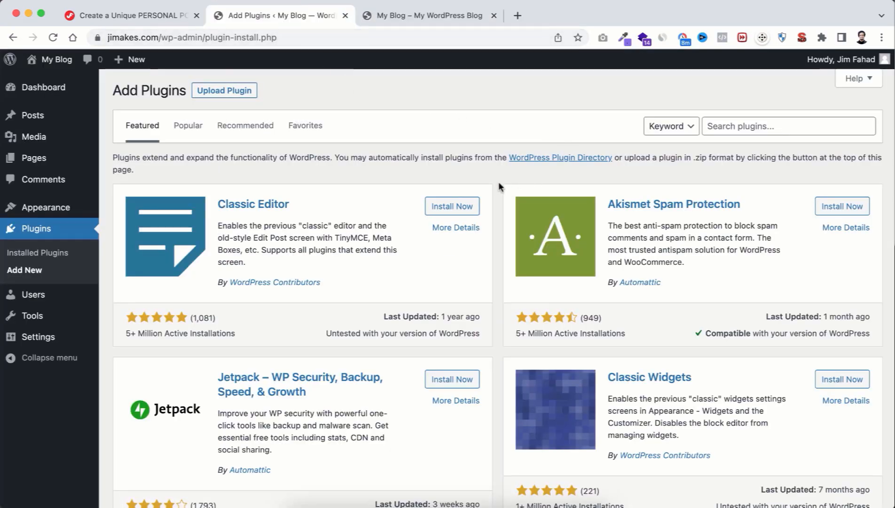
Search plugins for 'elemento', then install and activate Elementor Website Builder
click(740, 127)
text(elementor)
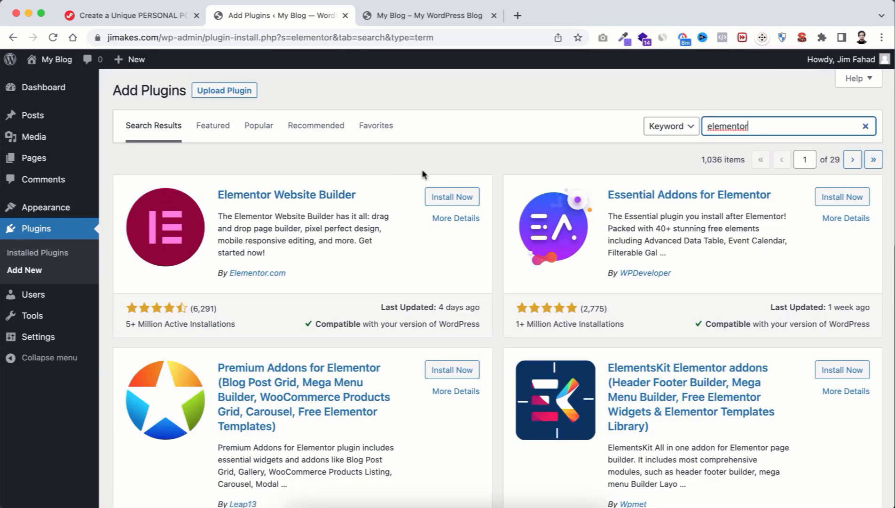
click(458, 199)
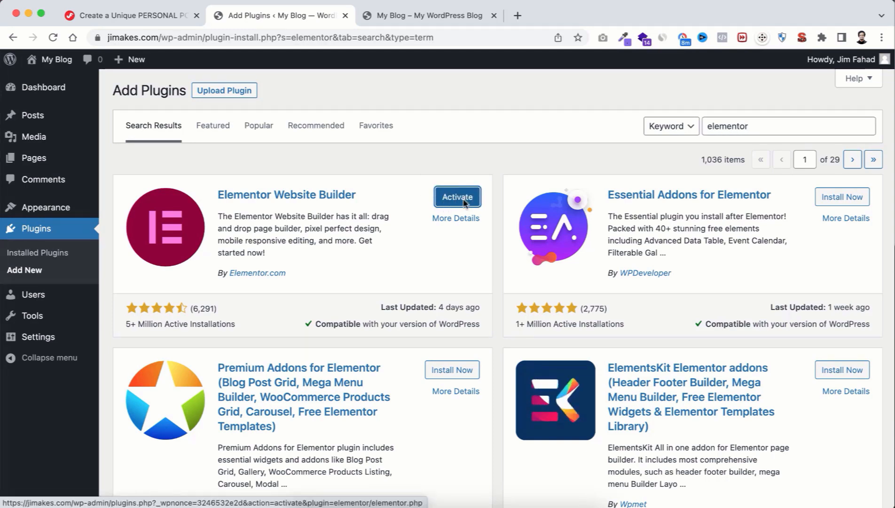
click(449, 201)
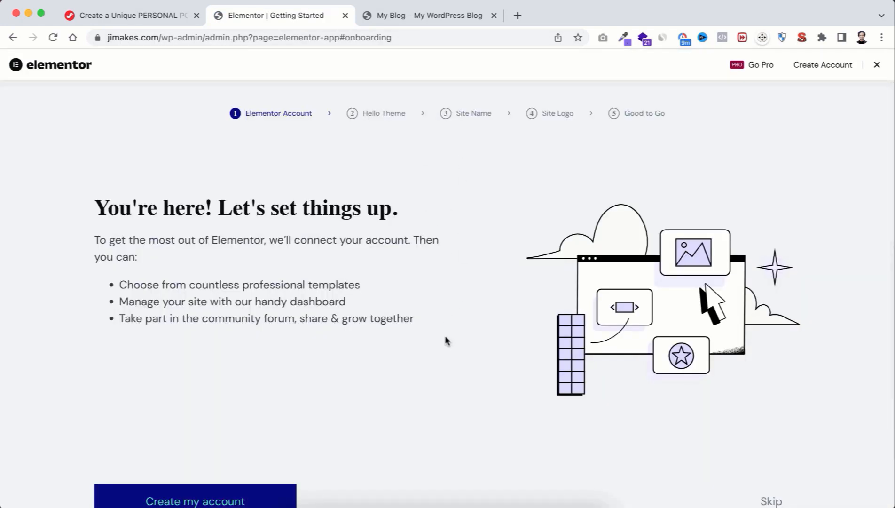
Exit the Elementor Getting Started wizard and collapse the Dashboard's Elementor Overview widget
scroll(445, 336, down, 3)
scroll(445, 335, up, 2)
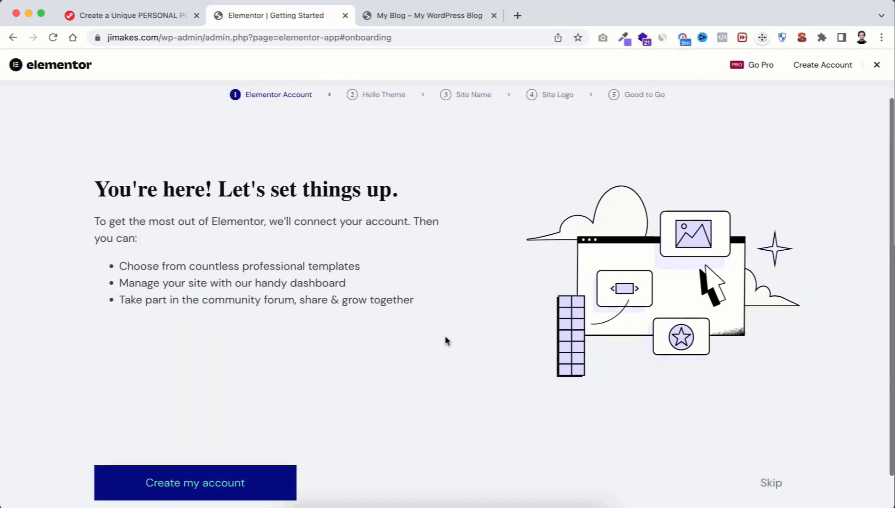
scroll(444, 339, down, 2)
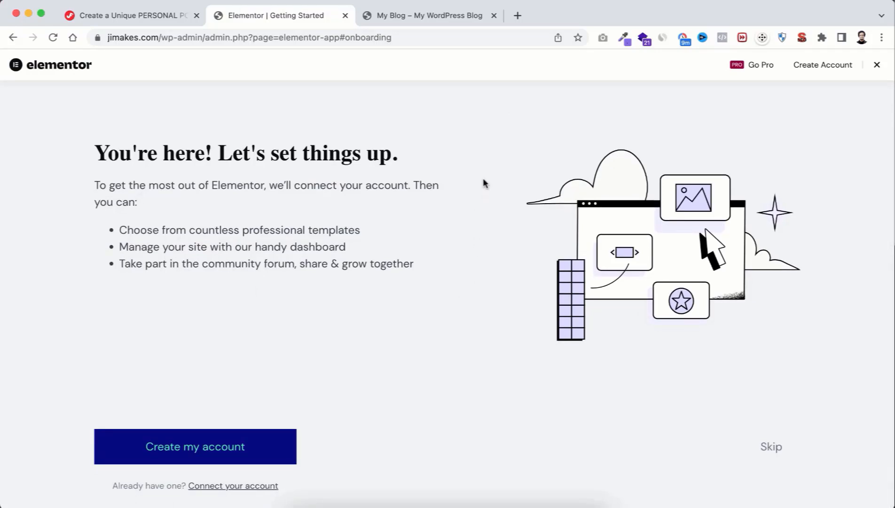
scroll(482, 181, up, 3)
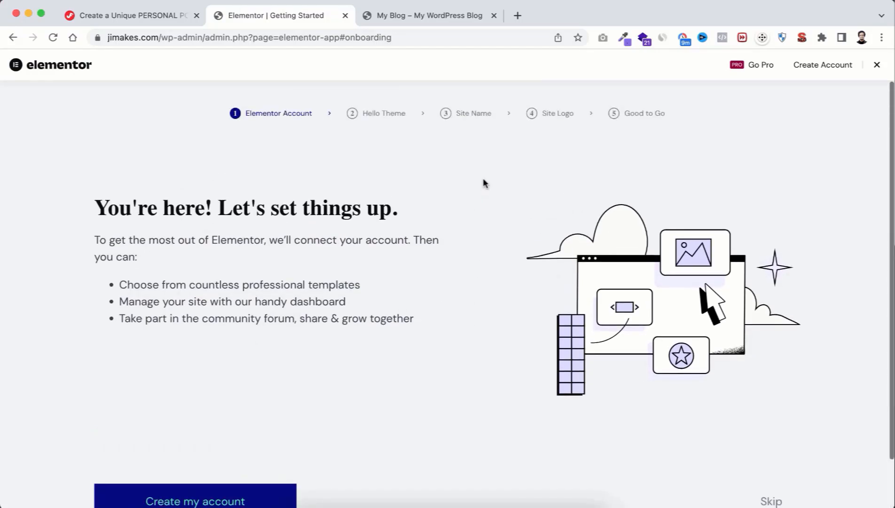
click(877, 65)
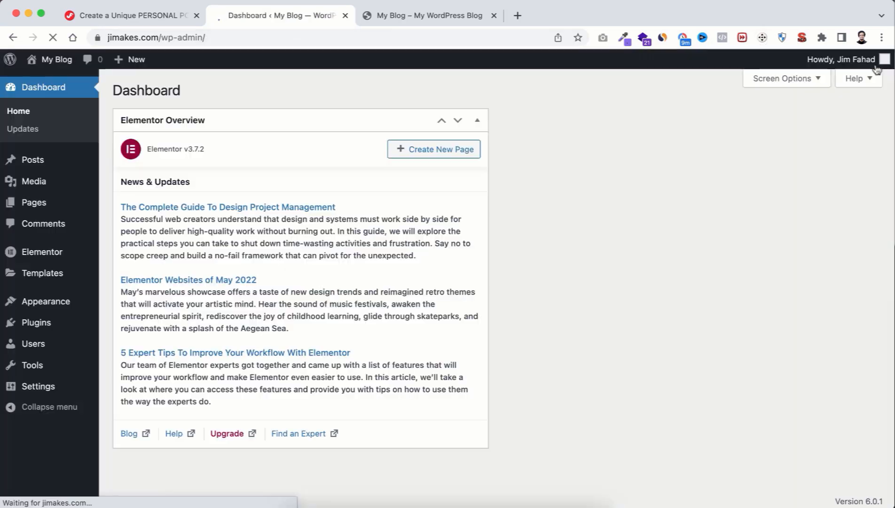
click(477, 121)
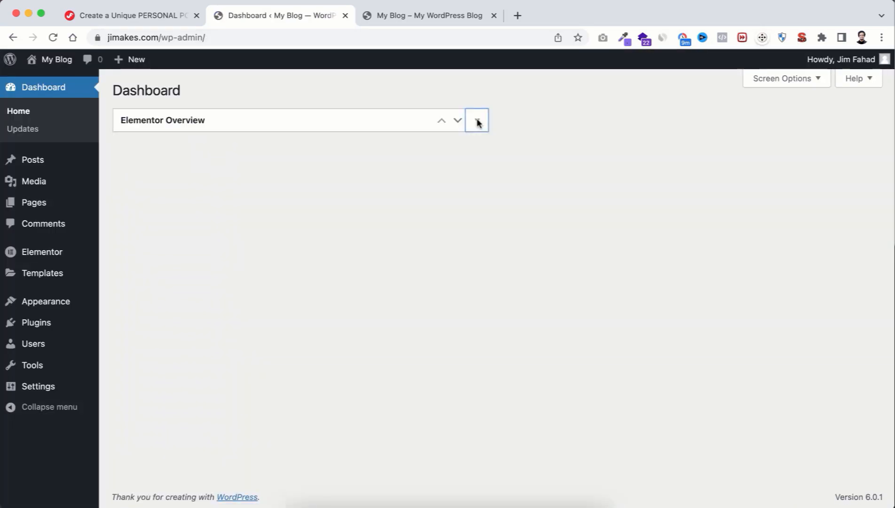
click(336, 202)
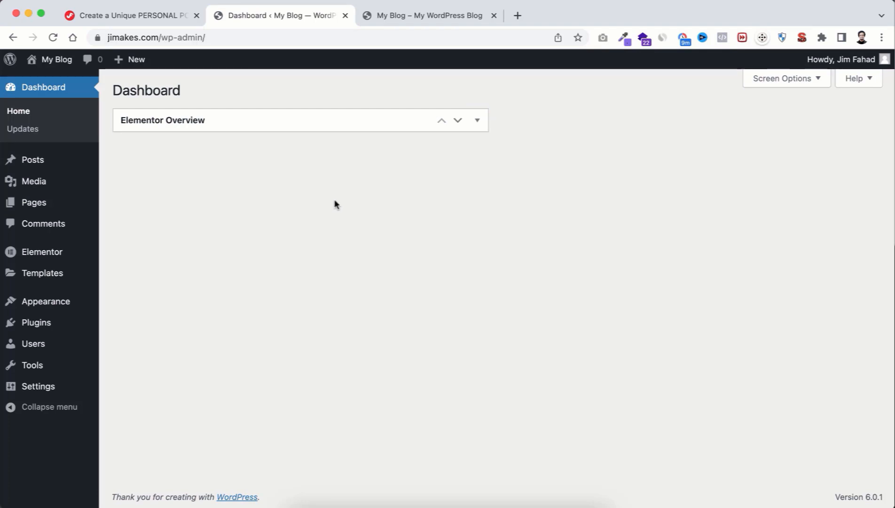
Search the plugin directory for 'metform', then install and activate the MetForm plugin
mouse_move(30, 325)
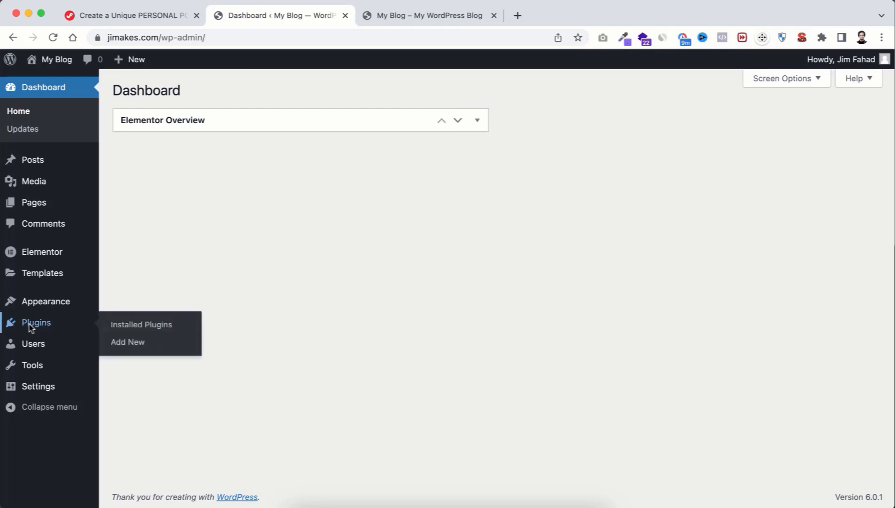
click(134, 343)
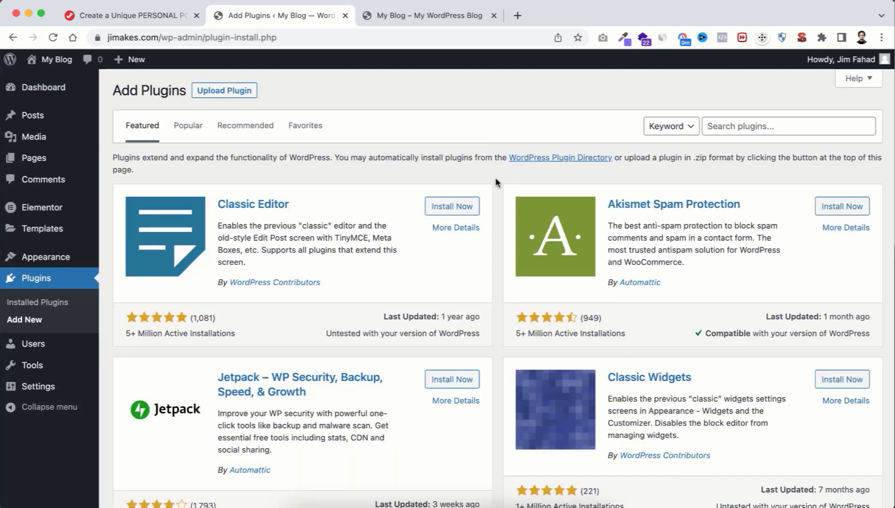
click(731, 126)
text(m)
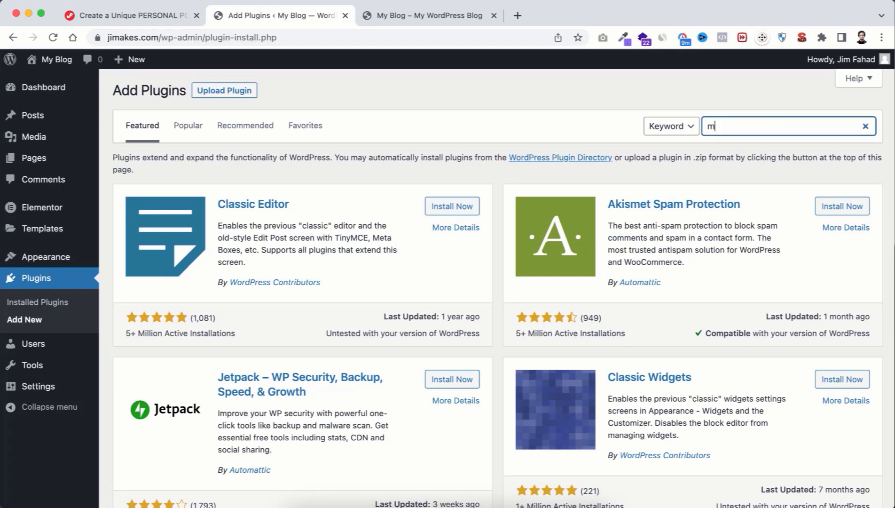
text(etform)
key(BackSpace)
text(rm)
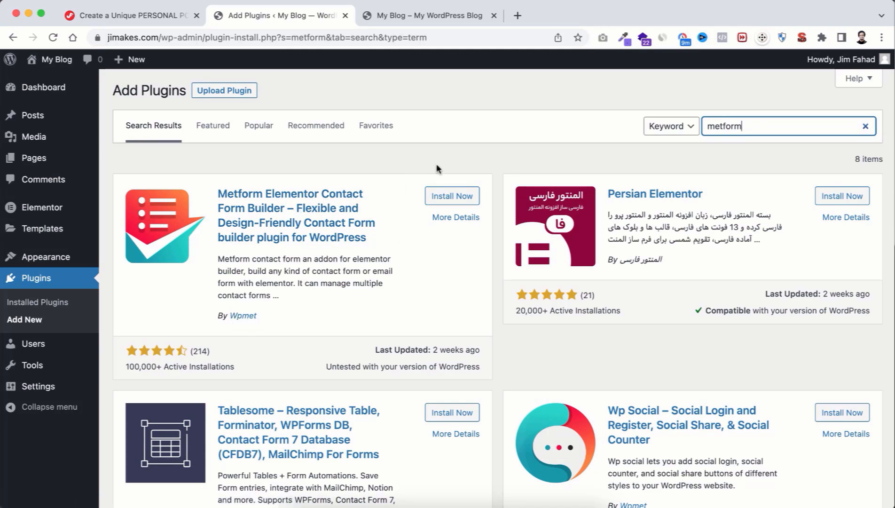
click(445, 194)
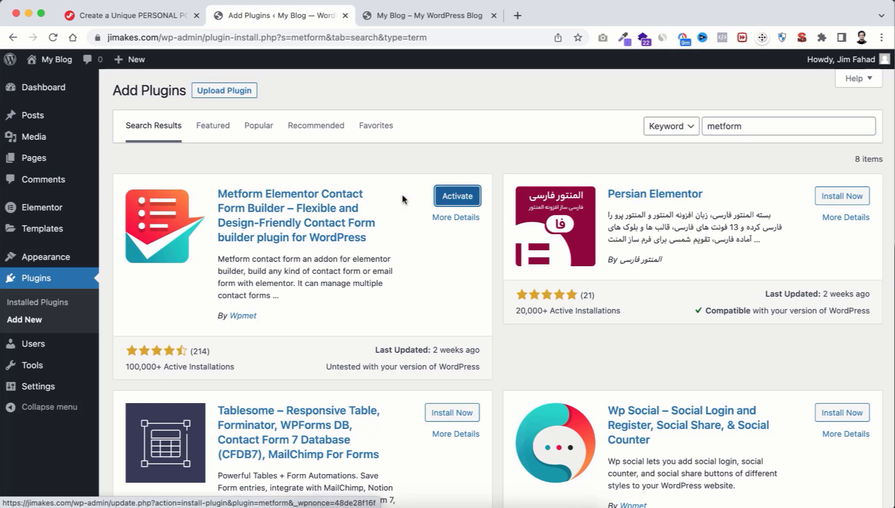
click(462, 200)
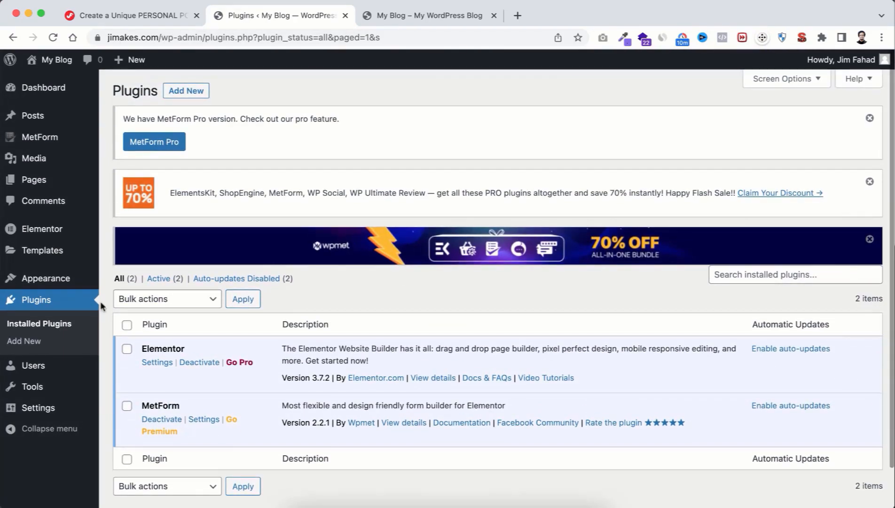
click(30, 343)
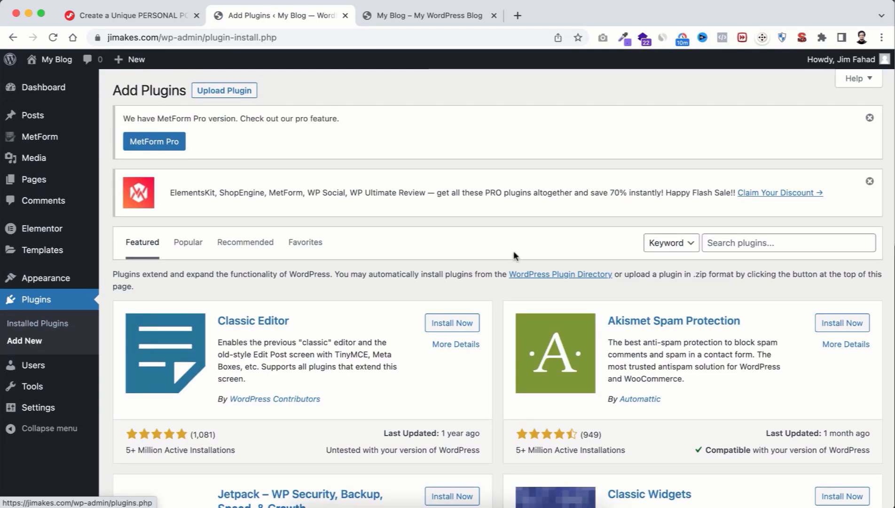
Search for 'powerpack lite for elementor', then install and activate PowerPack Addons for Elementor
scroll(599, 281, down, 1)
click(740, 216)
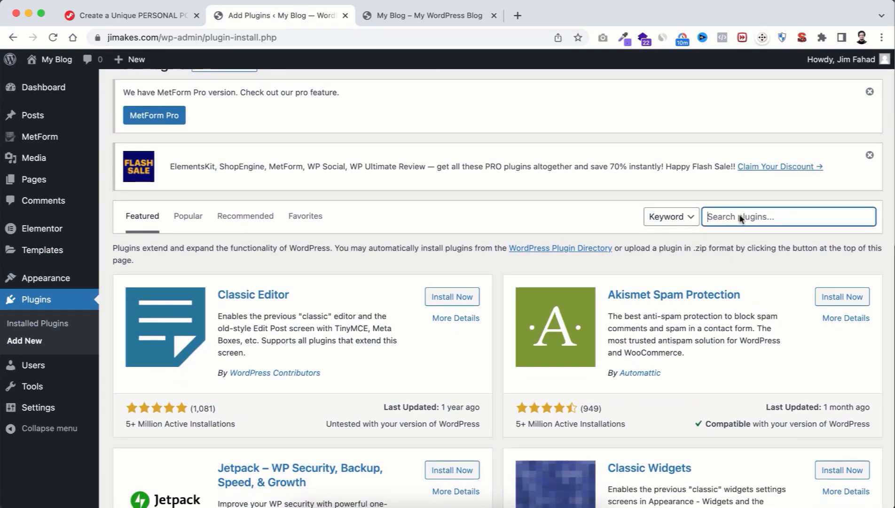
text(power)
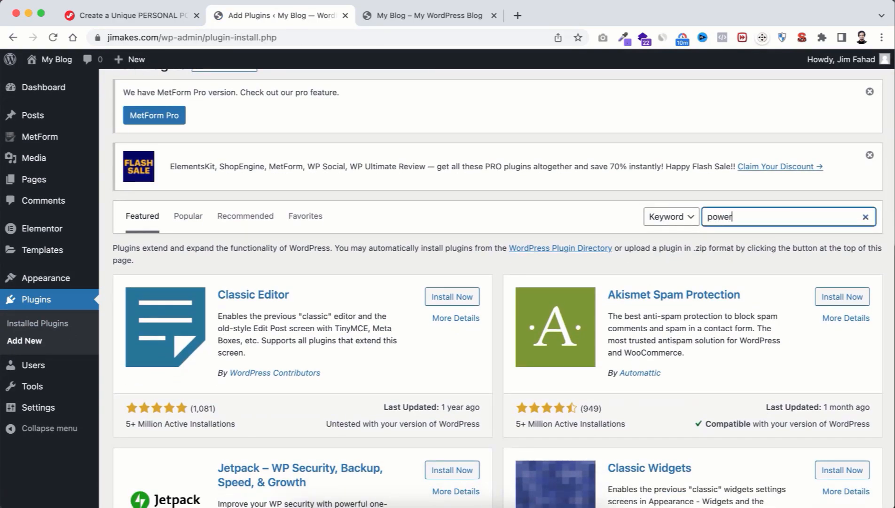
text(pack lite for elementor)
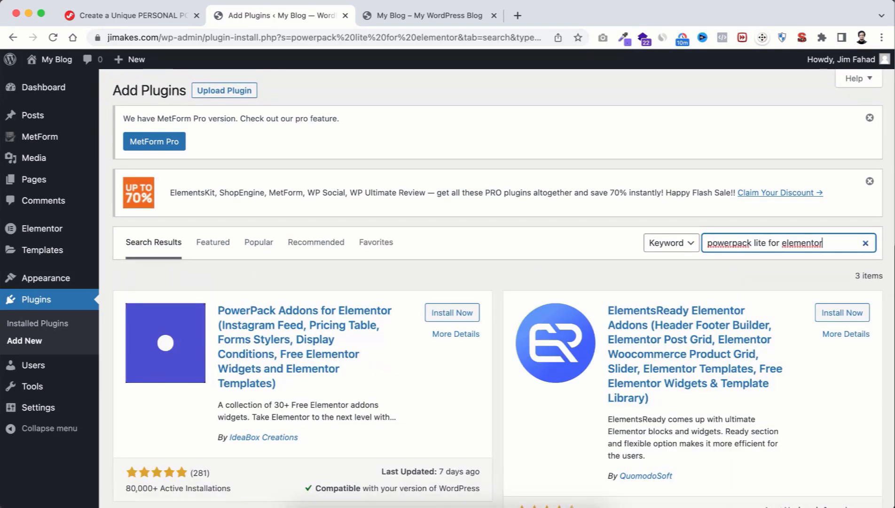
scroll(500, 320, down, 3)
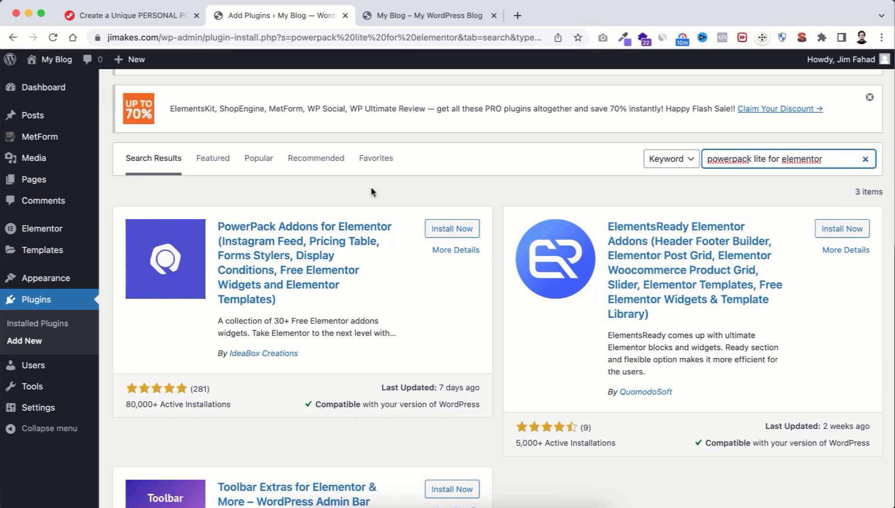
click(453, 229)
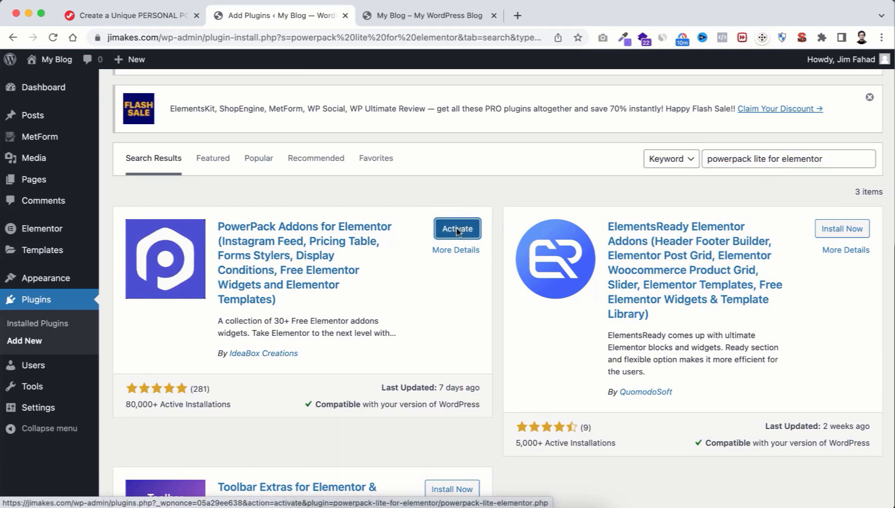
click(441, 231)
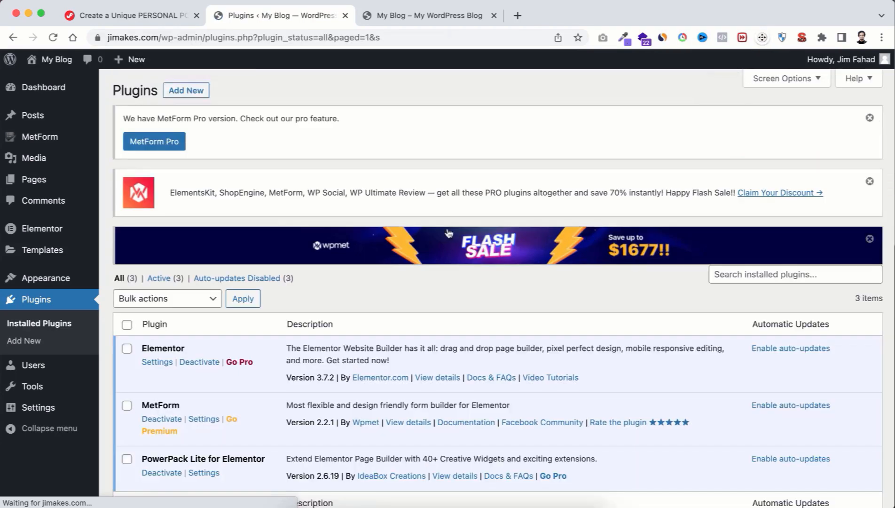
scroll(448, 302, down, 3)
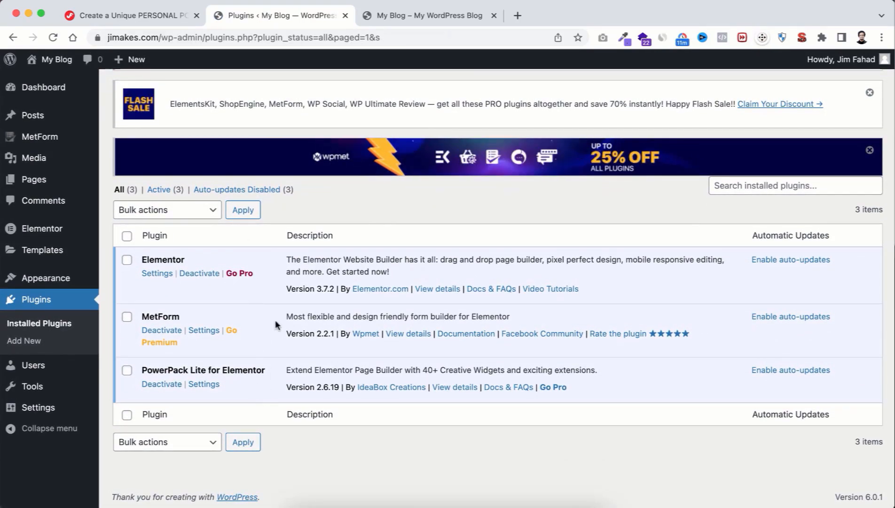
scroll(504, 217, up, 3)
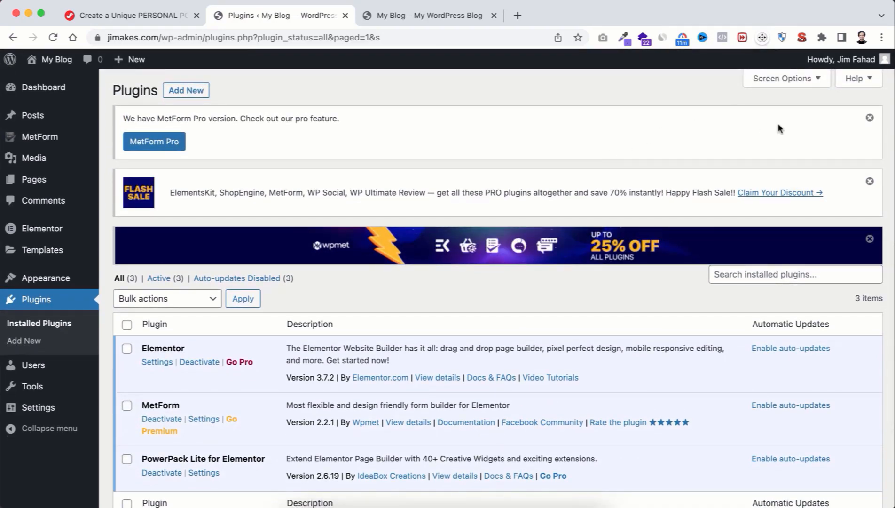
Dismiss the MetForm Pro, 70% discount and wpmet sale notices
click(869, 118)
click(870, 118)
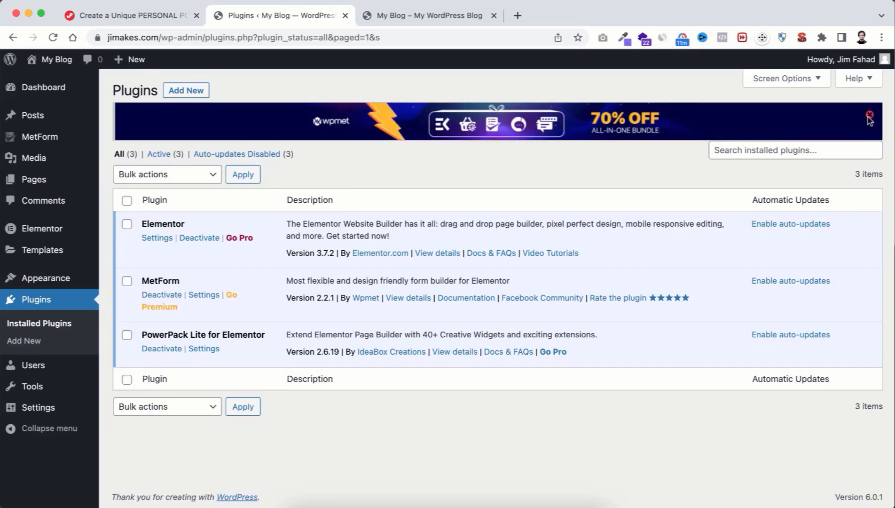
click(869, 117)
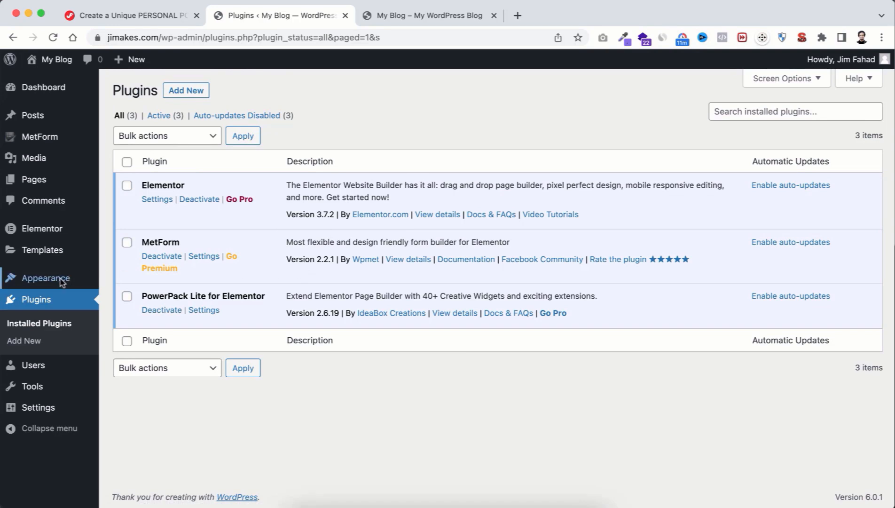
mouse_move(52, 281)
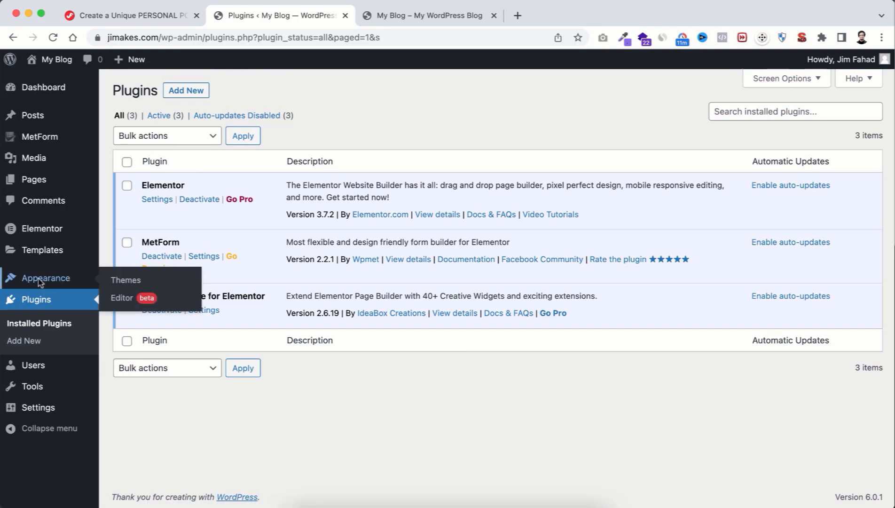
Search the theme directory for 'as', then install and activate the Astra theme
click(133, 281)
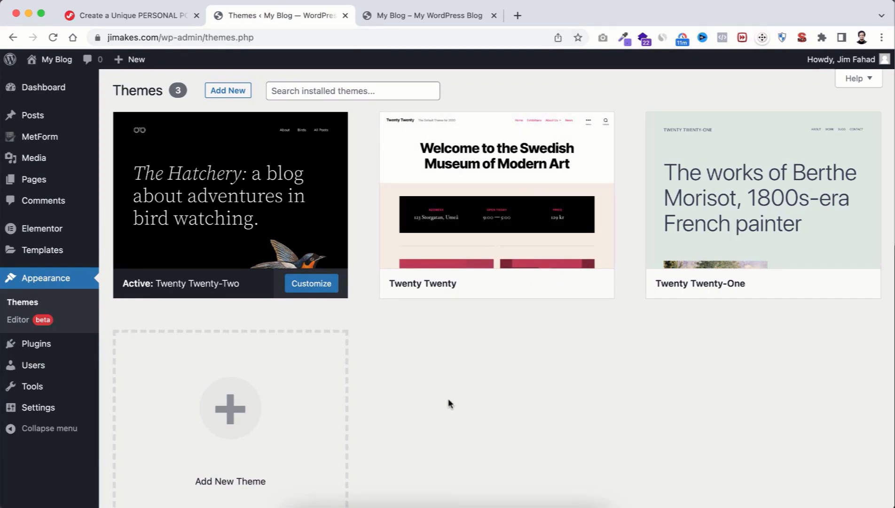
scroll(424, 412, down, 2)
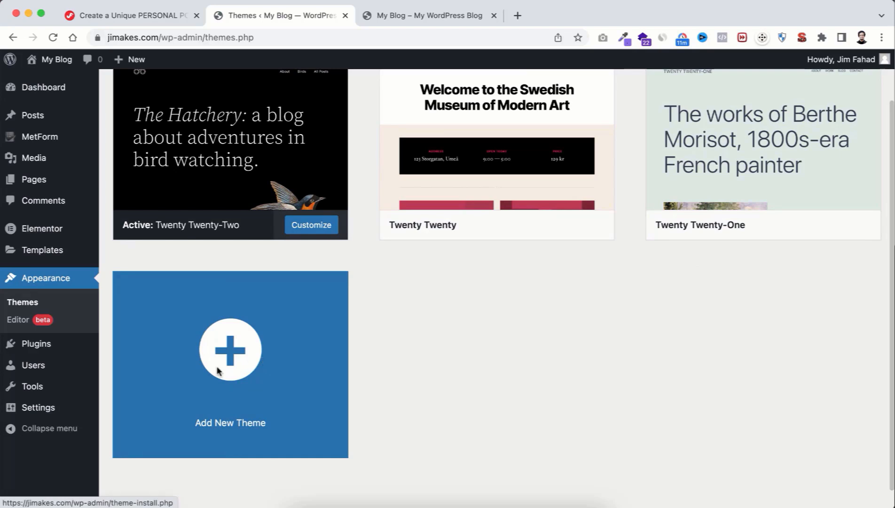
click(237, 366)
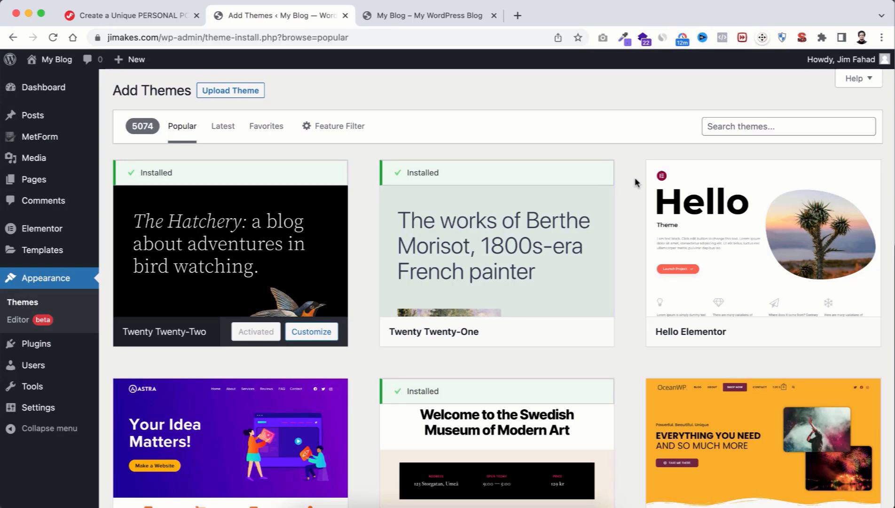
click(731, 127)
text(astra)
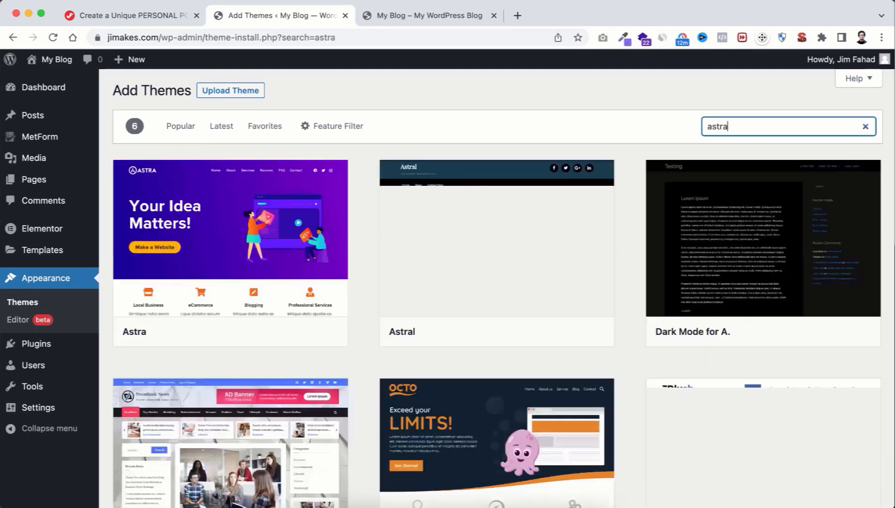
mouse_move(162, 232)
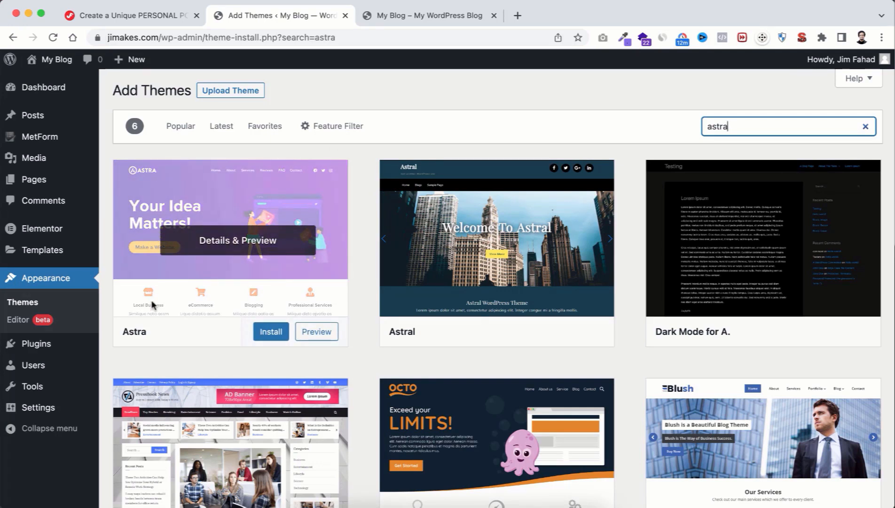
click(271, 332)
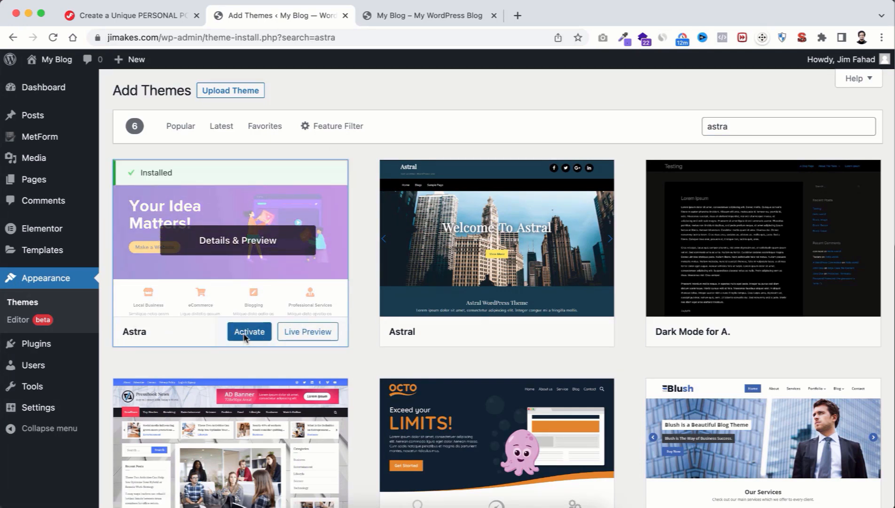
click(246, 333)
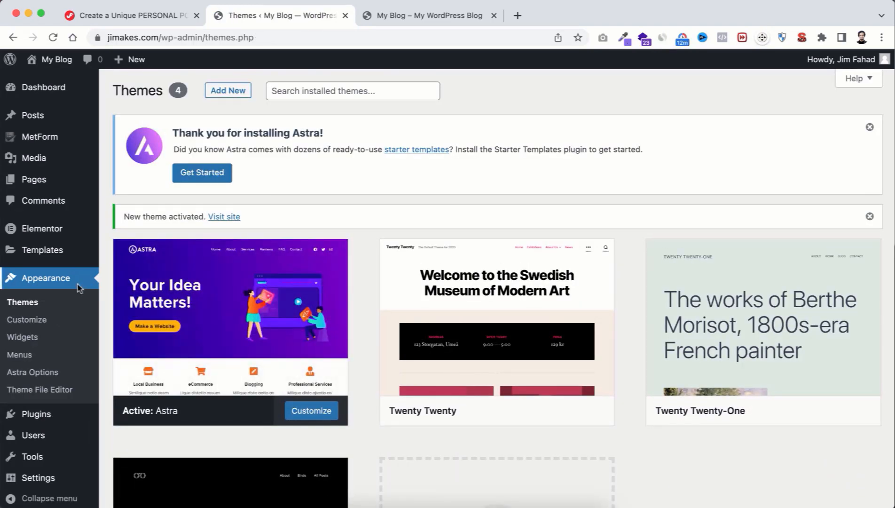
mouse_move(208, 322)
click(446, 15)
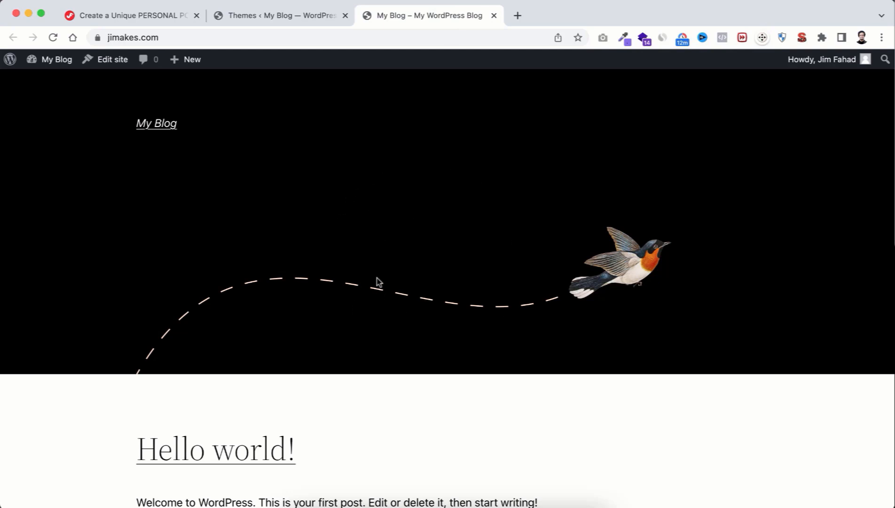
Reload the live jimakes.com site to view the Astra design, then return to Themes
click(52, 37)
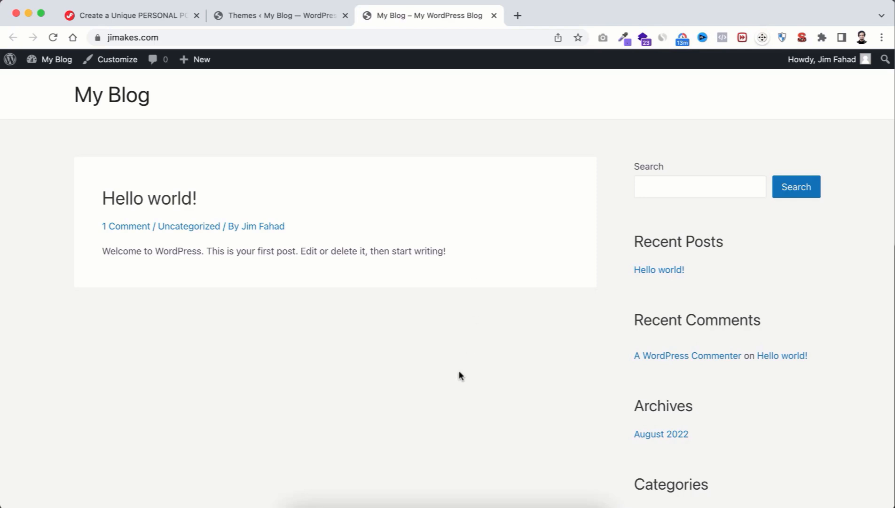
scroll(459, 372, down, 3)
scroll(457, 375, up, 3)
click(293, 17)
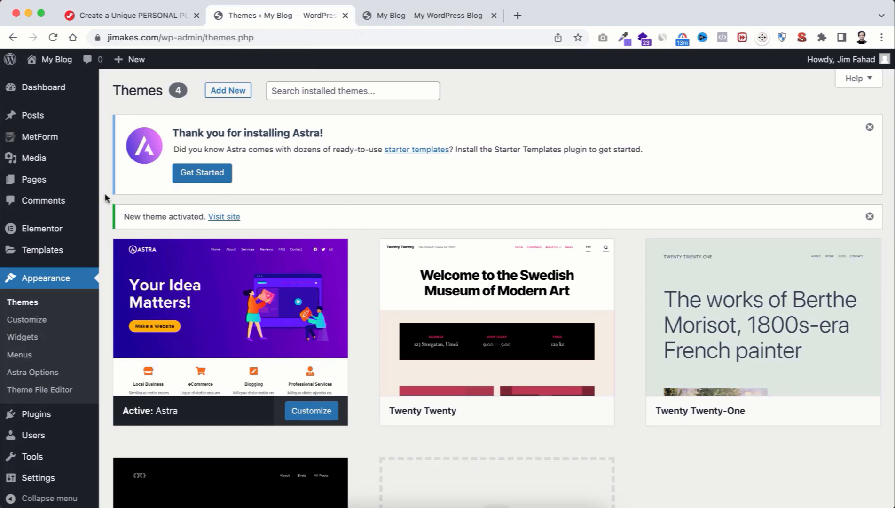
Start a new page and turn the editor's fullscreen mode on and back off
mouse_move(75, 181)
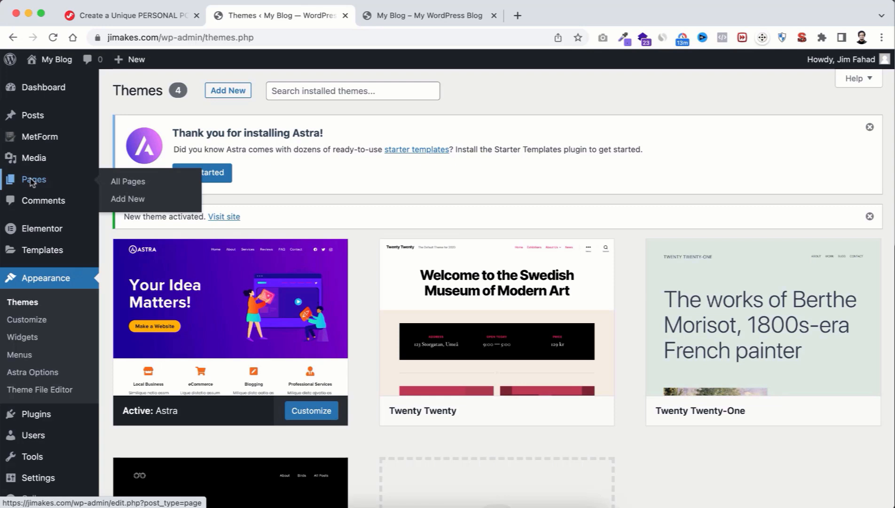
click(141, 203)
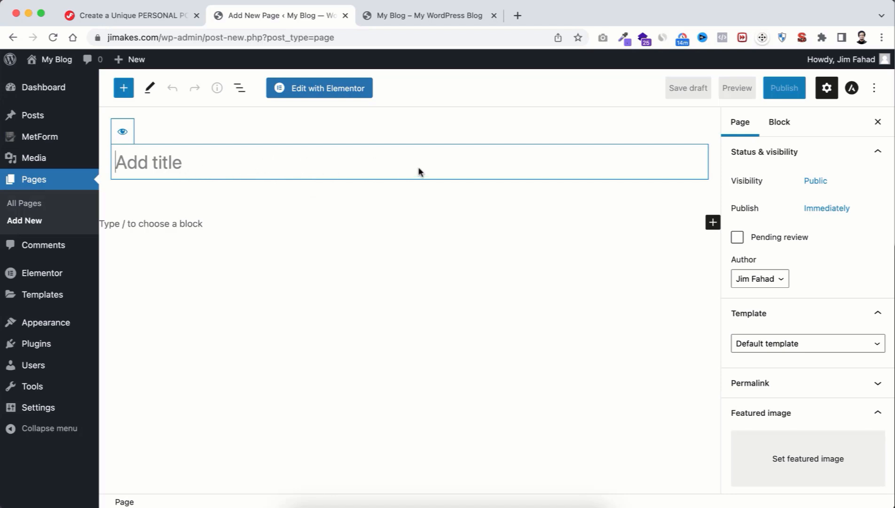
click(874, 89)
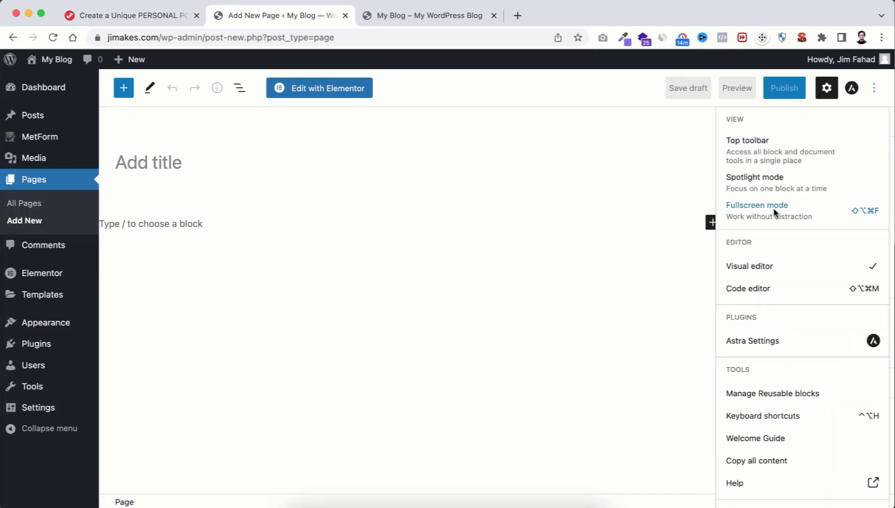
click(804, 212)
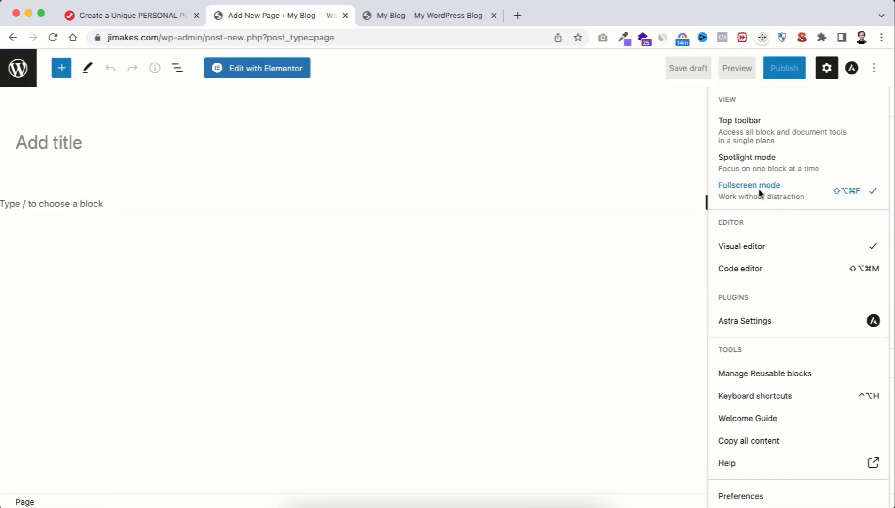
click(788, 189)
Title the page 'Home', publish it, and check it on the live site
click(465, 180)
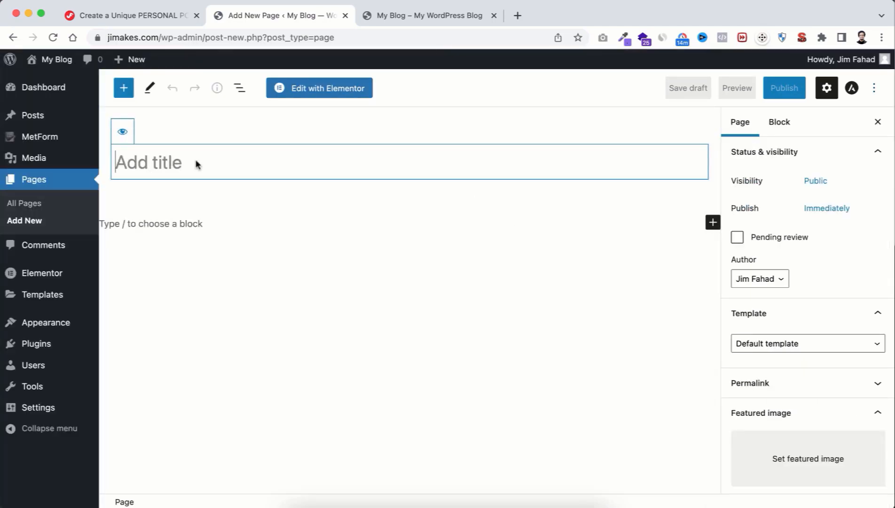
text(Home)
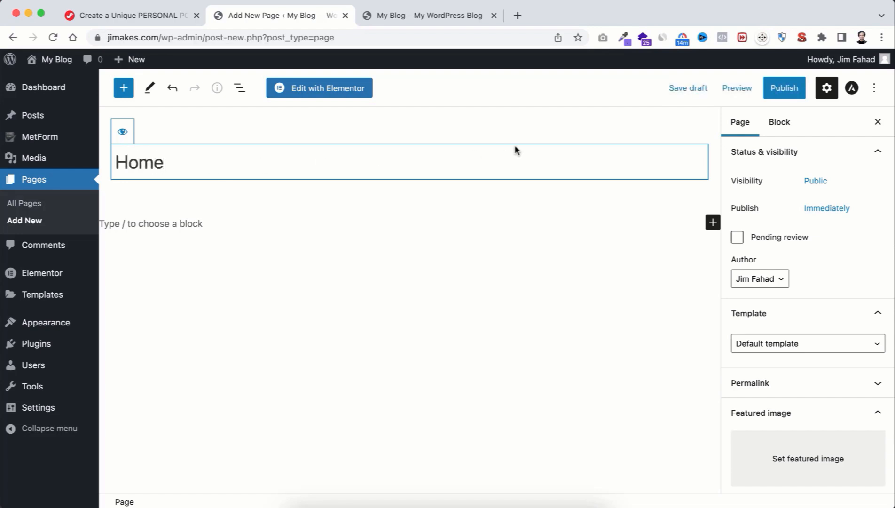
click(784, 91)
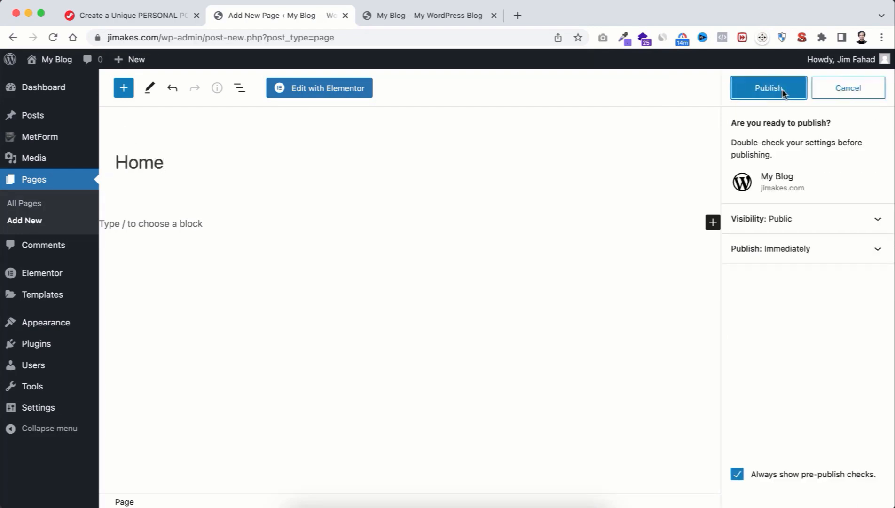
click(776, 89)
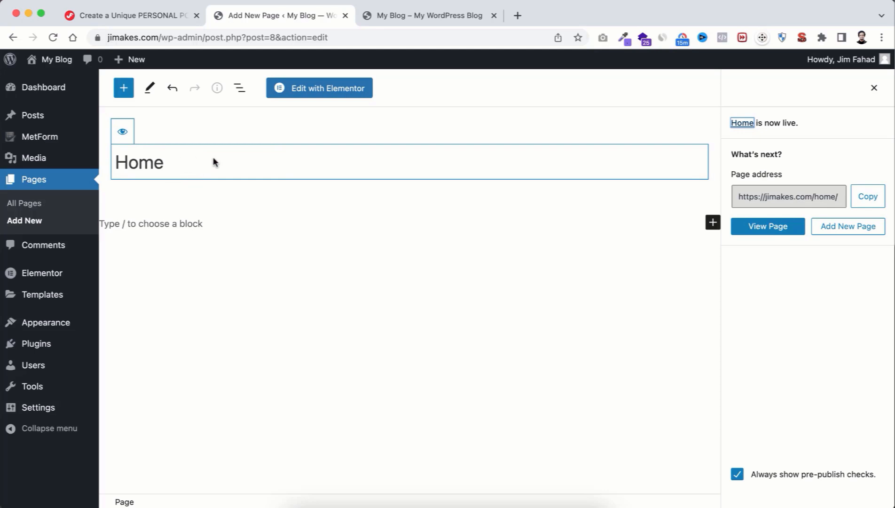
click(414, 16)
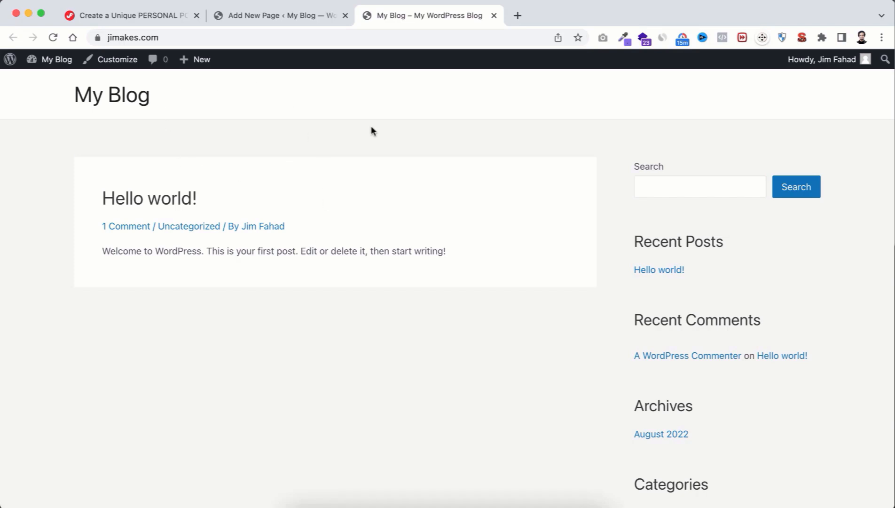
click(296, 16)
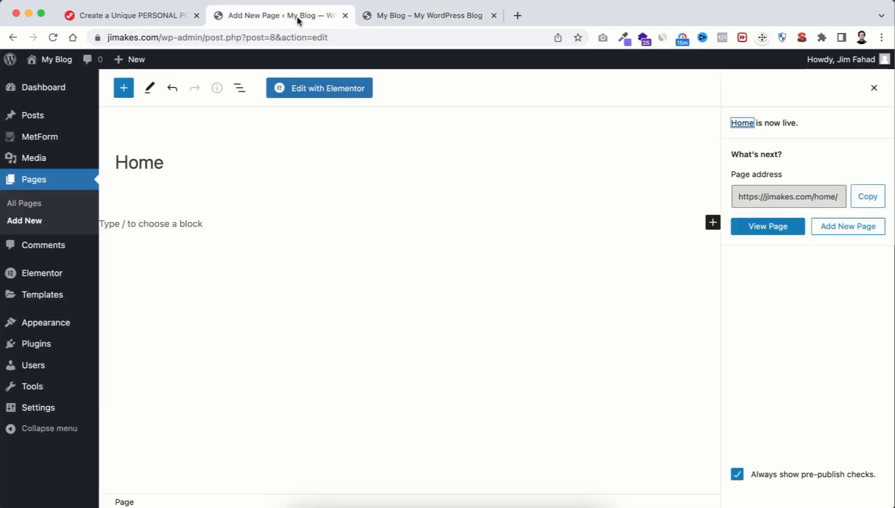
In Reading Settings, set the homepage to the static page 'Home' and save
mouse_move(42, 410)
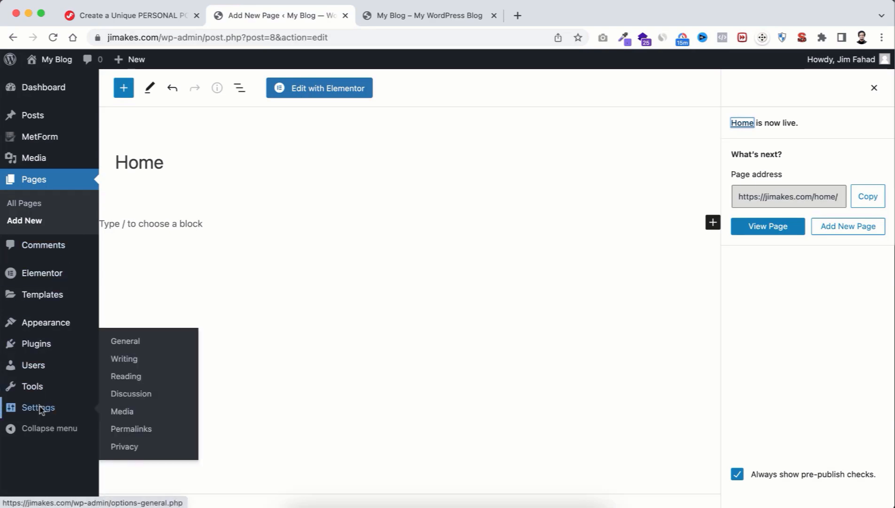
click(135, 379)
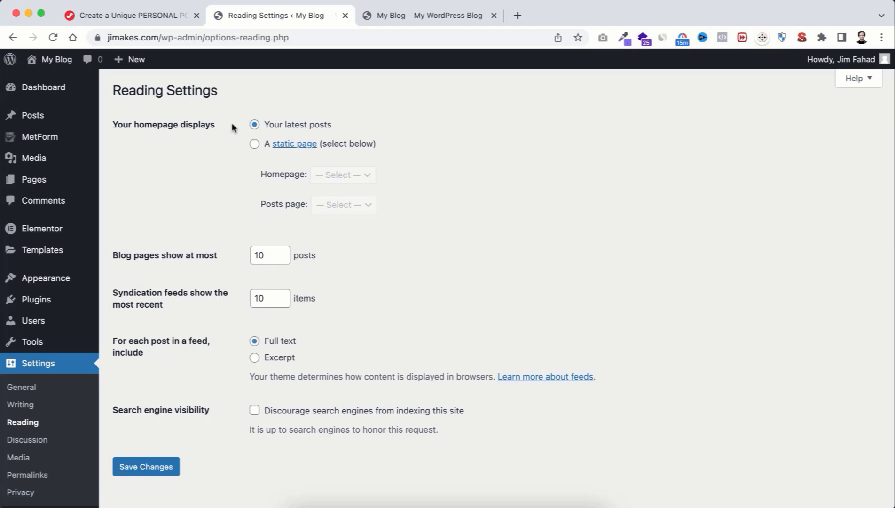
click(254, 144)
click(346, 175)
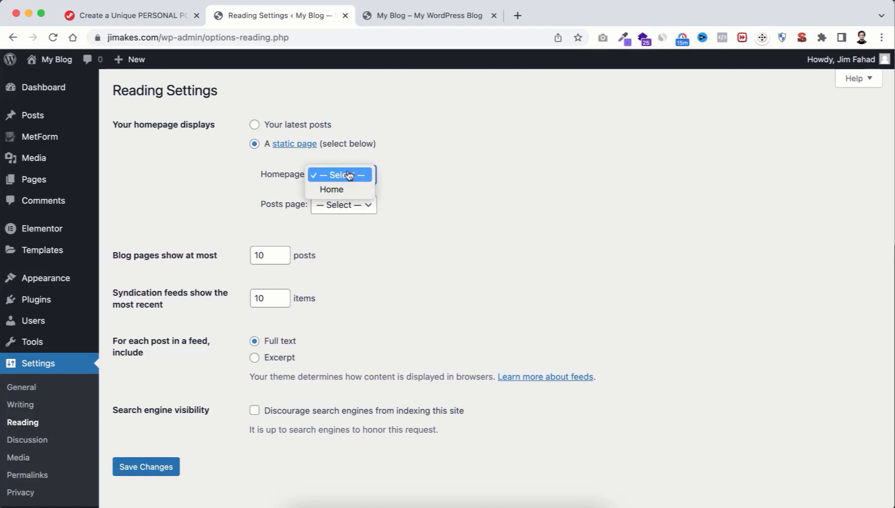
click(331, 190)
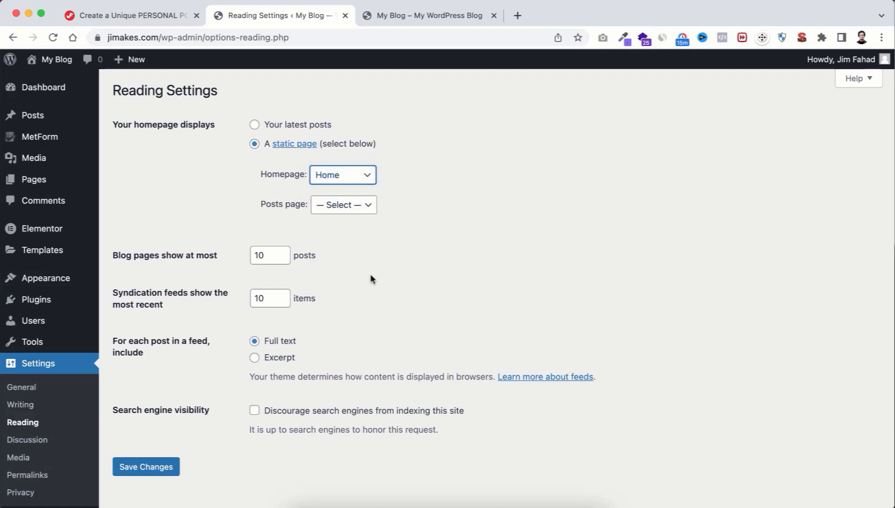
scroll(372, 279, down, 2)
click(162, 441)
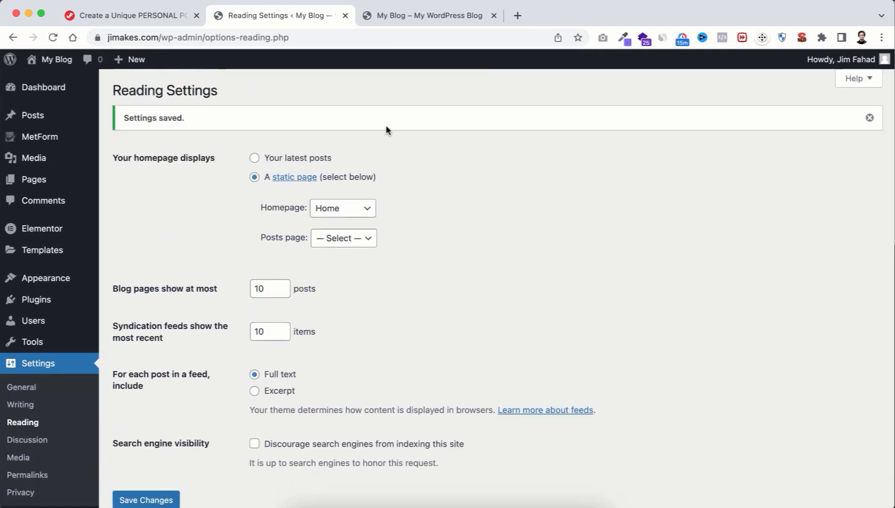
Reload the live site to confirm Home is the front page, then return
click(413, 17)
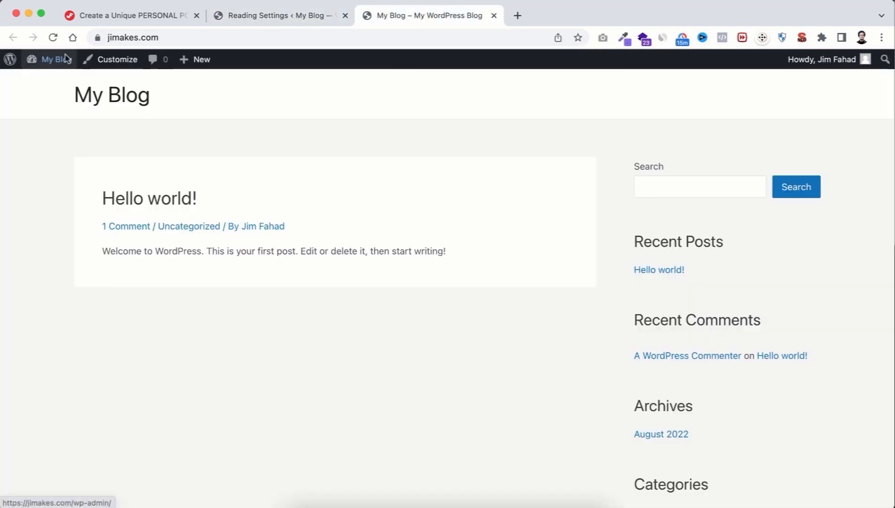
click(53, 37)
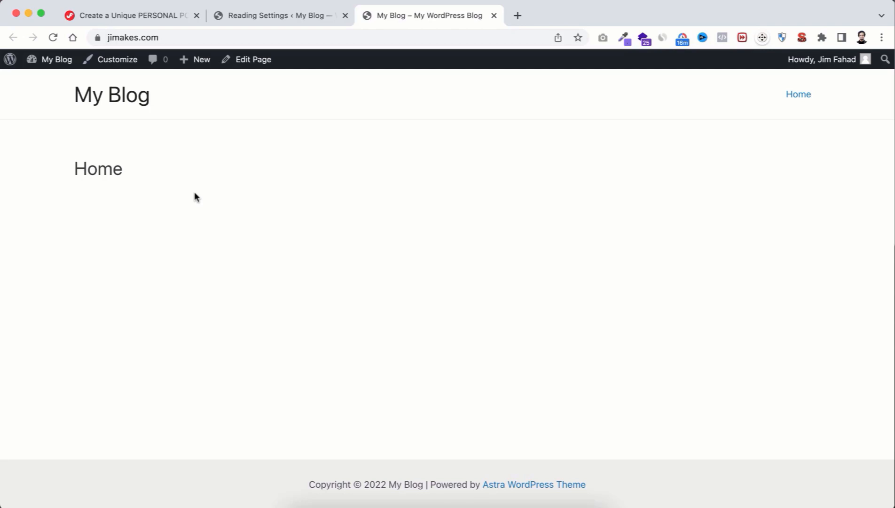
click(287, 17)
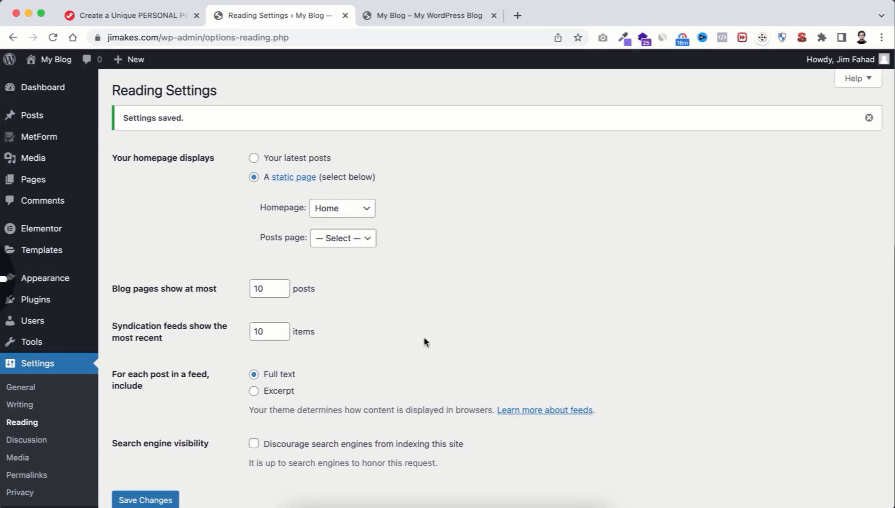
scroll(49, 418, down, 2)
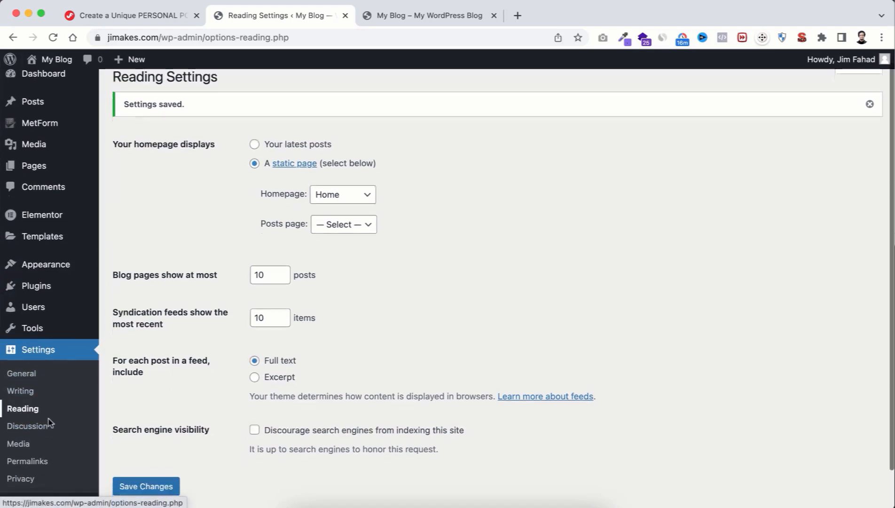
Save the Post name permalink structure, then go to General Settings
click(28, 443)
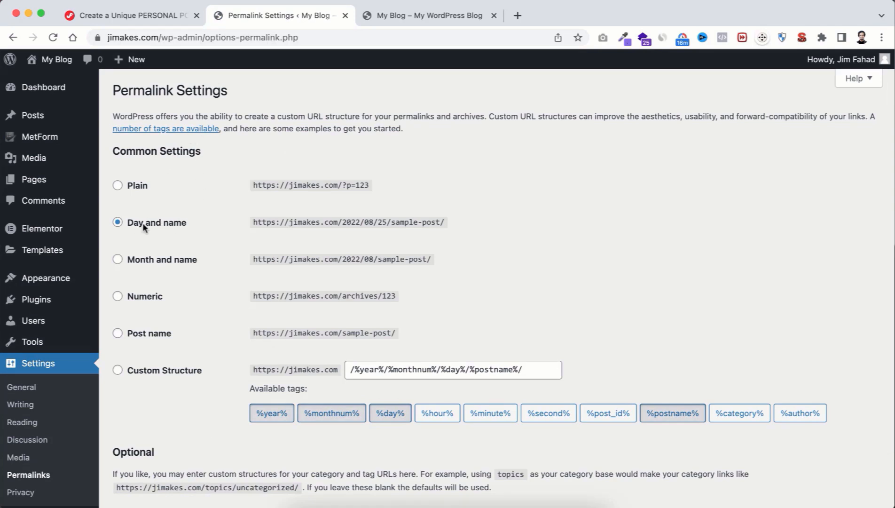
click(143, 331)
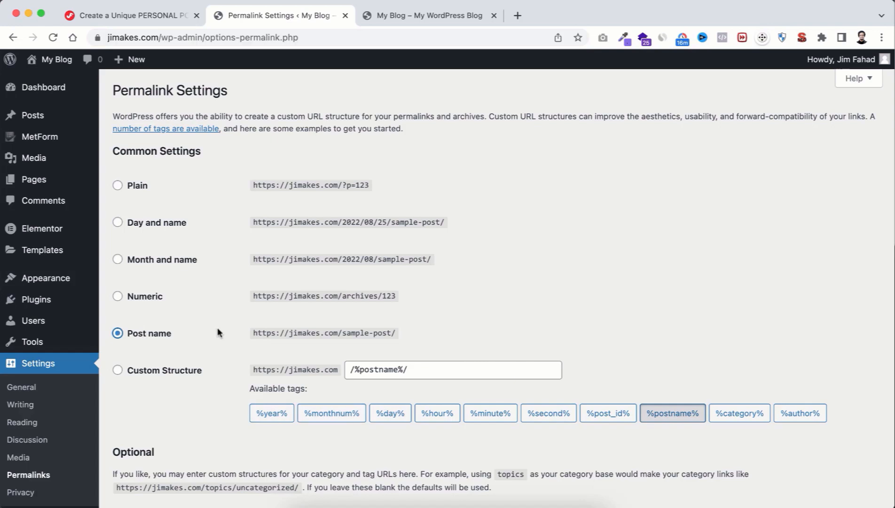
scroll(221, 381, down, 4)
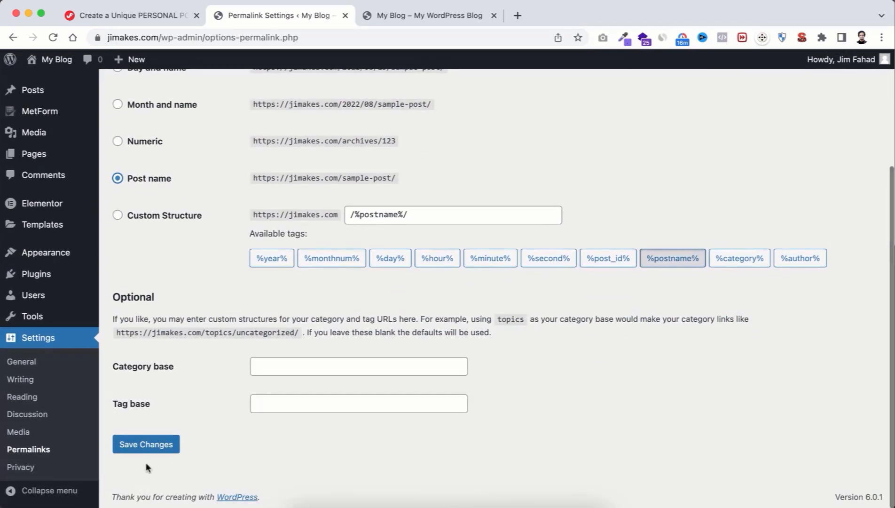
click(155, 448)
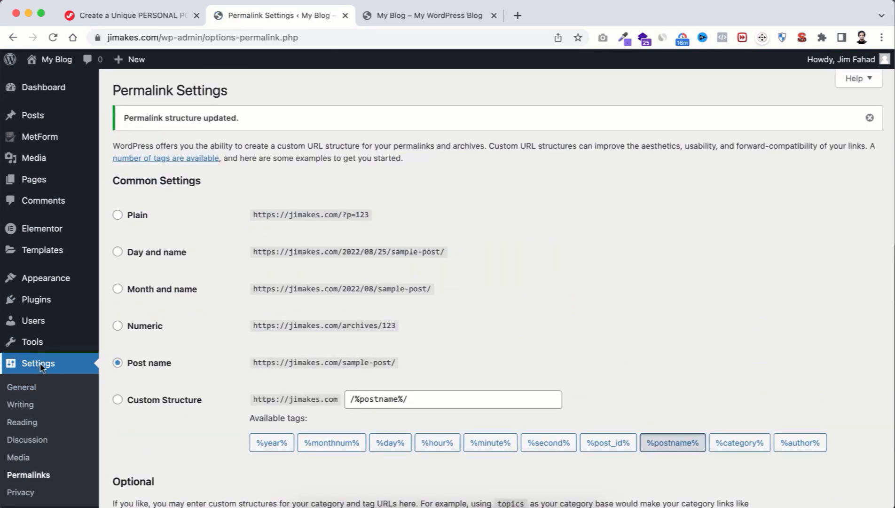
click(35, 391)
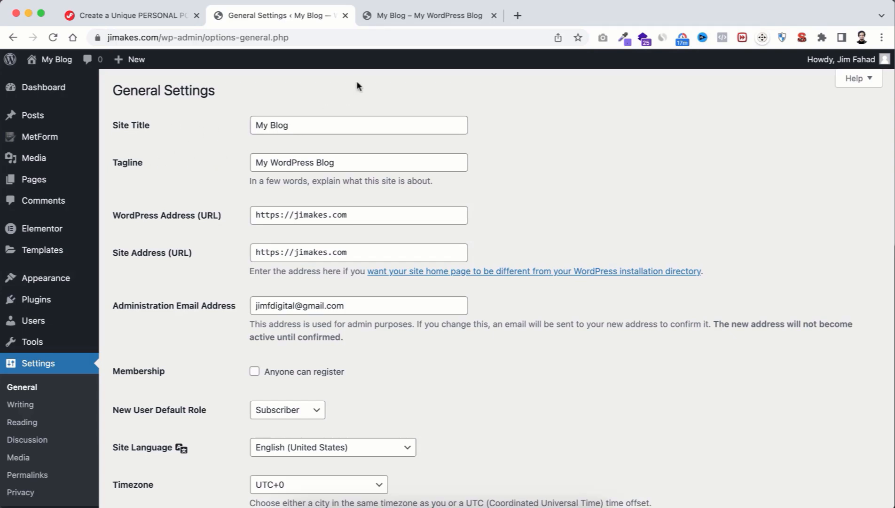
Check the live site, then replace the site title with the new business name
click(419, 20)
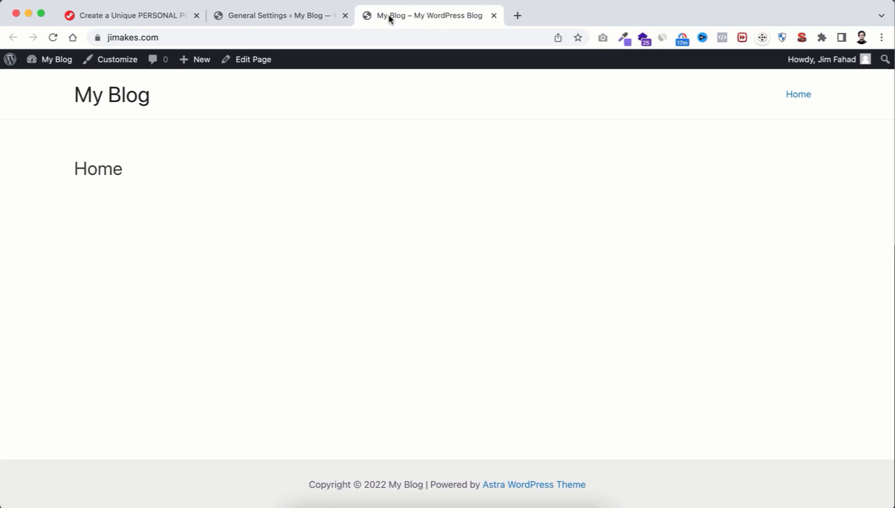
click(292, 18)
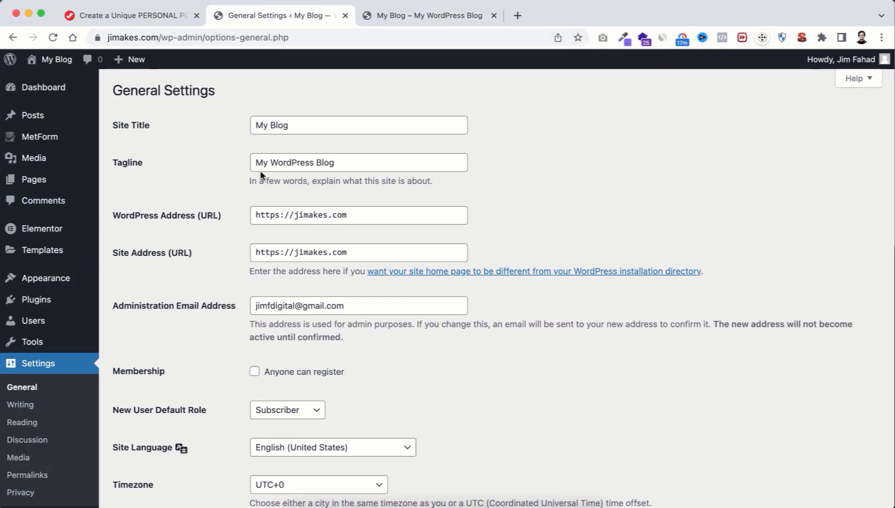
click(296, 126)
key(super+a)
text(Jim)
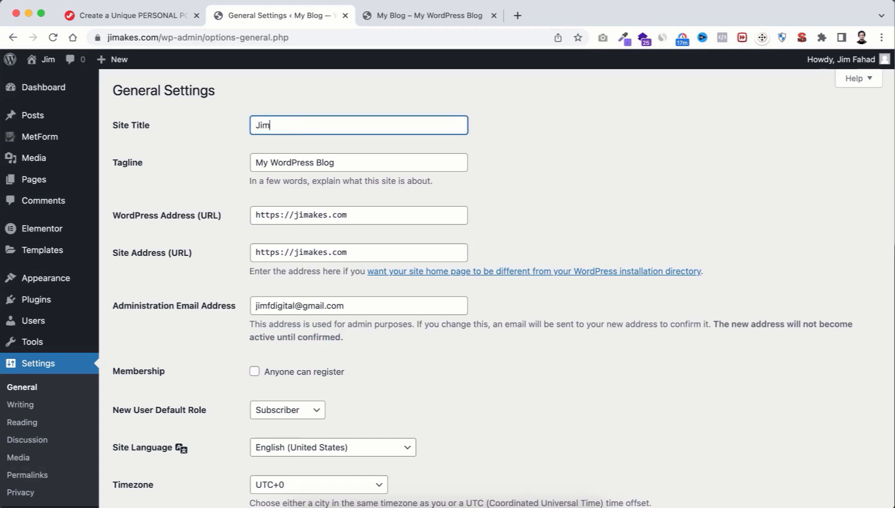
text( Fahad Digital)
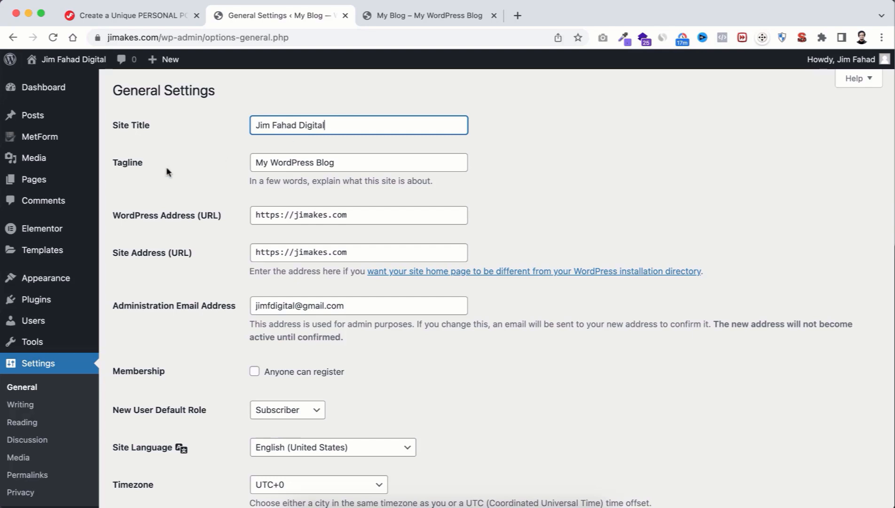
Set the tagline to 'You Deserve To Be Seen' and save the General Settings
click(339, 164)
key(super+a)
text(You Deserv)
key(BackSpace)
text(rve To Be Seen)
click(244, 193)
scroll(231, 234, down, 2)
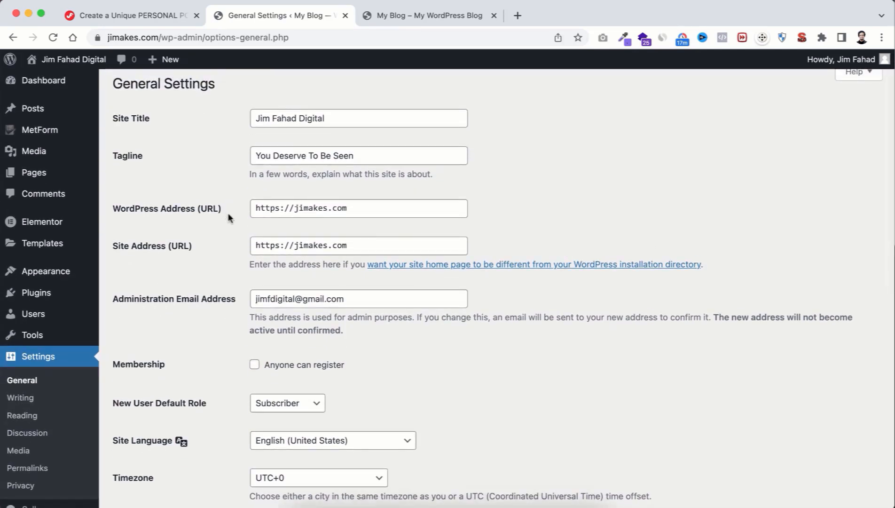
scroll(237, 280, down, 3)
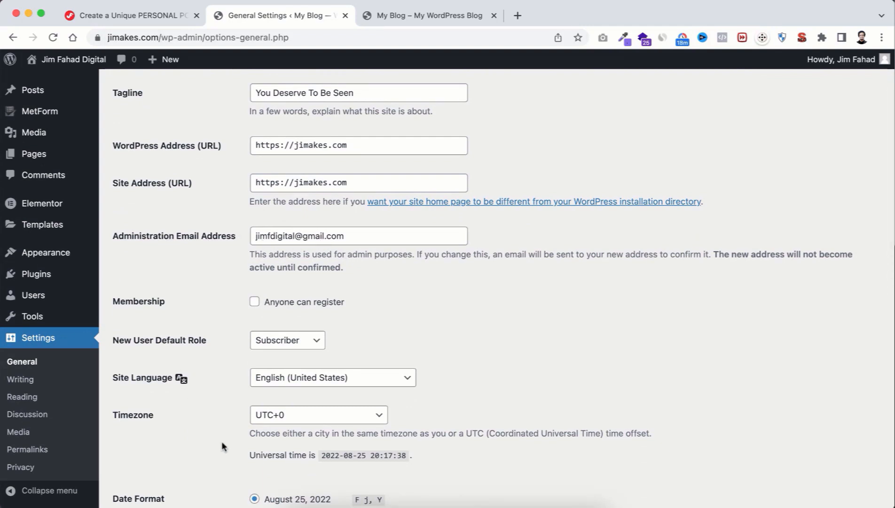
scroll(224, 444, down, 10)
scroll(224, 443, down, 3)
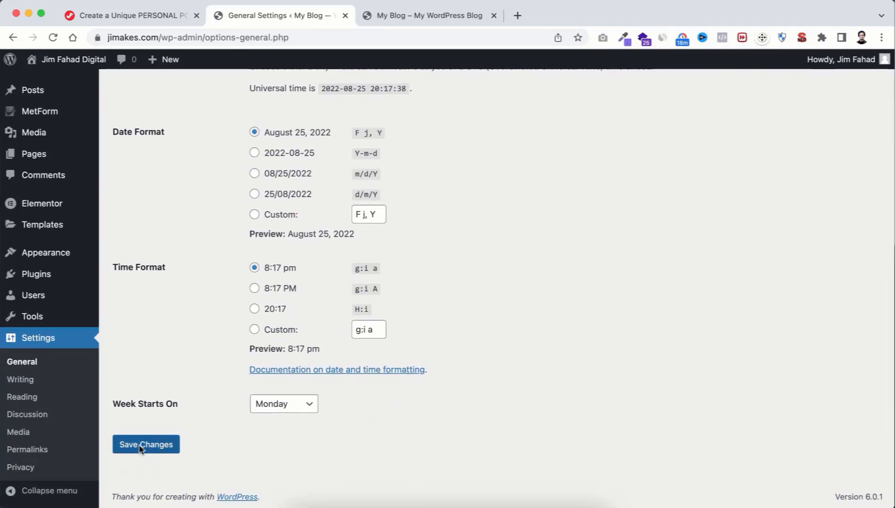
click(165, 447)
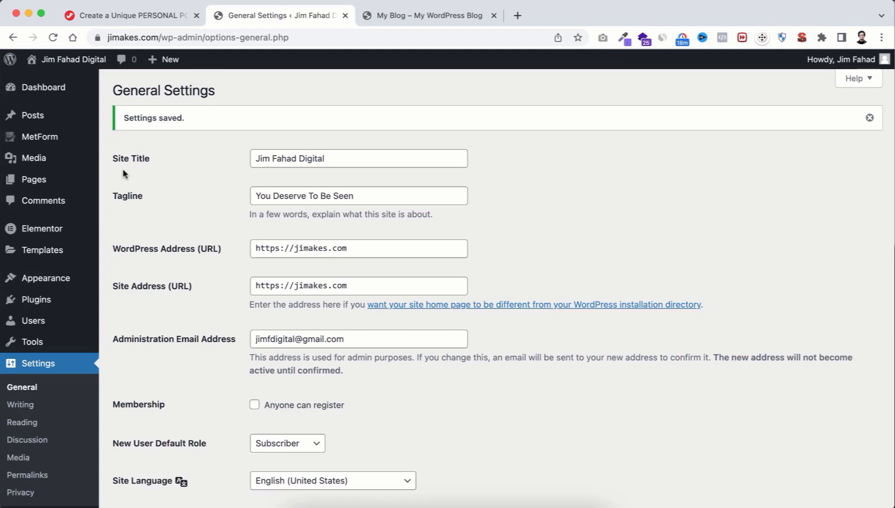
Open Pages > All Pages, showing Home marked as the Front Page
mouse_move(22, 185)
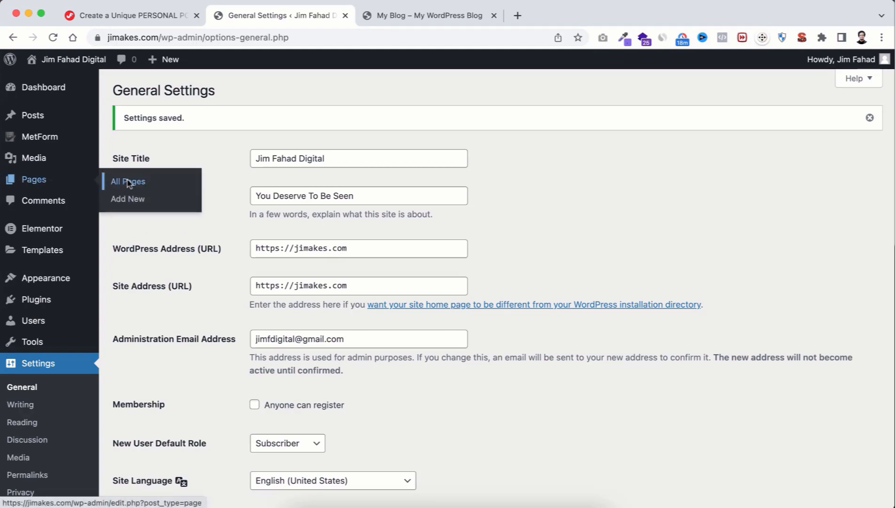
click(143, 184)
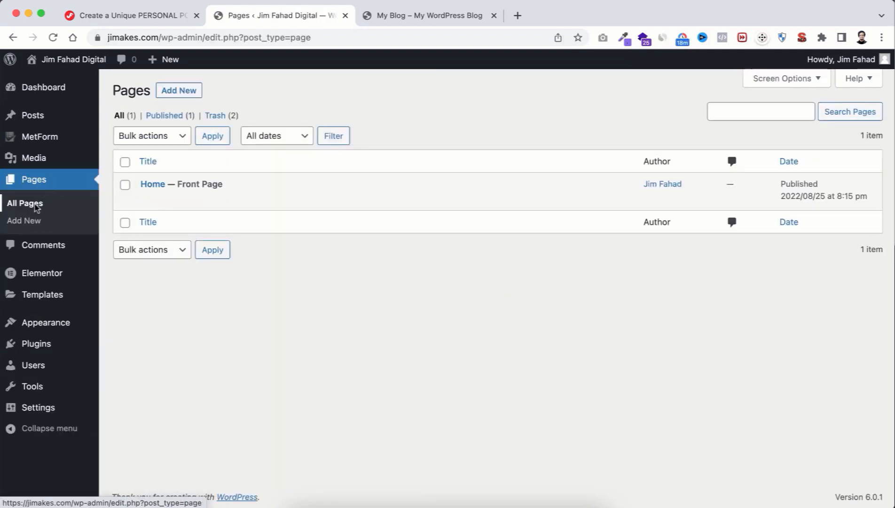
mouse_move(145, 183)
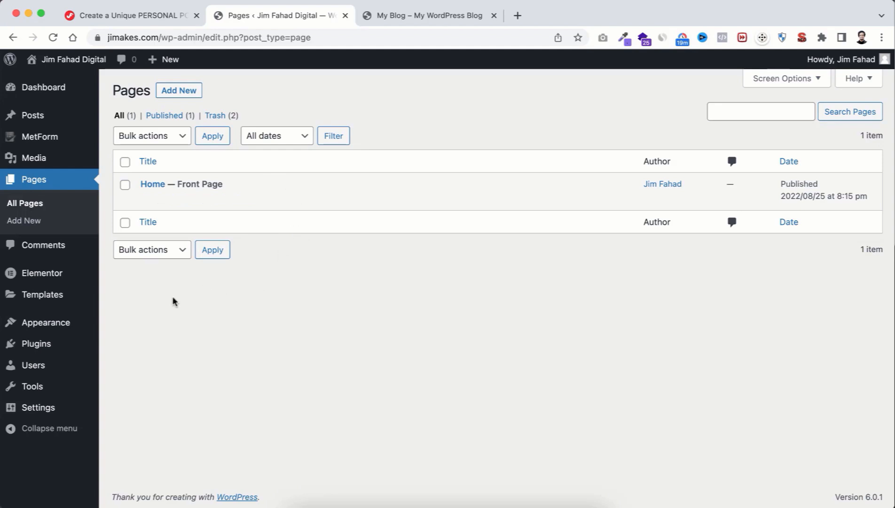
mouse_move(19, 277)
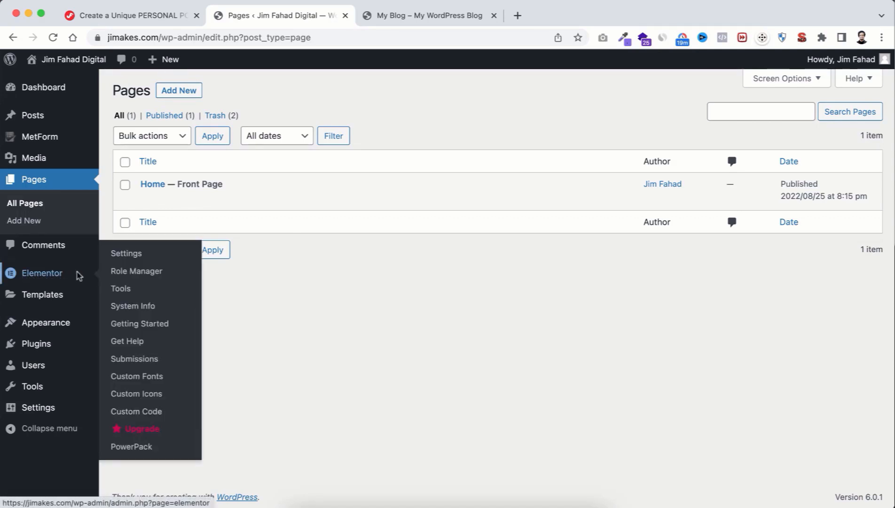
Set Elementor's Enable Unfiltered File Uploads option to Enable and save the Advanced settings
click(126, 254)
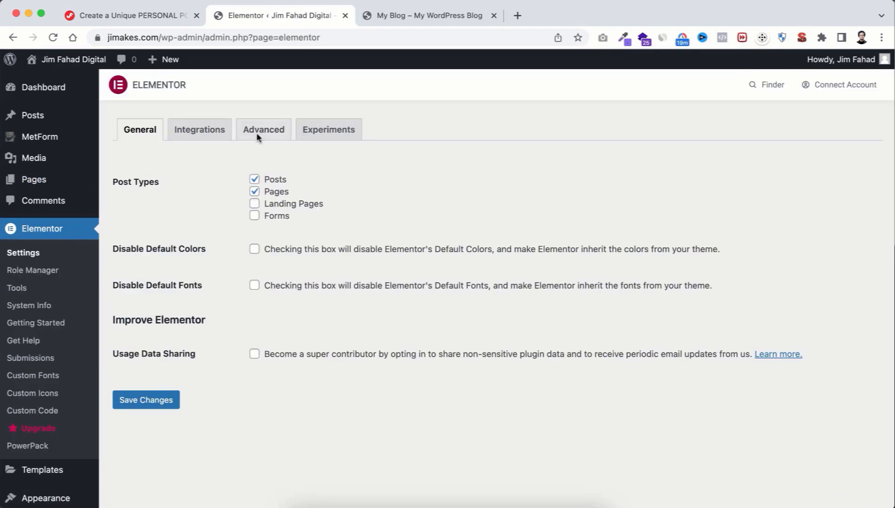
click(270, 130)
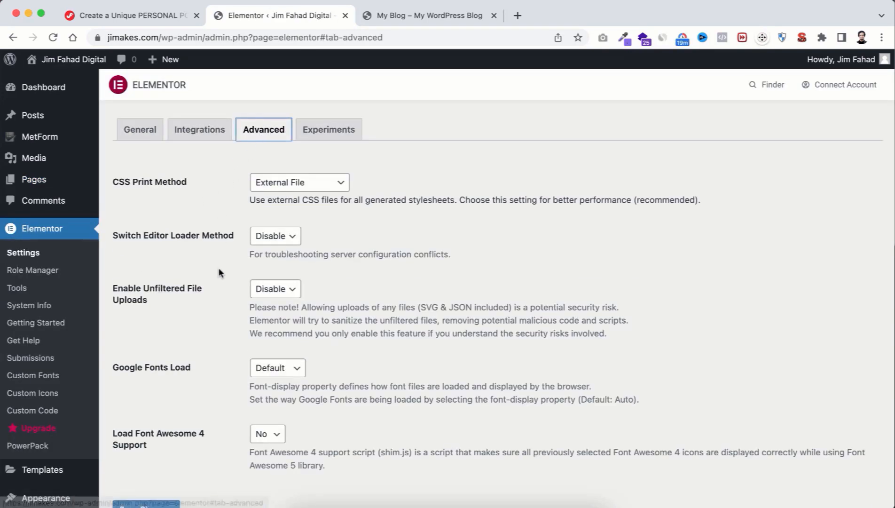
scroll(219, 273, down, 1)
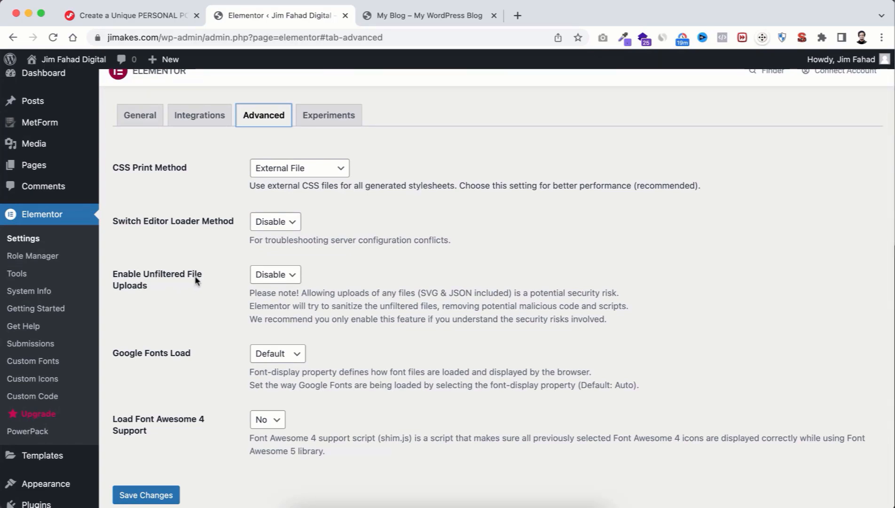
click(275, 275)
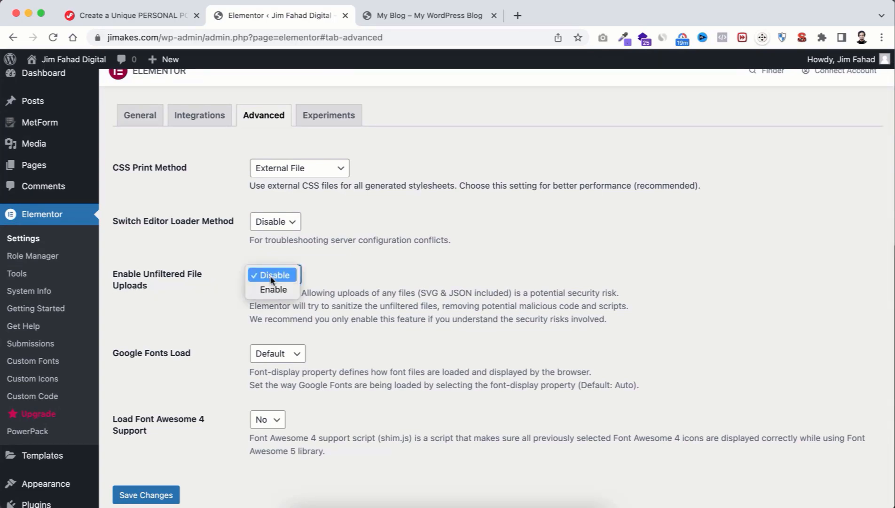
click(276, 290)
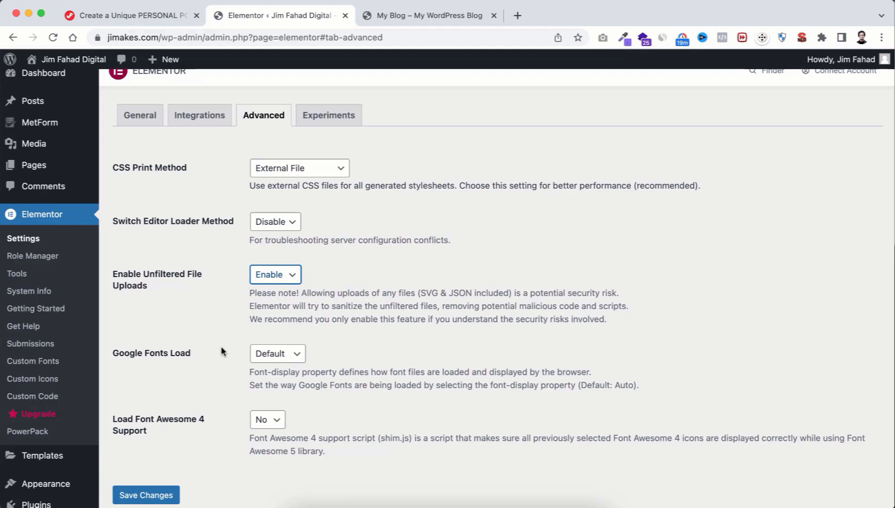
scroll(198, 385, down, 2)
click(161, 449)
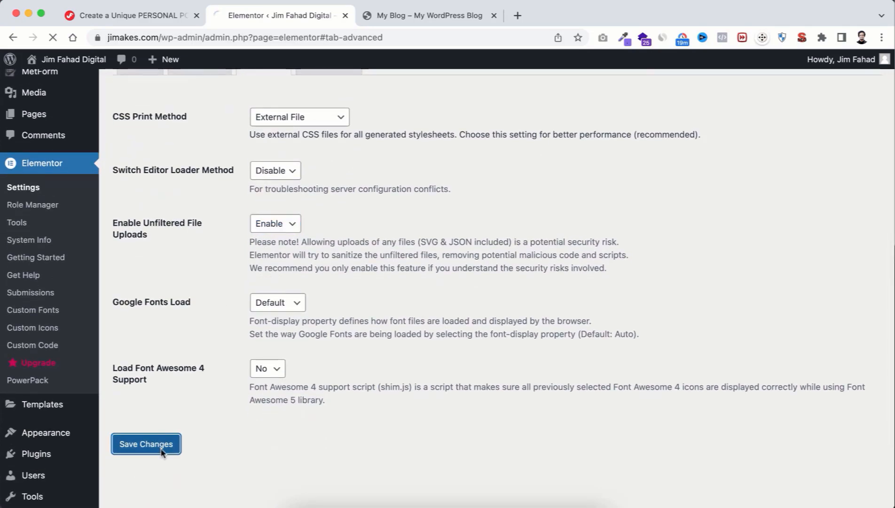
scroll(328, 157, up, 3)
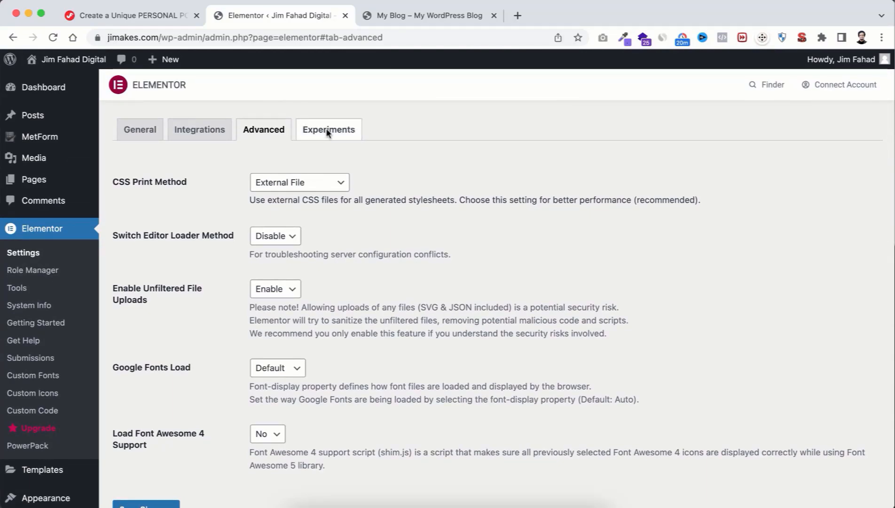
click(327, 132)
Set the Flexbox Container experiment to Active and save the Experiments settings
scroll(344, 331, down, 6)
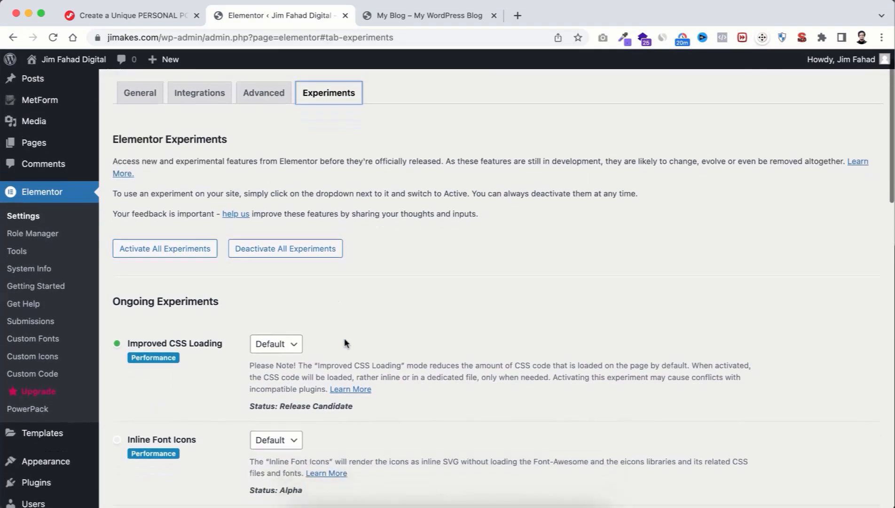
scroll(344, 339, down, 1)
scroll(345, 338, up, 1)
scroll(345, 339, down, 1)
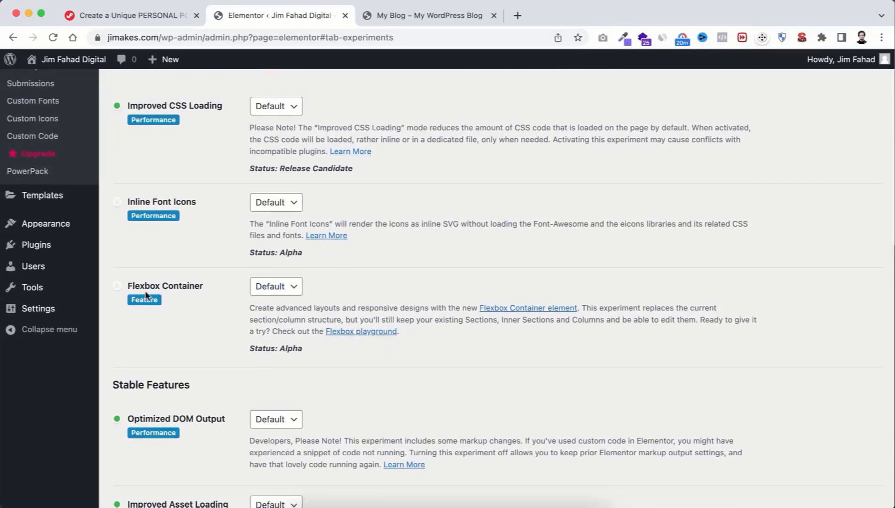
click(278, 287)
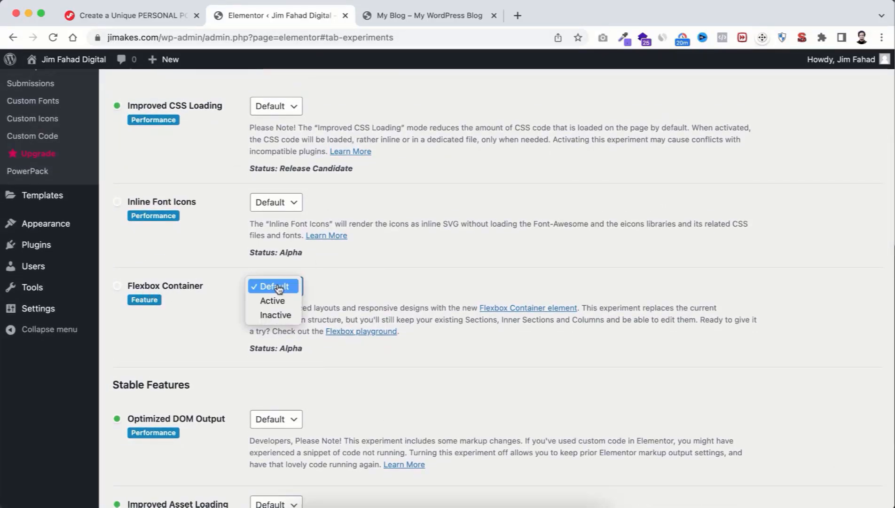
click(276, 303)
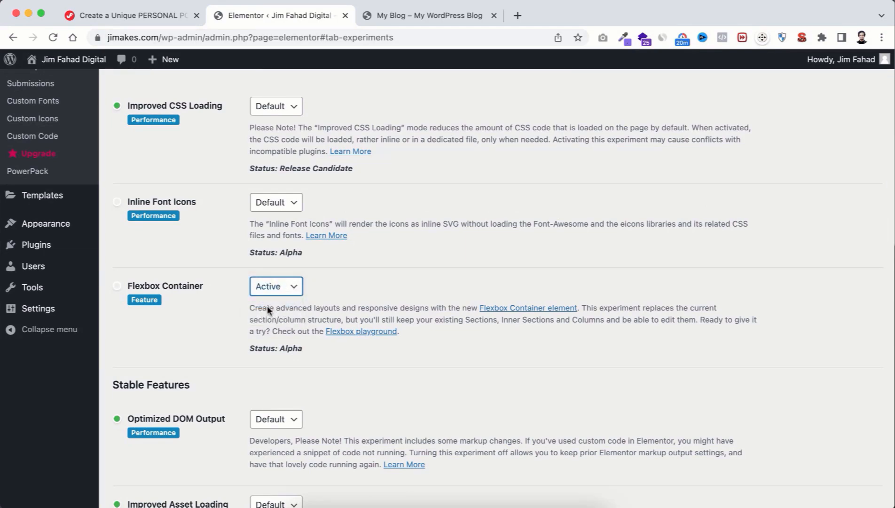
scroll(254, 328, down, 10)
scroll(257, 335, down, 6)
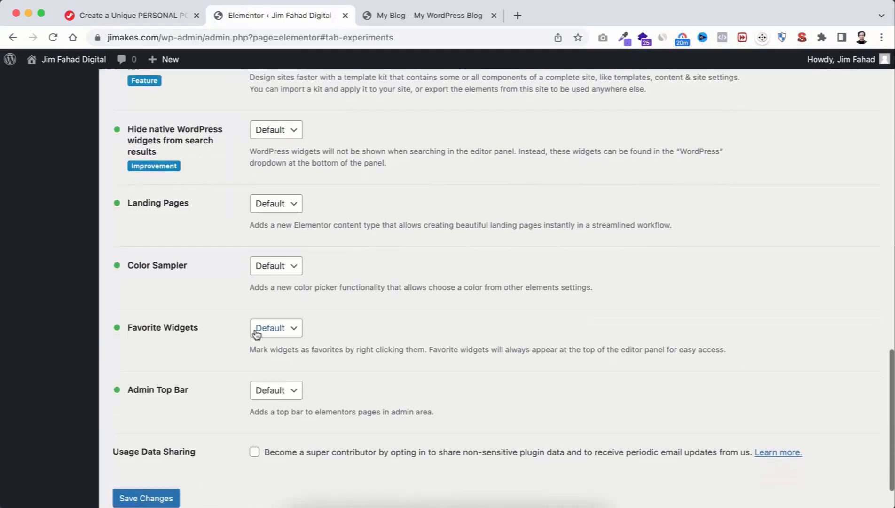
click(161, 449)
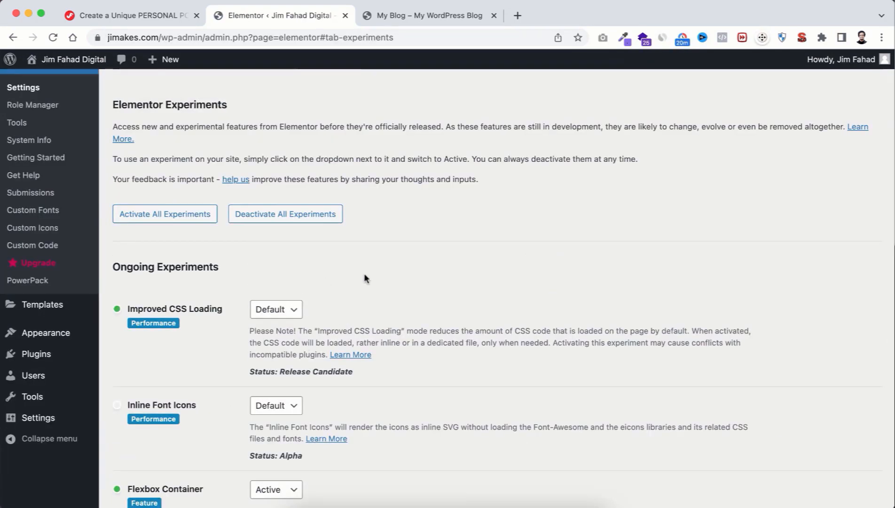
Go to the list of all WordPress pages
scroll(208, 240, up, 4)
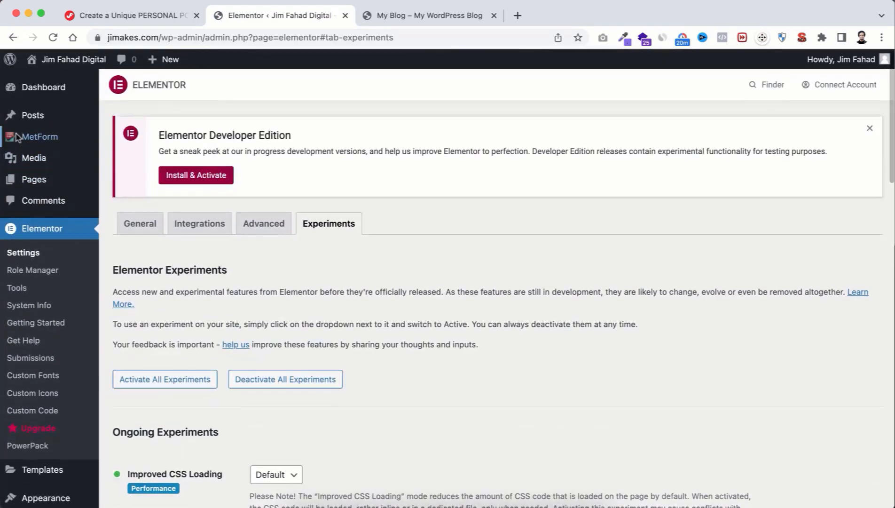
mouse_move(32, 179)
click(132, 182)
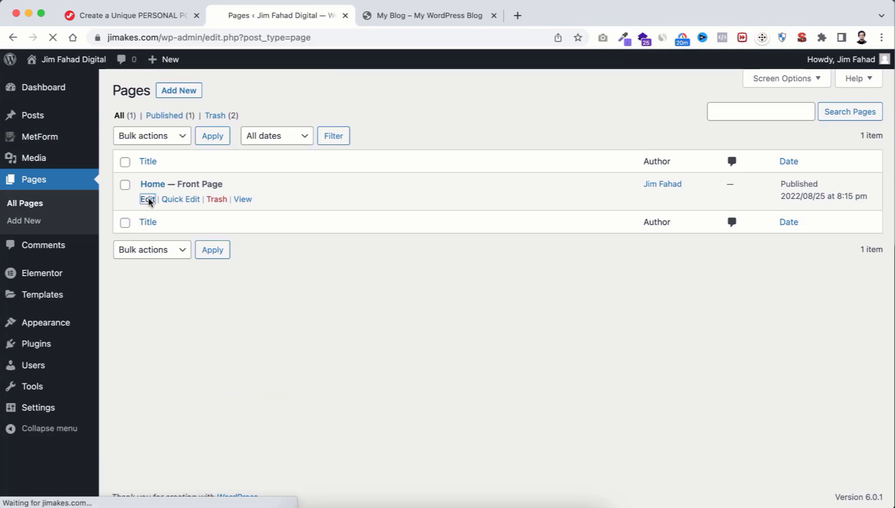
Open the Home page for editing and switch it into the Elementor editor
click(148, 199)
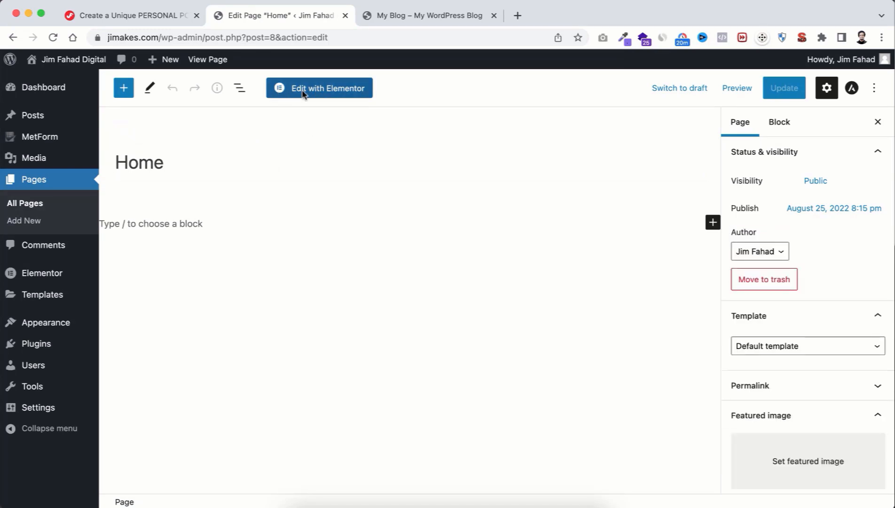
click(335, 92)
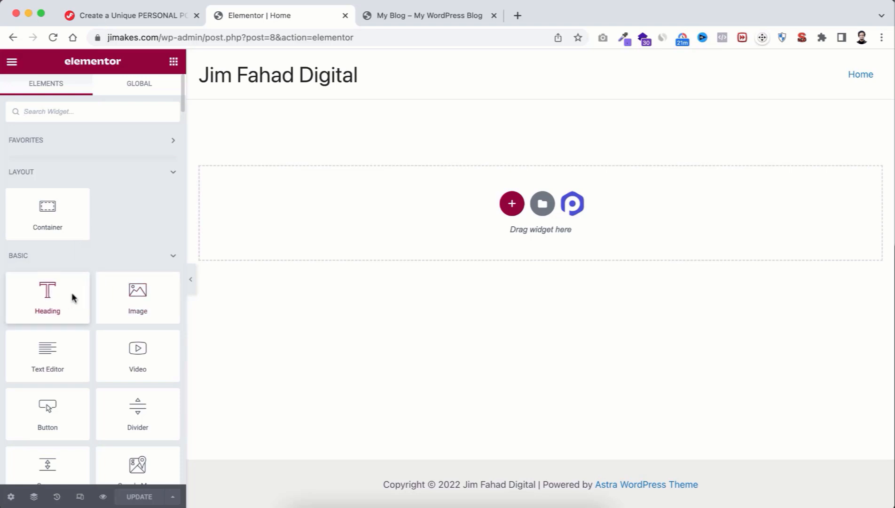
Collapse the Pro widget group and bring the Basic widgets like Heading and Button into view
scroll(102, 306, down, 1)
scroll(102, 307, down, 5)
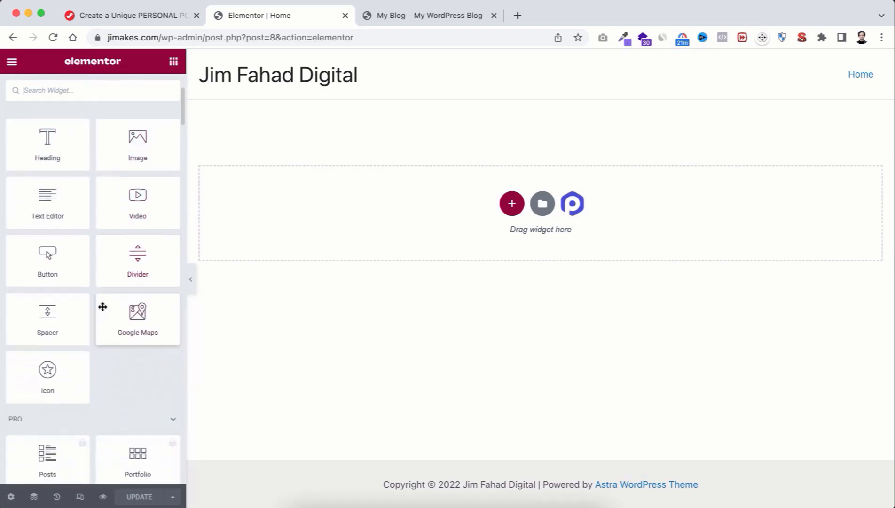
scroll(103, 307, up, 3)
scroll(102, 306, down, 2)
scroll(102, 307, up, 3)
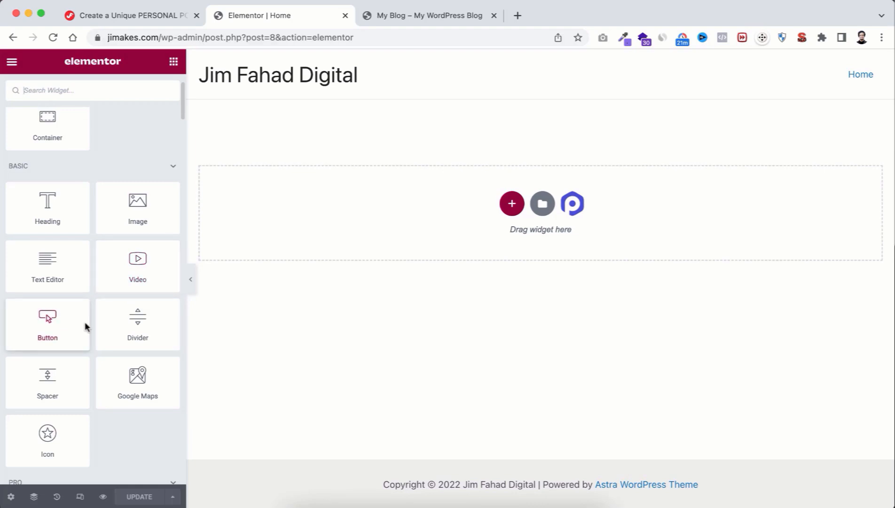
scroll(120, 408, down, 5)
scroll(121, 413, down, 2)
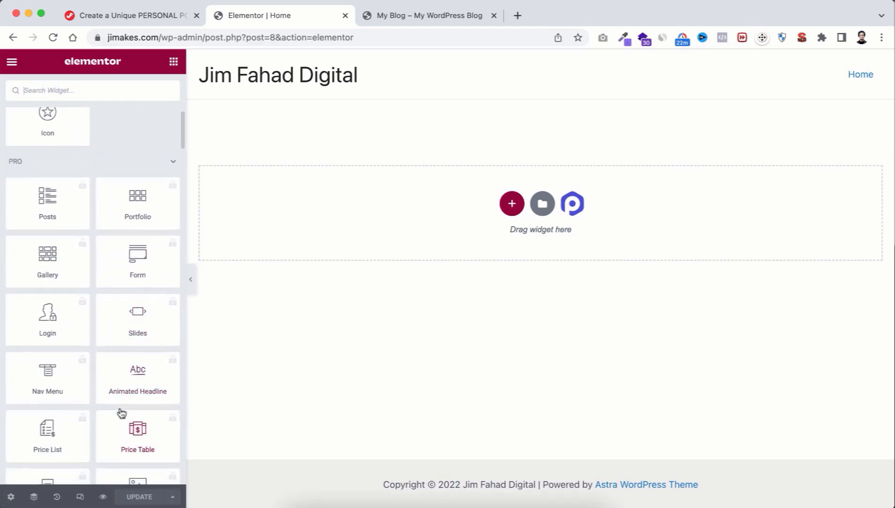
scroll(121, 412, up, 2)
scroll(124, 324, down, 3)
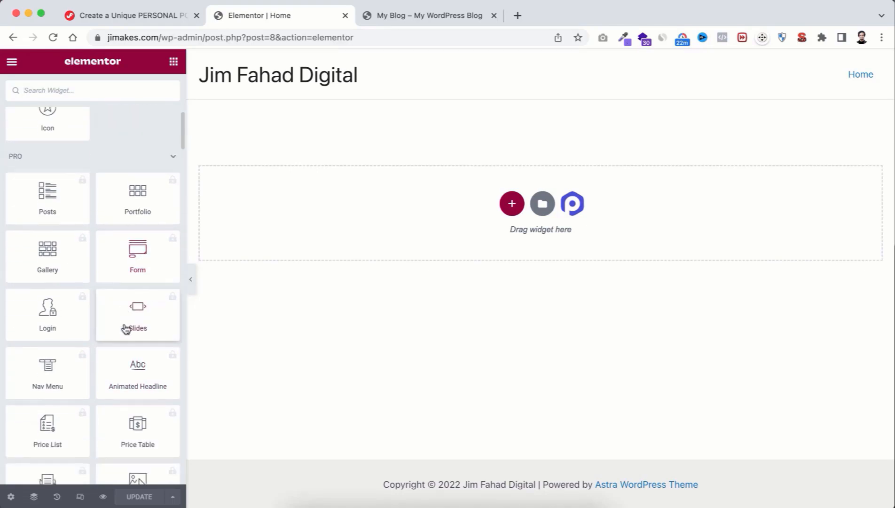
scroll(66, 284, up, 1)
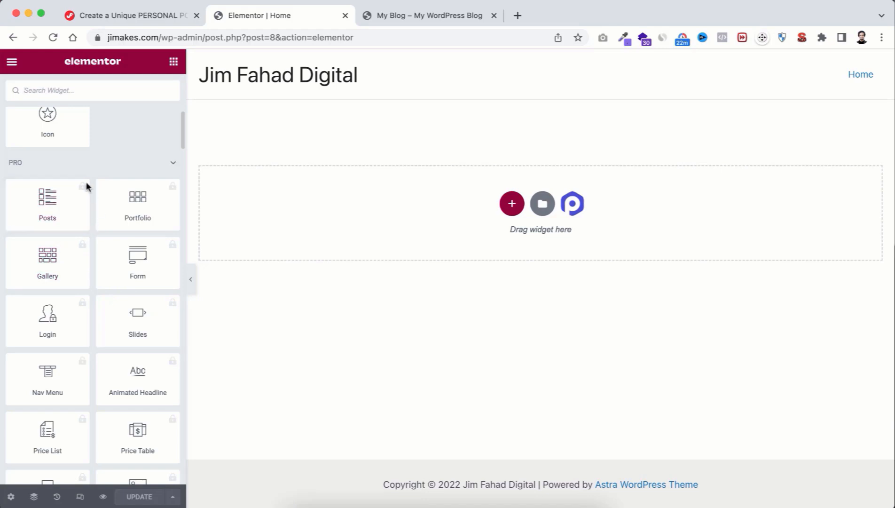
click(172, 163)
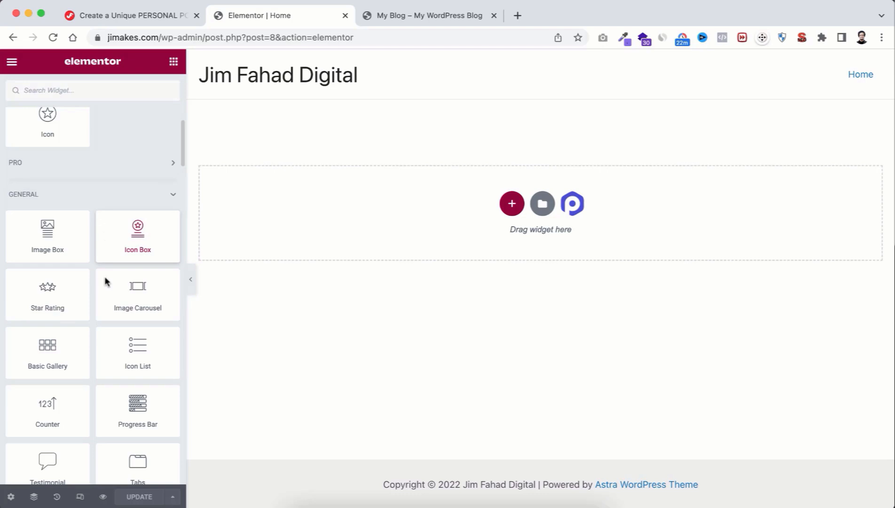
scroll(99, 324, down, 2)
scroll(98, 323, down, 3)
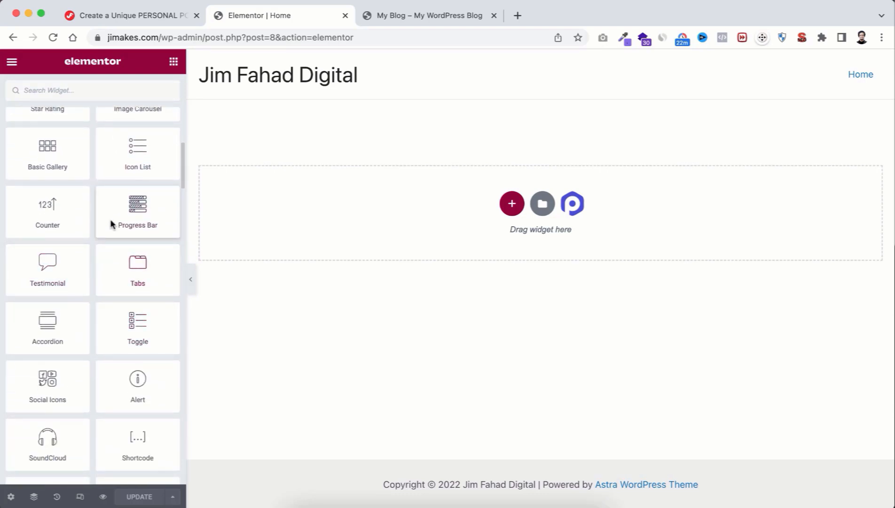
scroll(111, 221, up, 6)
scroll(111, 221, up, 5)
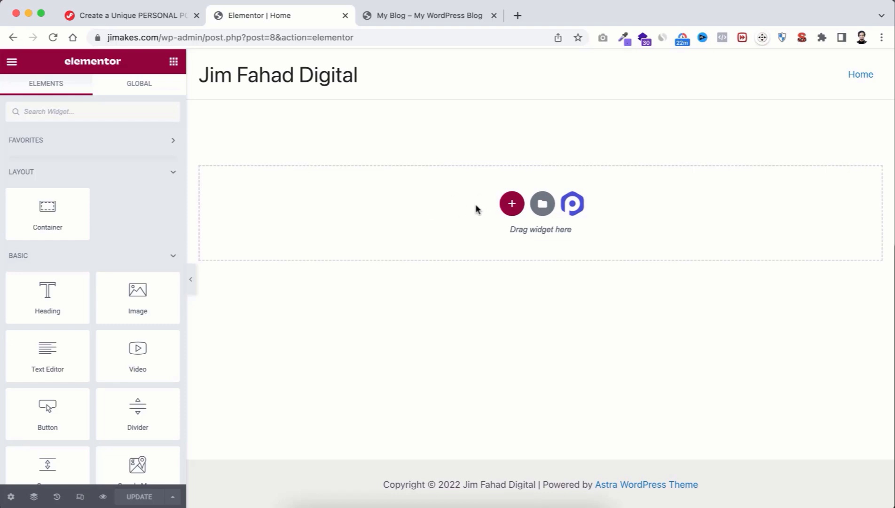
scroll(81, 332, down, 3)
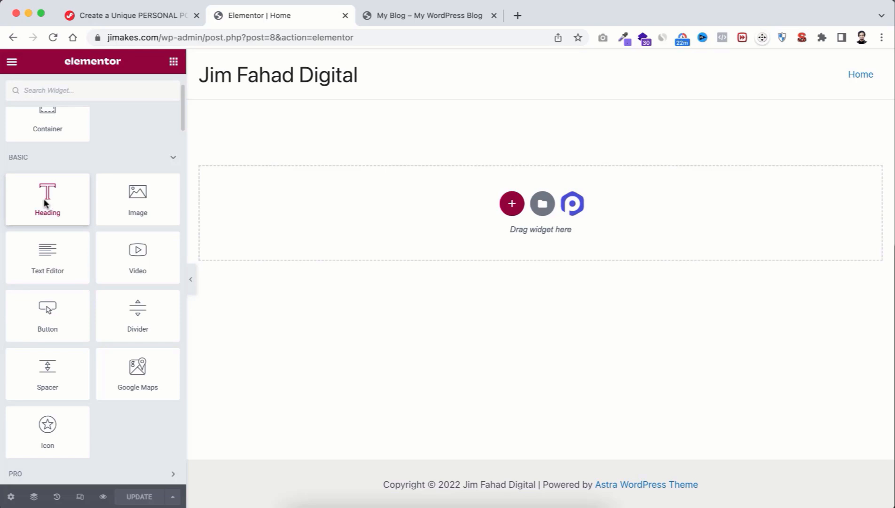
Add a Heading widget titled with the site's brand name and center-align it
drag(41, 197, 468, 193)
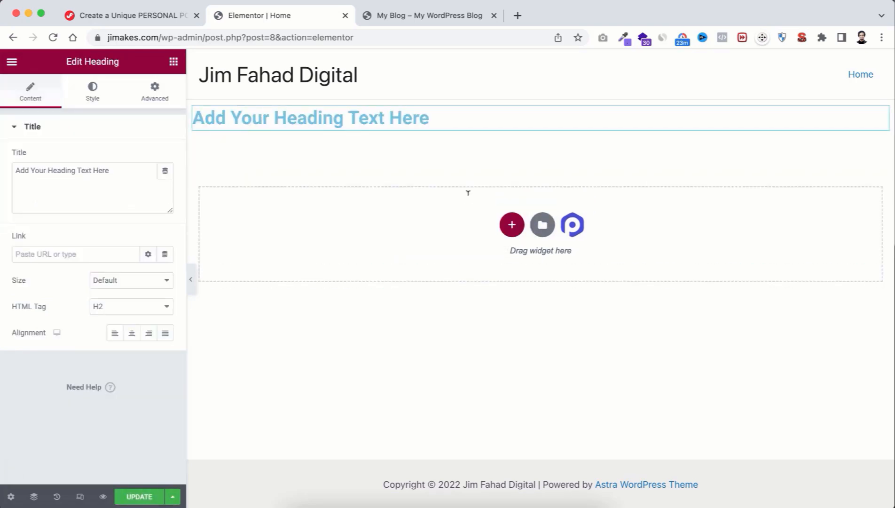
triple_click(314, 116)
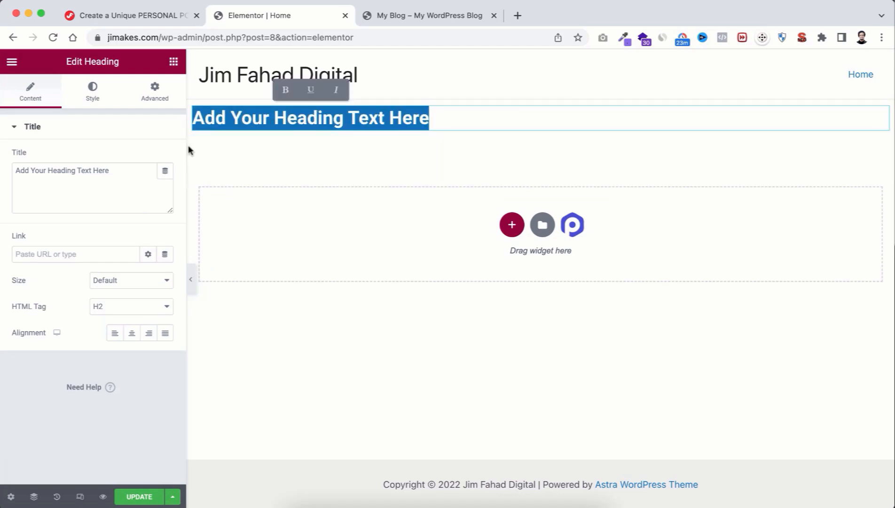
click(119, 176)
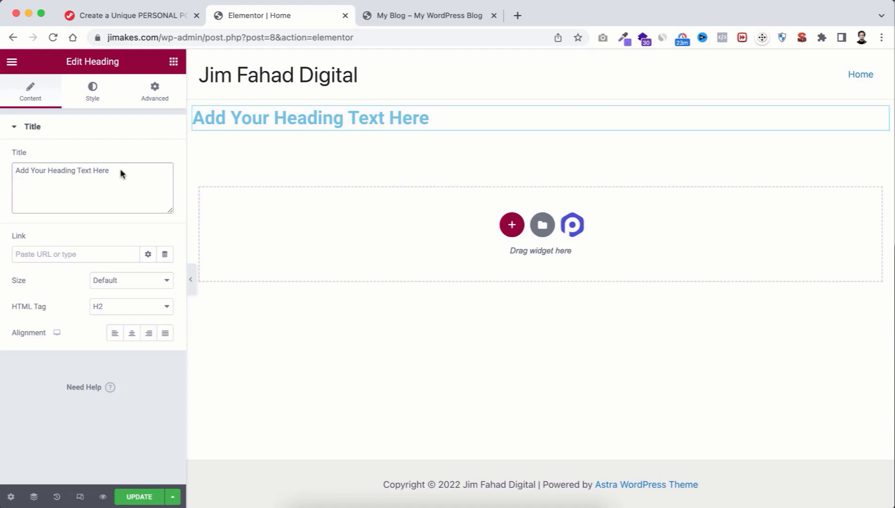
drag(119, 170, 1, 173)
text(Jim)
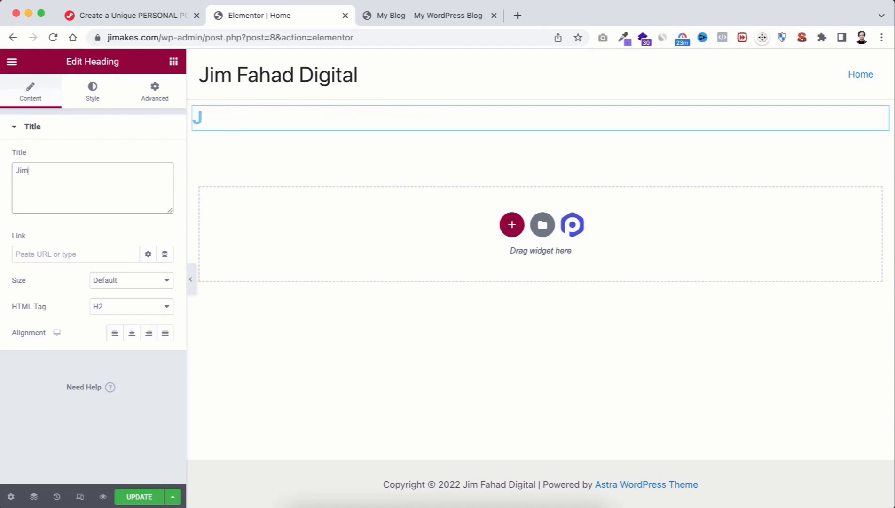
text( Fahad Digital)
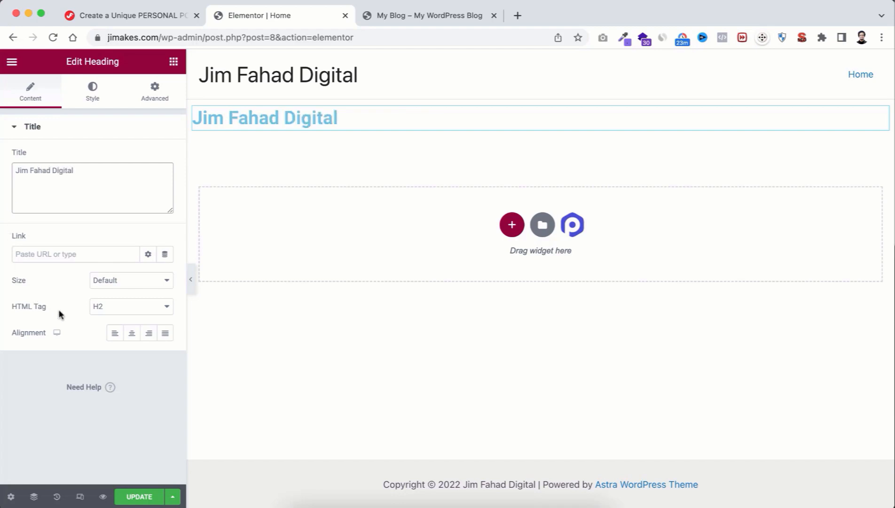
click(132, 332)
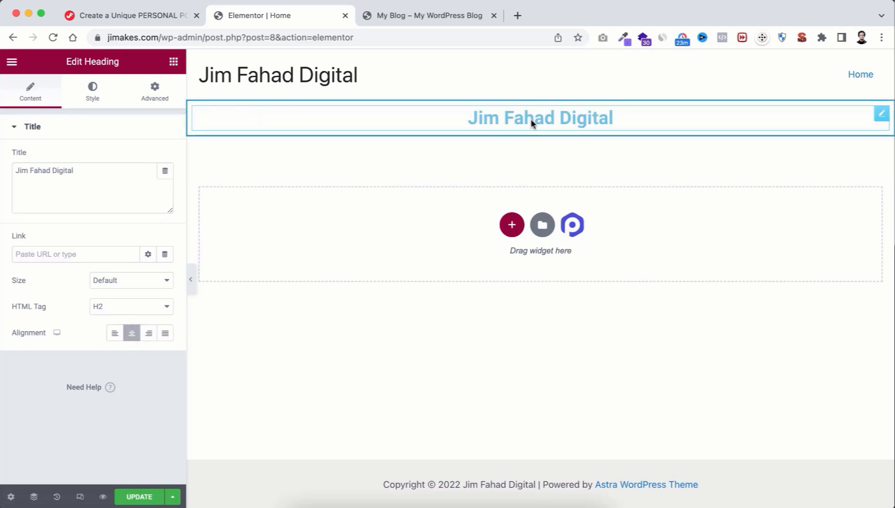
Change the heading's text colour from the default blue to bright red #FF1F1F
click(93, 91)
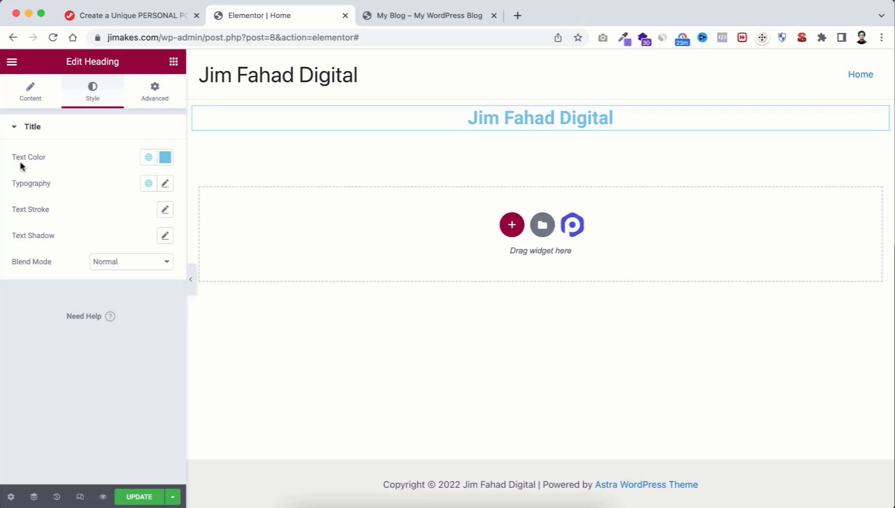
click(166, 158)
mouse_move(131, 255)
mouse_down()
mouse_move(132, 224)
mouse_move(150, 240)
mouse_move(123, 262)
mouse_move(128, 242)
mouse_up()
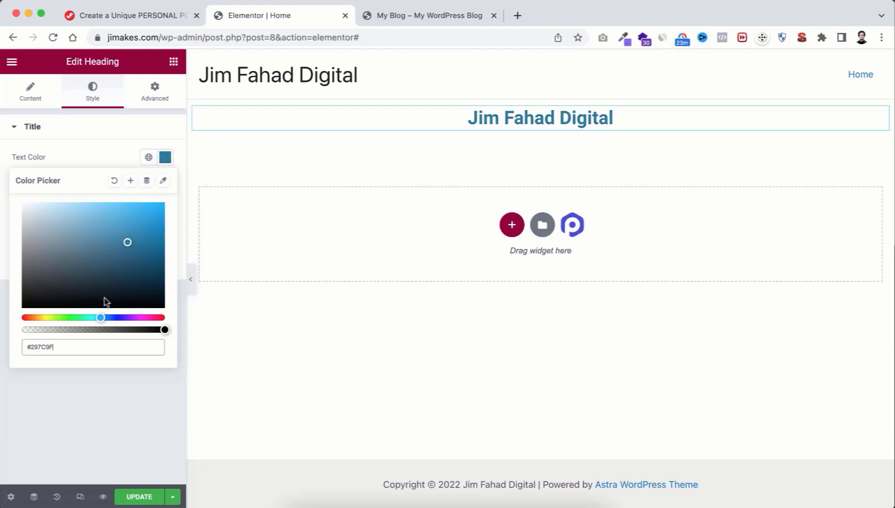
mouse_move(100, 318)
mouse_down()
mouse_move(122, 317)
mouse_move(52, 317)
mouse_move(179, 320)
mouse_up()
mouse_move(145, 262)
mouse_down()
mouse_move(136, 251)
mouse_move(147, 199)
mouse_up()
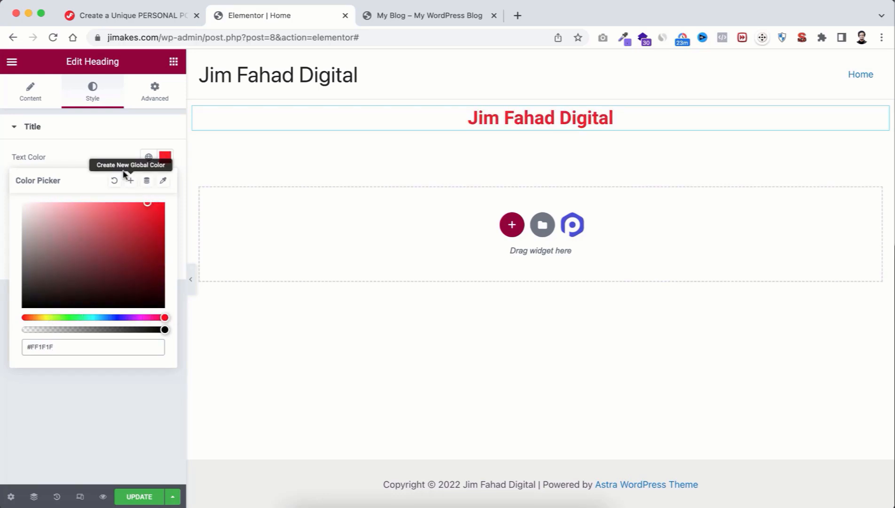
click(104, 149)
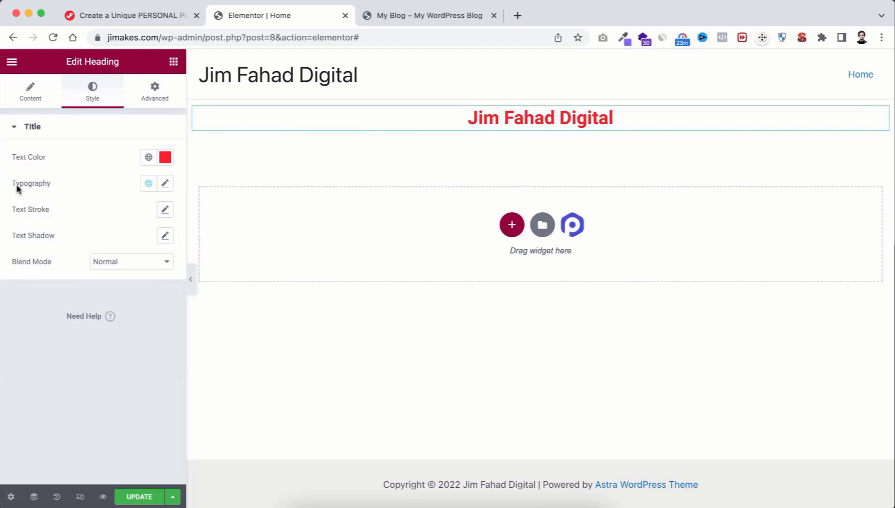
Set the heading typography to the Poppins font at size 74
click(165, 184)
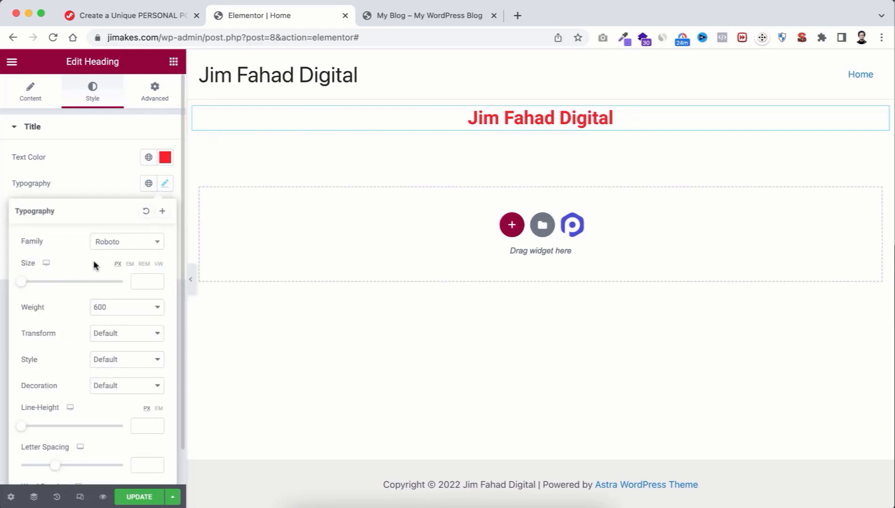
click(111, 242)
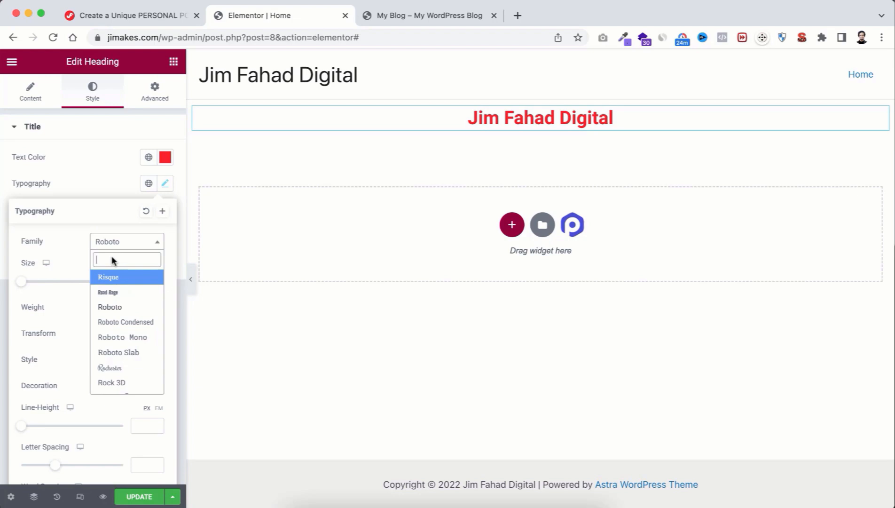
text(poppin)
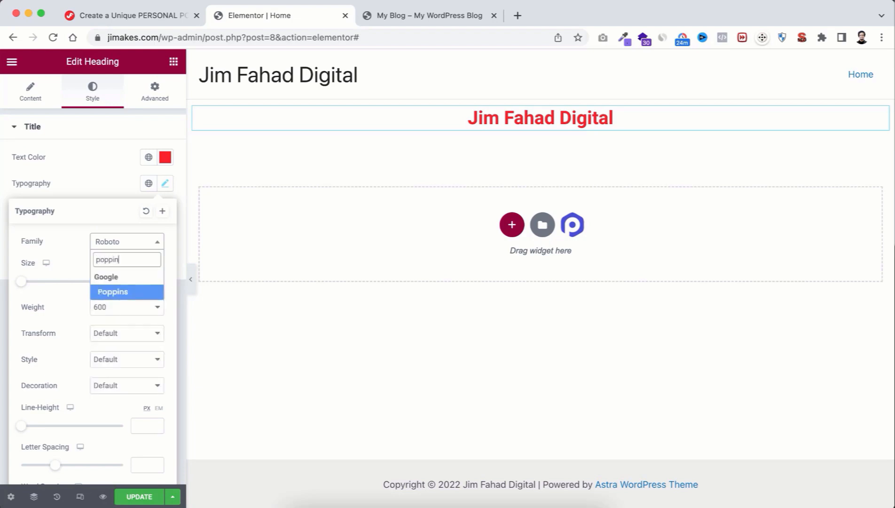
click(109, 290)
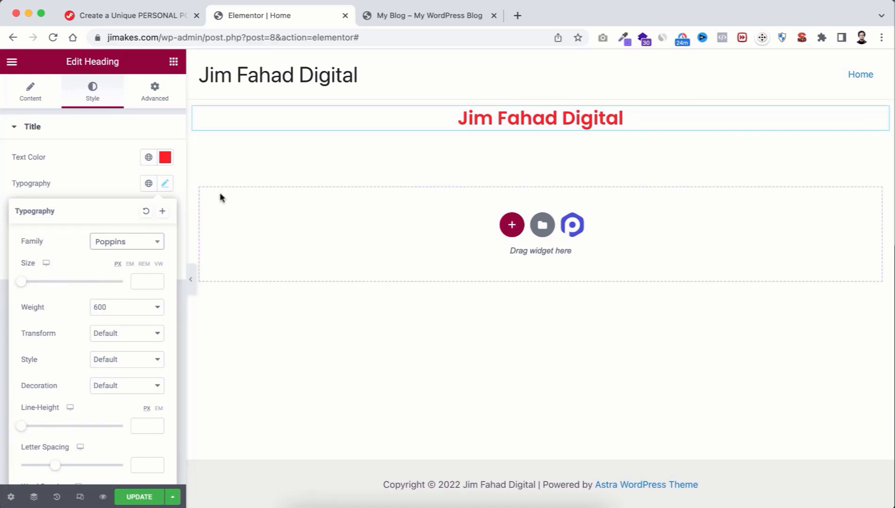
drag(21, 281, 58, 281)
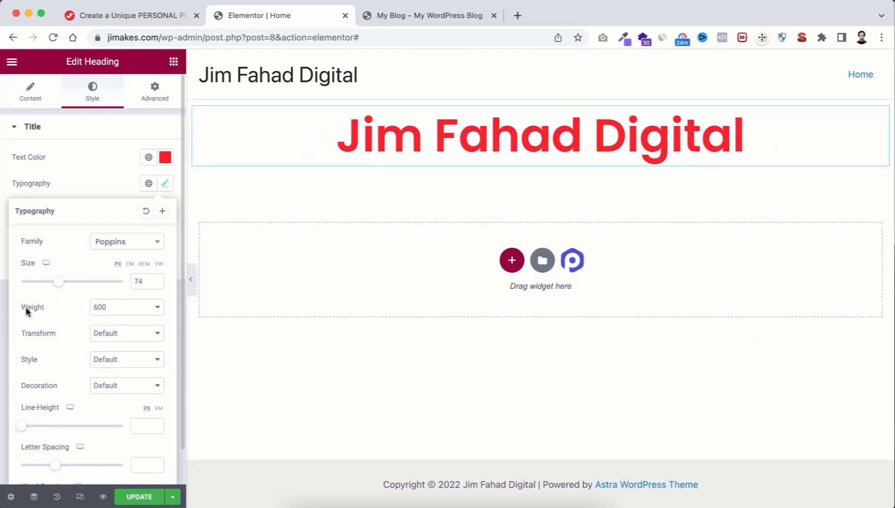
Make the heading weight 800, uppercase and italic
click(116, 308)
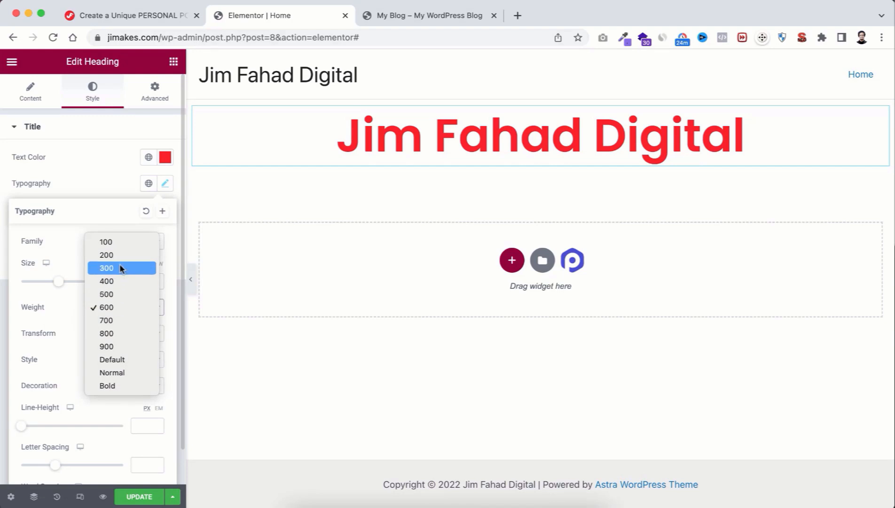
click(119, 264)
click(118, 308)
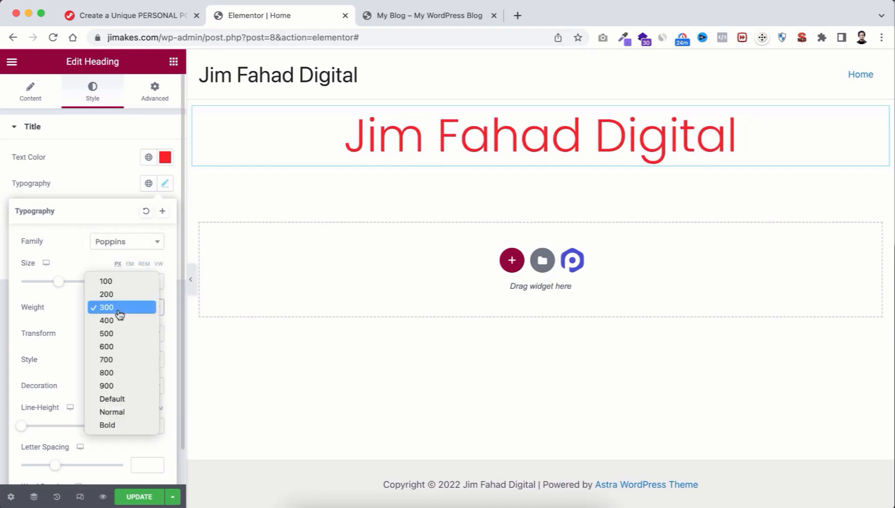
click(113, 372)
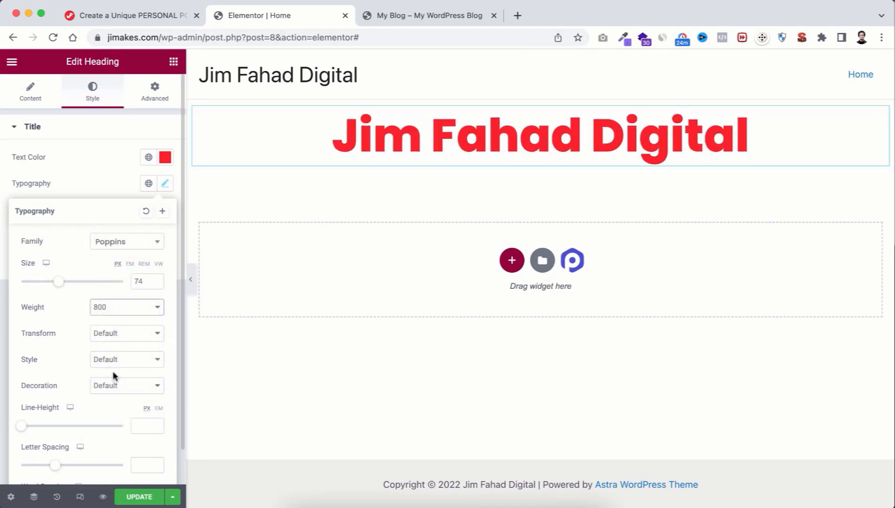
click(117, 337)
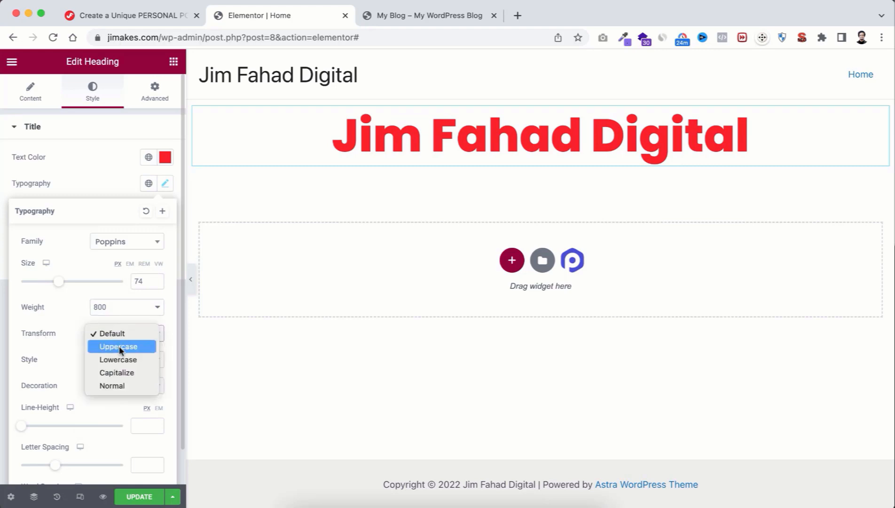
click(121, 348)
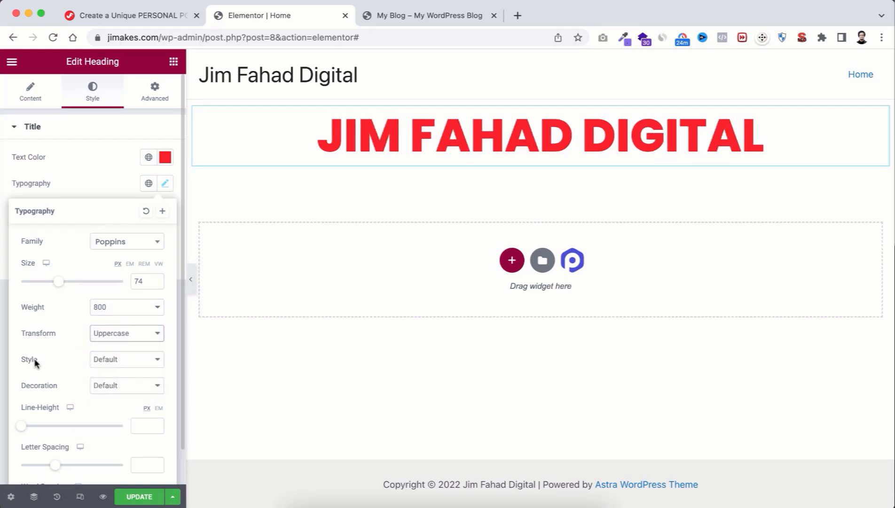
click(104, 362)
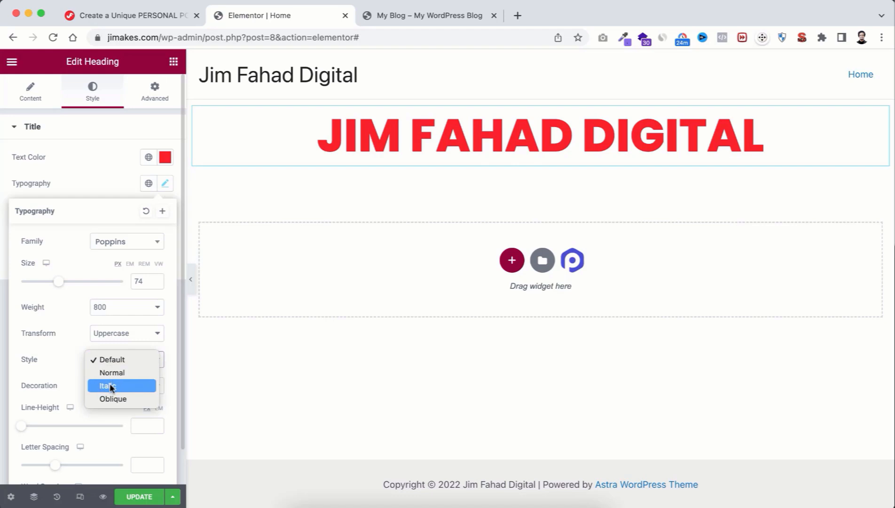
click(113, 386)
scroll(108, 402, down, 1)
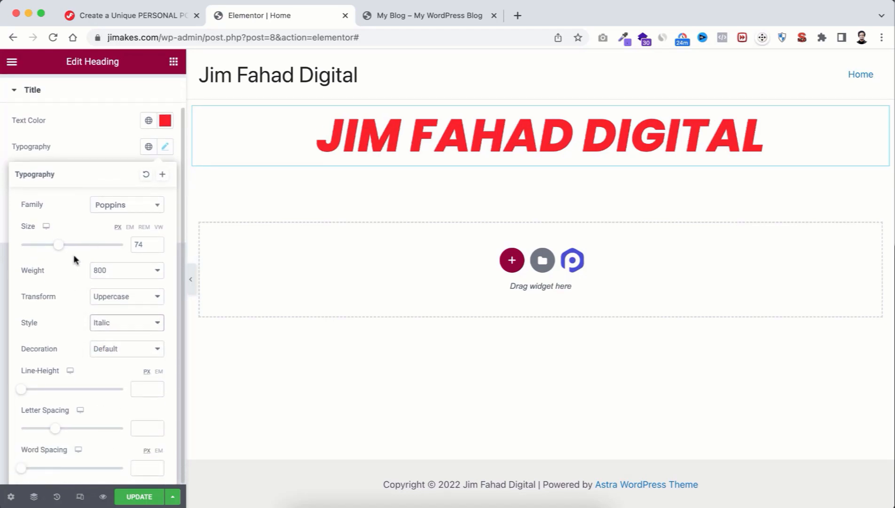
click(110, 141)
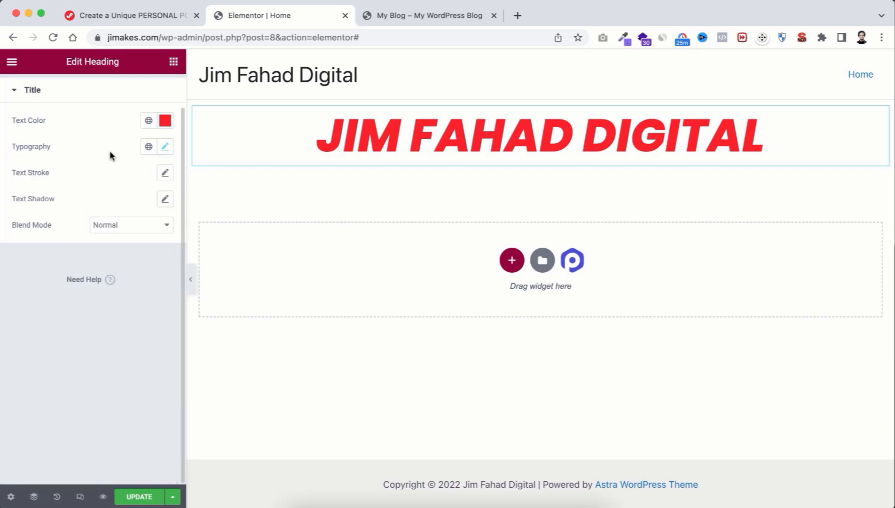
scroll(110, 151, up, 1)
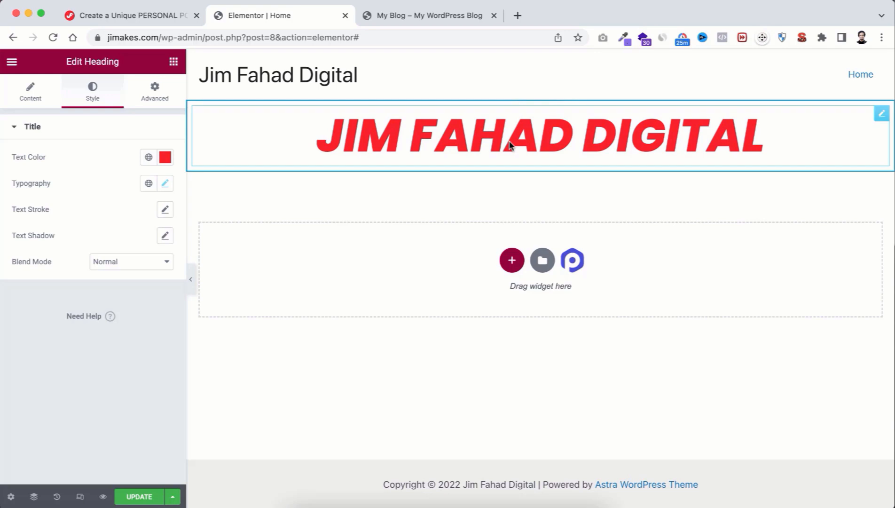
Add a Text Editor paragraph below the heading
click(174, 65)
scroll(131, 352, down, 2)
scroll(130, 353, down, 2)
scroll(130, 353, up, 2)
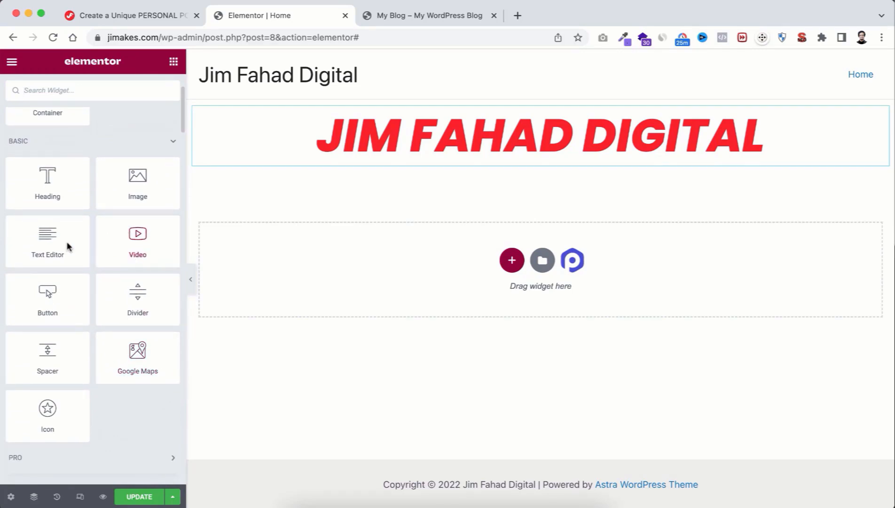
drag(37, 242, 502, 164)
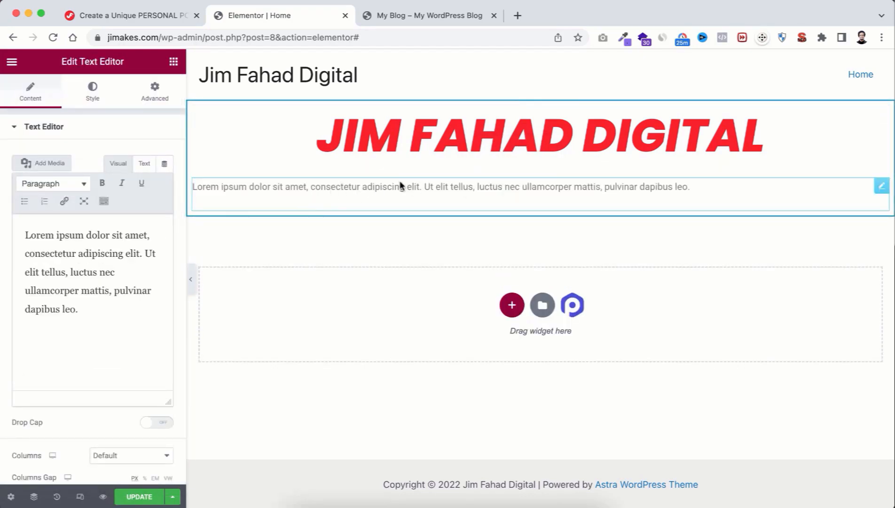
drag(96, 310, 29, 242)
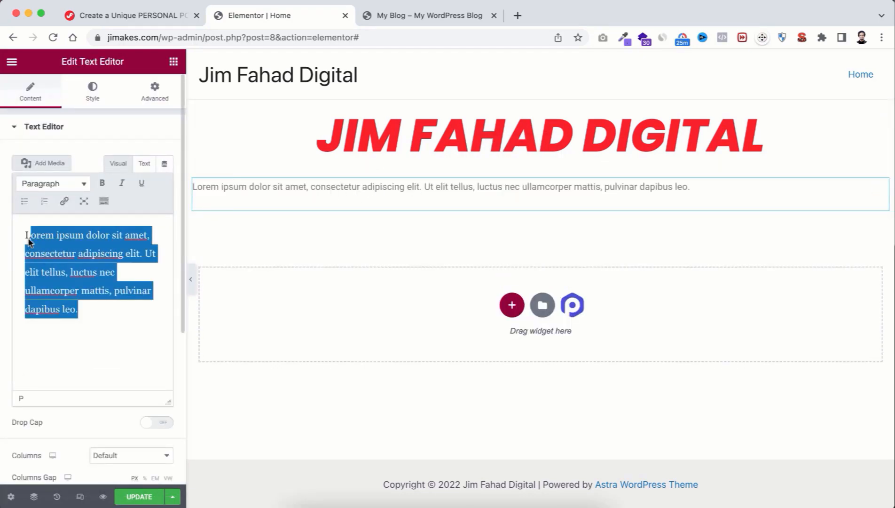
click(79, 272)
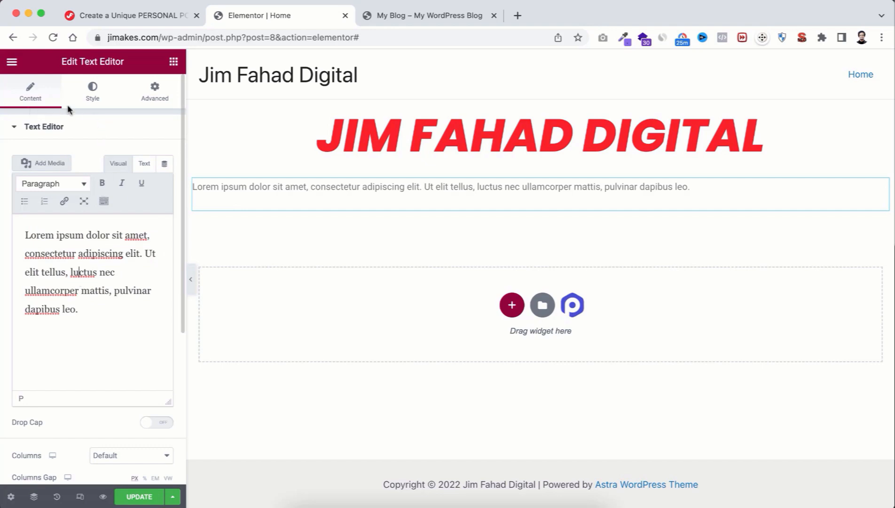
Make the paragraph text pure red and center-align it
click(93, 89)
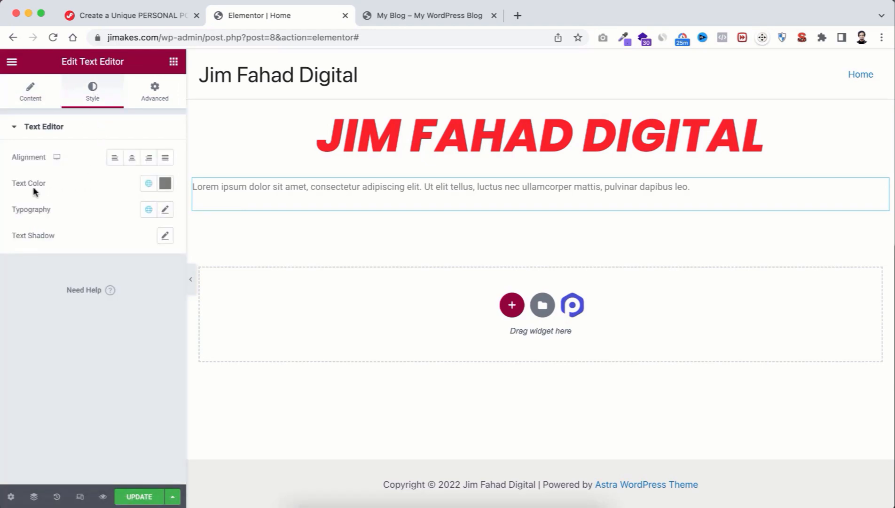
click(166, 184)
drag(137, 256, 169, 230)
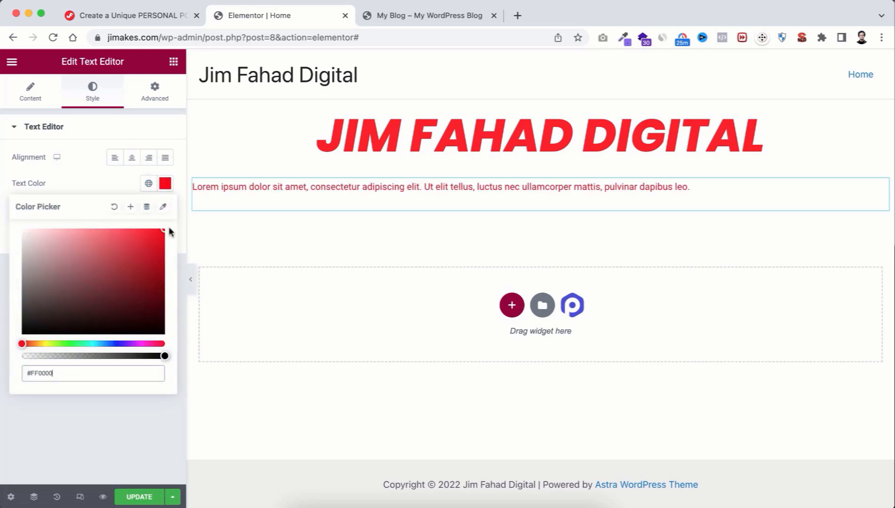
click(113, 180)
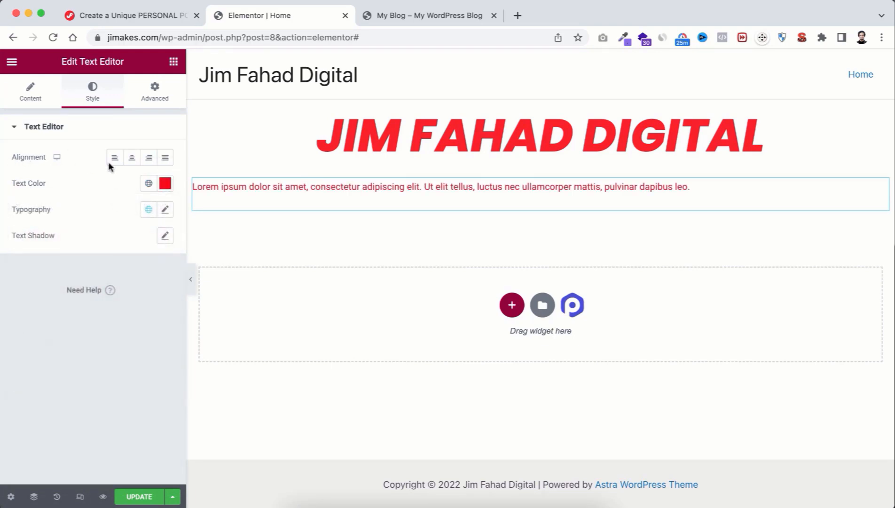
click(149, 160)
click(119, 157)
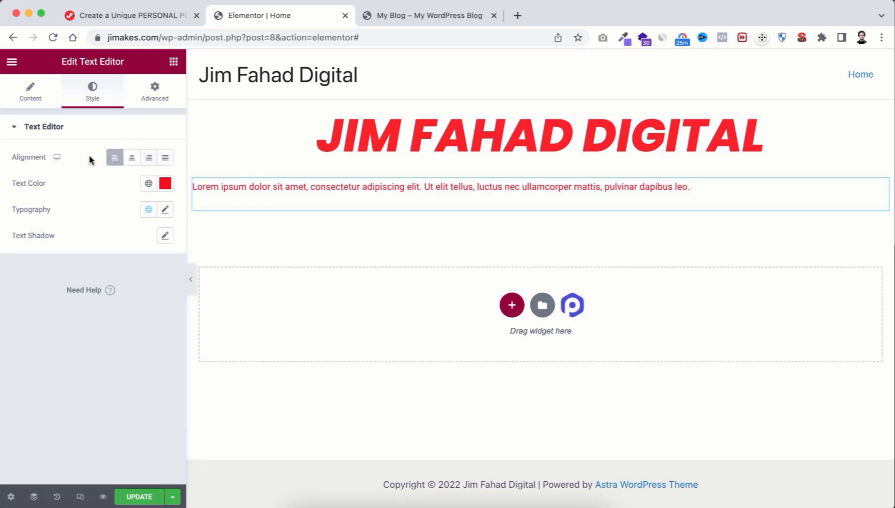
click(132, 158)
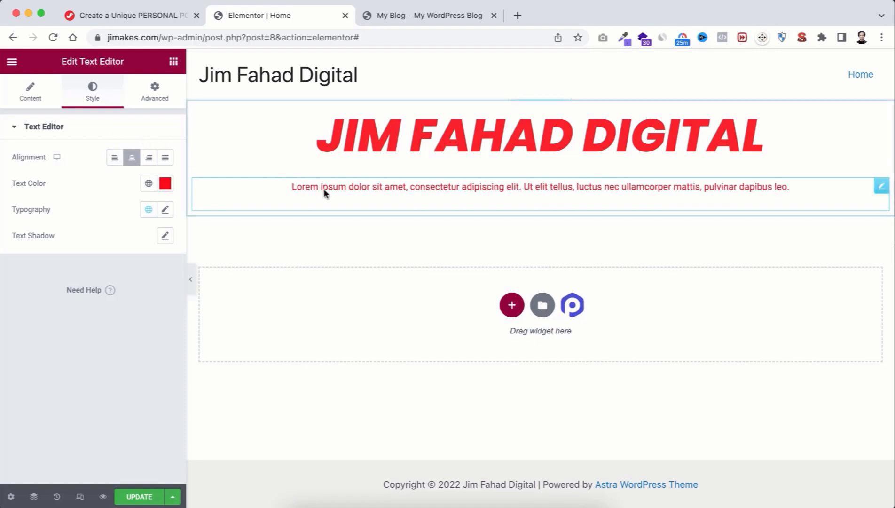
click(173, 62)
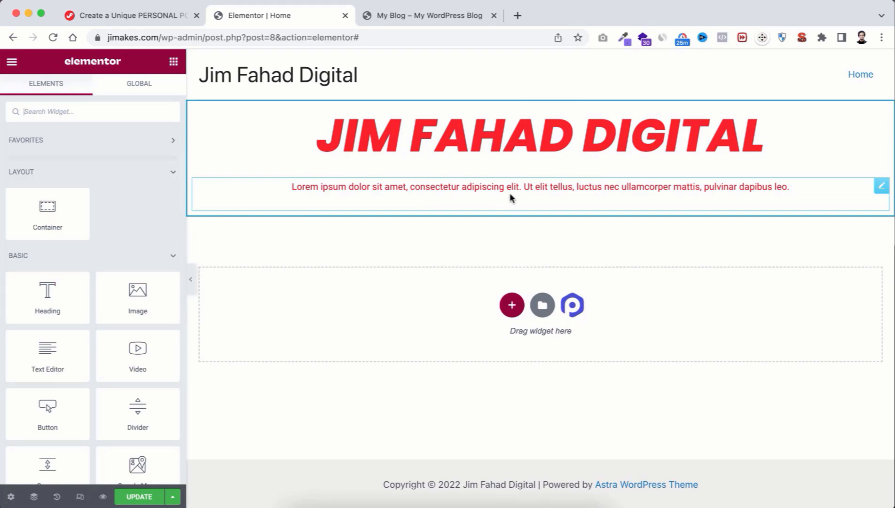
Search for 'butt' and place a Button widget below the paragraph
scroll(108, 387, down, 2)
scroll(108, 388, down, 5)
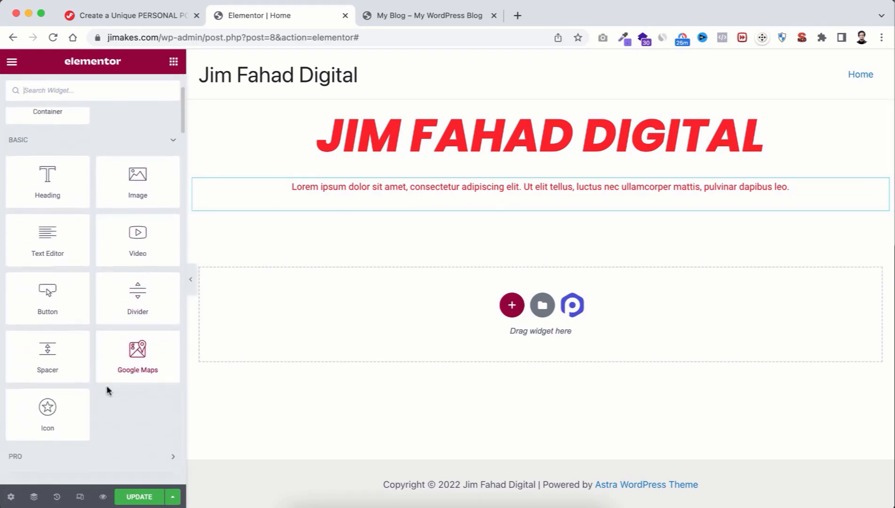
scroll(108, 386, up, 6)
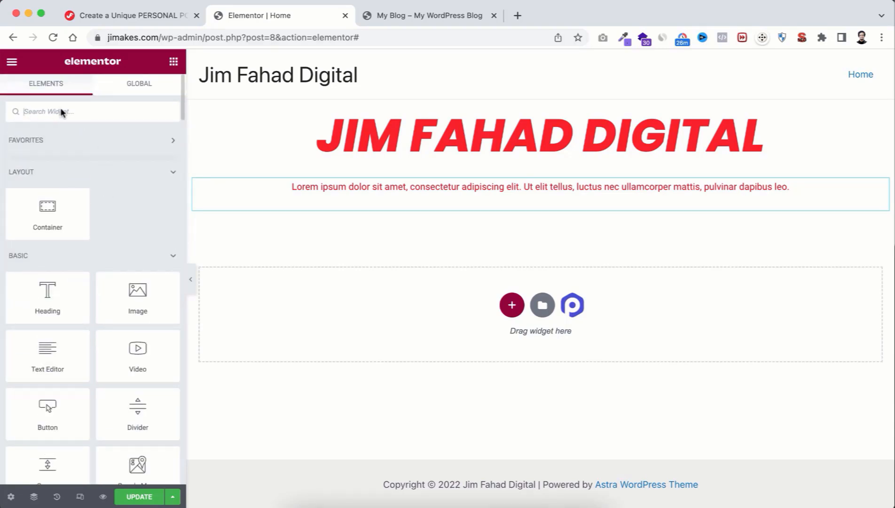
text(button)
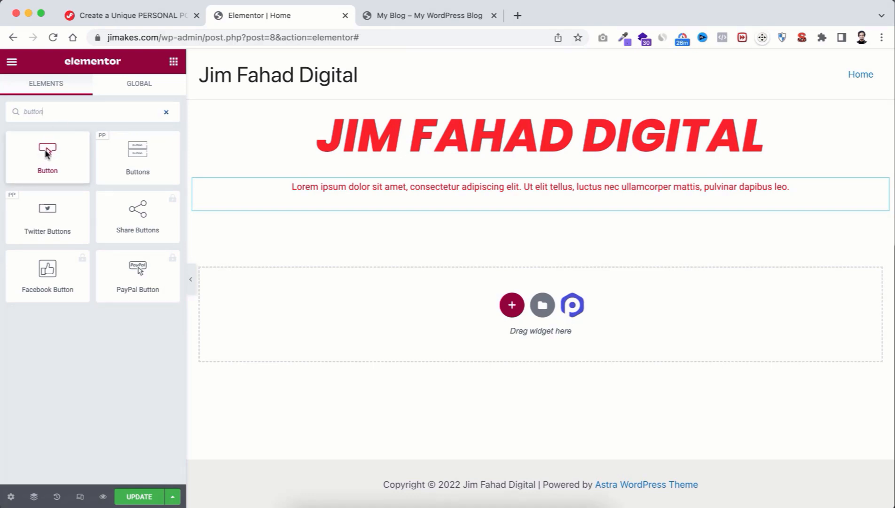
drag(46, 154, 539, 206)
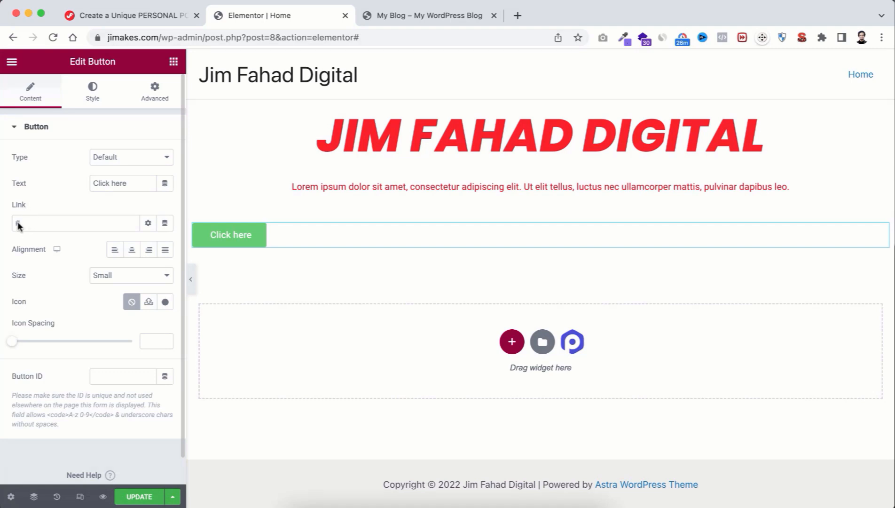
Replace the button's placeholder link with the website URL and center the button
drag(28, 222, 0, 221)
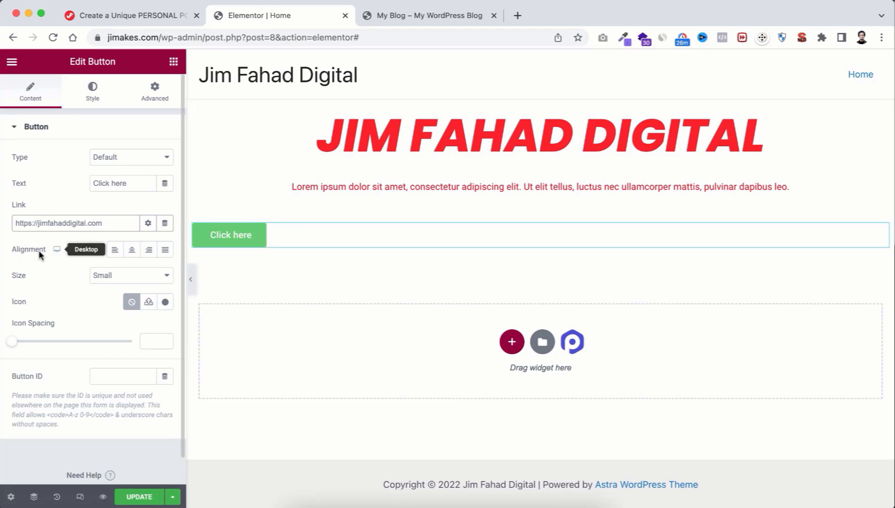
click(131, 252)
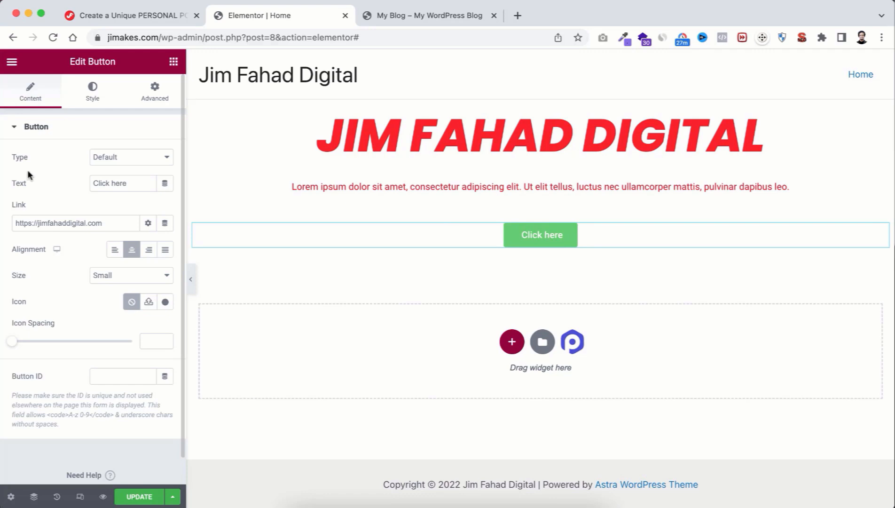
click(94, 95)
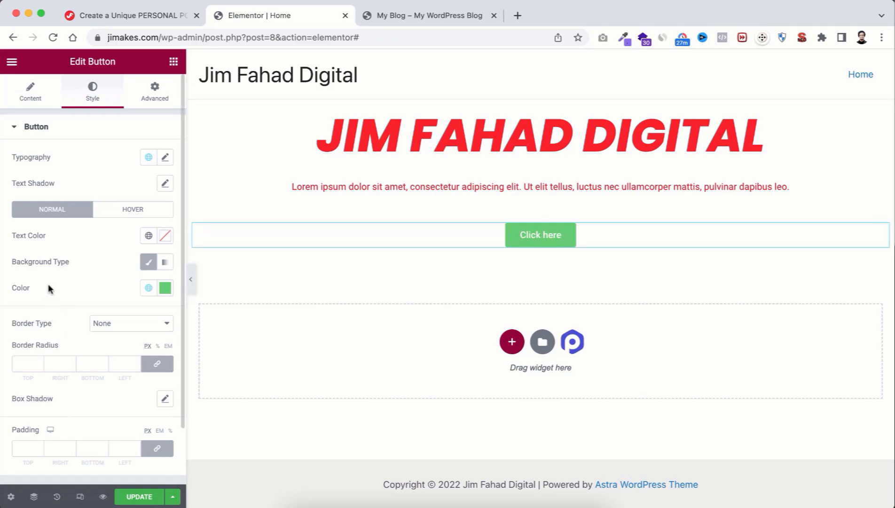
Change the button's background colour from green to black #000000
click(164, 287)
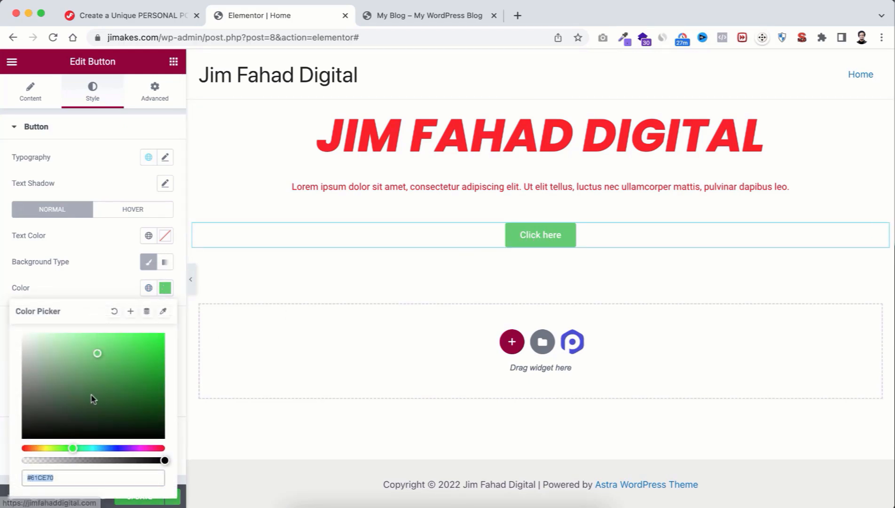
drag(100, 392, 119, 446)
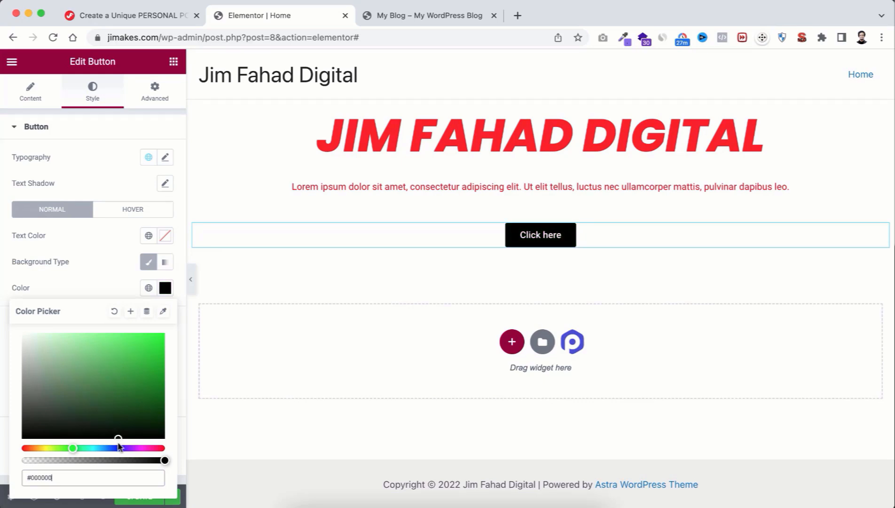
click(90, 283)
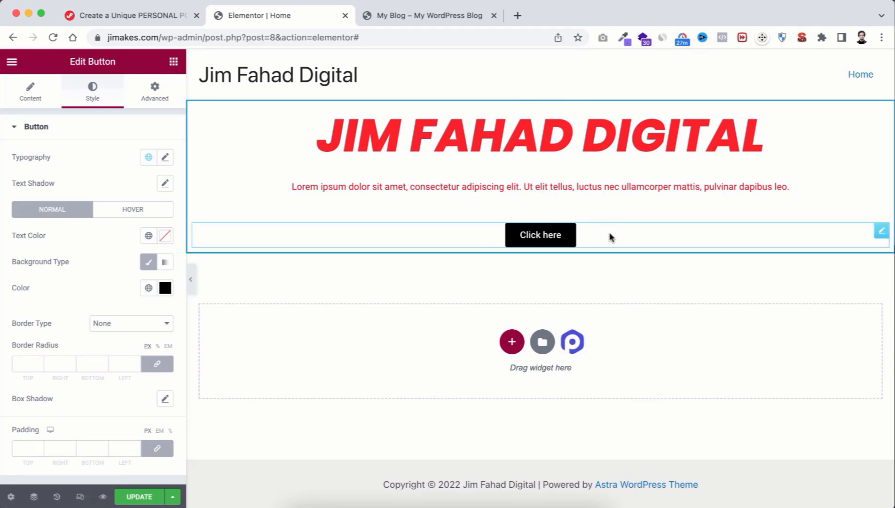
click(160, 94)
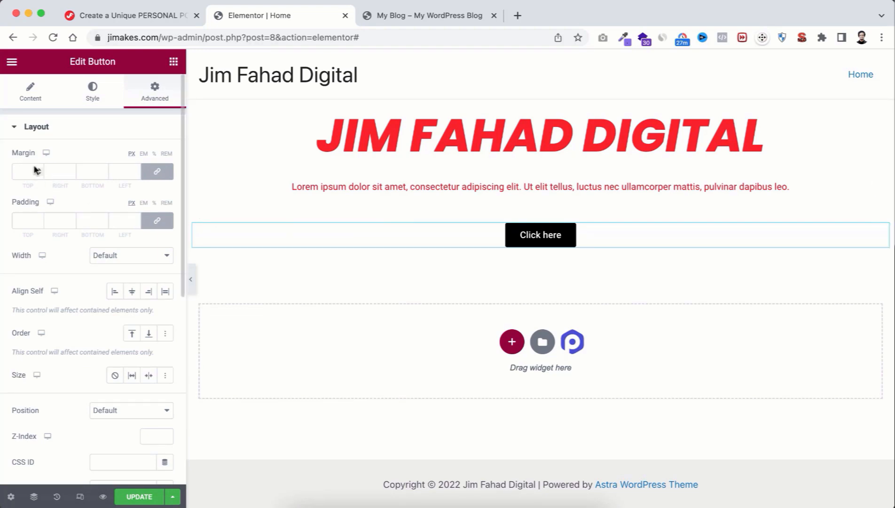
Unlink the button's margin, give it a 50 px top margin, then review the heading's Advanced settings
click(157, 171)
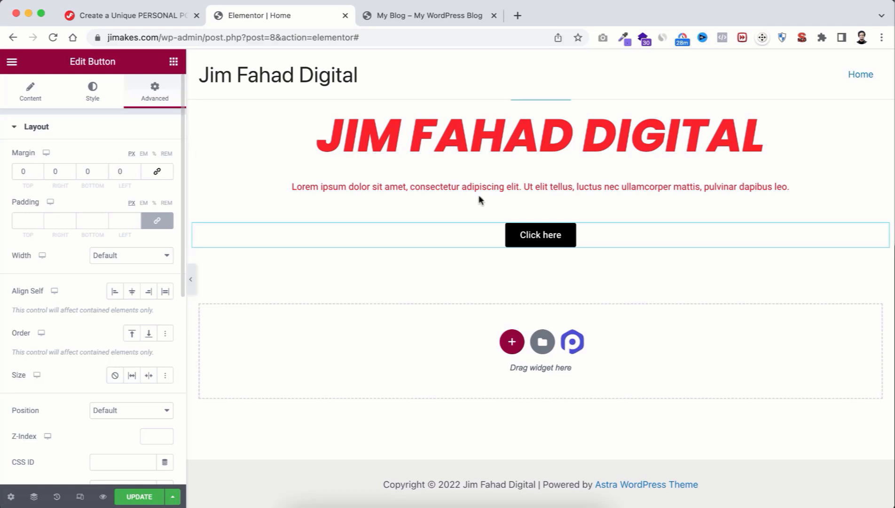
click(21, 173)
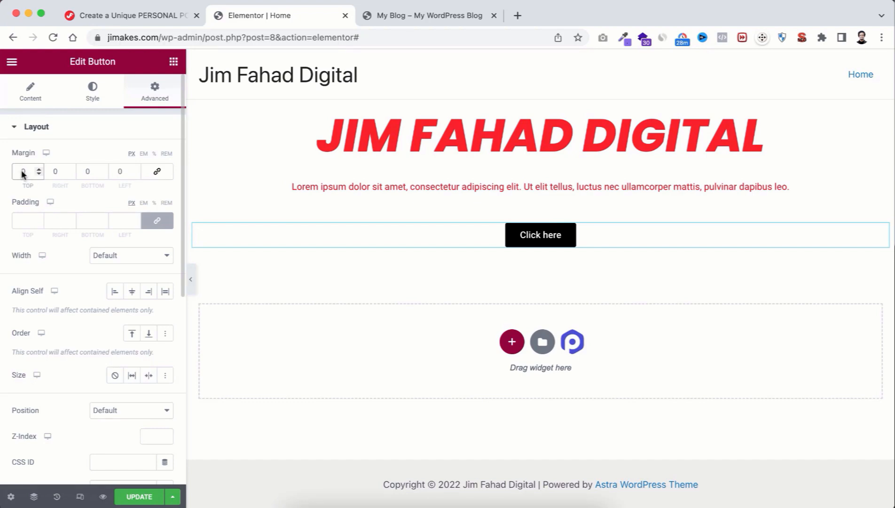
text(50)
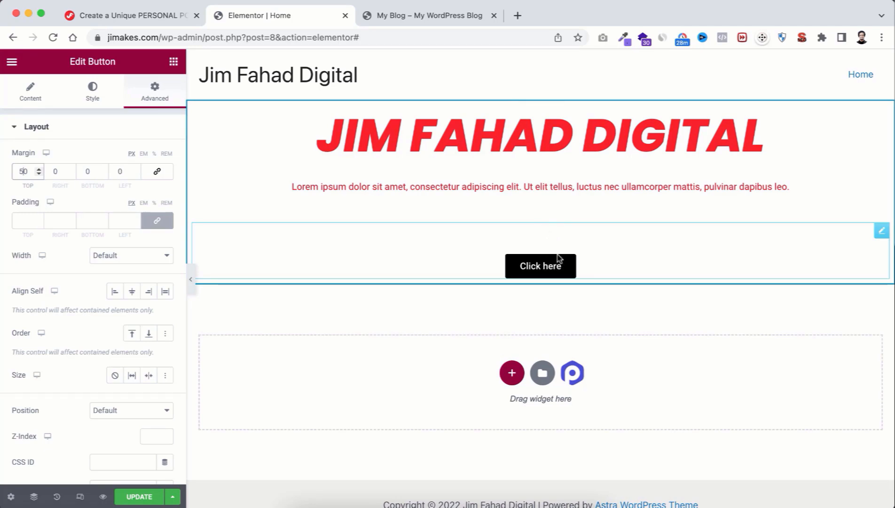
click(555, 144)
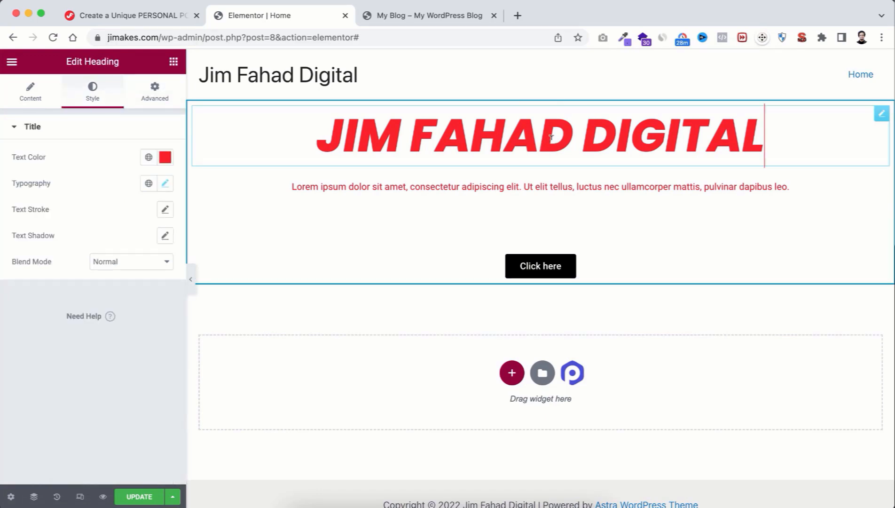
click(154, 91)
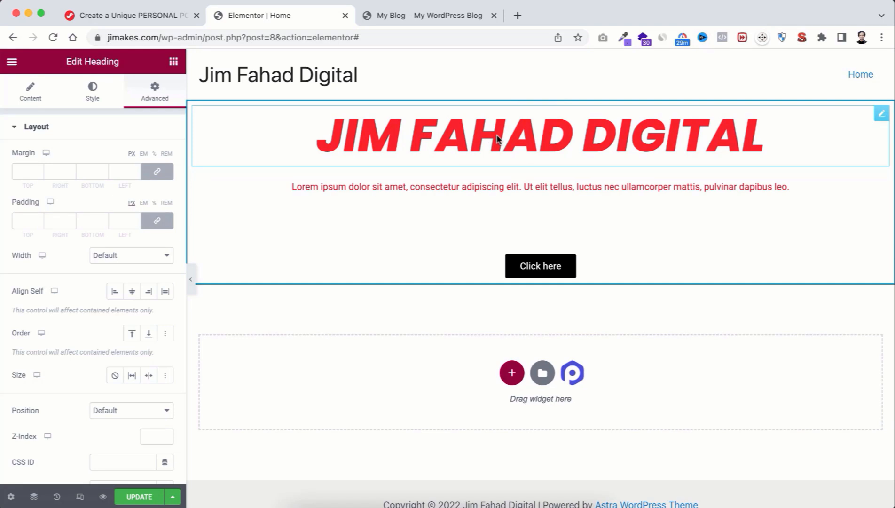
Check the paragraph and button, then review the heading's Content, Style and Advanced settings
click(482, 185)
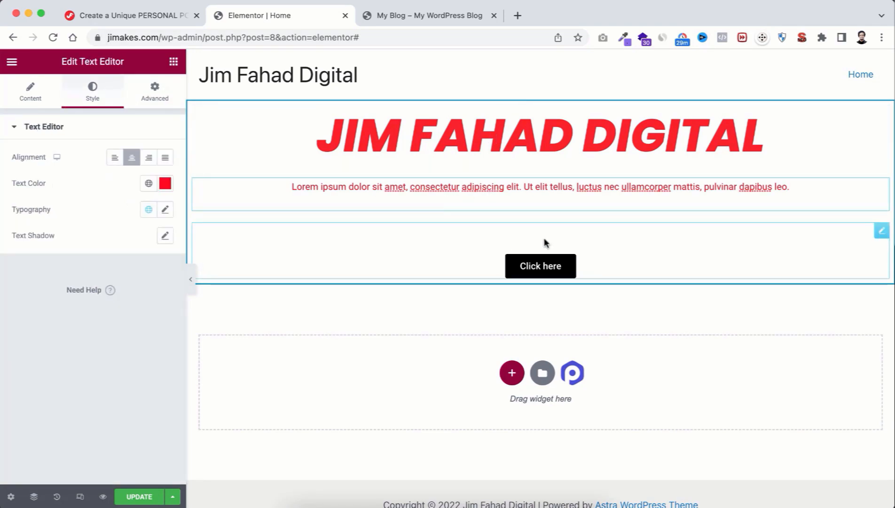
click(541, 269)
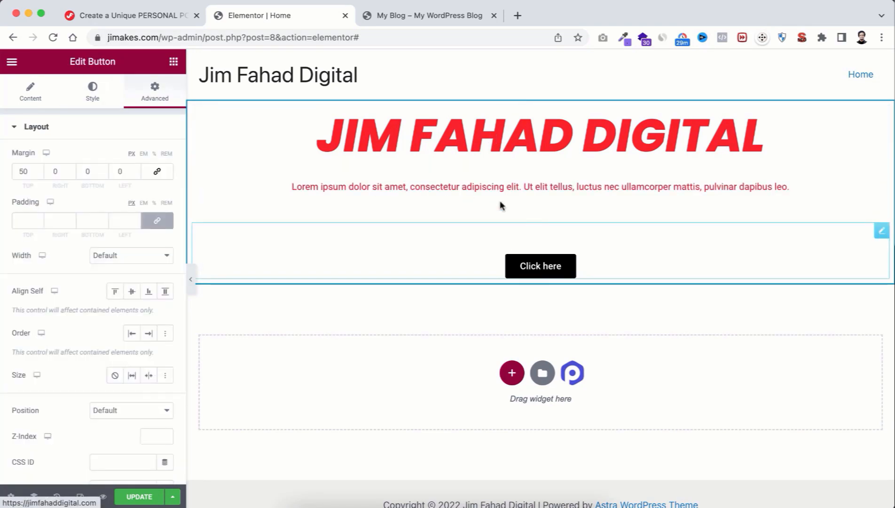
click(516, 138)
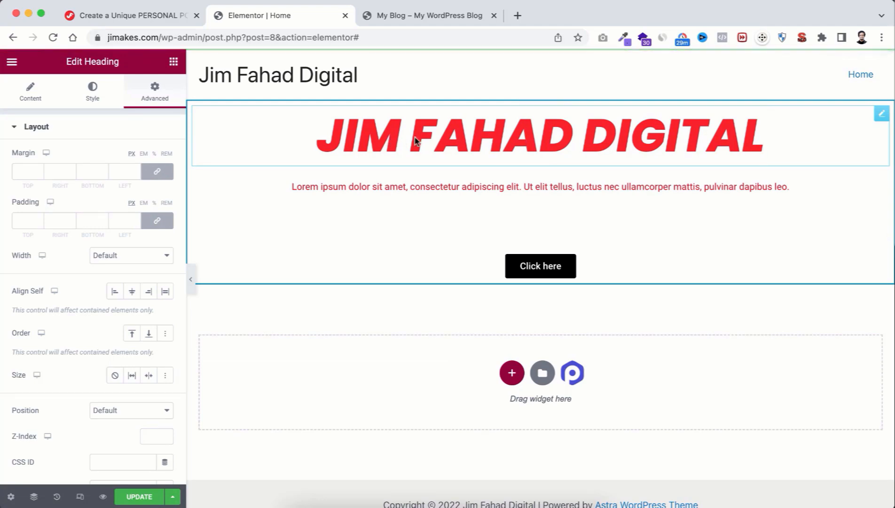
click(492, 141)
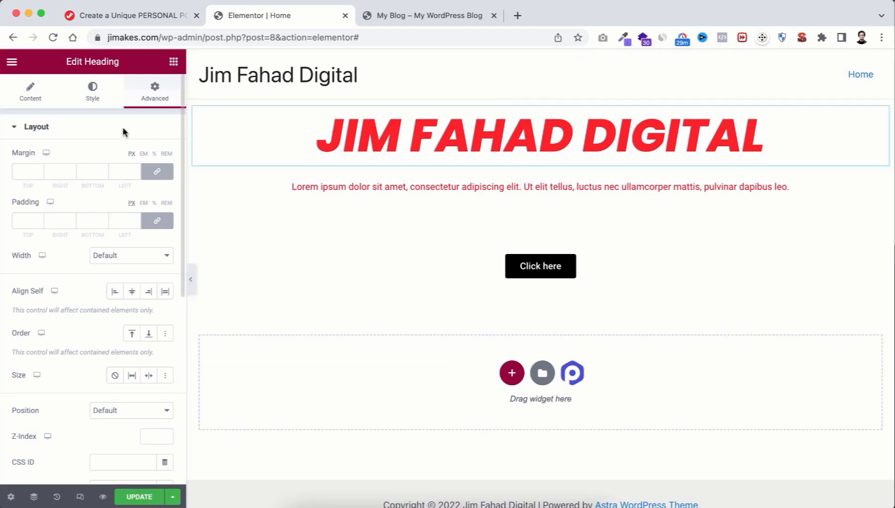
click(30, 95)
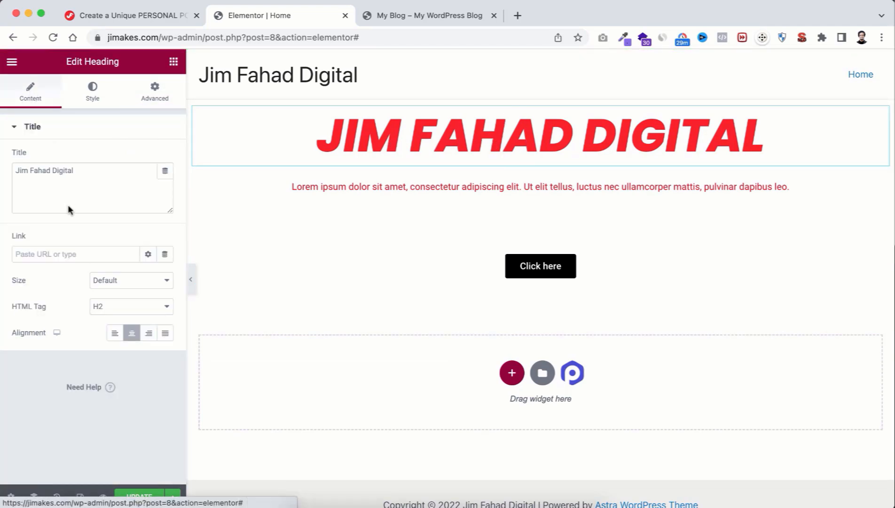
click(93, 93)
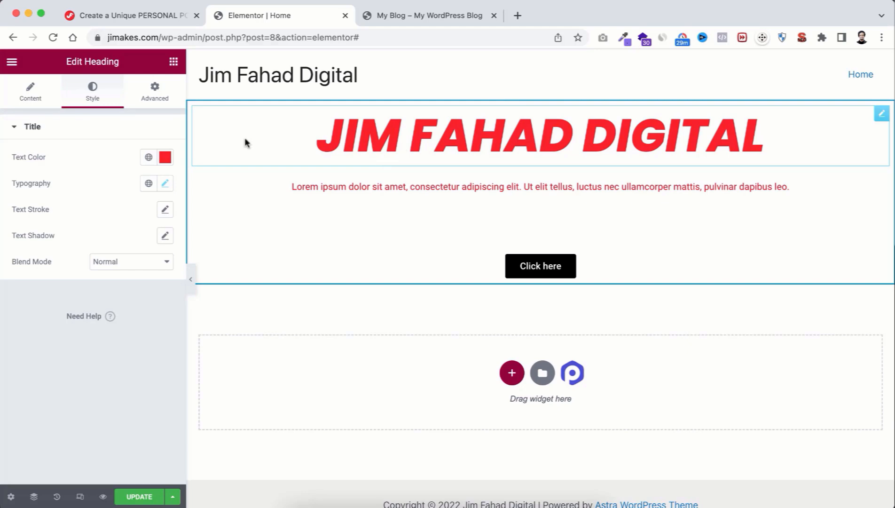
click(154, 91)
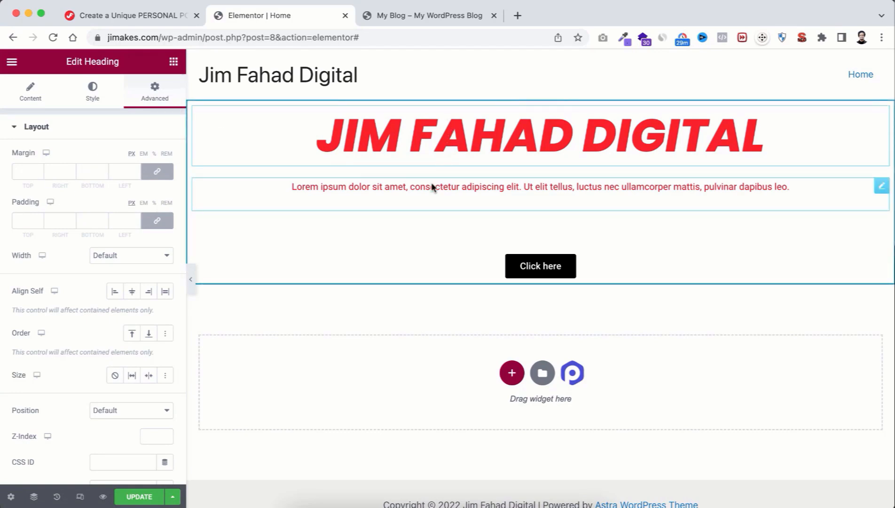
Check the paragraph and Click here button again, then return to the Elements widget list
click(446, 183)
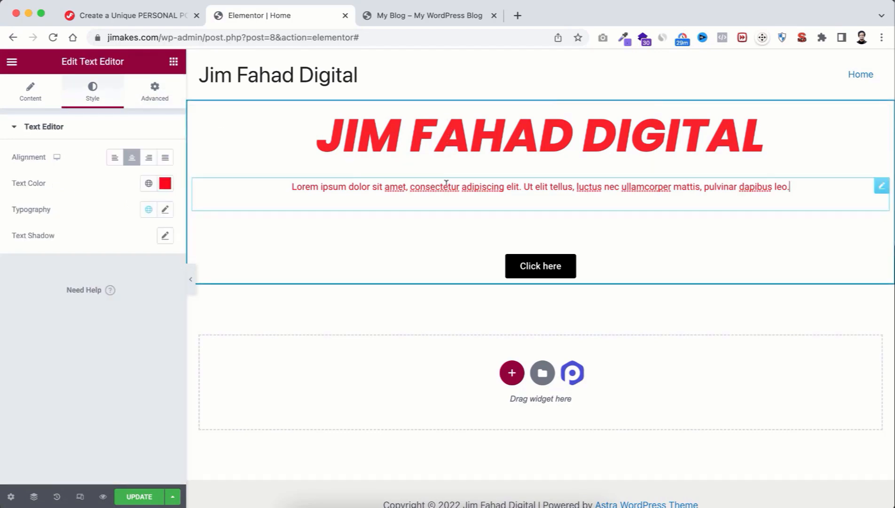
click(504, 269)
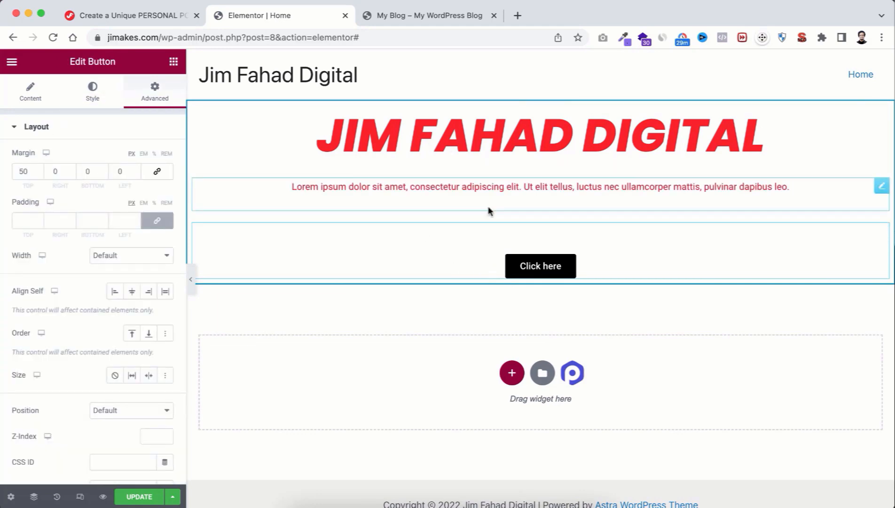
click(173, 61)
scroll(96, 312, down, 3)
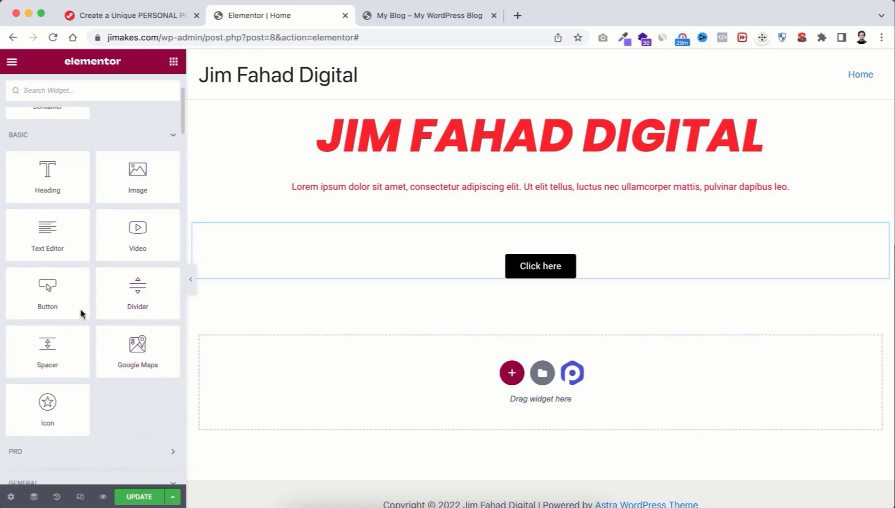
scroll(141, 257, up, 1)
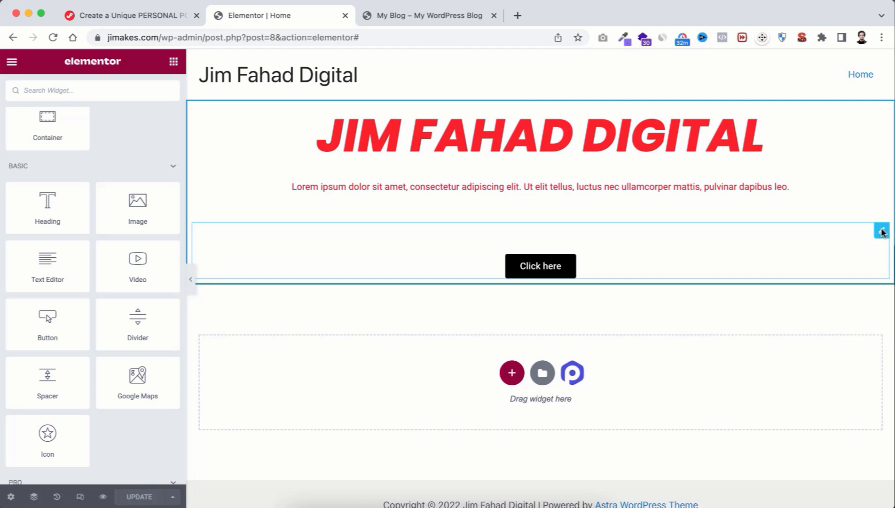
Delete the Click here button, JIM FAHAD DIGITAL heading and Lorem ipsum paragraph, then update the page
right_click(882, 232)
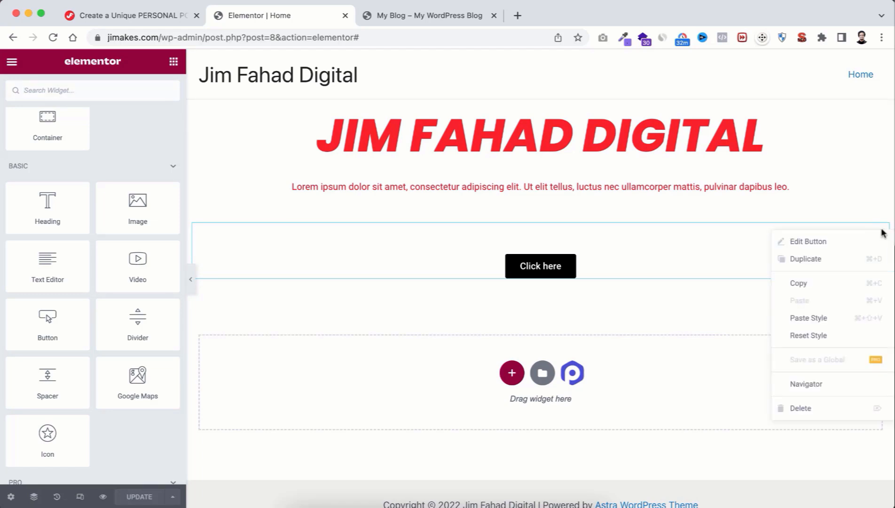
click(799, 409)
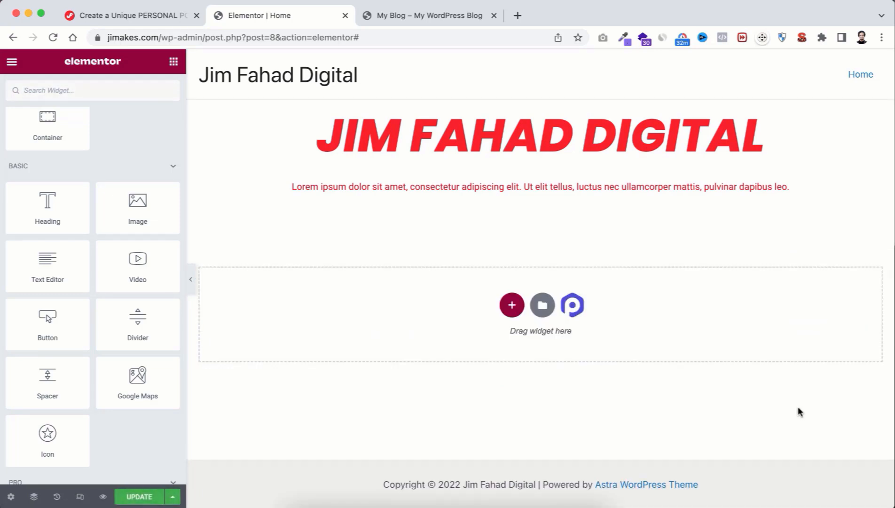
right_click(507, 137)
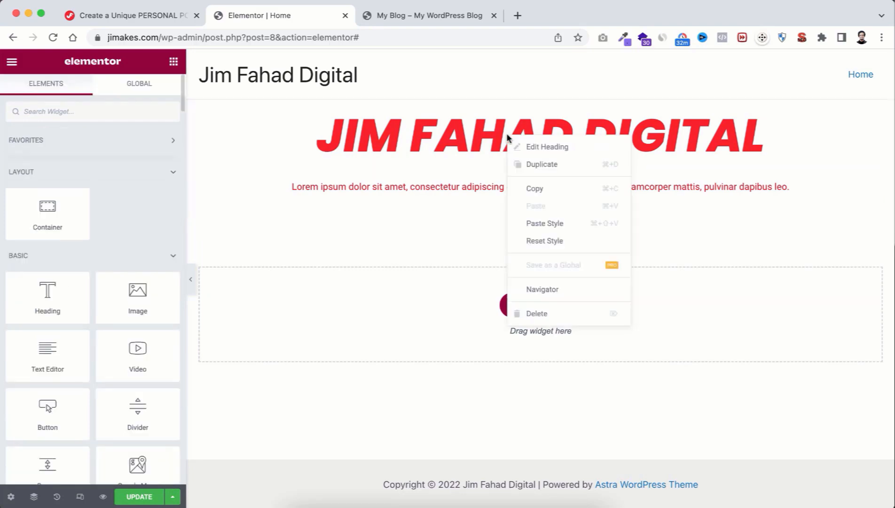
click(541, 314)
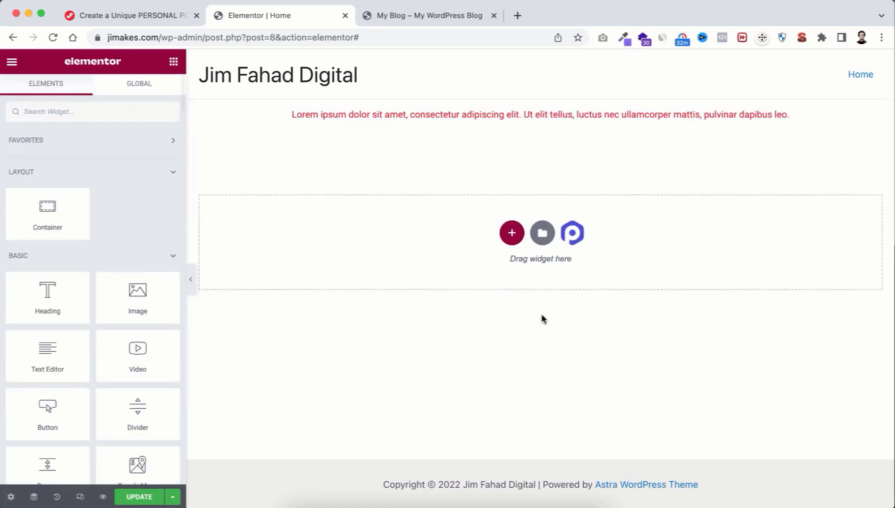
right_click(481, 116)
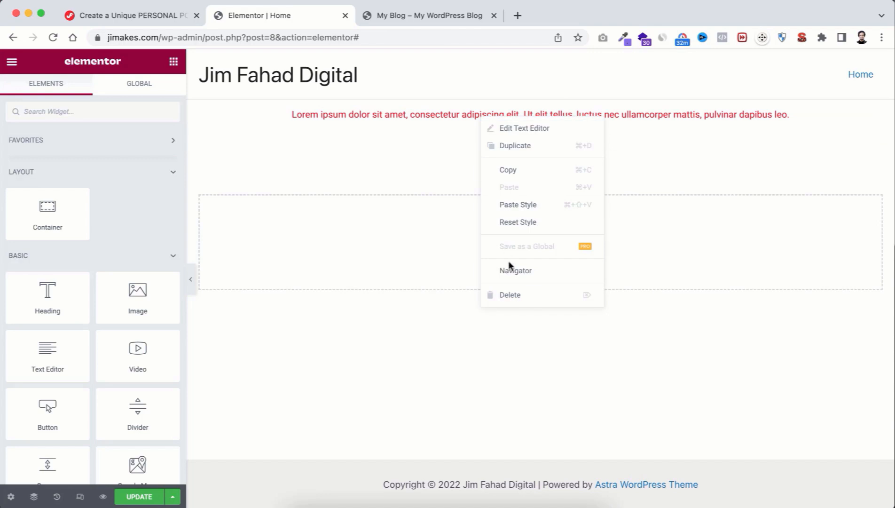
click(514, 296)
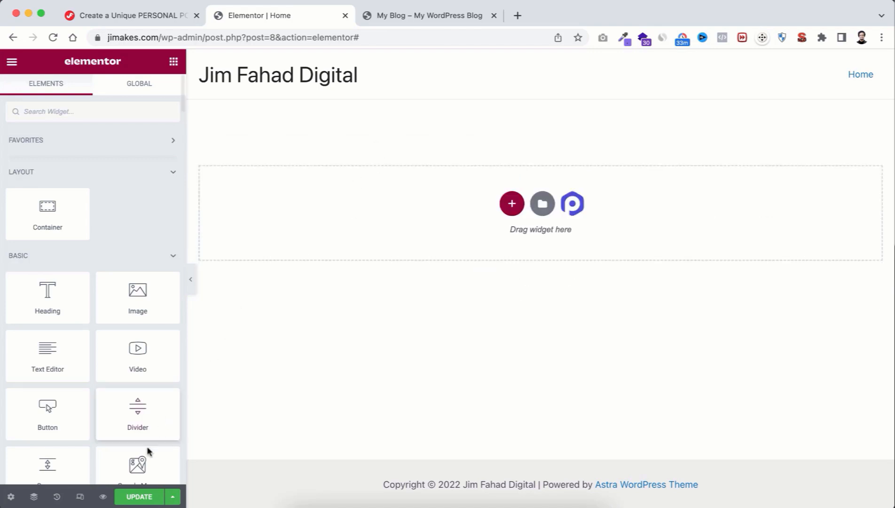
click(136, 497)
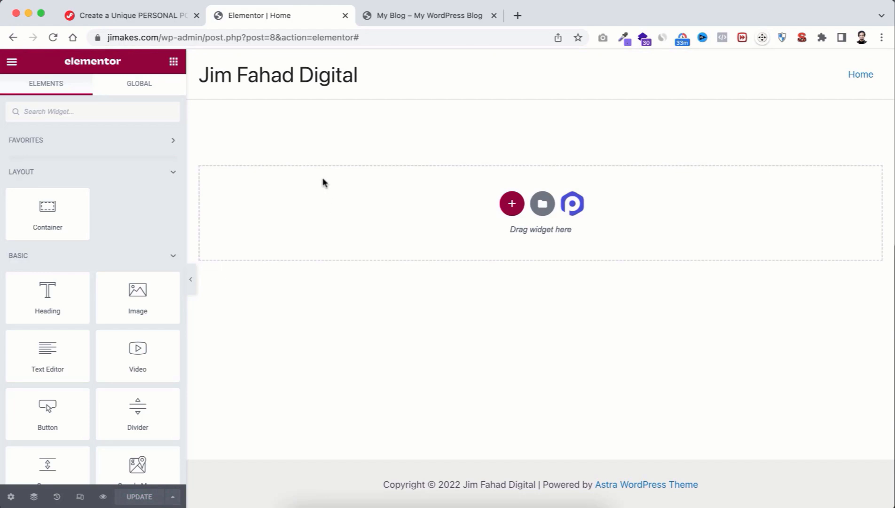
click(148, 13)
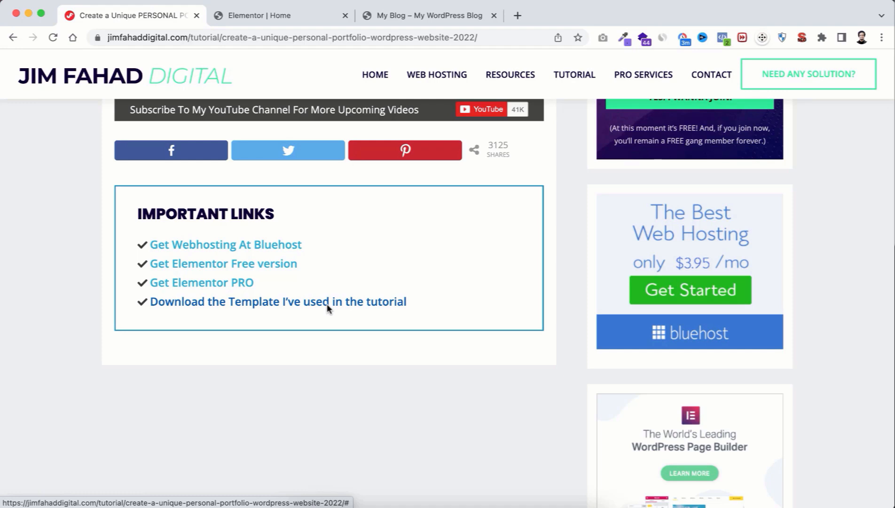
Extract the Candy-Port-Template zip in the Candy Portfolio folder and open the resulting folder
click(299, 502)
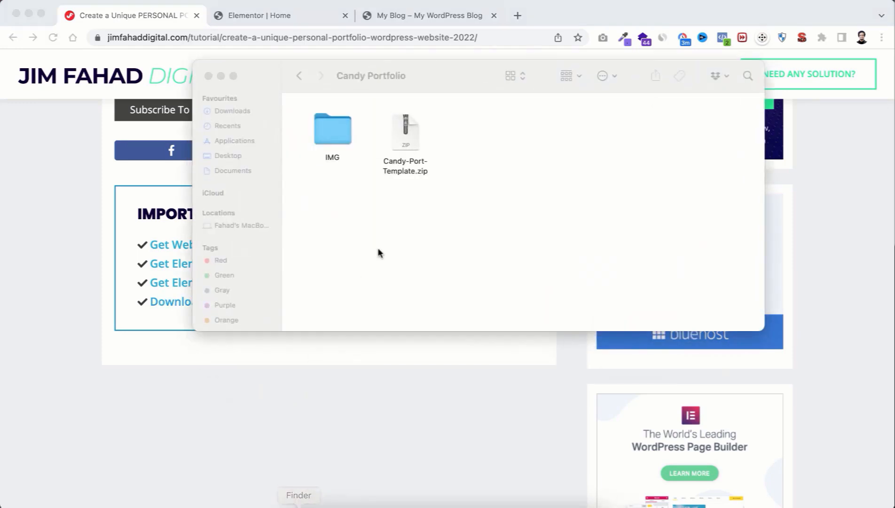
double_click(405, 137)
drag(406, 136, 483, 135)
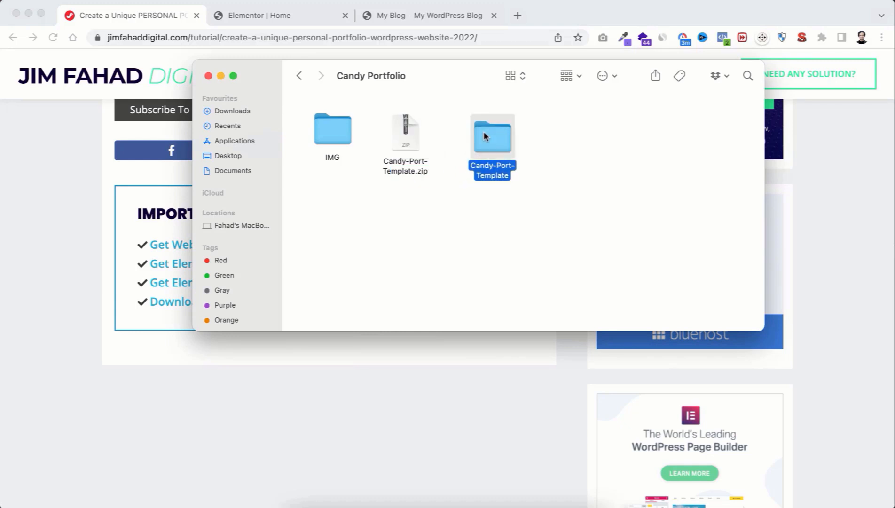
double_click(484, 136)
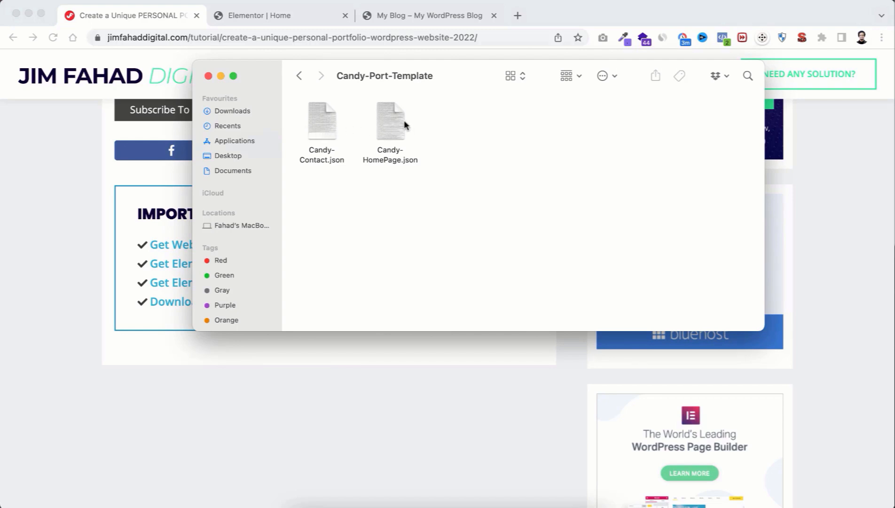
click(80, 162)
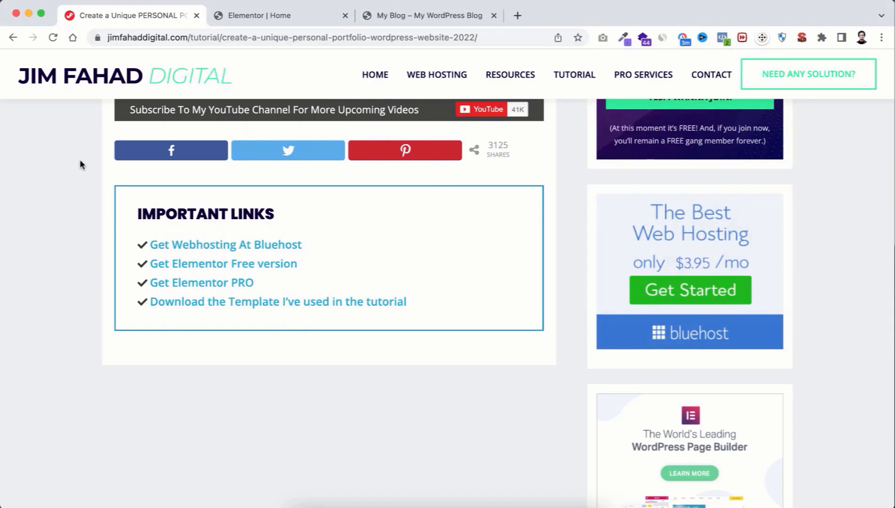
click(296, 17)
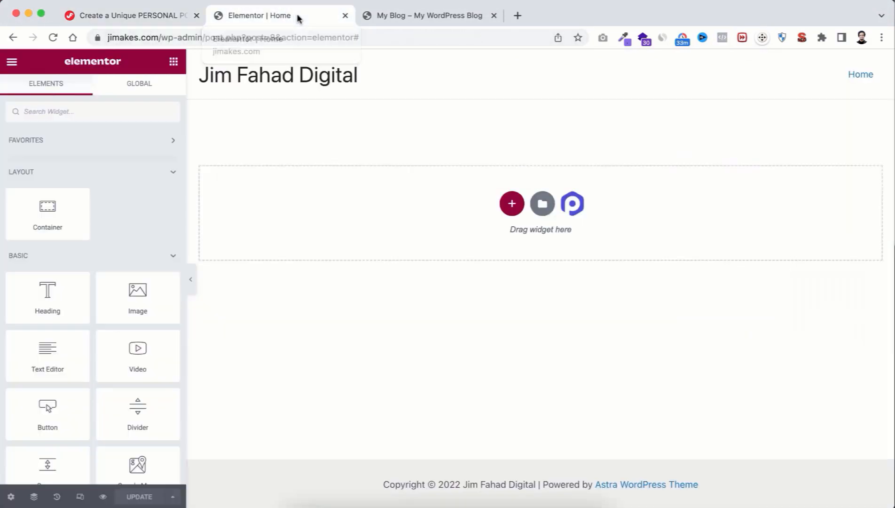
Import Candy-HomePage.json into the Elementor template library and insert Candy Portfolio Home Page
click(543, 205)
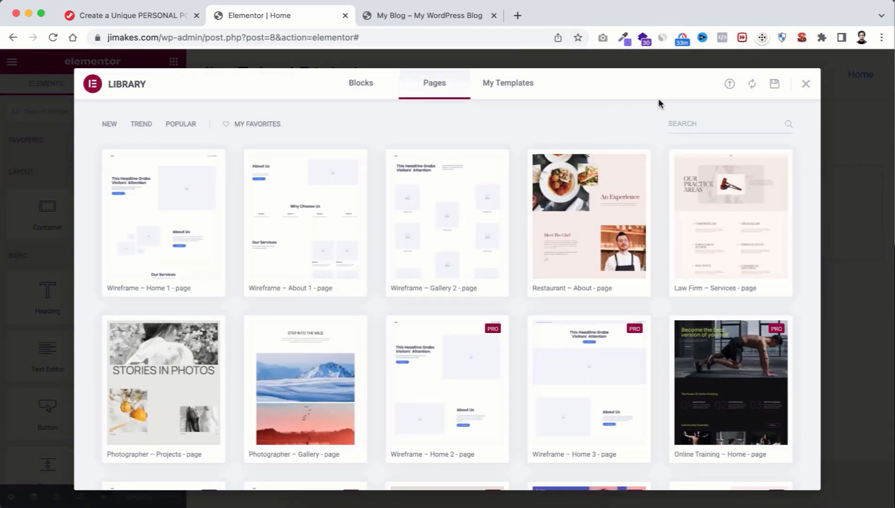
click(729, 84)
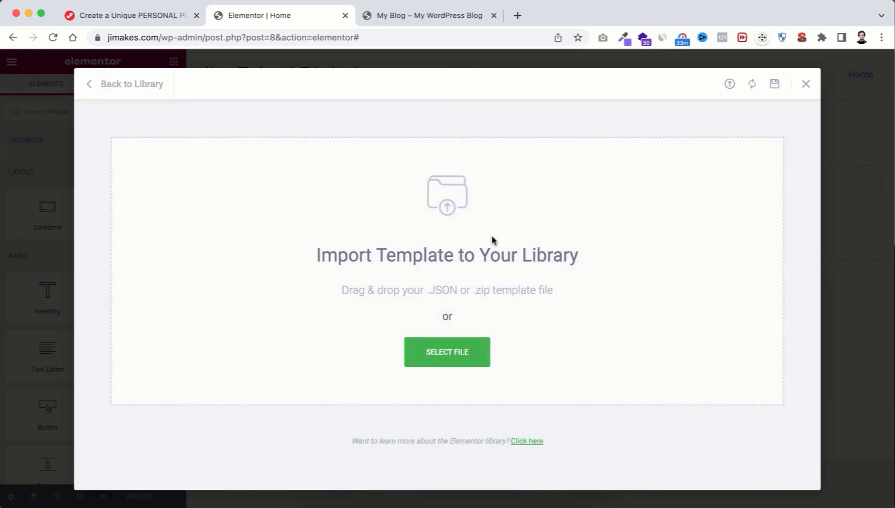
click(448, 354)
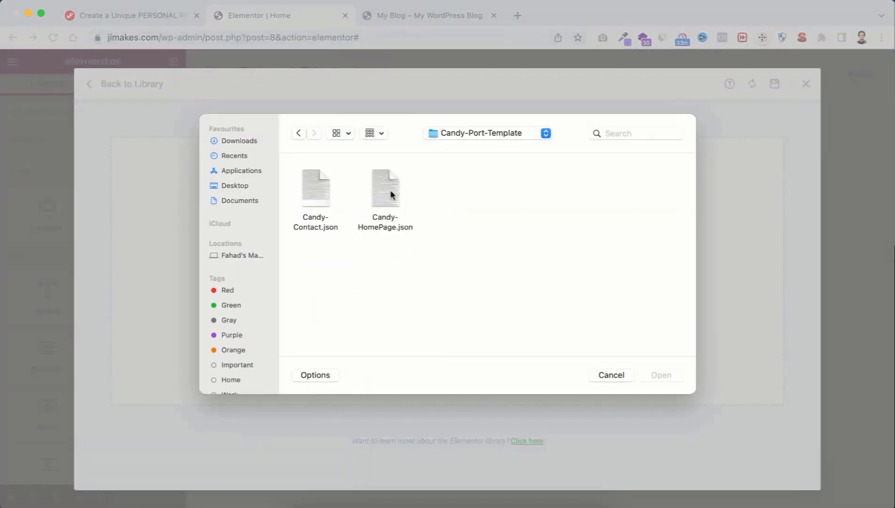
click(389, 193)
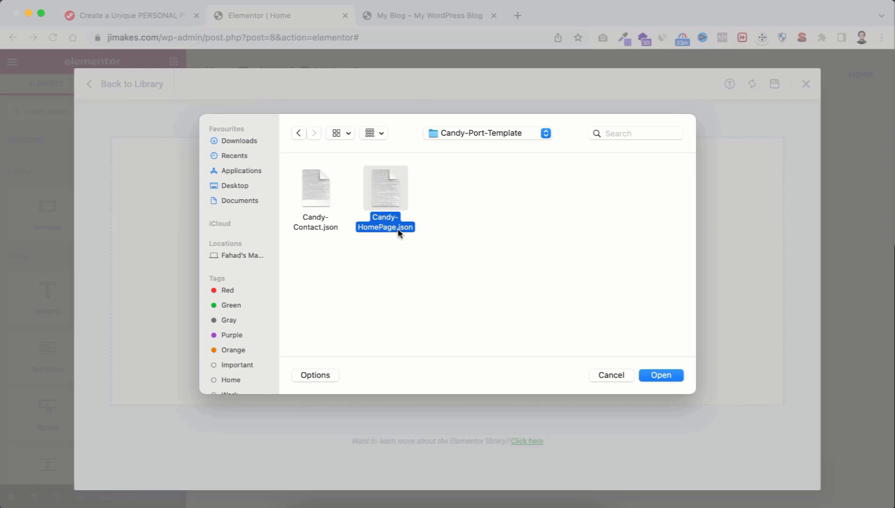
click(660, 374)
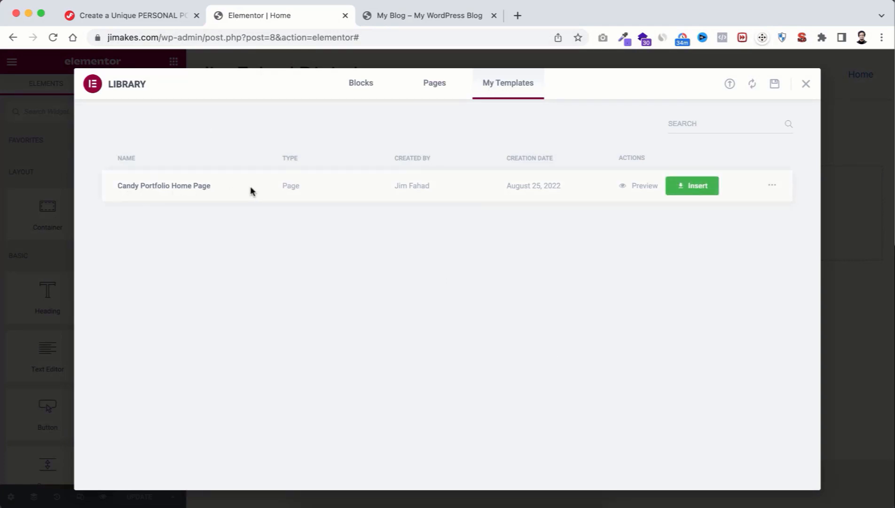
click(694, 185)
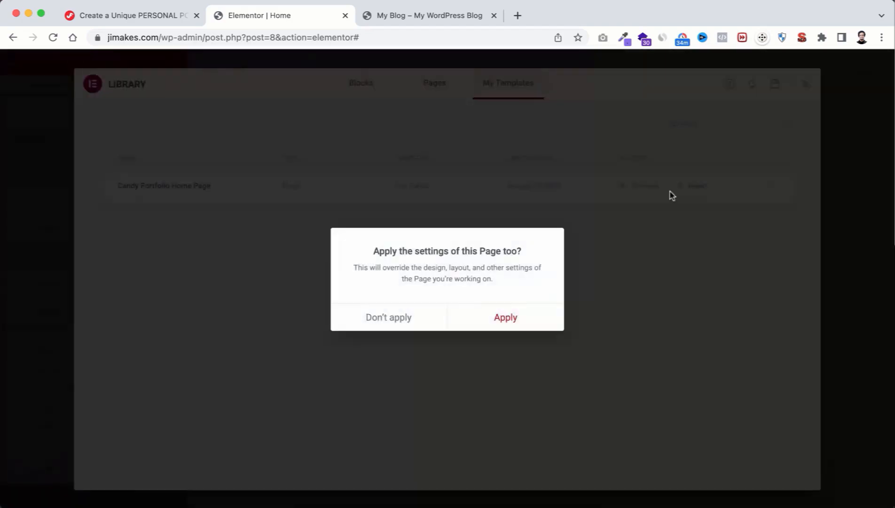
Apply the template's page settings and scroll through the inserted Jimakes portfolio design
click(504, 317)
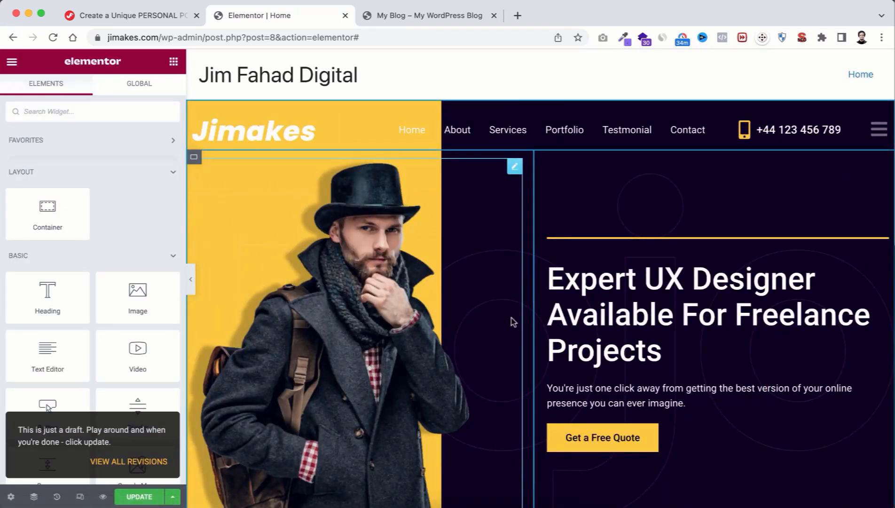
scroll(545, 332, down, 4)
scroll(546, 334, down, 6)
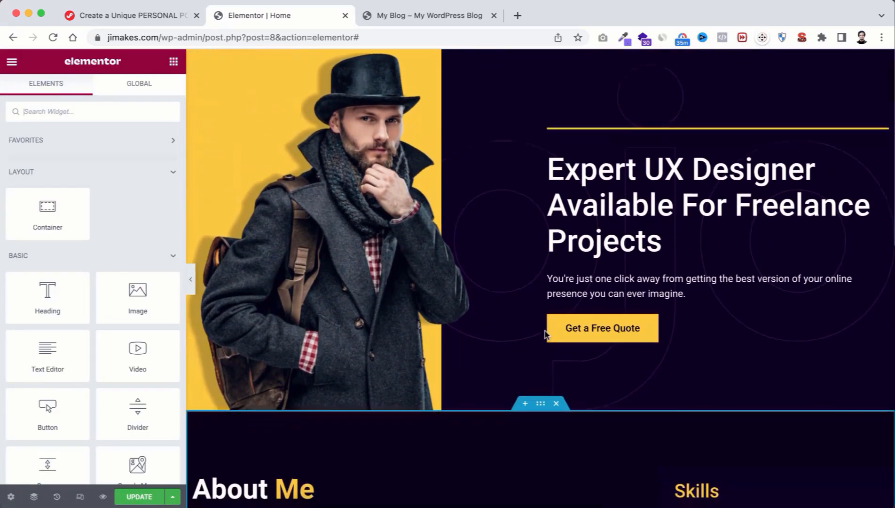
scroll(545, 335, down, 5)
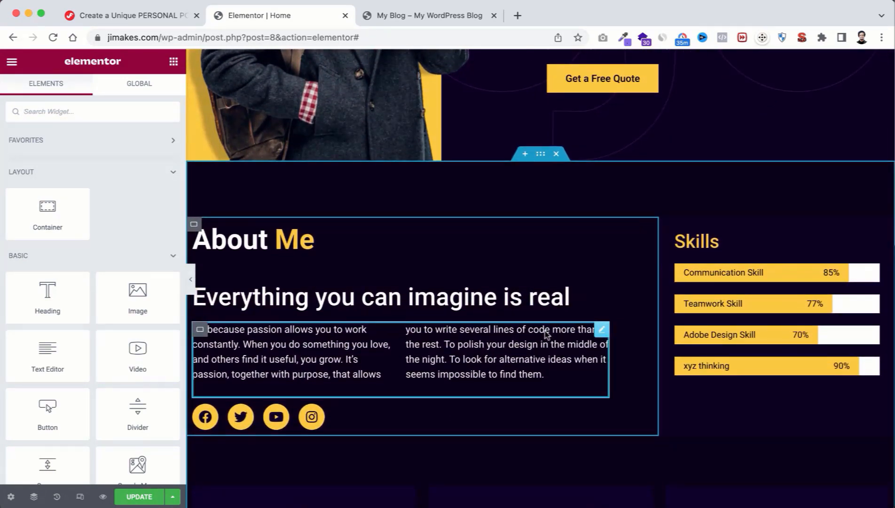
scroll(546, 333, down, 20)
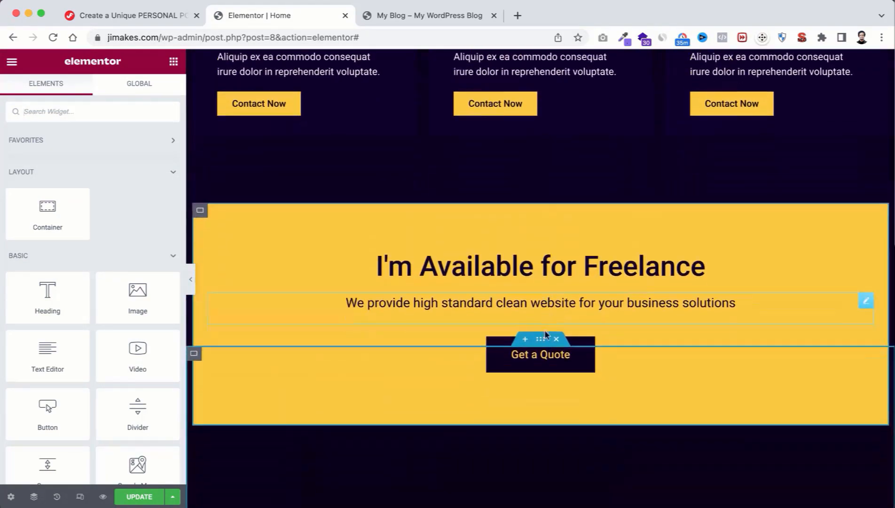
scroll(544, 333, down, 20)
scroll(545, 335, down, 20)
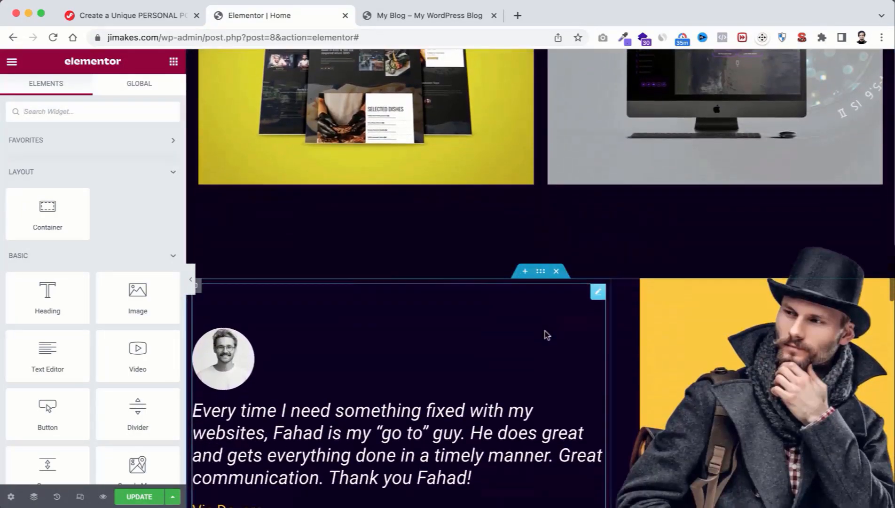
scroll(546, 334, down, 9)
scroll(546, 332, up, 5)
scroll(546, 332, up, 20)
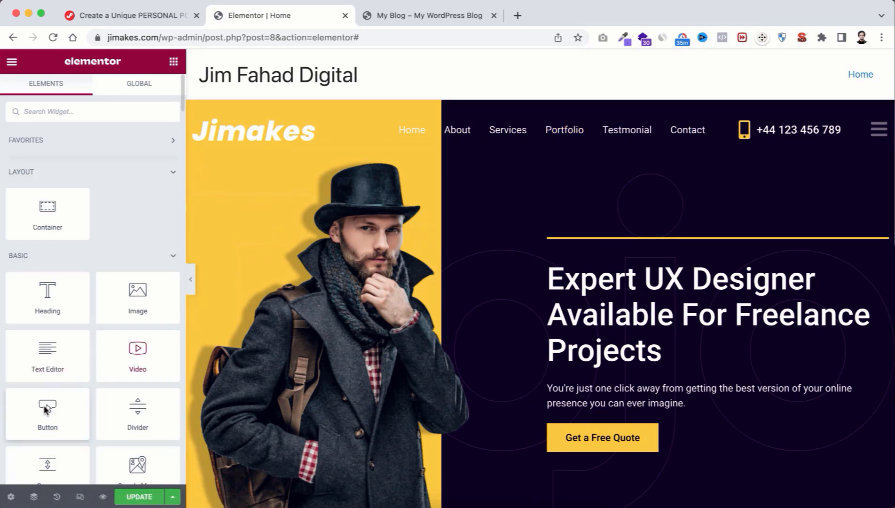
Set the Home page layout to Elementor Canvas in the page settings
click(11, 498)
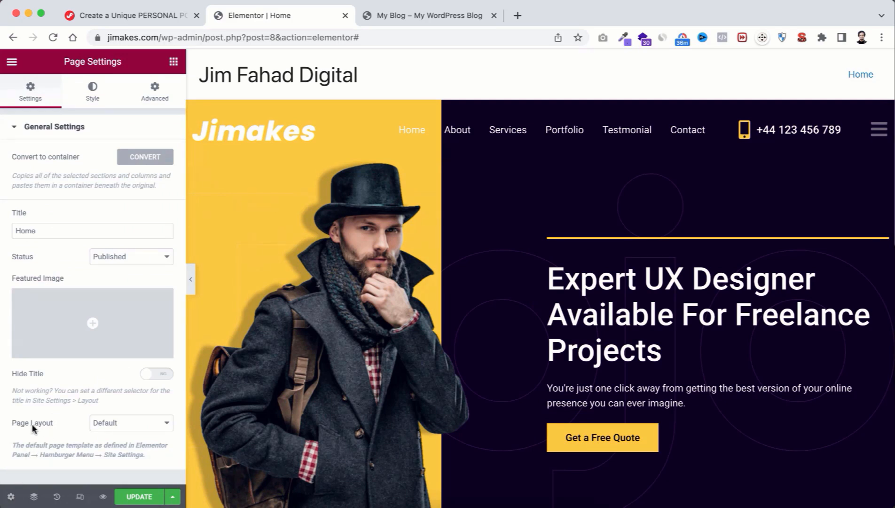
click(112, 422)
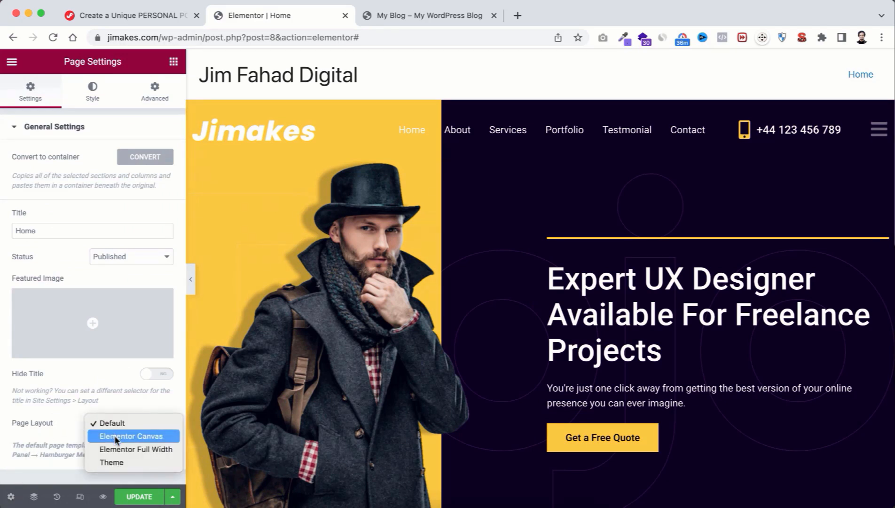
click(129, 436)
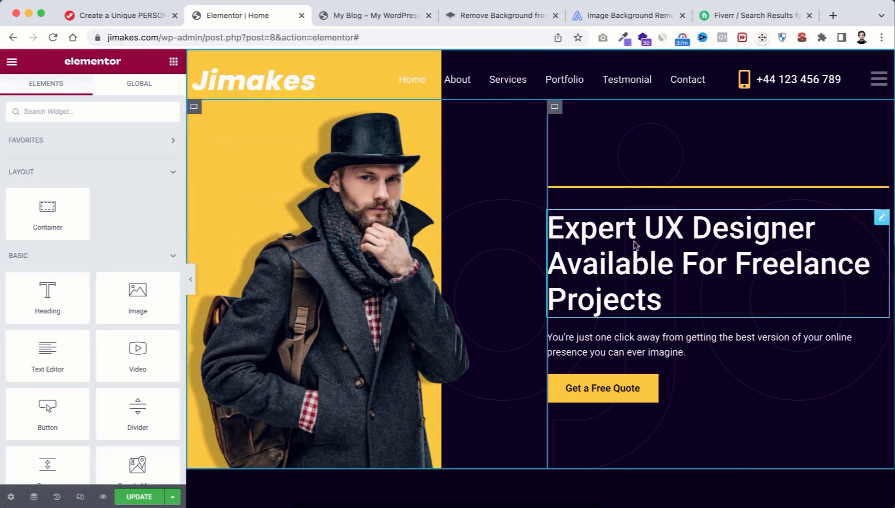
Change 'UX' to 'Web' in the hero heading, then select the paragraph and Get a Free Quote button
click(641, 267)
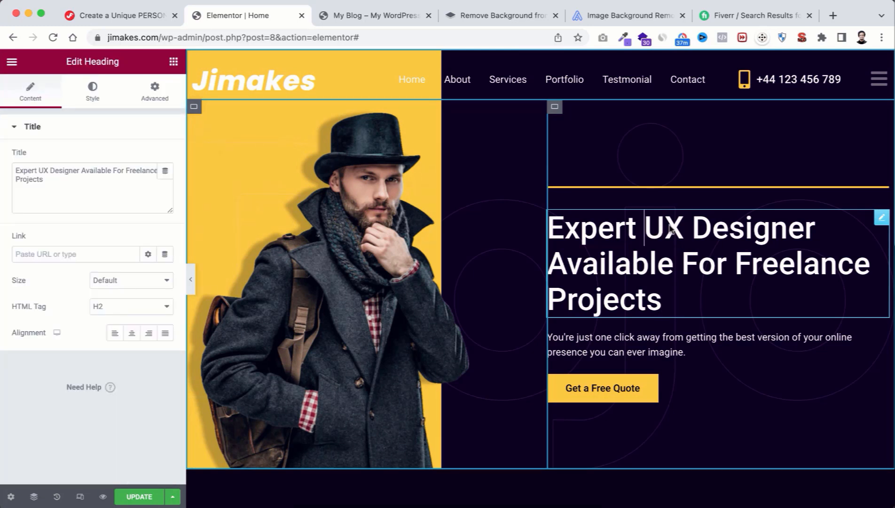
click(644, 228)
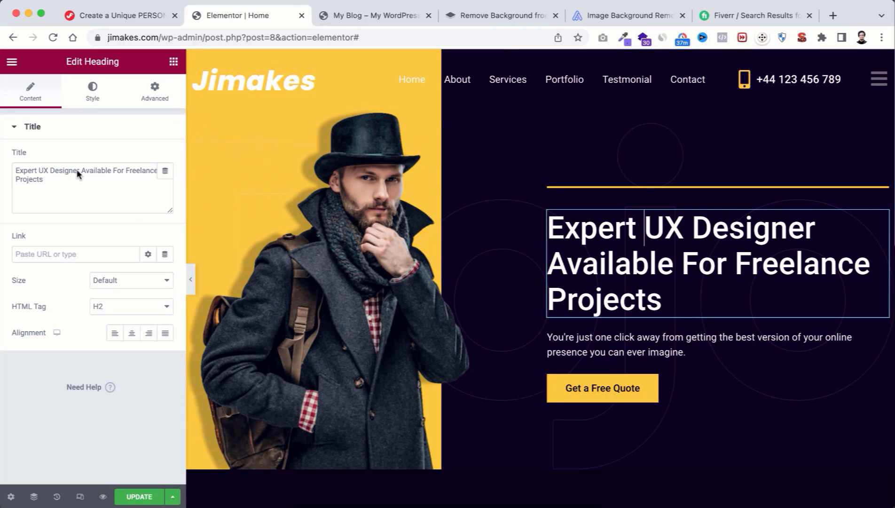
drag(38, 170, 44, 169)
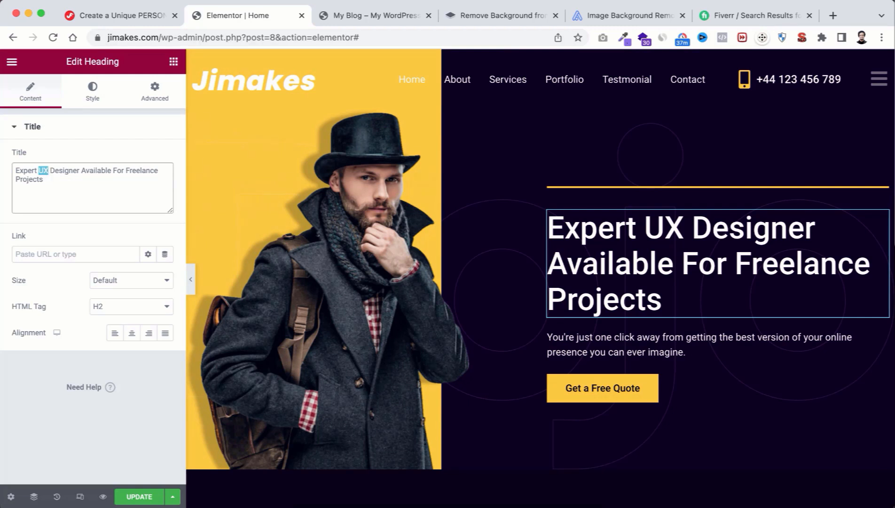
text(Web)
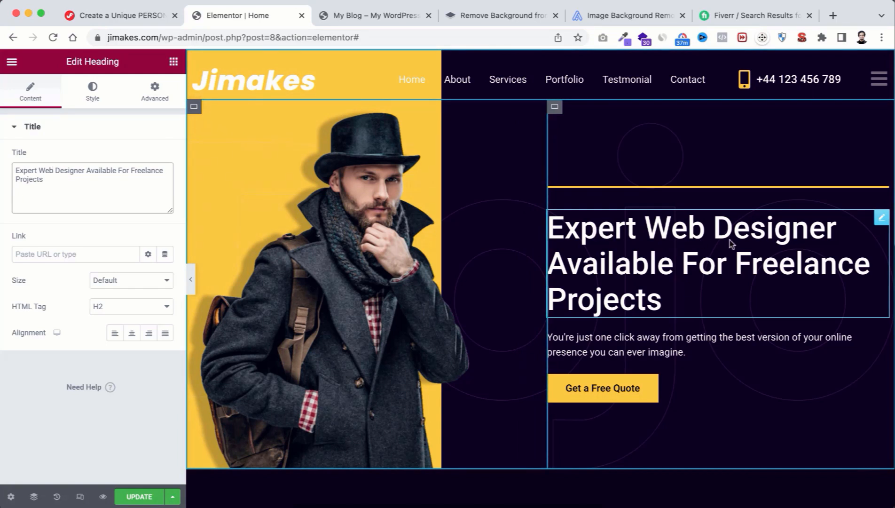
click(628, 343)
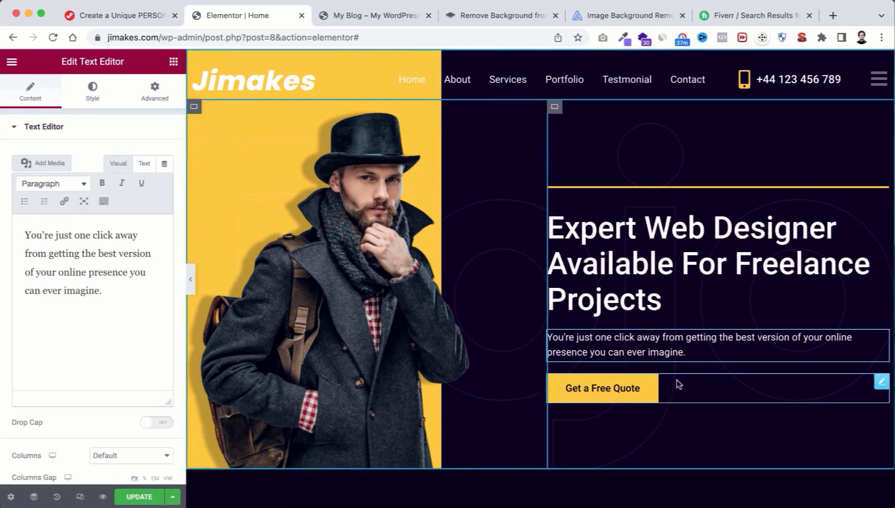
click(689, 389)
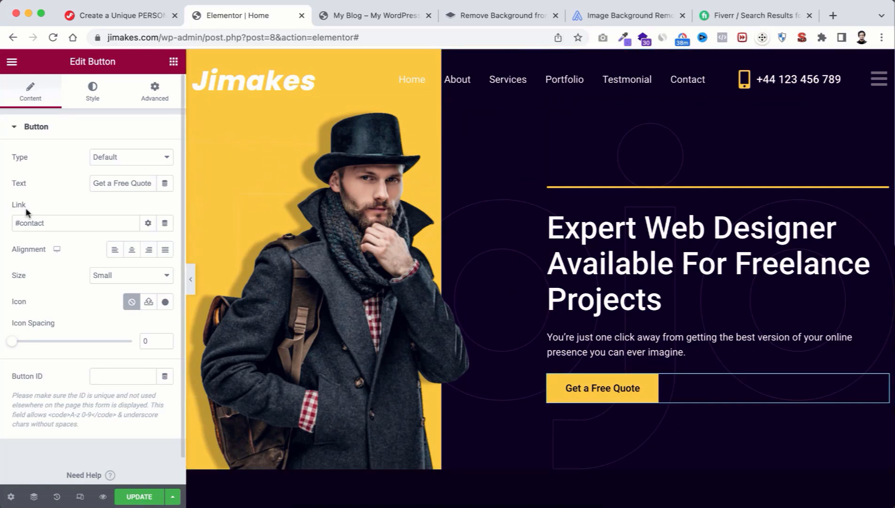
drag(53, 221, 0, 221)
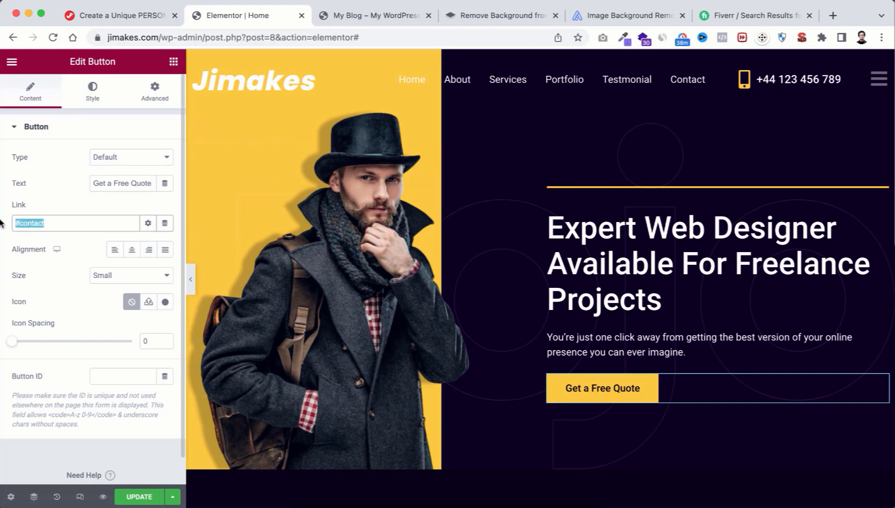
key(BackSpace)
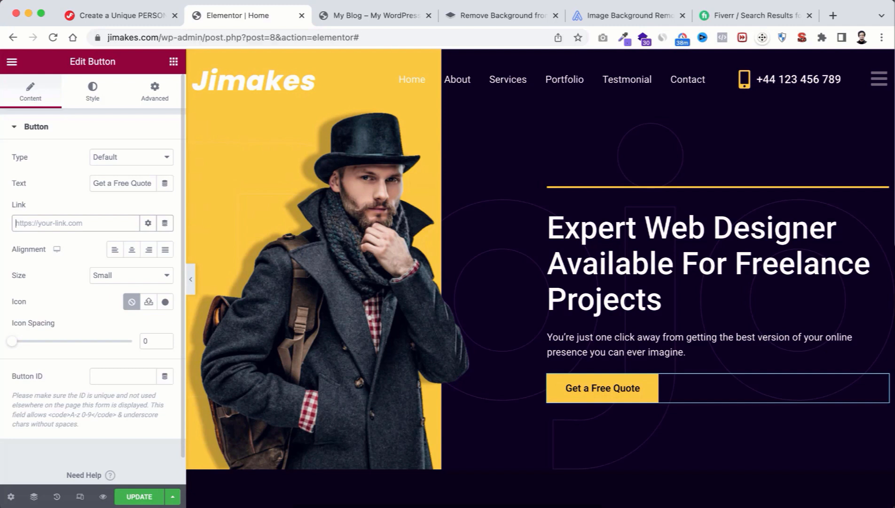
key(super+z)
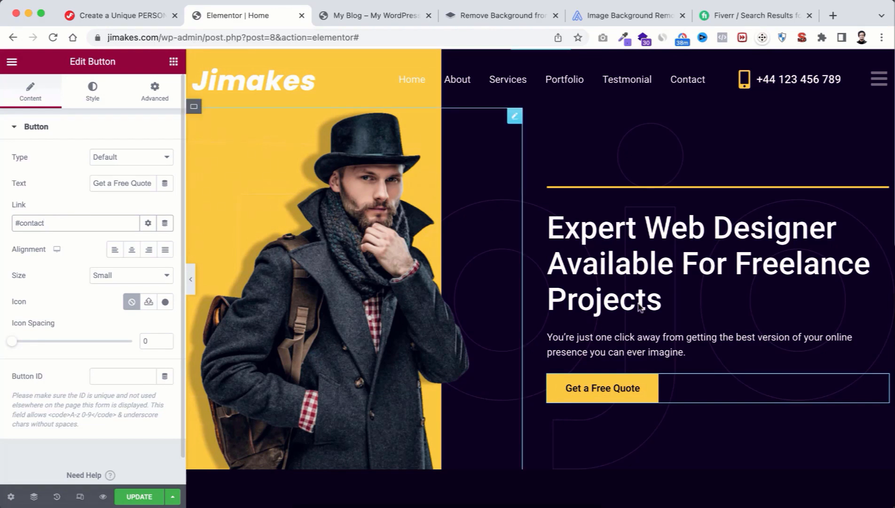
click(615, 390)
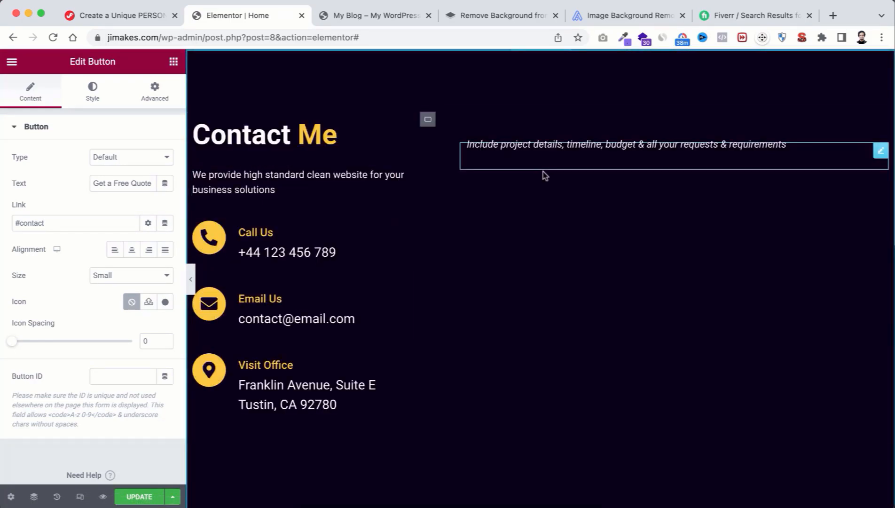
scroll(513, 155, up, 15)
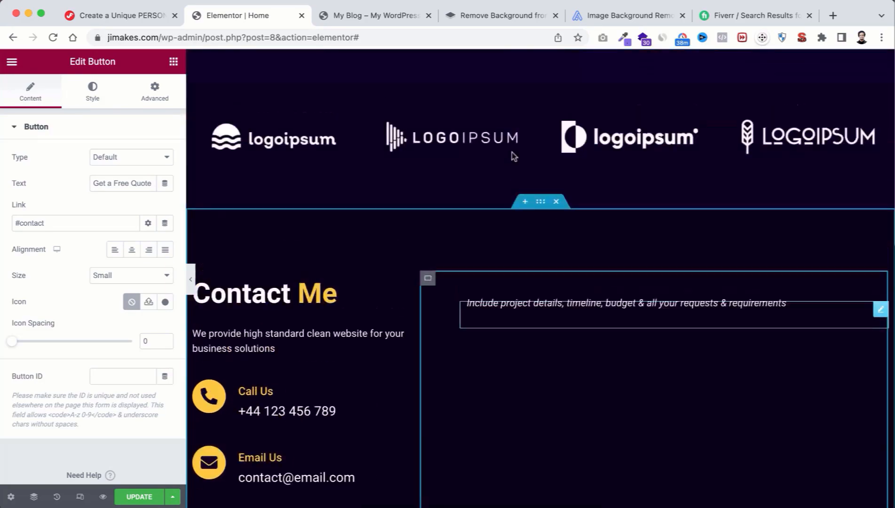
scroll(512, 151, up, 12)
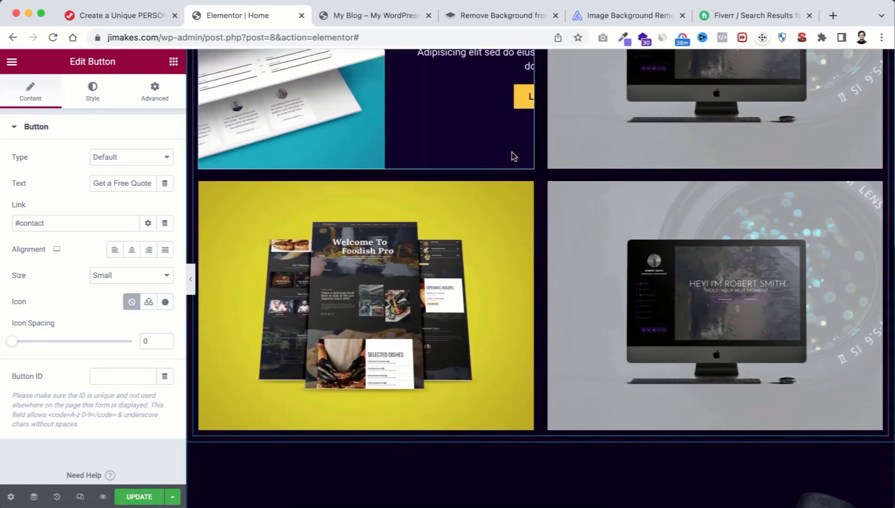
scroll(512, 155, up, 15)
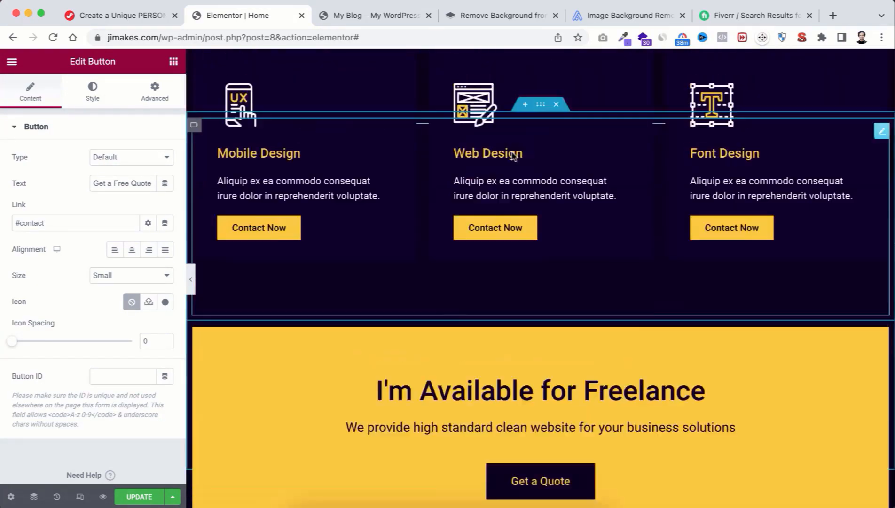
scroll(513, 154, up, 6)
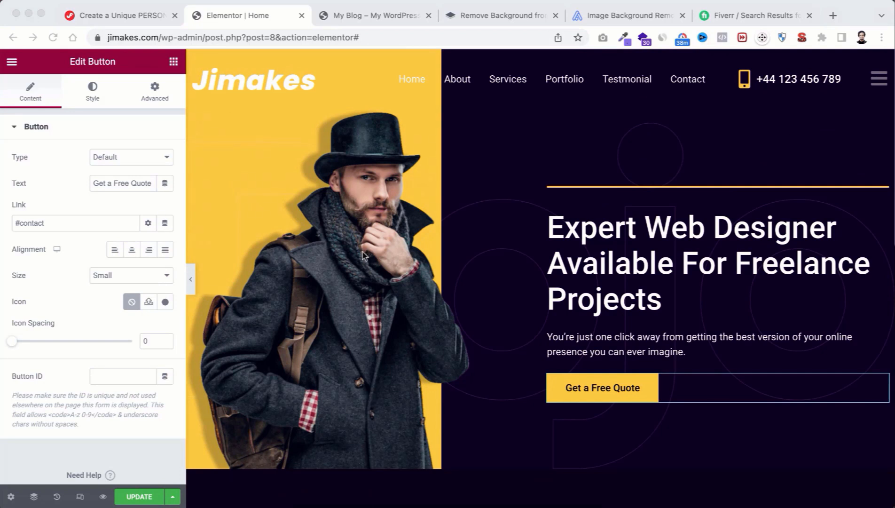
Upload the orange-jacket profile photo from the IMG folder and insert it as the hero image
click(350, 263)
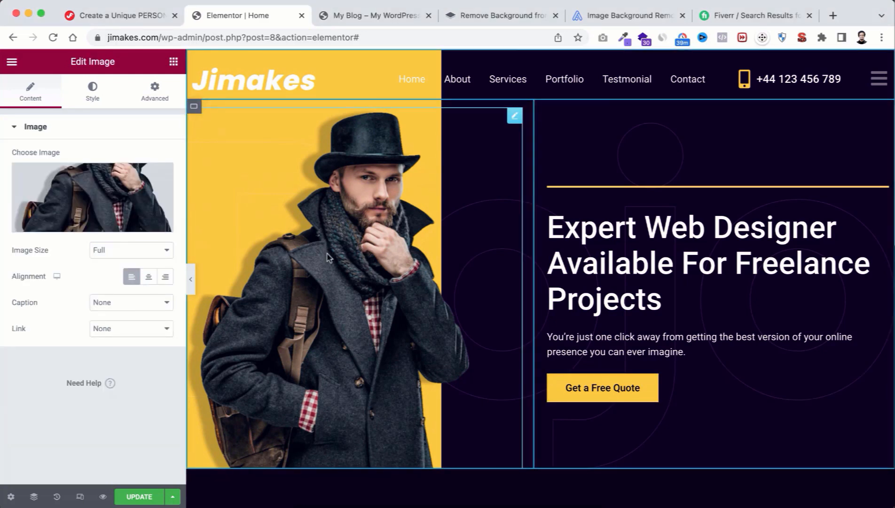
mouse_move(89, 198)
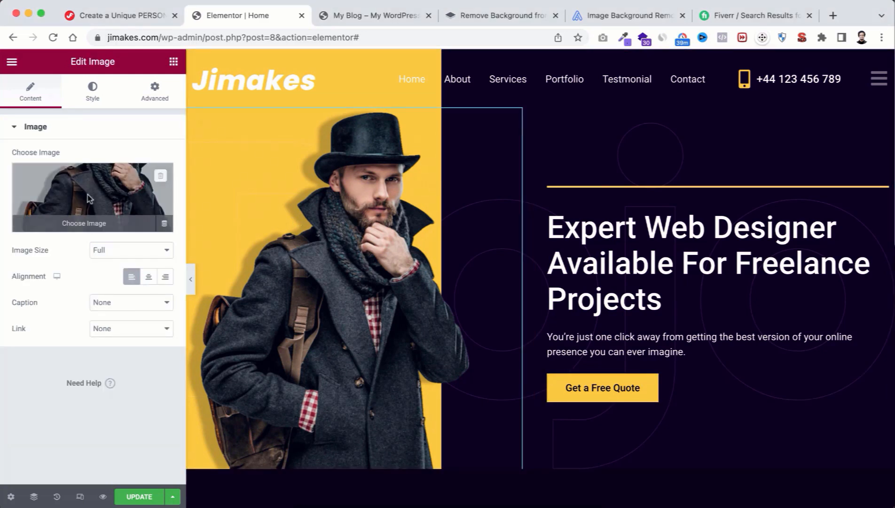
click(92, 195)
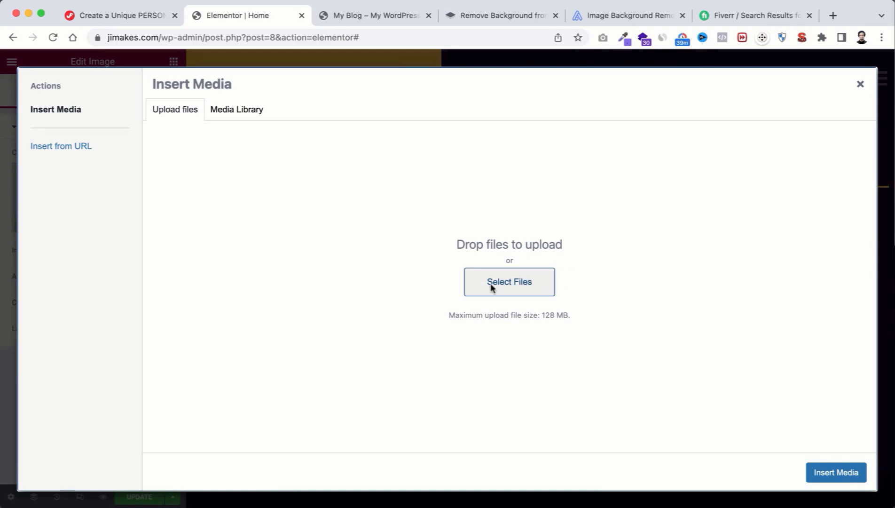
click(521, 285)
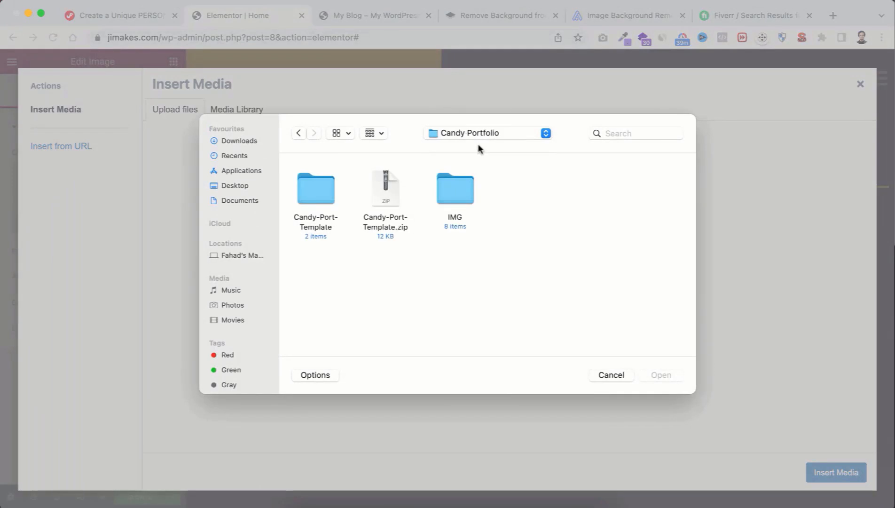
double_click(453, 189)
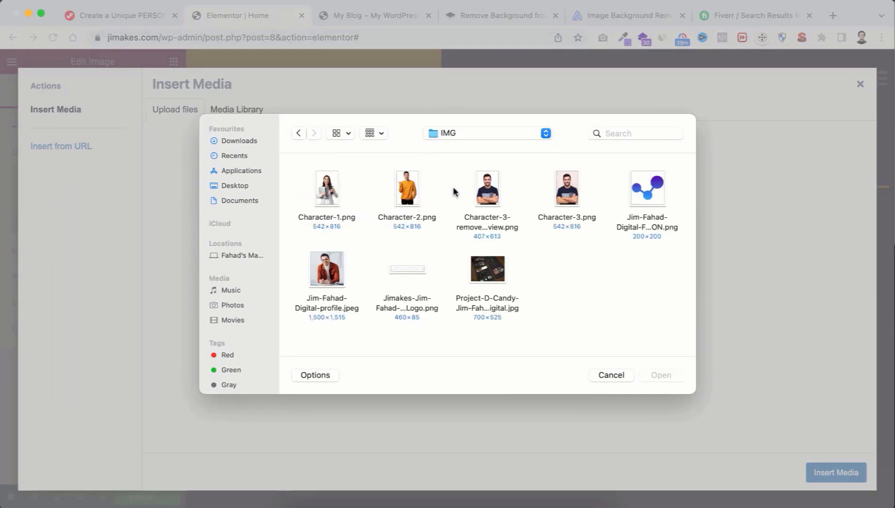
click(328, 275)
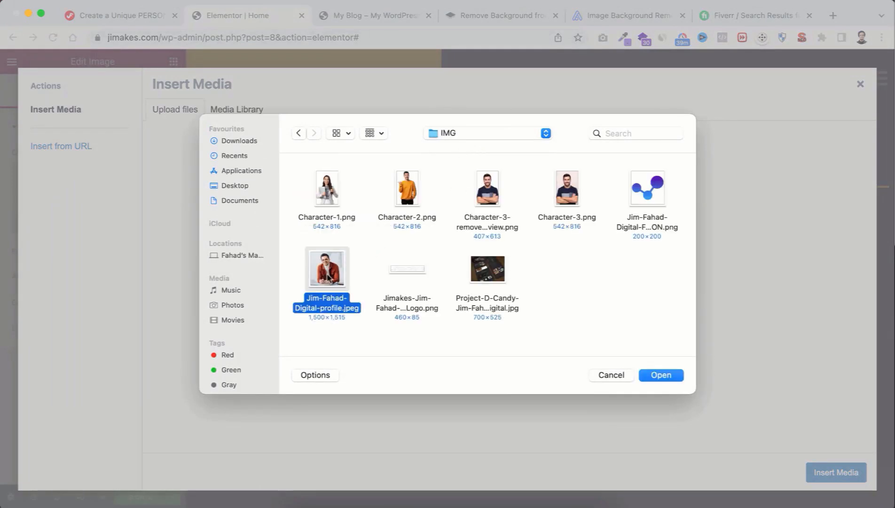
click(663, 373)
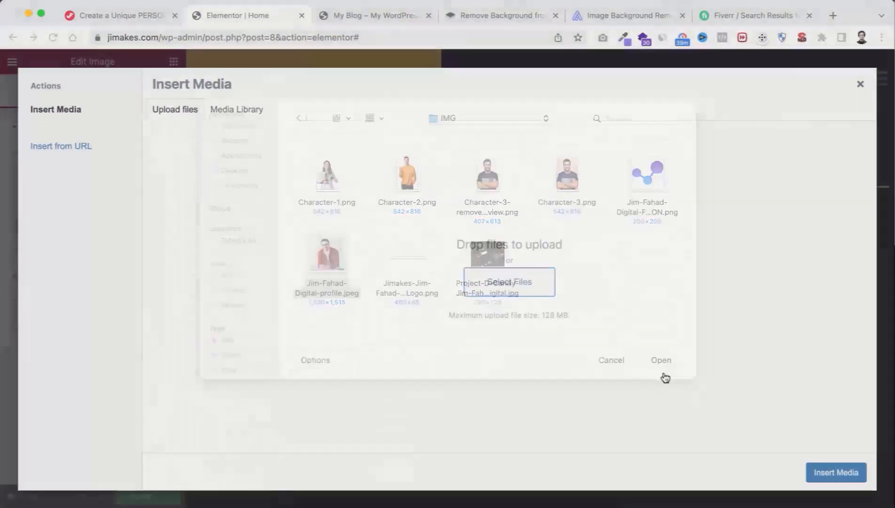
click(826, 471)
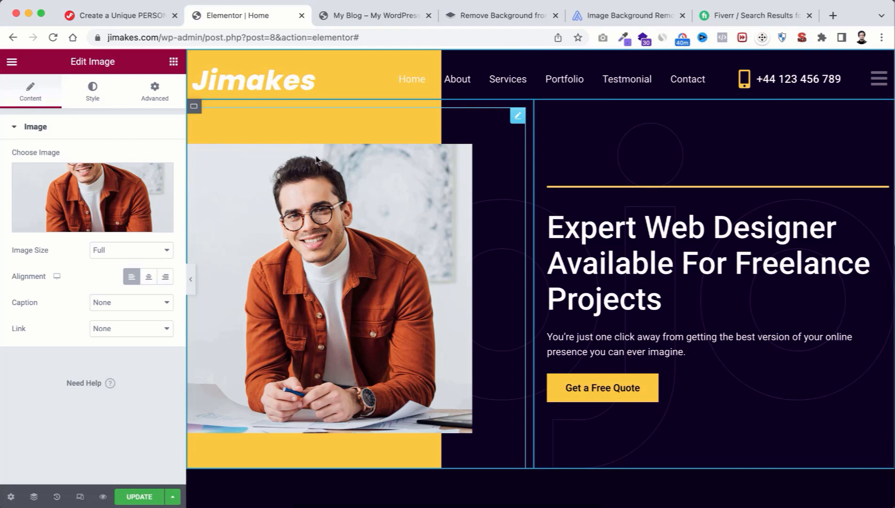
Preview the page with the new hero photo, then switch to the remove.bg site
mouse_move(100, 176)
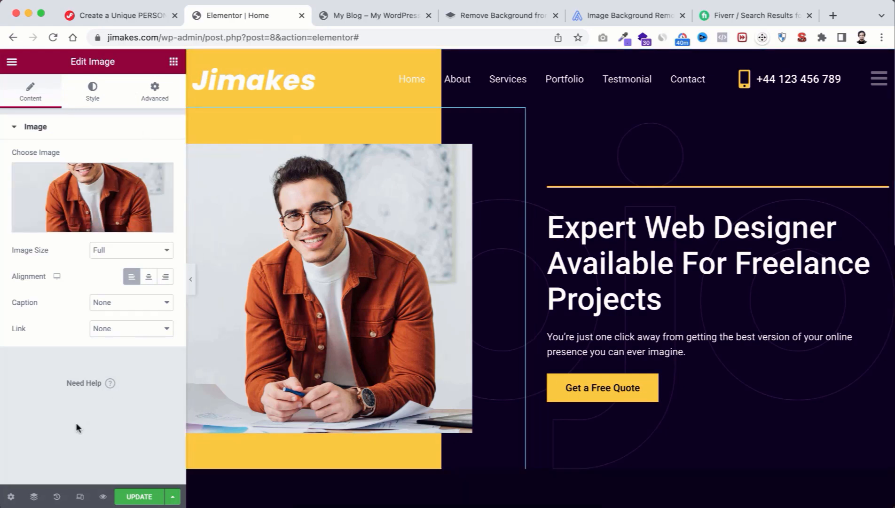
mouse_move(120, 219)
click(191, 280)
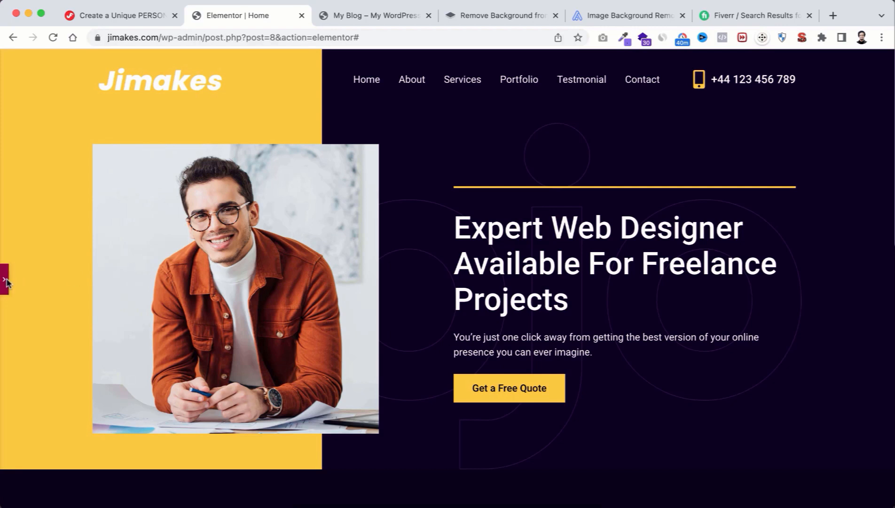
click(319, 256)
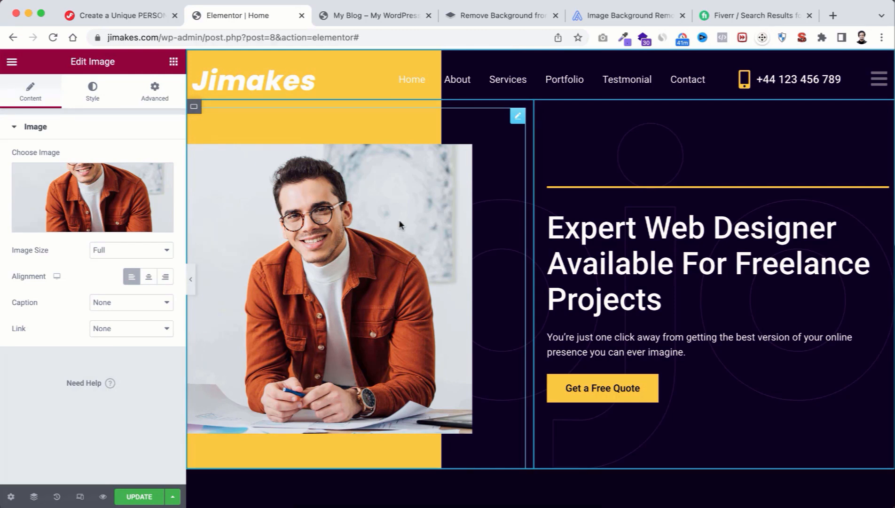
click(491, 17)
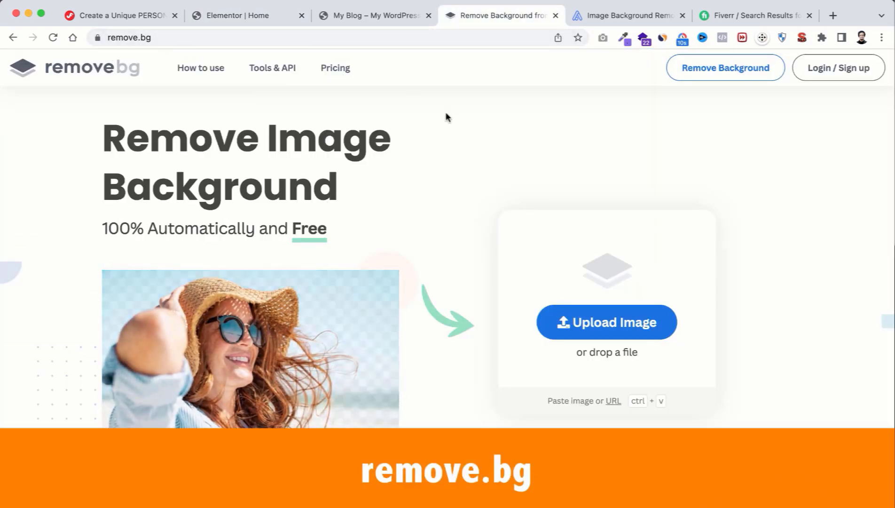
Remove the background from Character-3.png on removal.ai and download the PNG cutout
click(609, 15)
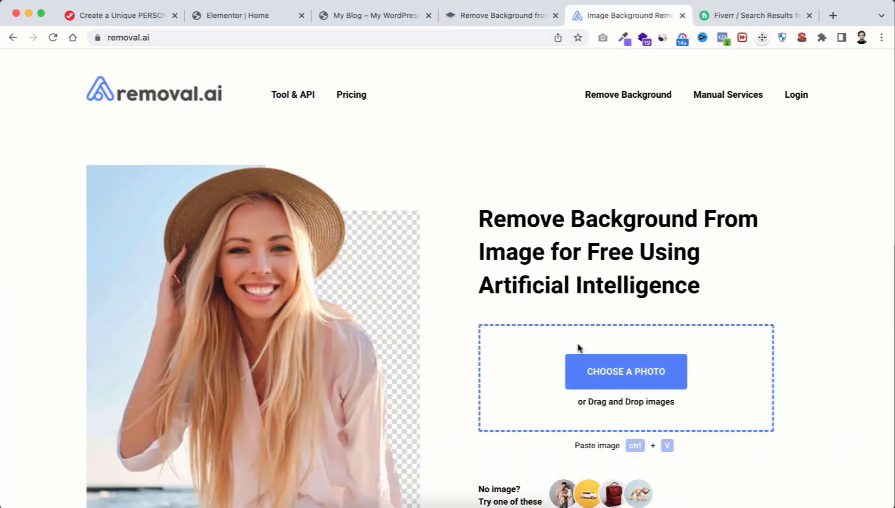
scroll(637, 241, down, 2)
scroll(637, 241, up, 2)
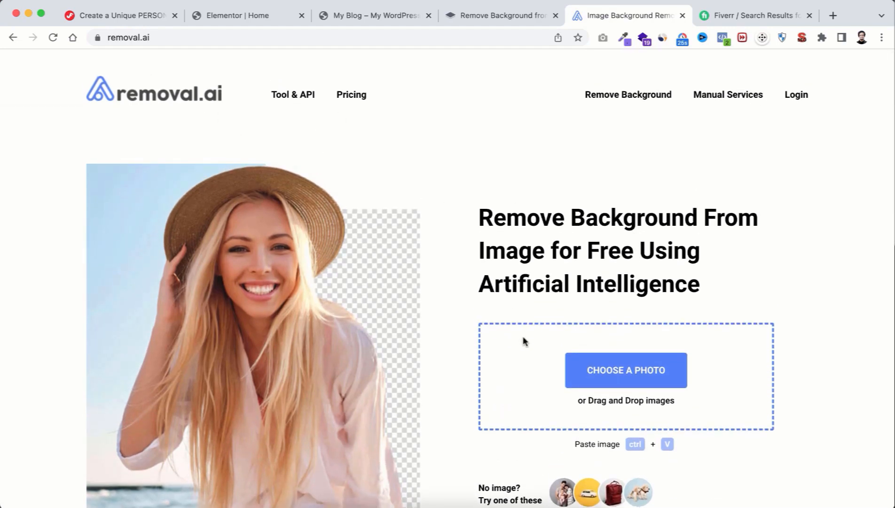
scroll(523, 339, down, 2)
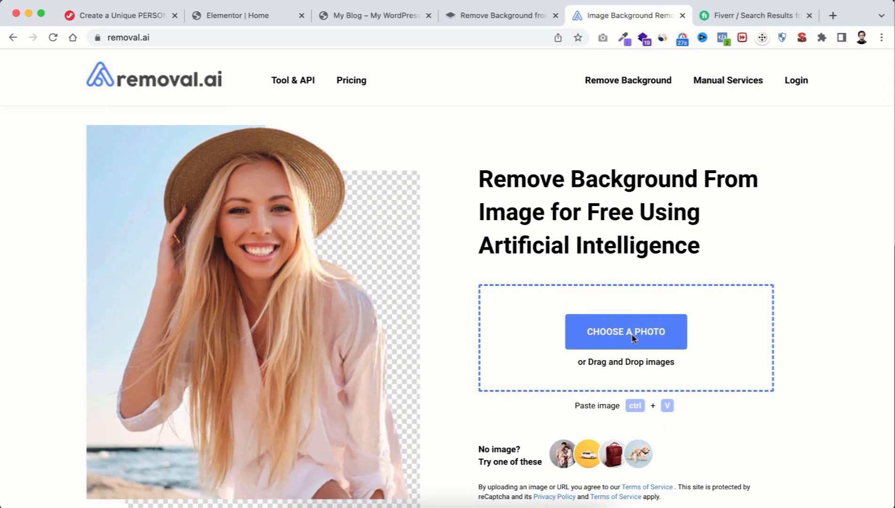
click(616, 337)
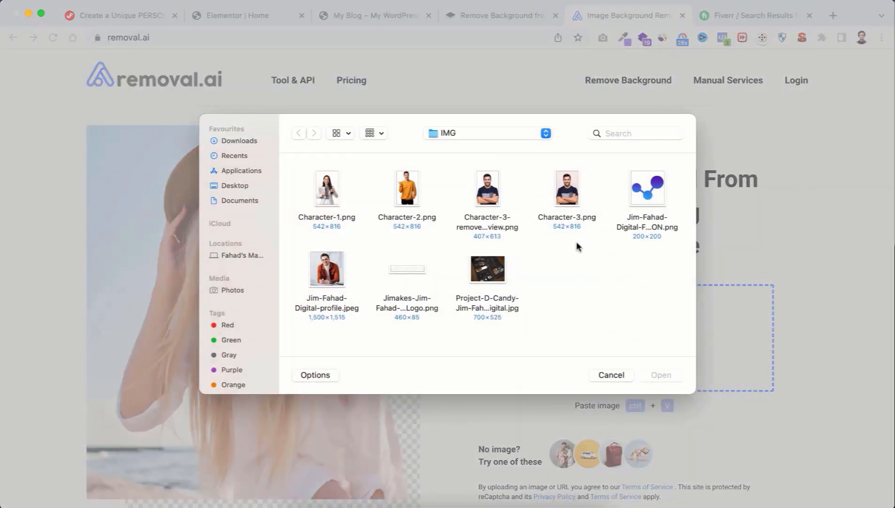
click(571, 189)
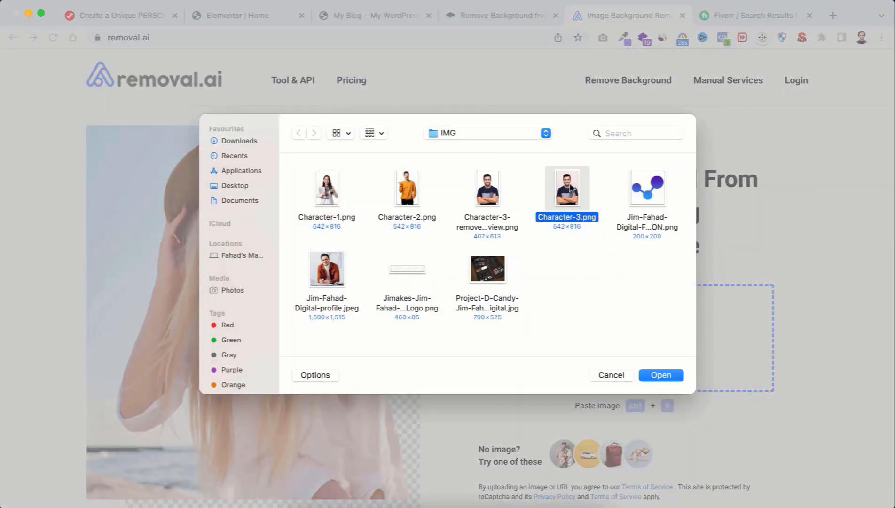
click(663, 376)
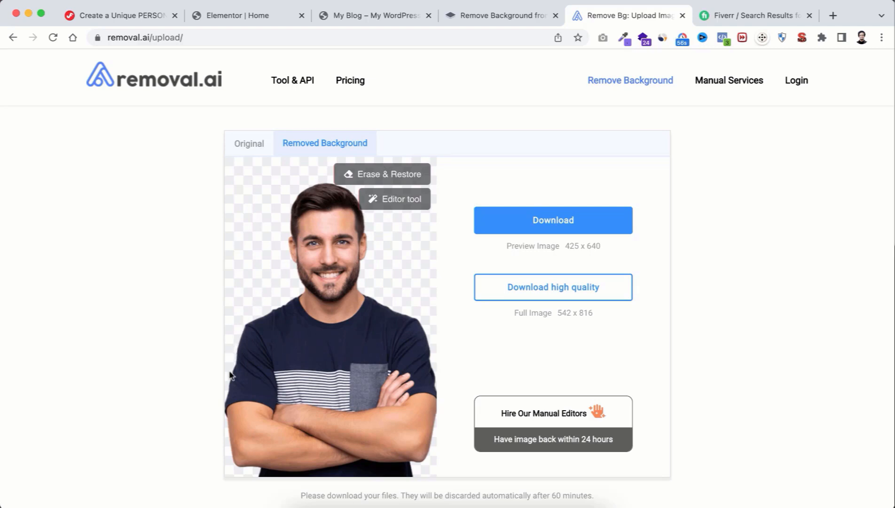
click(556, 221)
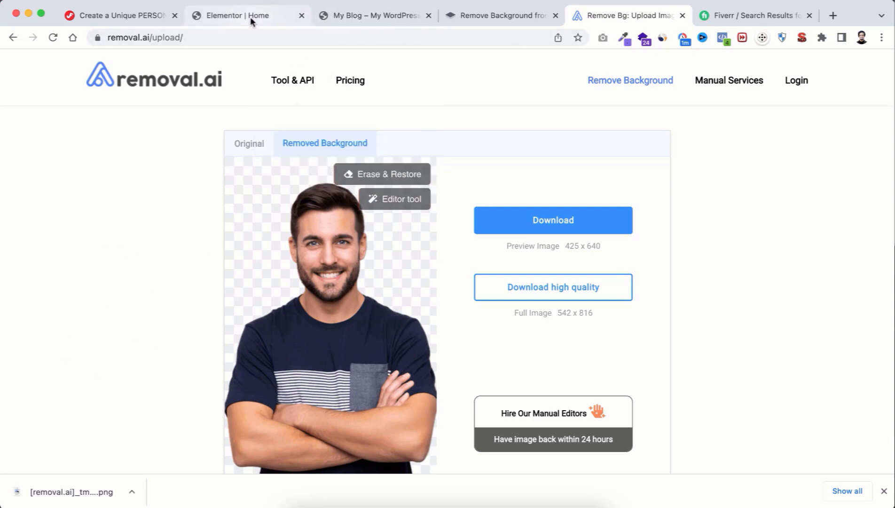
Upload the background-removed Character-3 PNG and insert it as the hero image
click(267, 19)
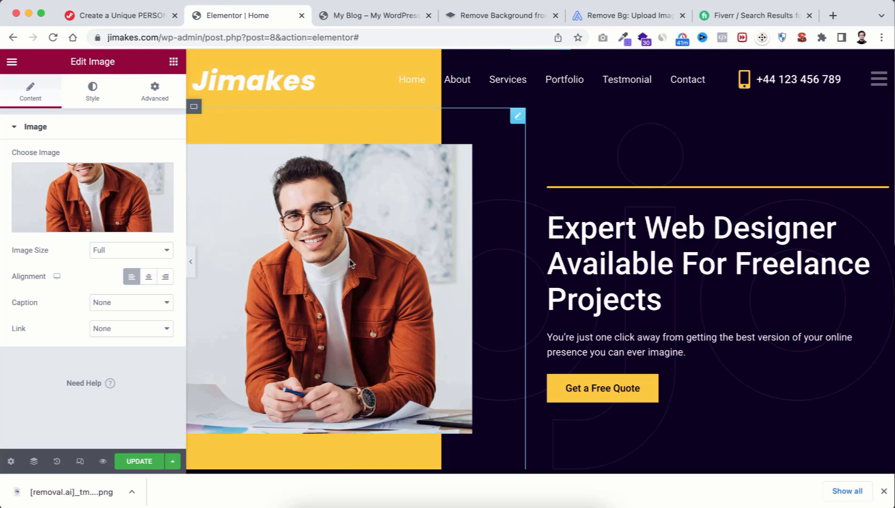
click(100, 198)
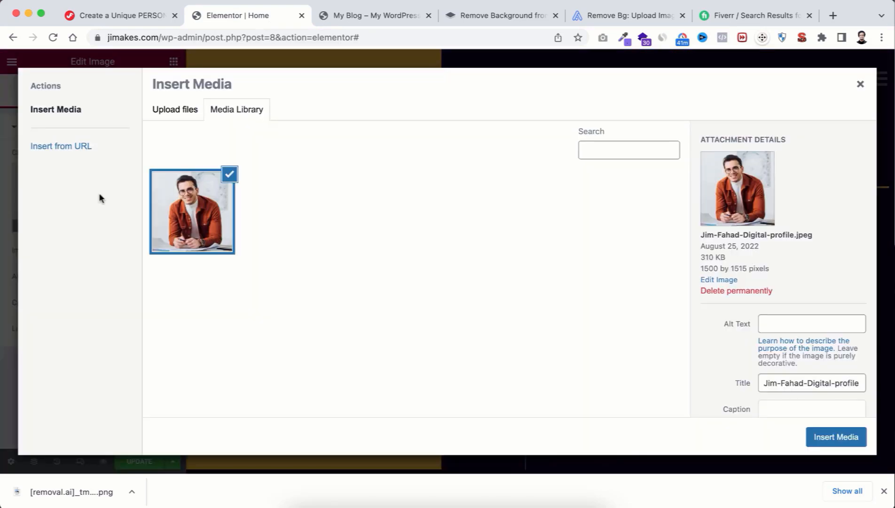
click(179, 109)
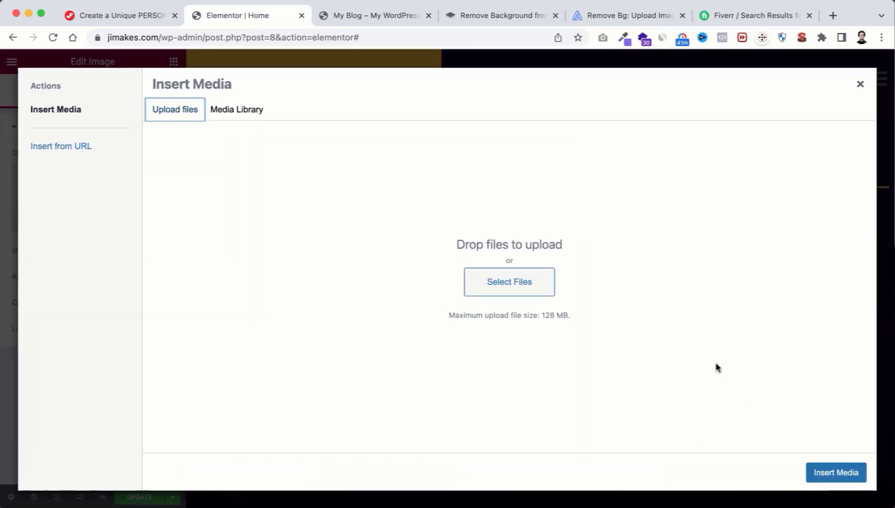
click(521, 283)
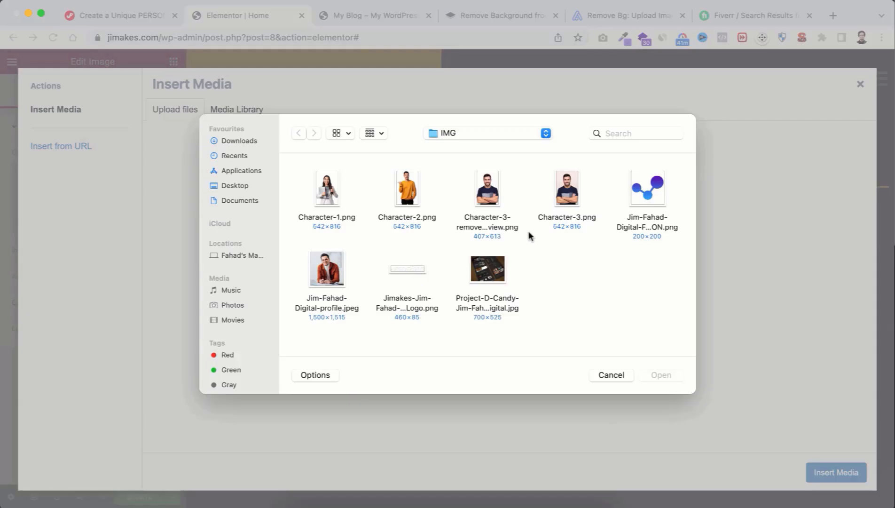
click(492, 190)
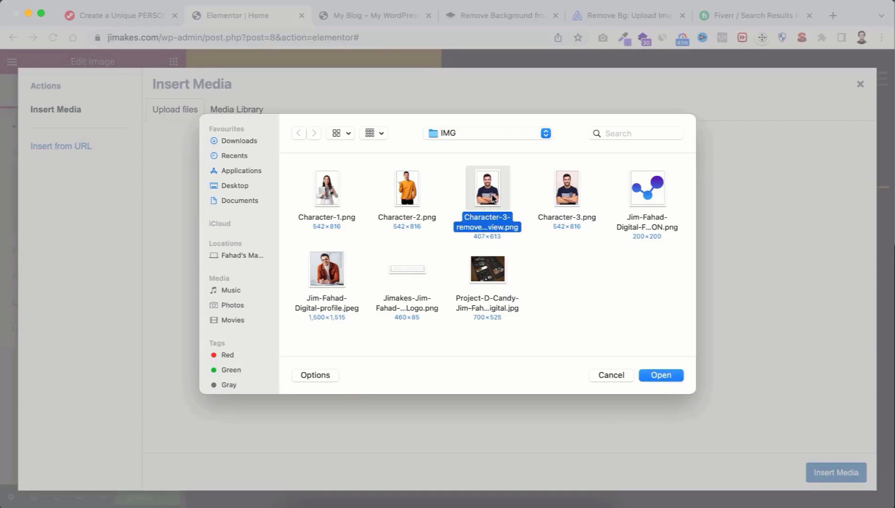
click(661, 375)
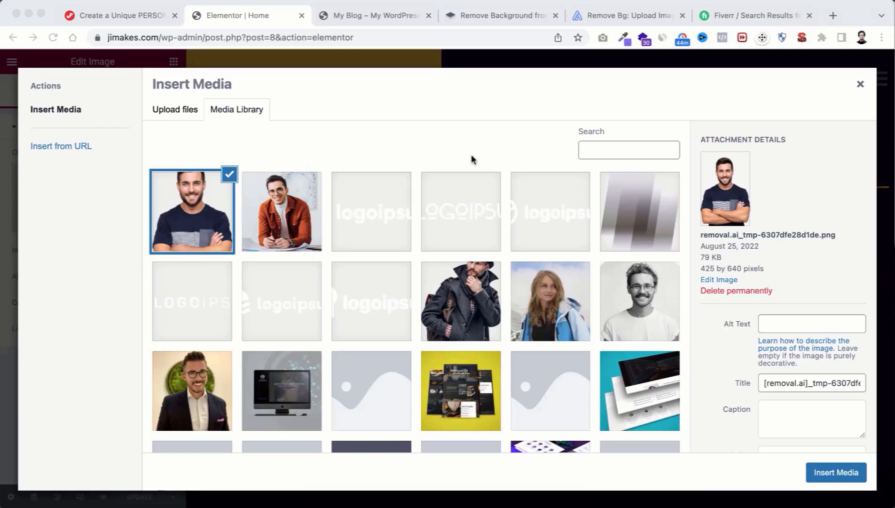
click(835, 472)
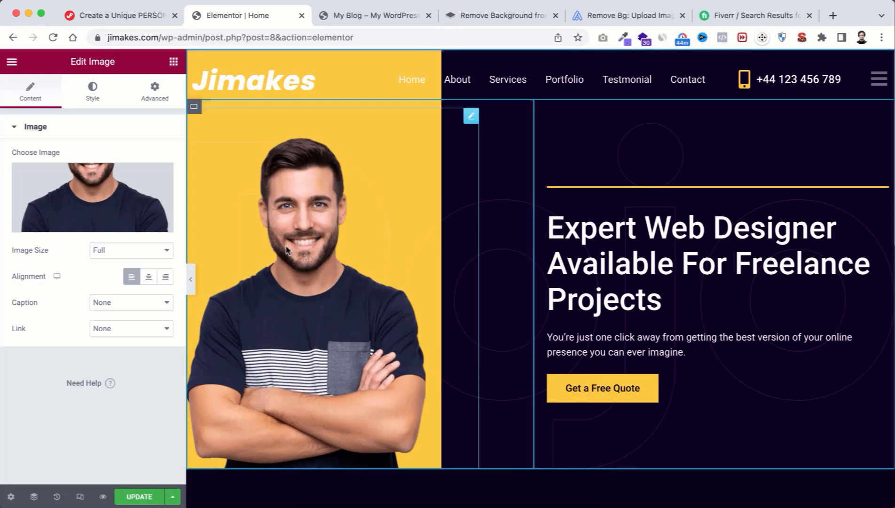
Preview the page without the editing panel, then return to the remove.bg site
click(192, 280)
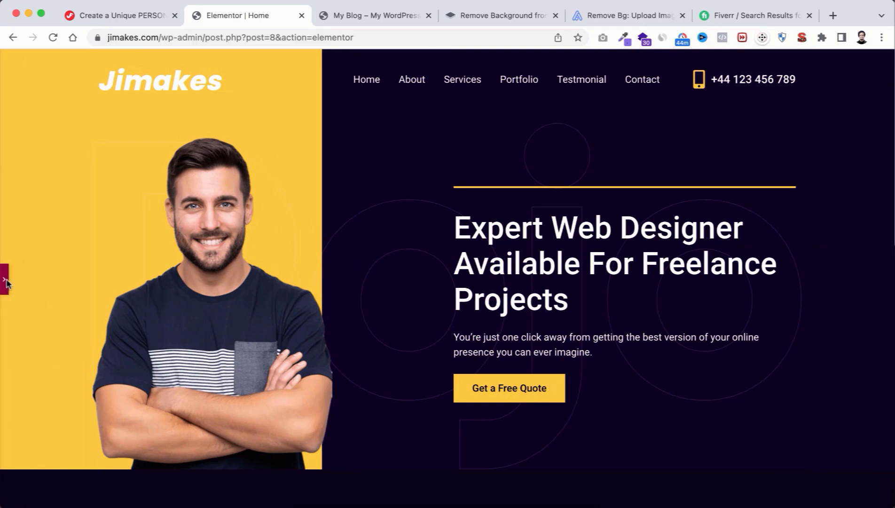
click(366, 165)
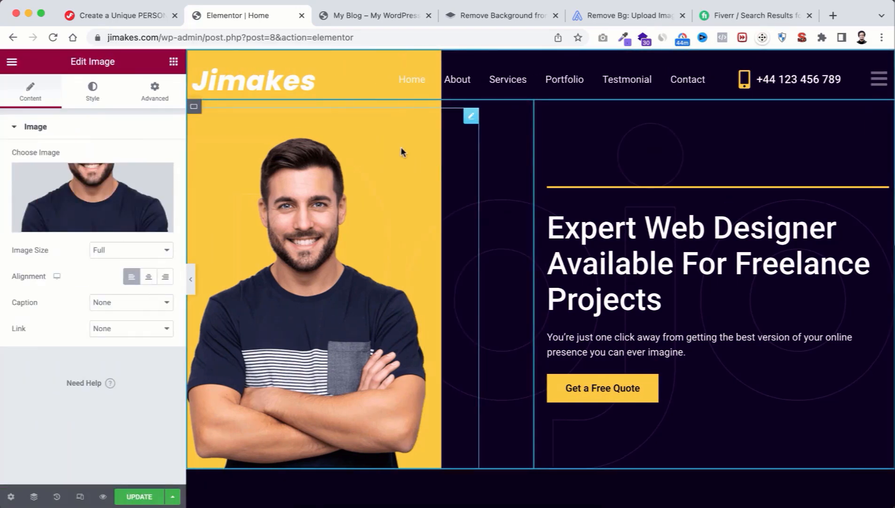
click(502, 18)
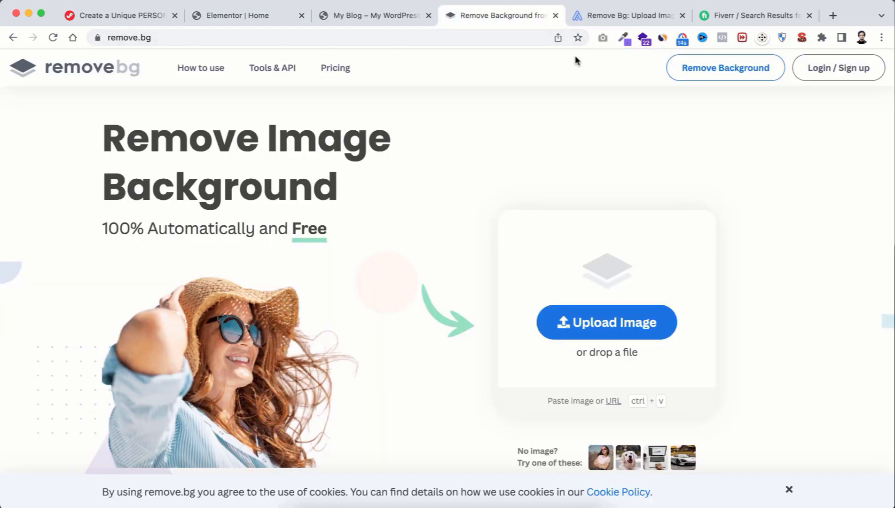
click(609, 15)
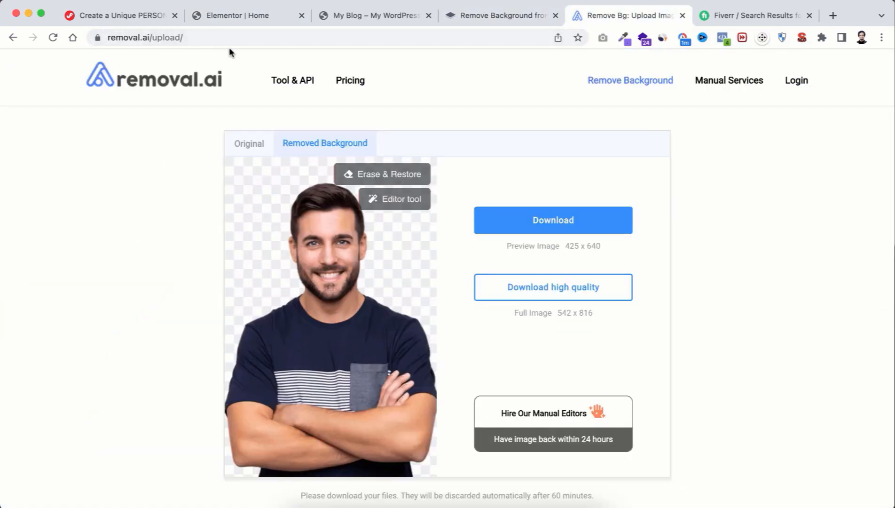
scroll(191, 329, down, 3)
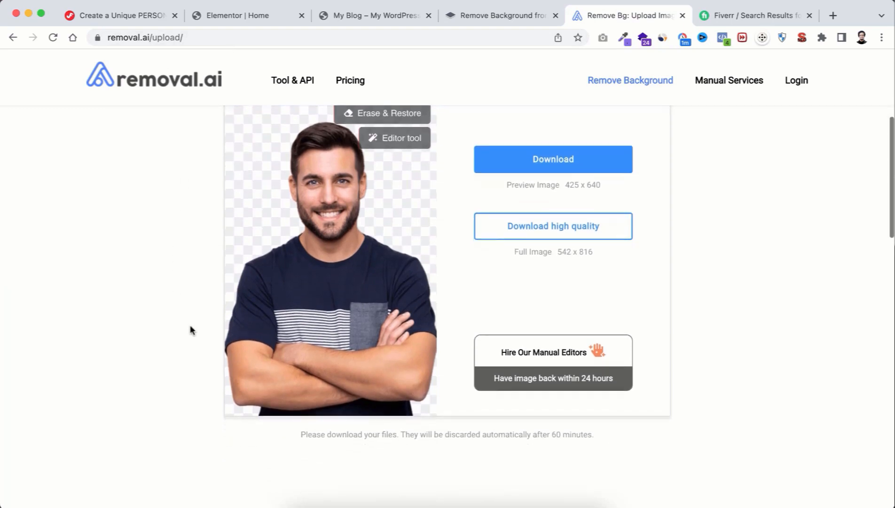
scroll(191, 329, up, 6)
scroll(184, 286, down, 3)
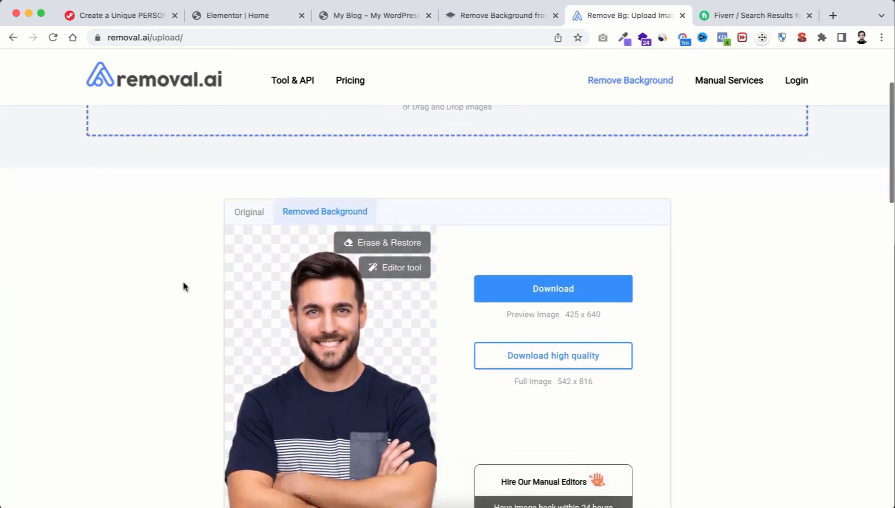
scroll(185, 287, down, 2)
scroll(185, 287, up, 2)
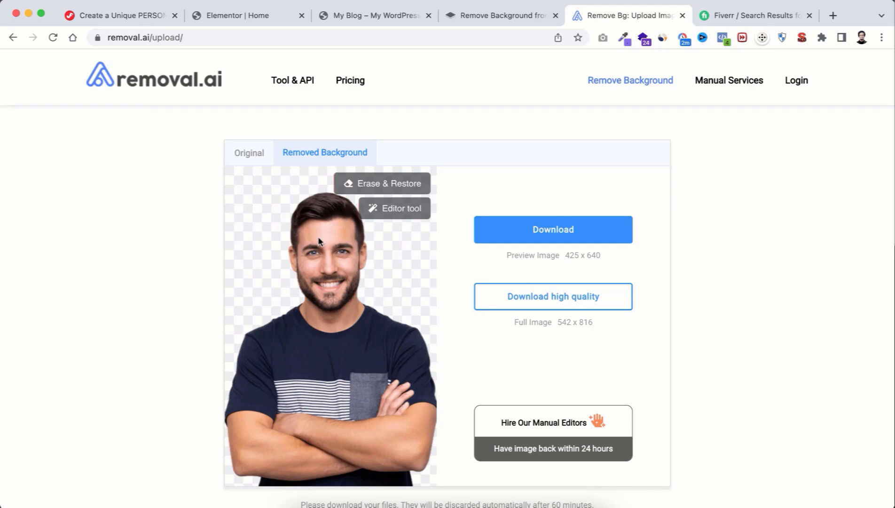
click(501, 15)
click(581, 15)
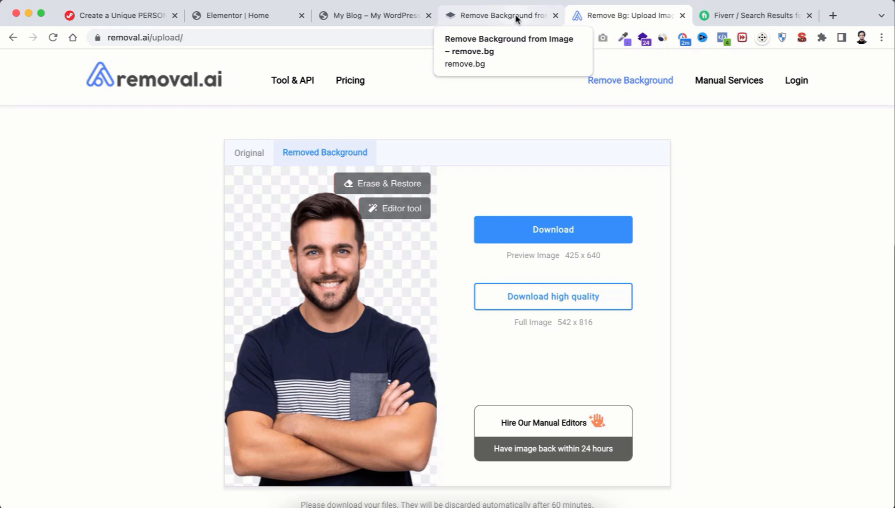
click(516, 14)
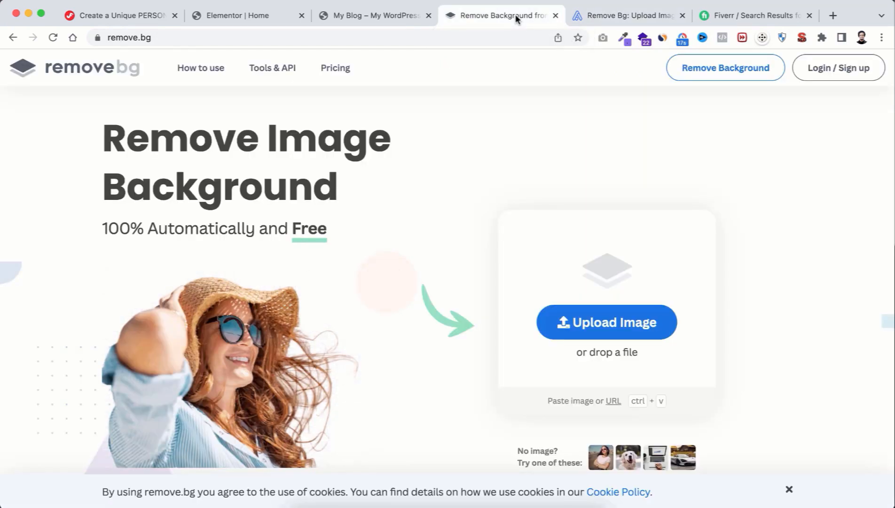
Switch to Fiverr and browse the 'background removal' gig results: 50,579 services, starting at $5
click(751, 18)
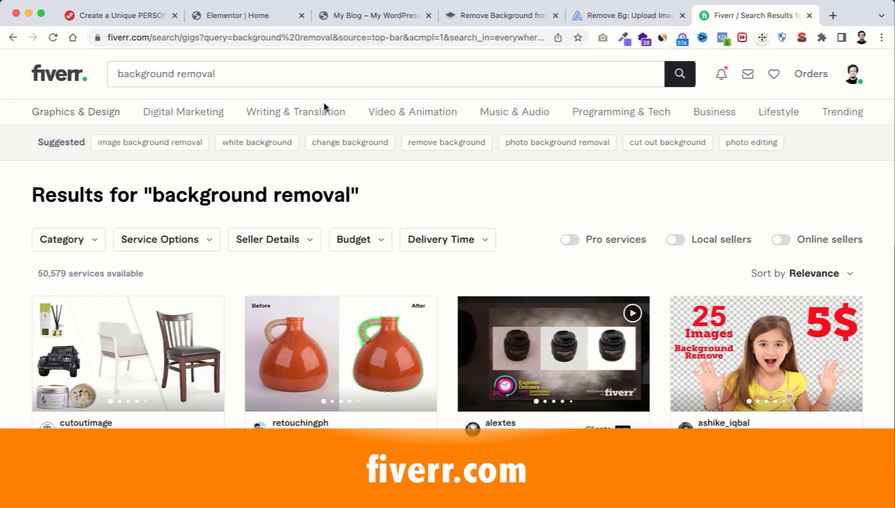
click(232, 78)
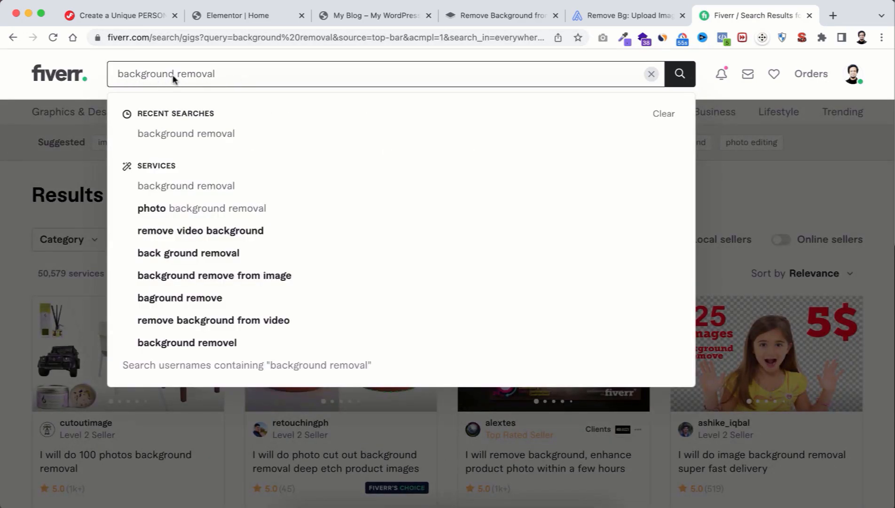
click(97, 94)
scroll(464, 374, down, 3)
scroll(462, 374, down, 2)
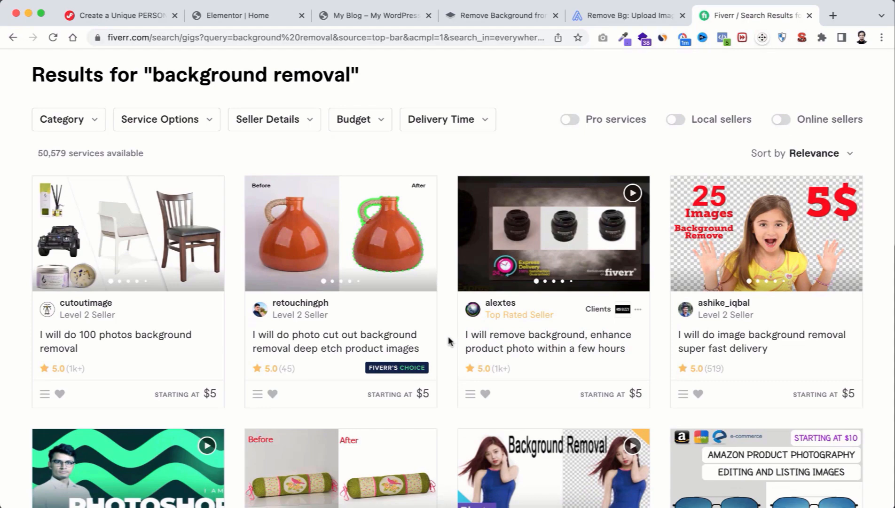
scroll(448, 337, down, 5)
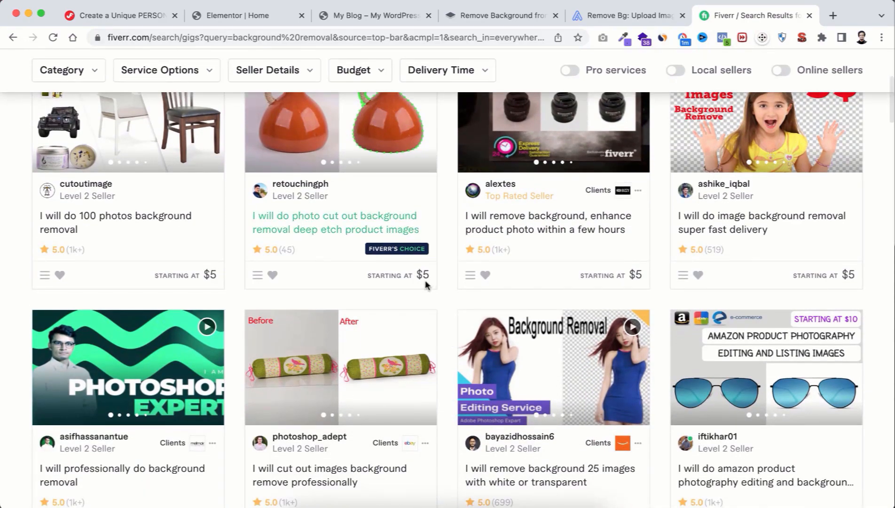
scroll(442, 279, up, 10)
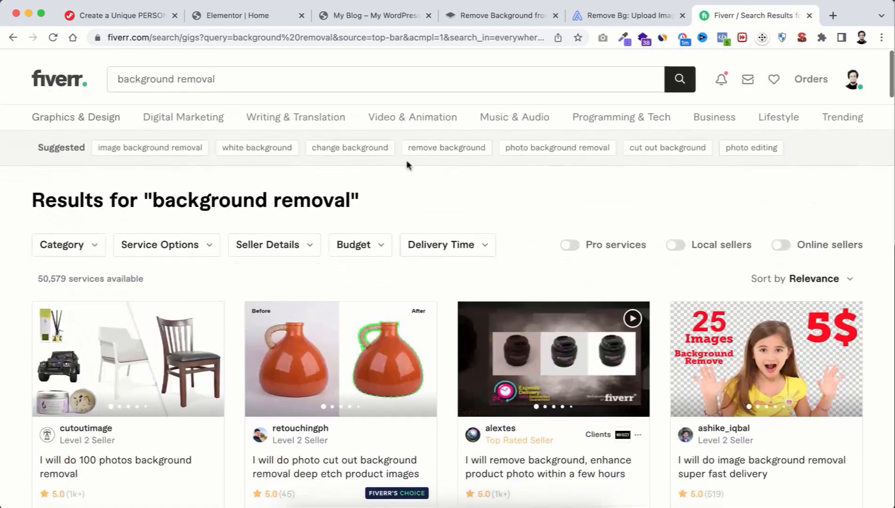
Back in Elementor, replace the hero image with portfolio-image-1.png from the Media Library
click(265, 15)
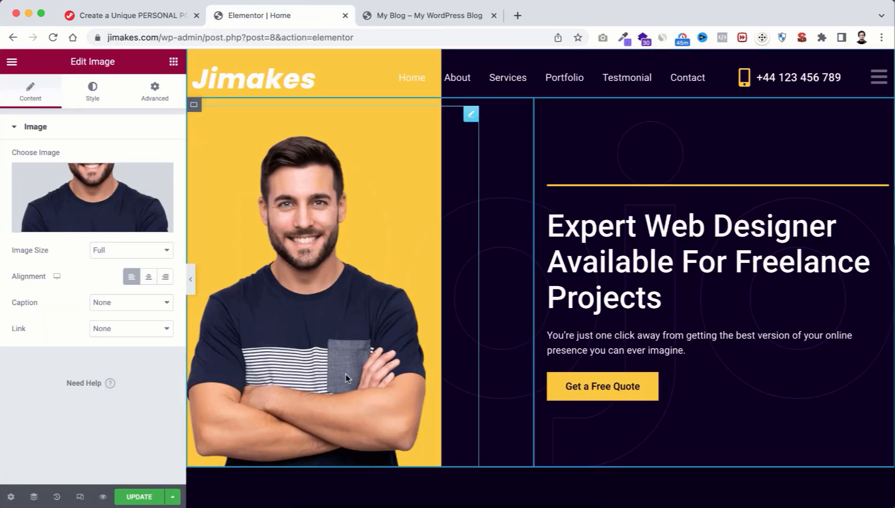
scroll(345, 379, down, 1)
scroll(345, 379, up, 1)
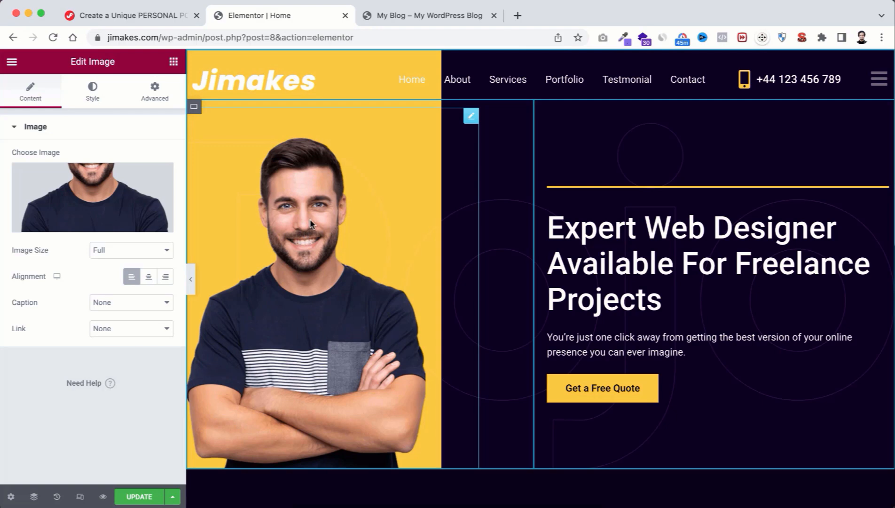
click(103, 193)
scroll(329, 300, down, 6)
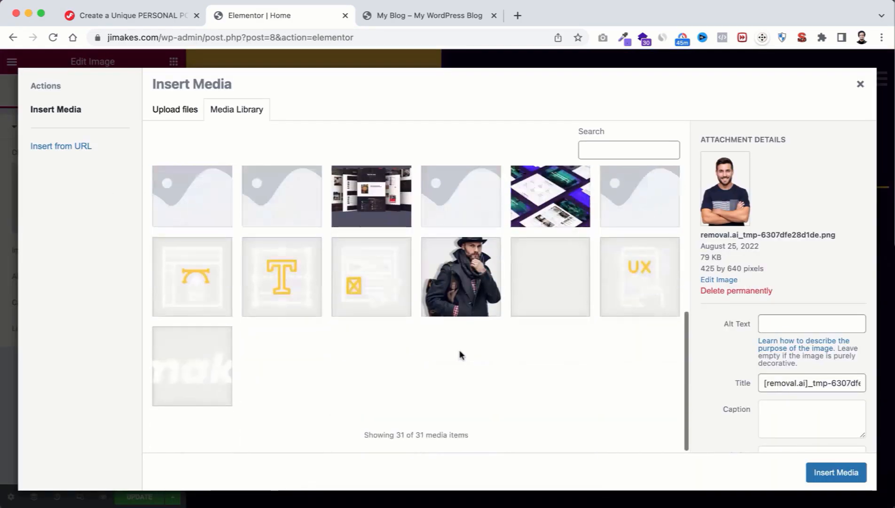
click(462, 285)
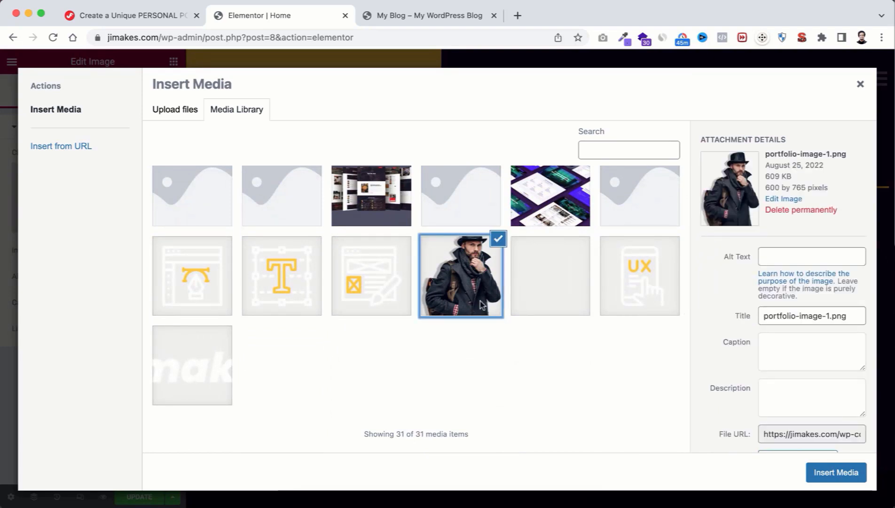
click(835, 472)
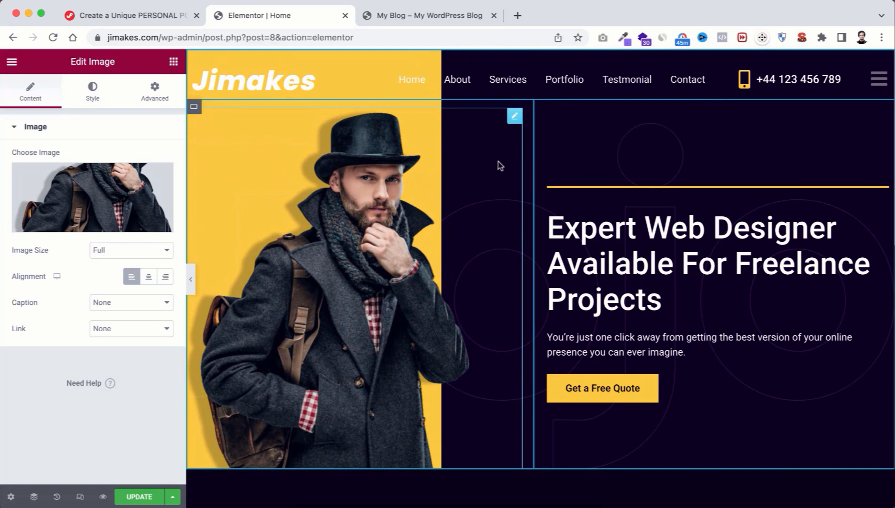
Open the Navigator from the image's context menu, select the hero section's Container and collapse it
right_click(506, 150)
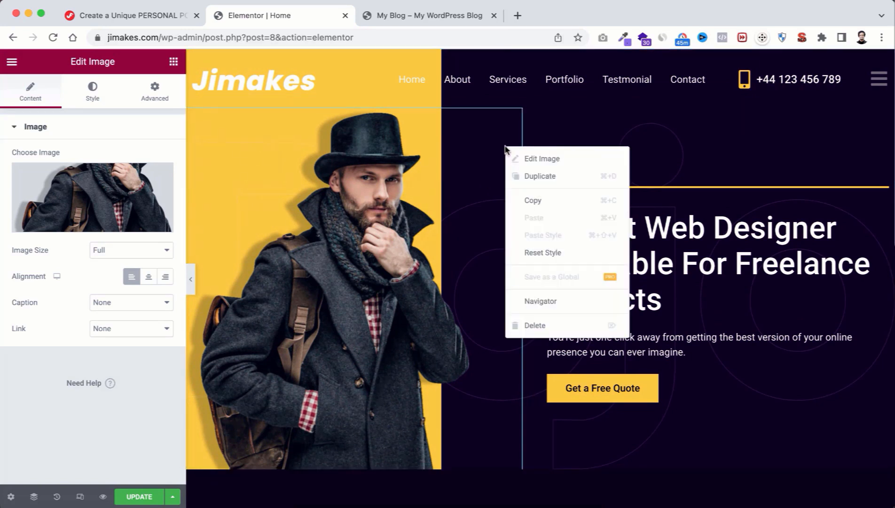
click(544, 300)
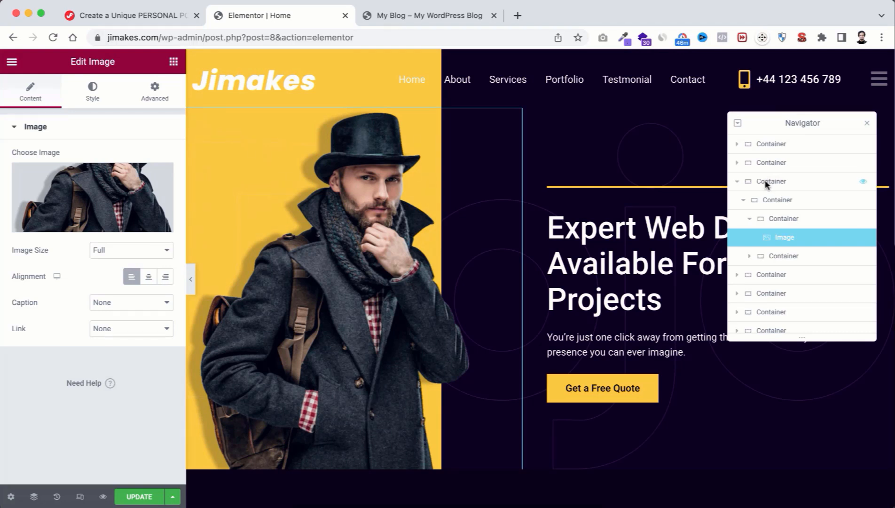
click(764, 277)
scroll(579, 391, down, 3)
scroll(579, 393, down, 3)
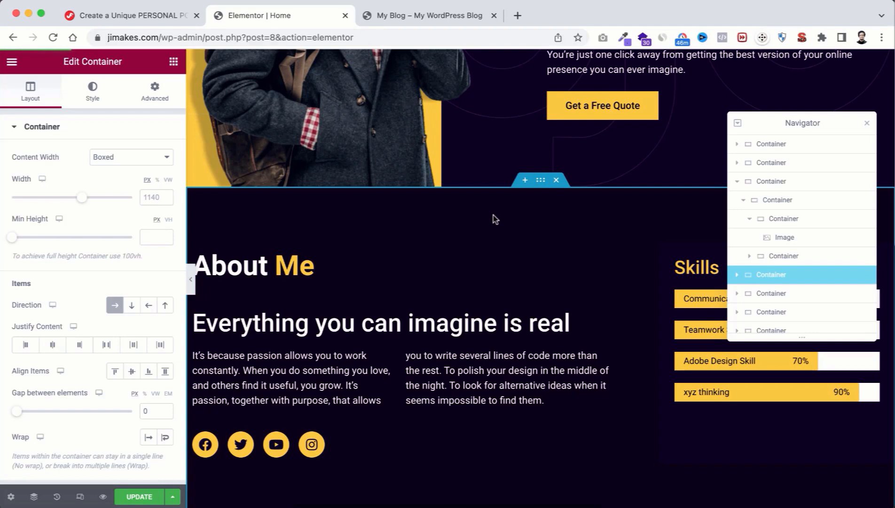
scroll(493, 219, up, 6)
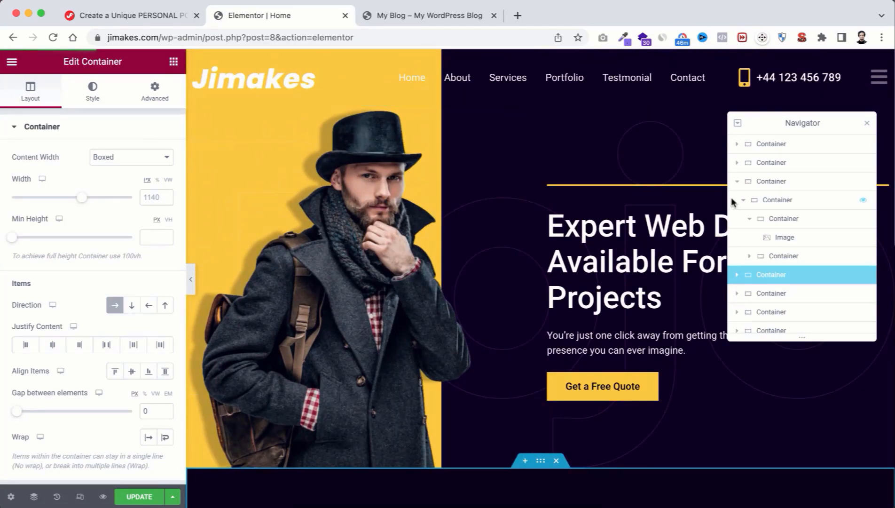
click(760, 183)
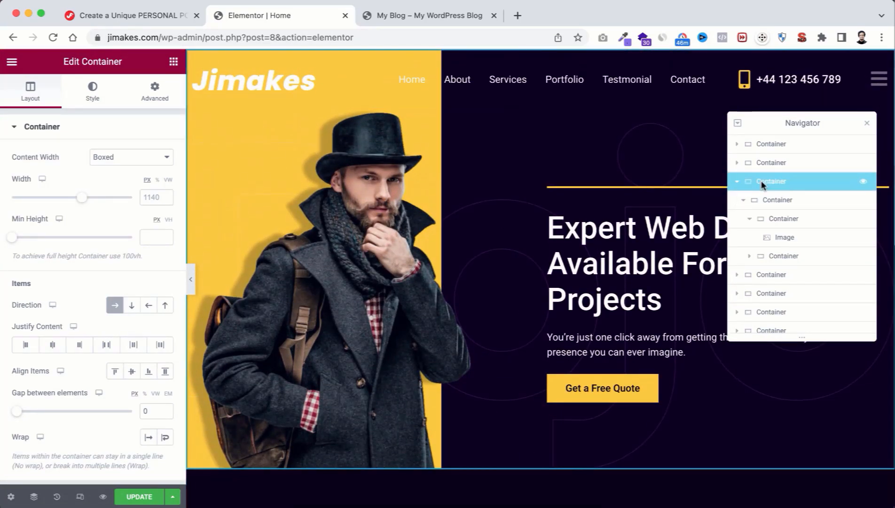
click(736, 181)
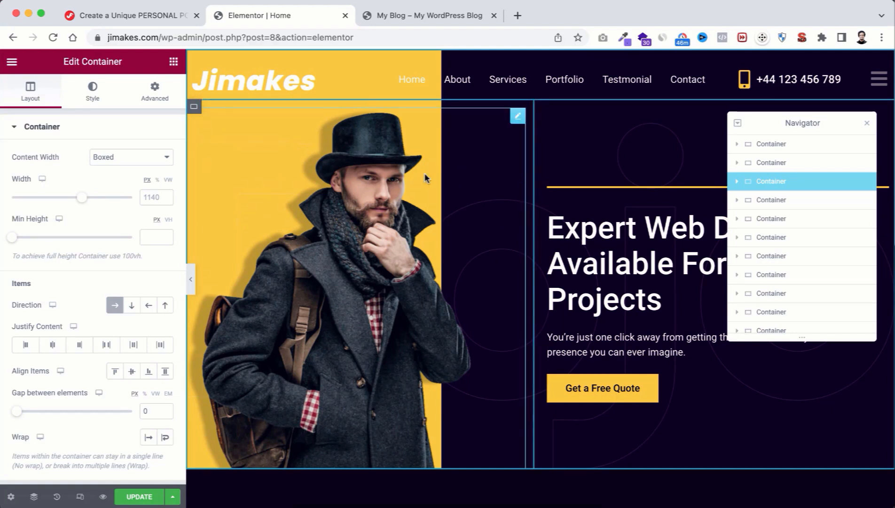
Try a purple hero background colour, then restore the original yellow #FCCA2E
click(94, 94)
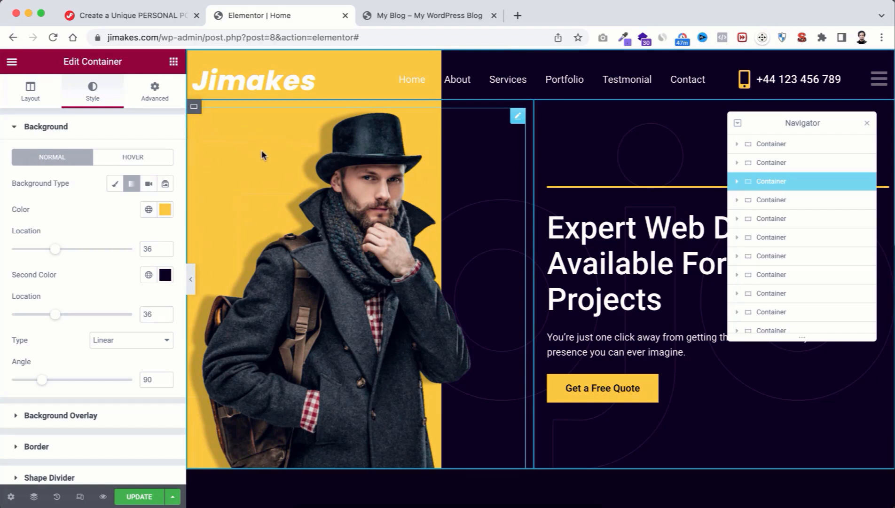
click(166, 208)
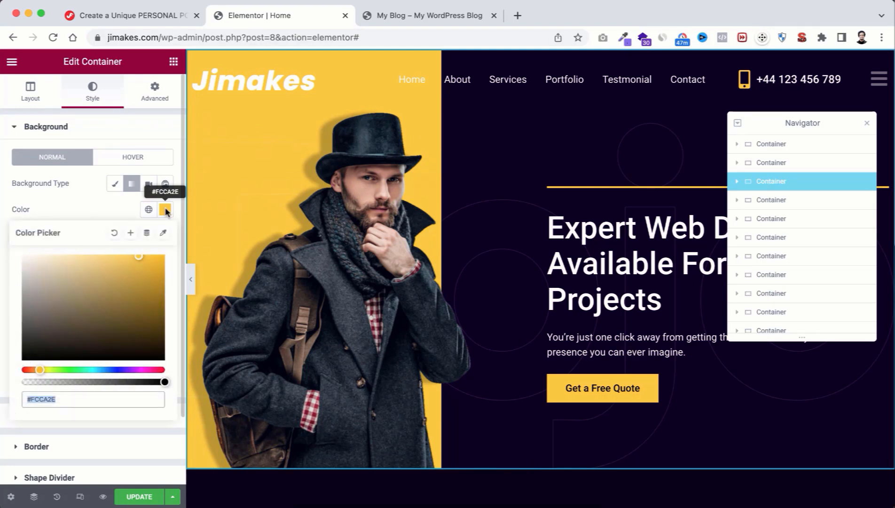
click(118, 369)
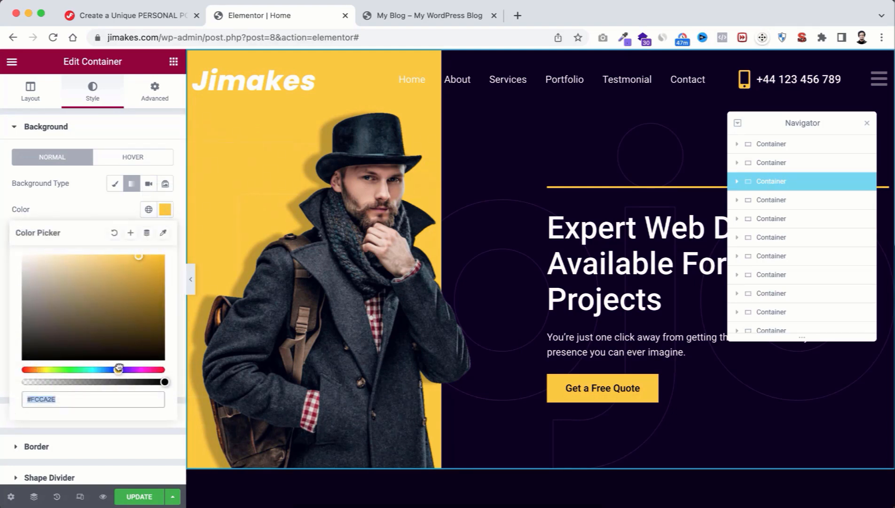
drag(119, 369, 125, 369)
drag(120, 266, 83, 243)
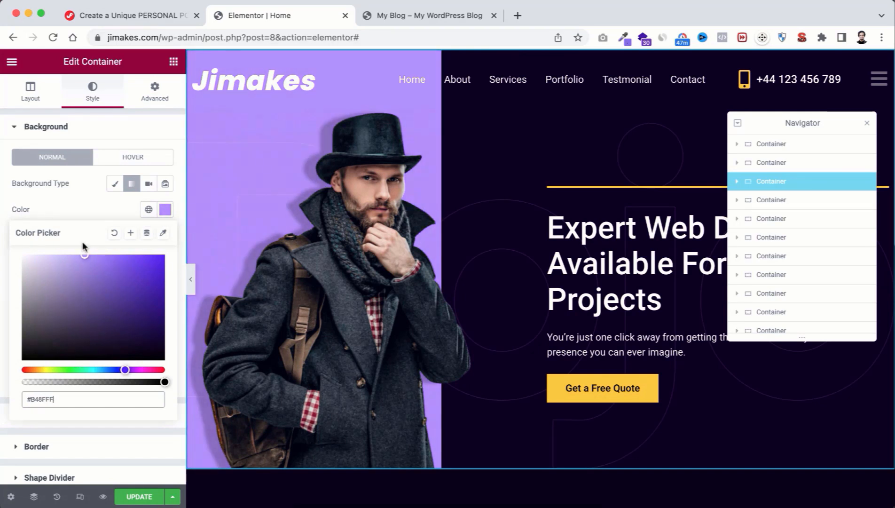
drag(59, 399, 1, 398)
key(super+v)
click(72, 205)
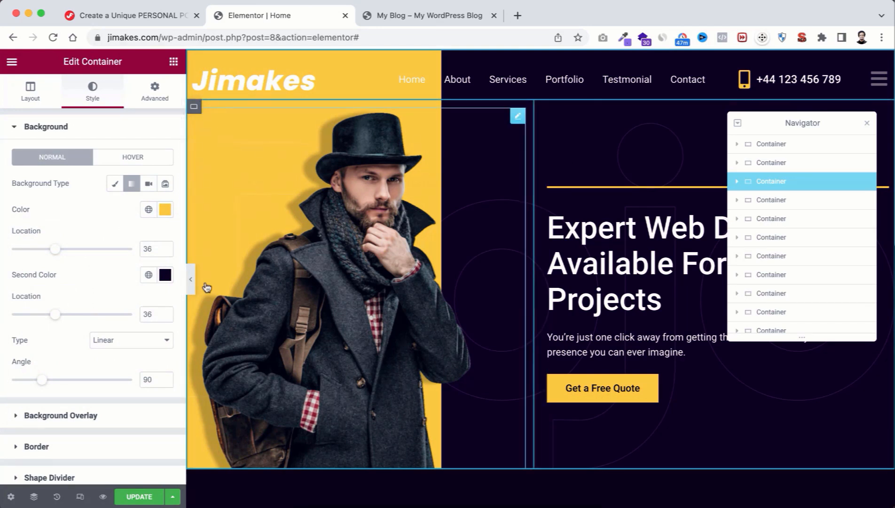
Check the gradient's second colour and angle, then close the Navigator panel
click(165, 274)
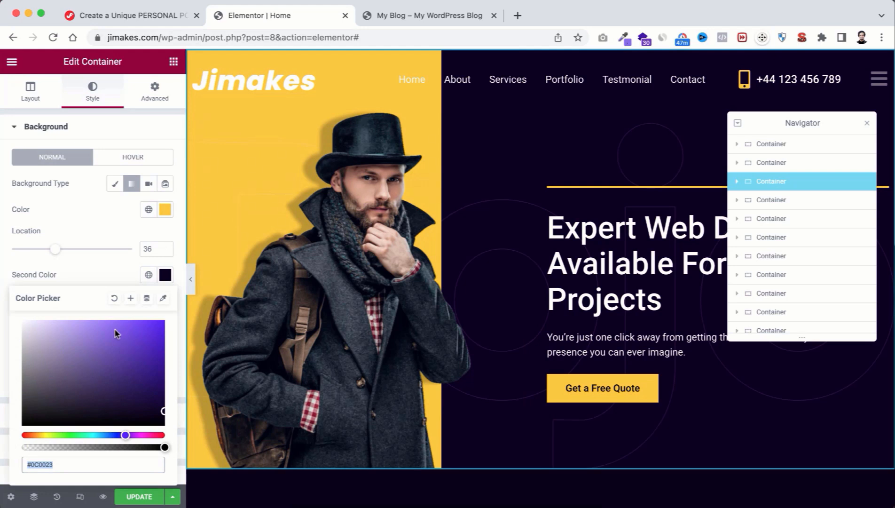
click(107, 270)
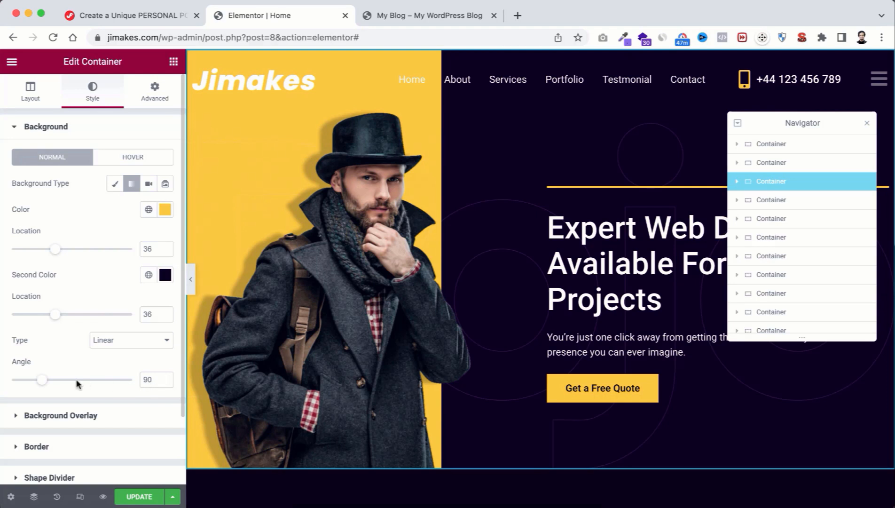
mouse_move(41, 379)
mouse_down()
mouse_move(72, 378)
mouse_move(43, 379)
mouse_up()
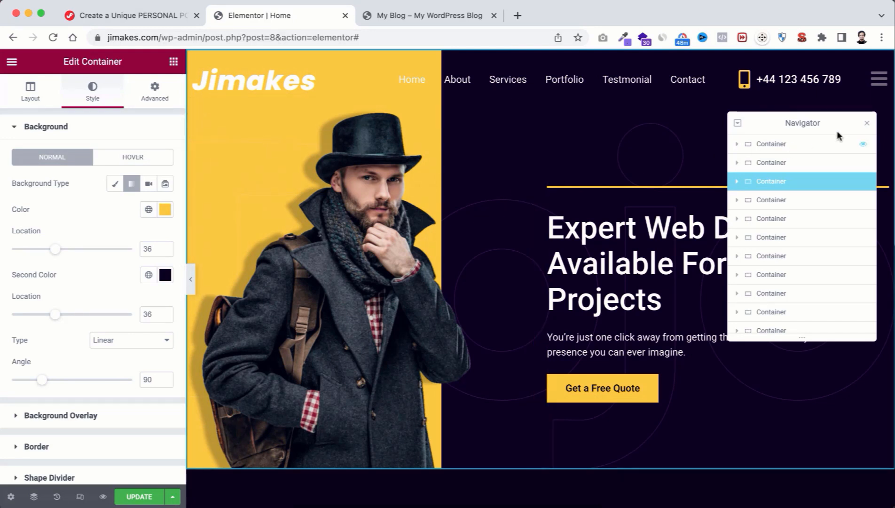
click(867, 124)
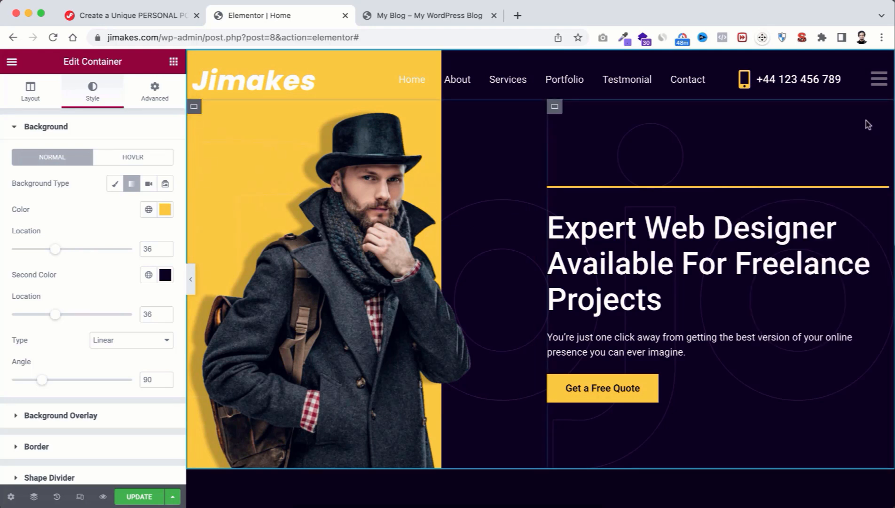
Set the yellow divider's width to 100, then check its colour in the Style tab
click(661, 191)
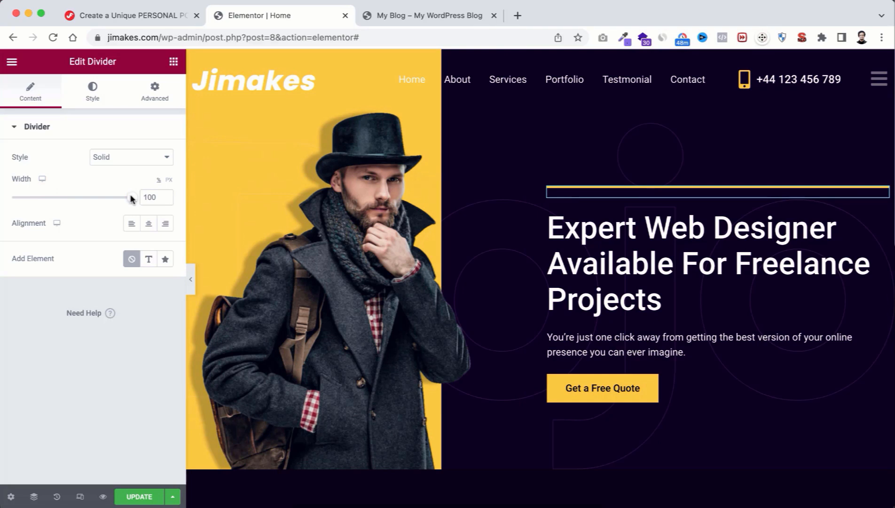
drag(132, 199, 152, 194)
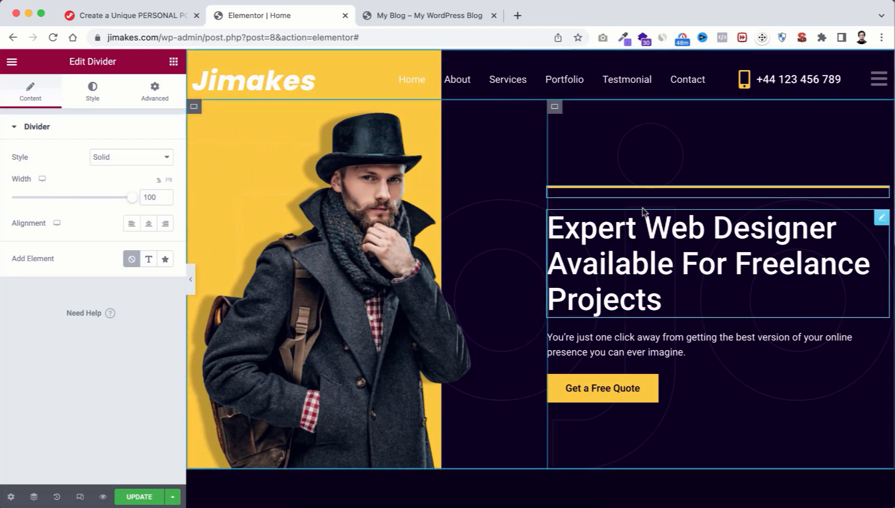
click(99, 85)
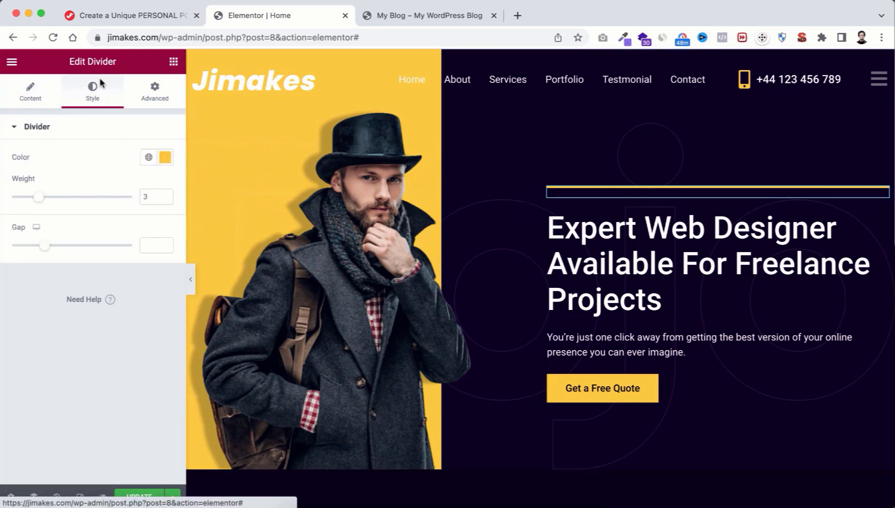
click(165, 158)
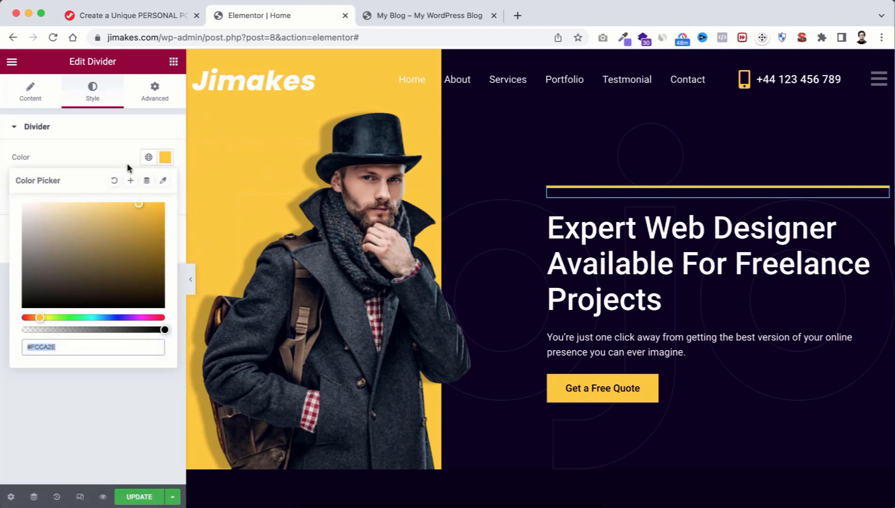
click(107, 155)
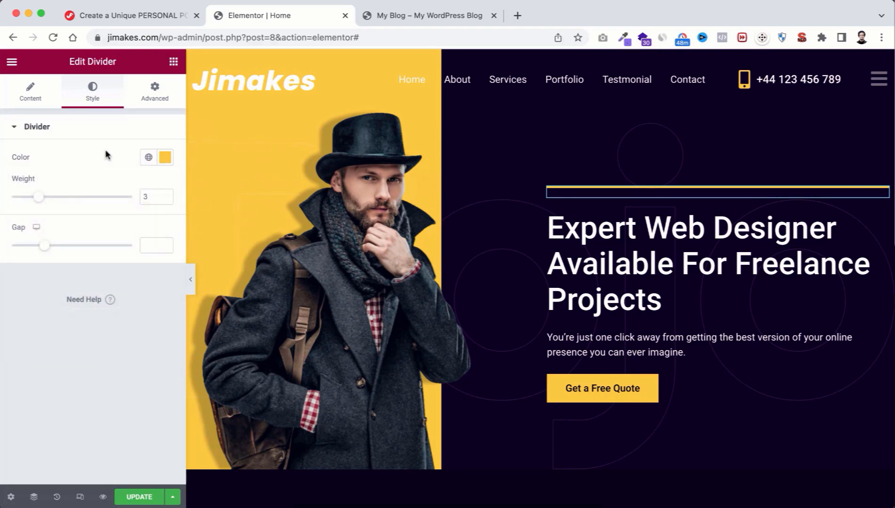
Select the About Me dual heading, try a red first-part colour, and expand the Me part's style
scroll(501, 401, down, 2)
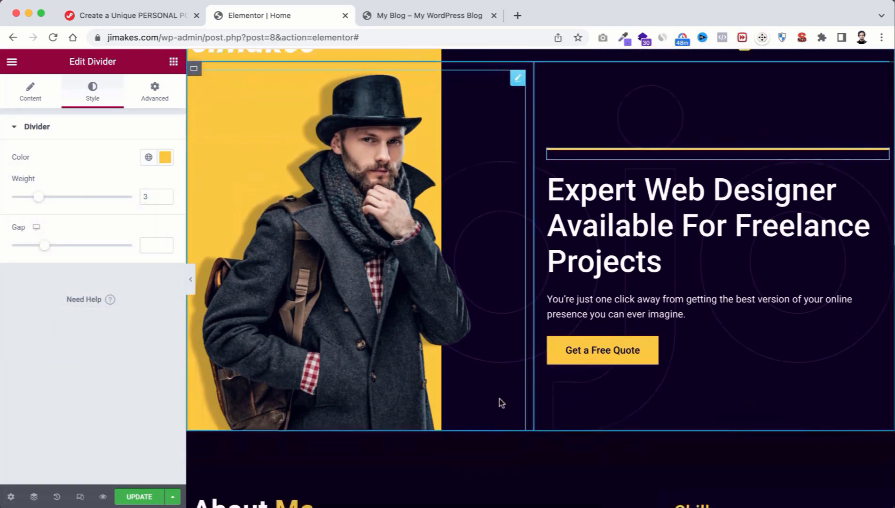
scroll(501, 402, down, 5)
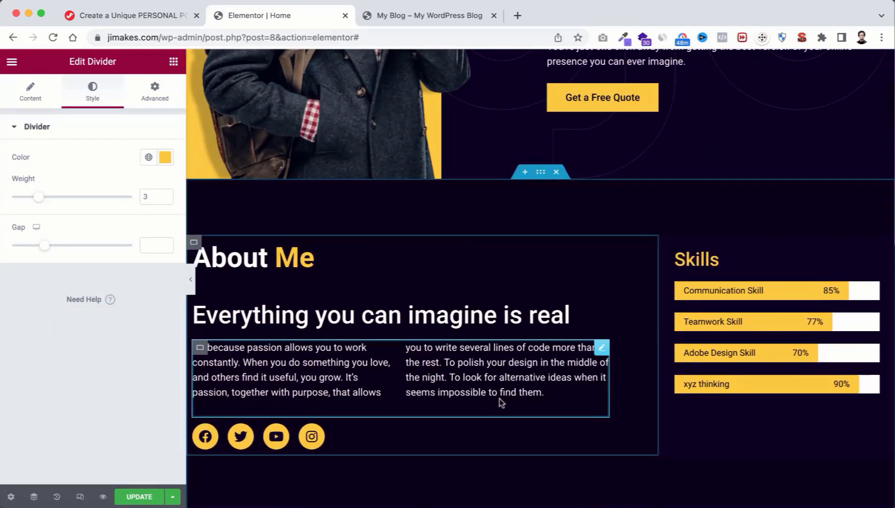
scroll(501, 402, down, 2)
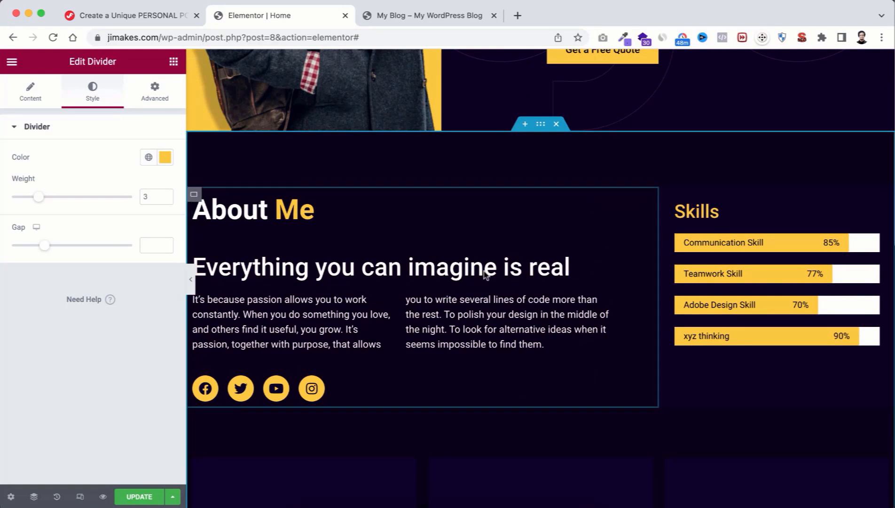
click(255, 210)
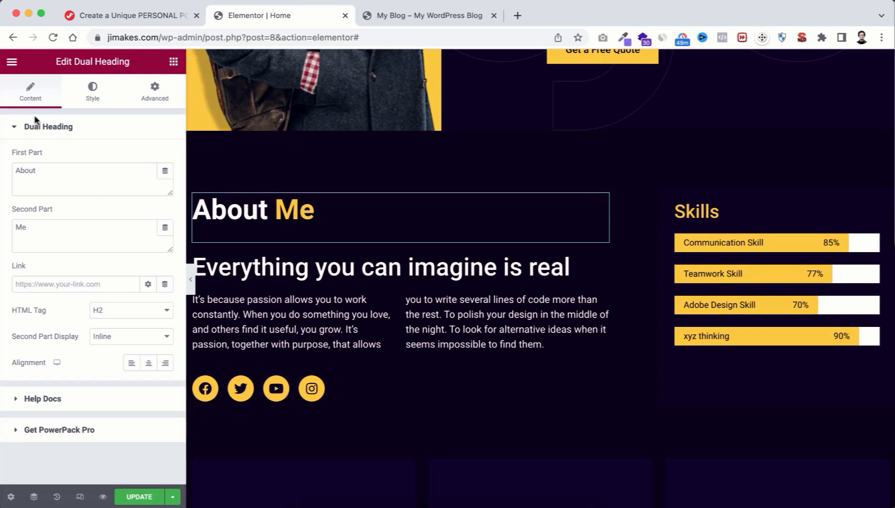
click(94, 91)
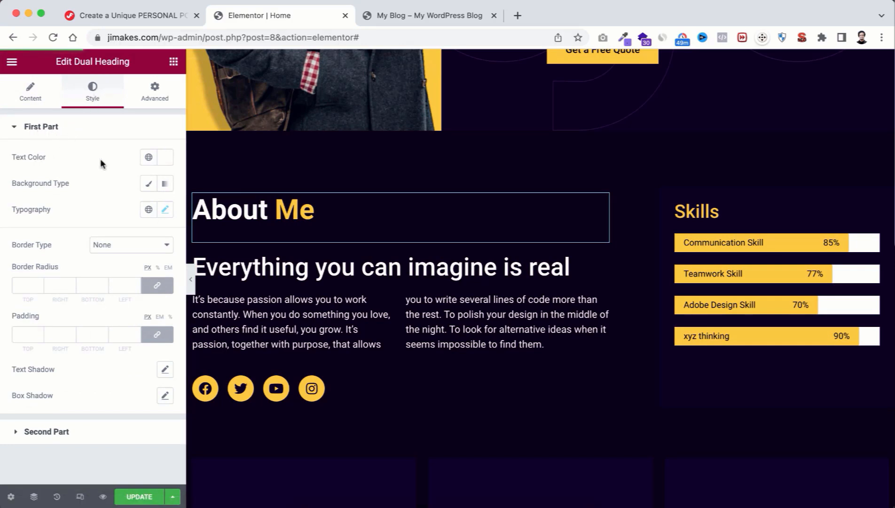
click(165, 157)
drag(107, 244, 12, 193)
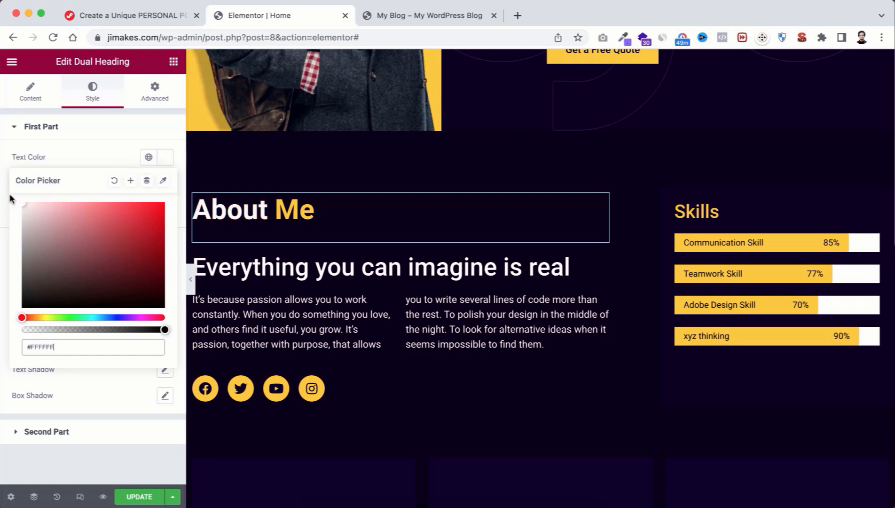
click(71, 160)
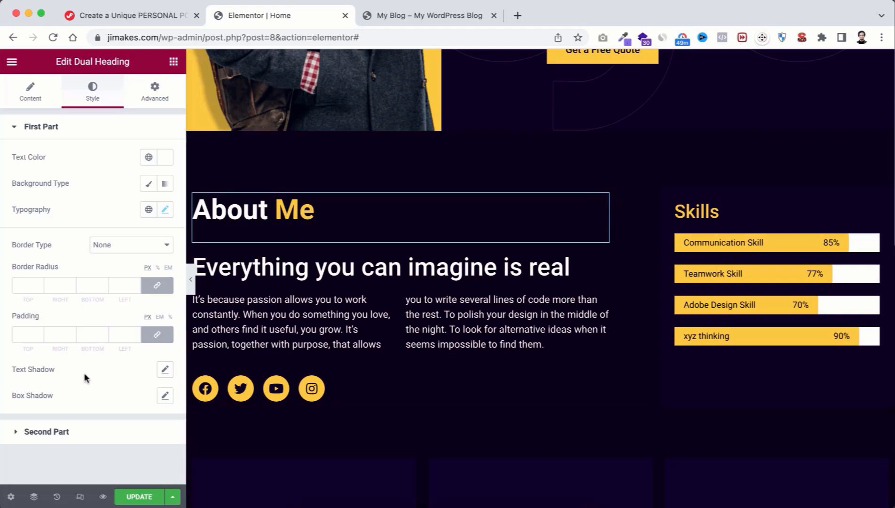
click(66, 433)
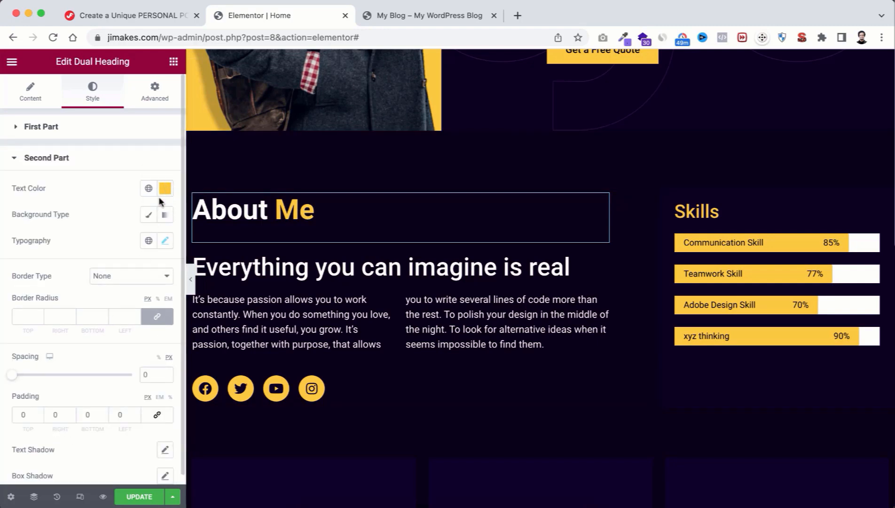
Select the About Me paragraph and switch its Columns from 2 to 1, then back to 2
click(335, 268)
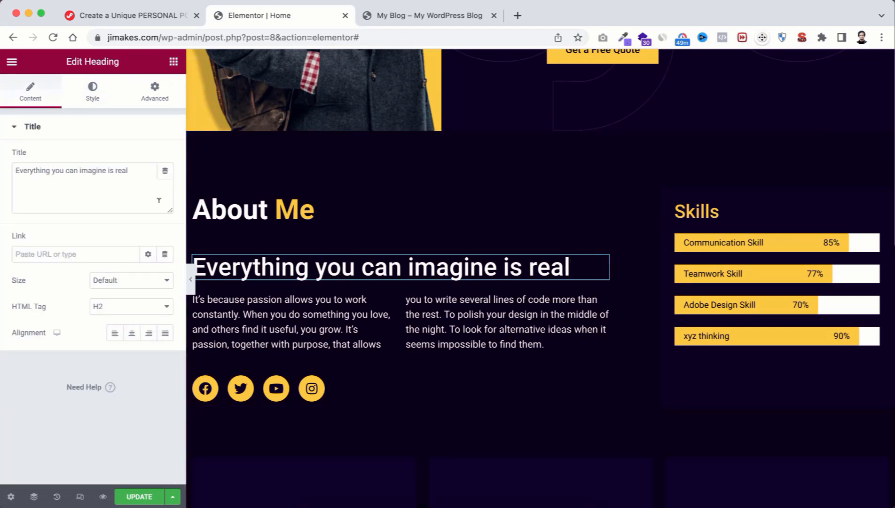
drag(126, 175, 41, 170)
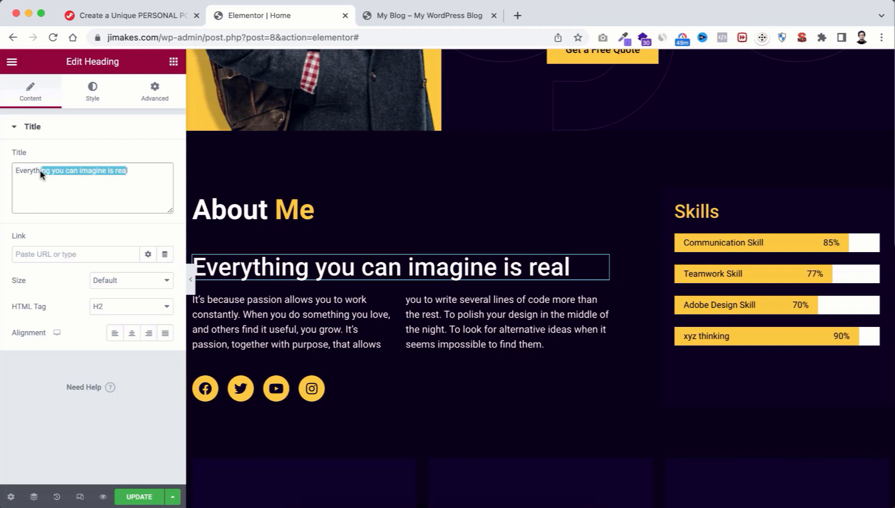
click(285, 320)
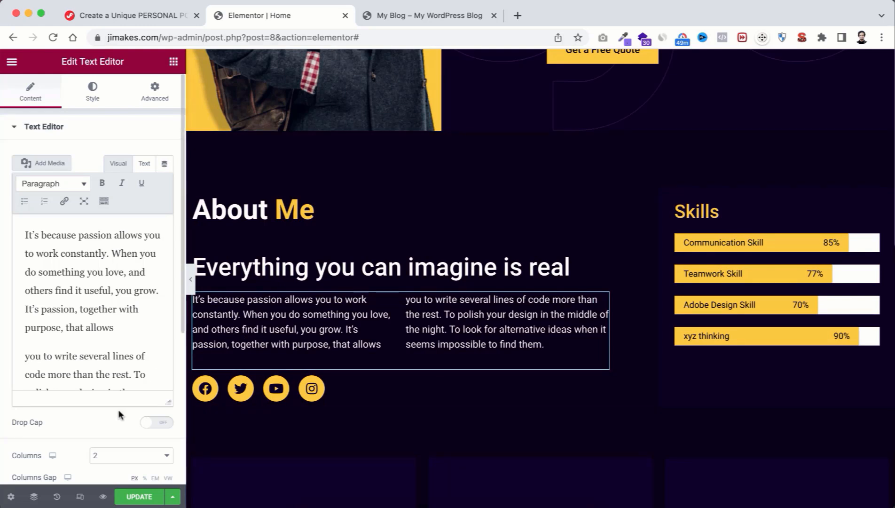
scroll(119, 413, down, 3)
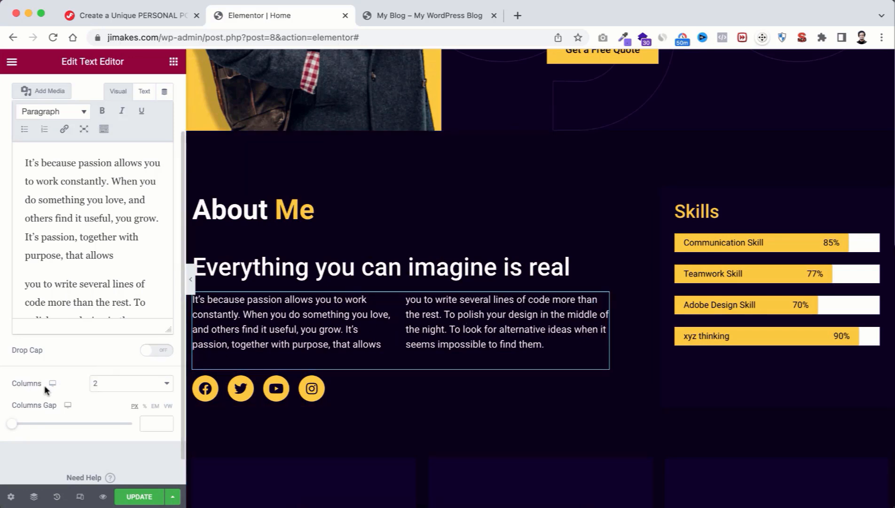
click(121, 384)
click(116, 372)
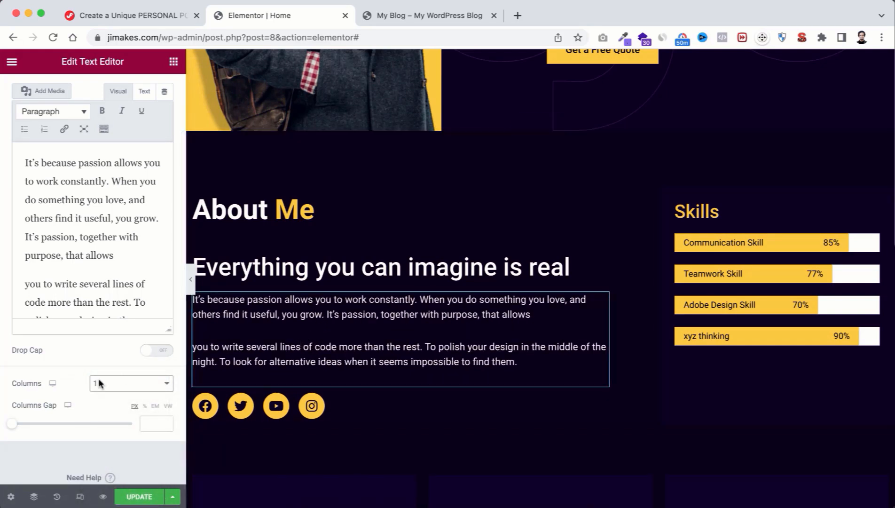
click(115, 382)
click(125, 395)
scroll(337, 344, down, 1)
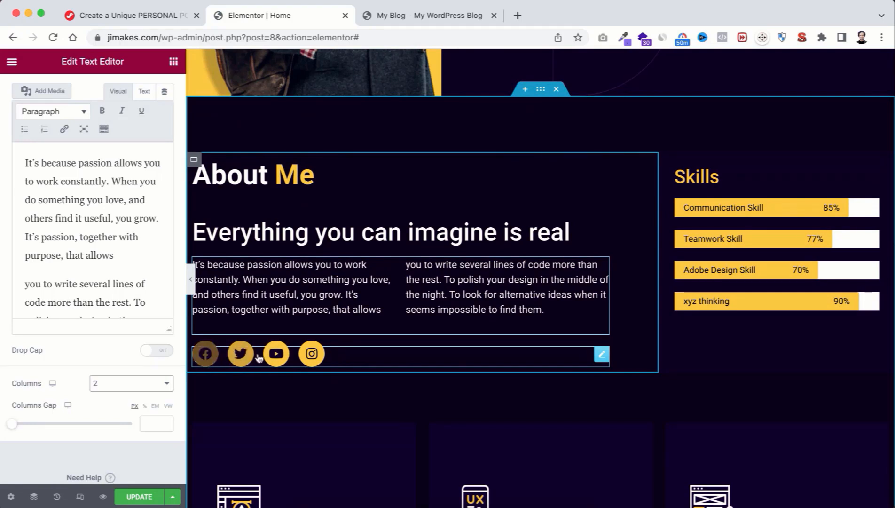
click(332, 356)
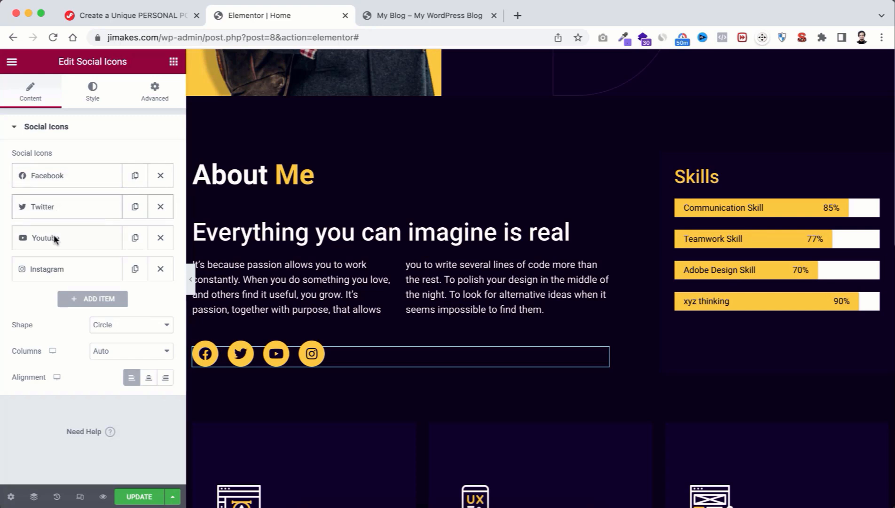
click(71, 177)
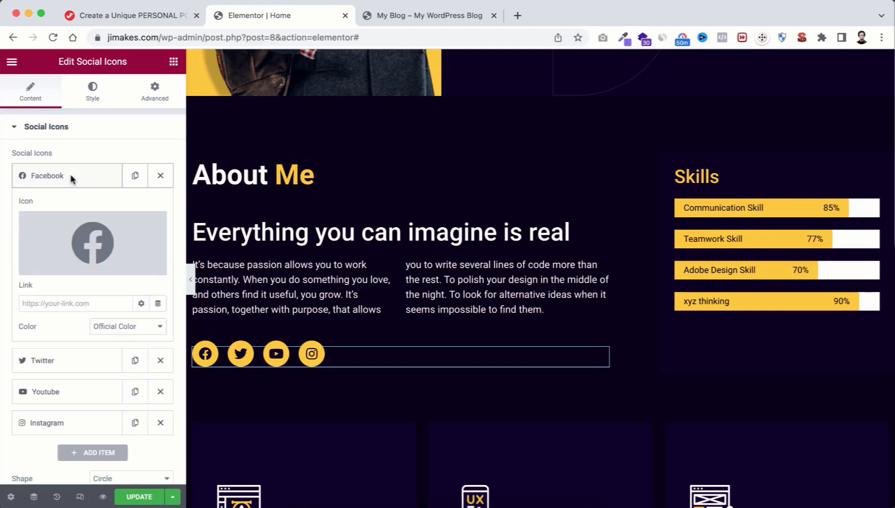
click(88, 240)
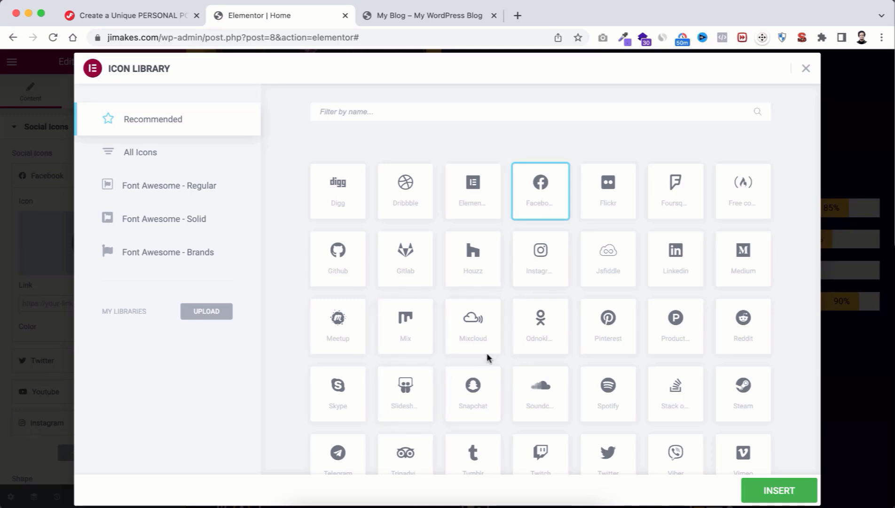
click(805, 69)
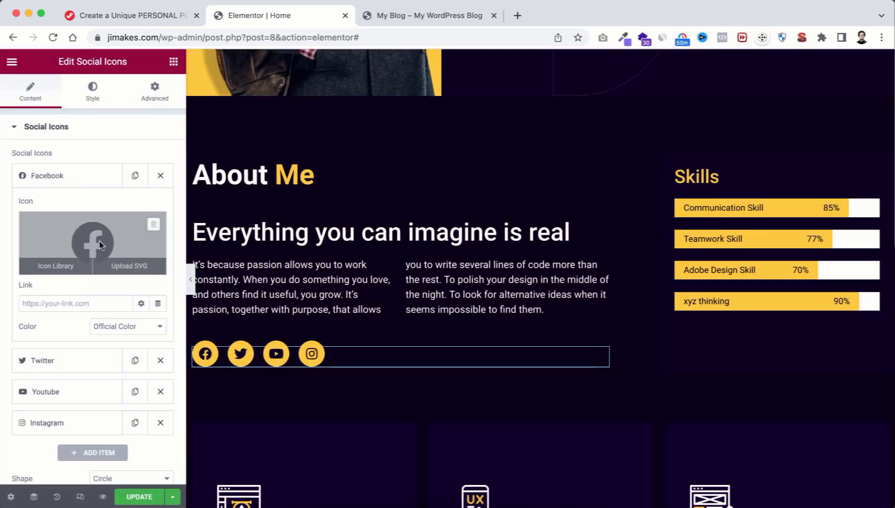
click(40, 306)
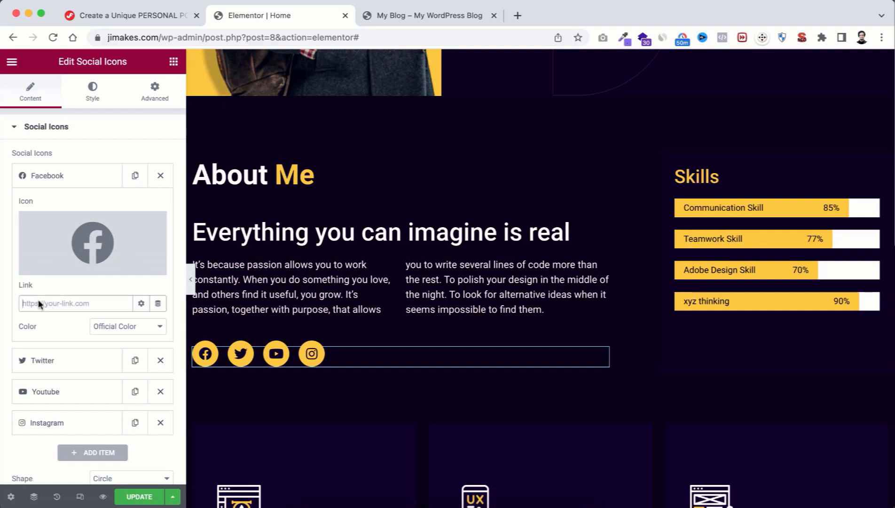
click(78, 175)
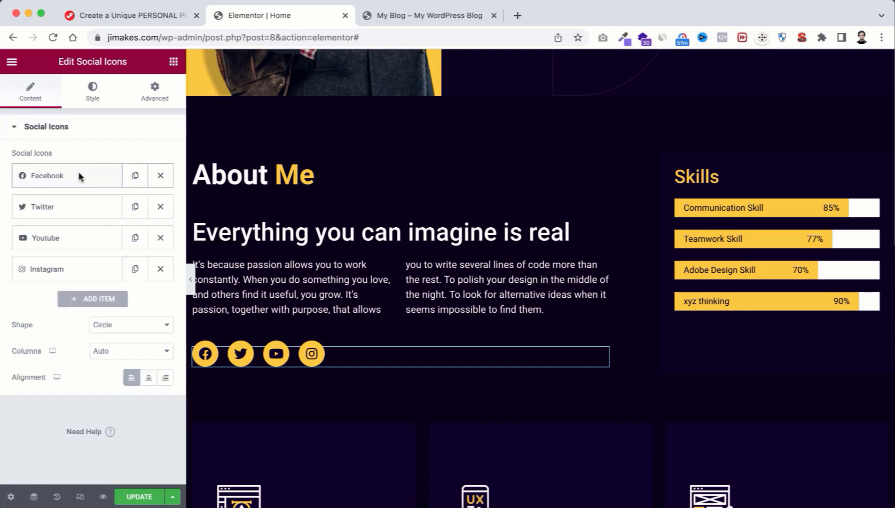
click(62, 207)
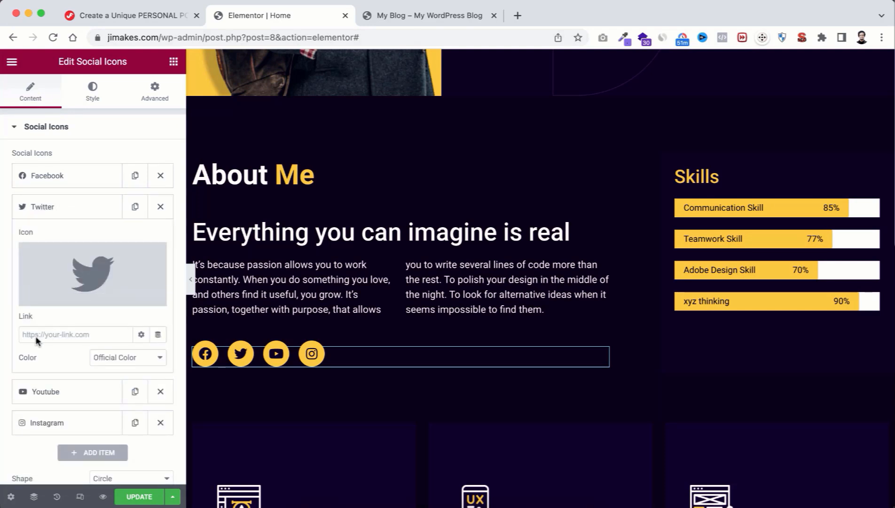
click(73, 393)
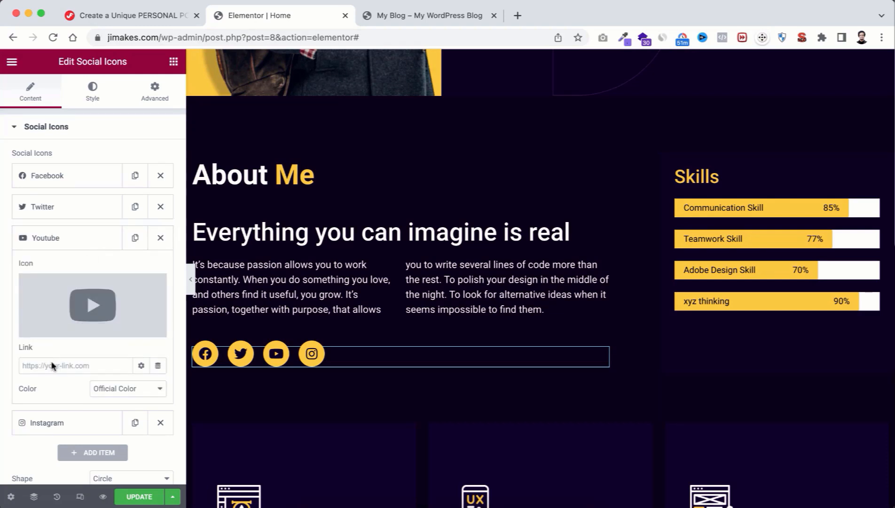
click(68, 238)
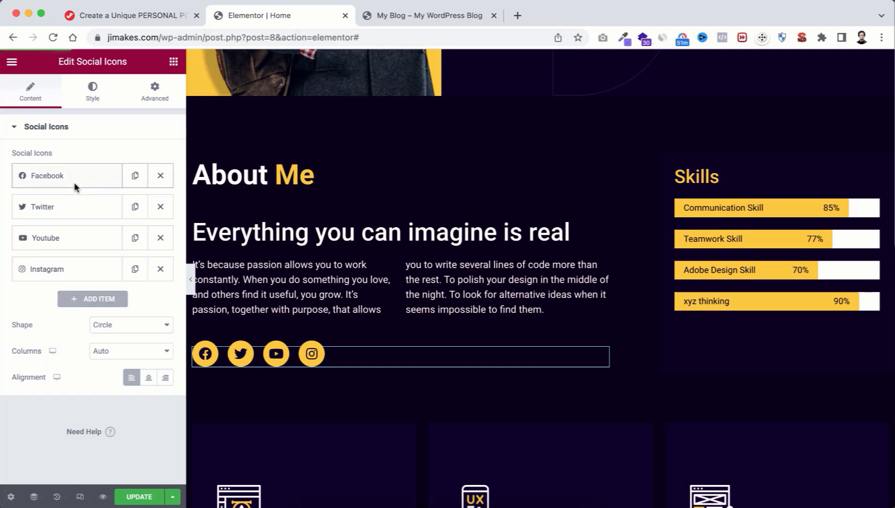
click(87, 300)
scroll(94, 305, down, 2)
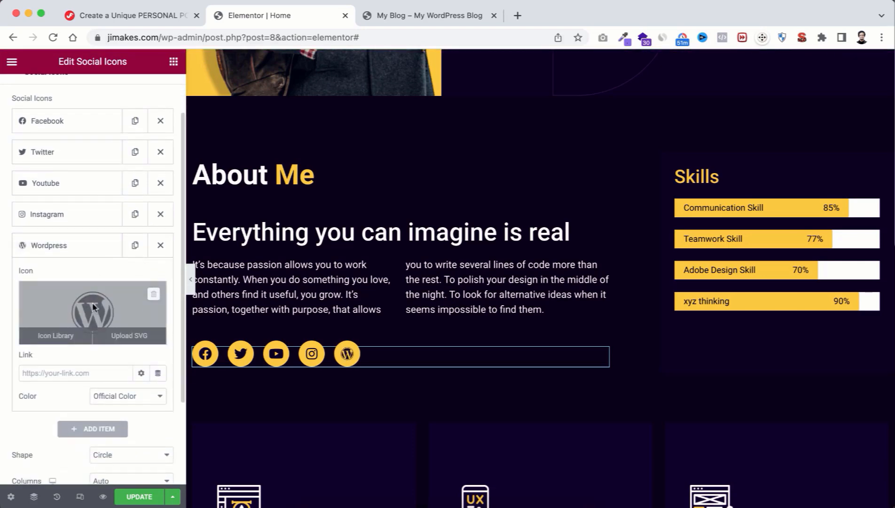
click(87, 305)
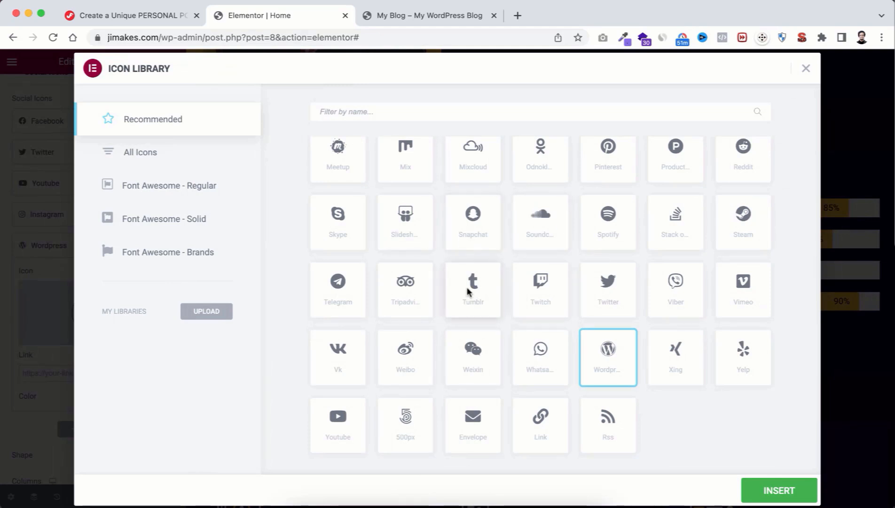
click(604, 158)
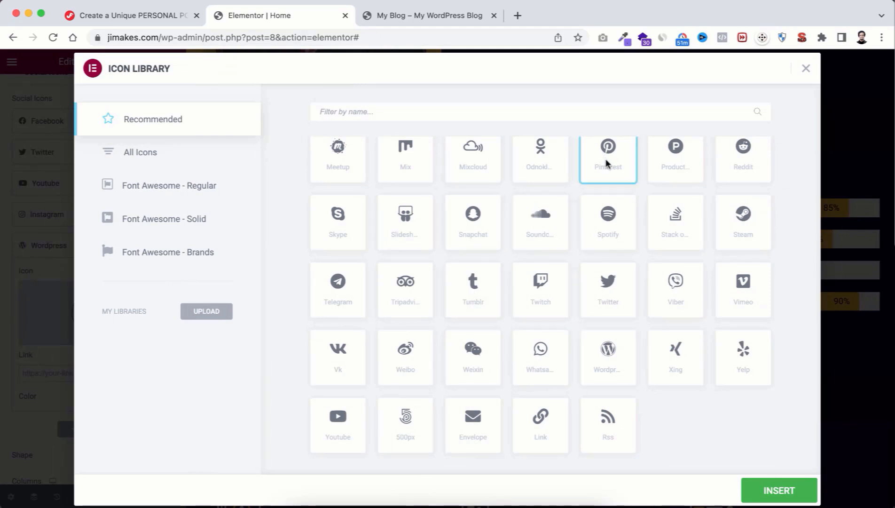
click(767, 489)
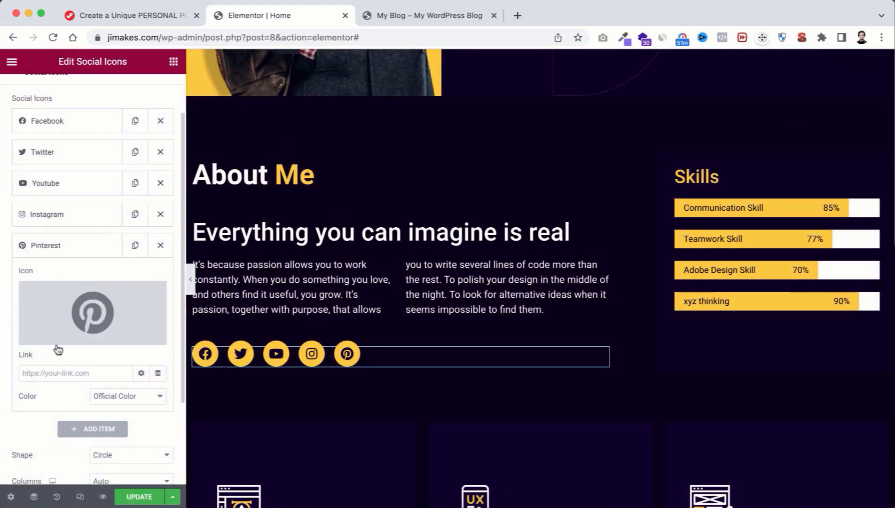
click(41, 372)
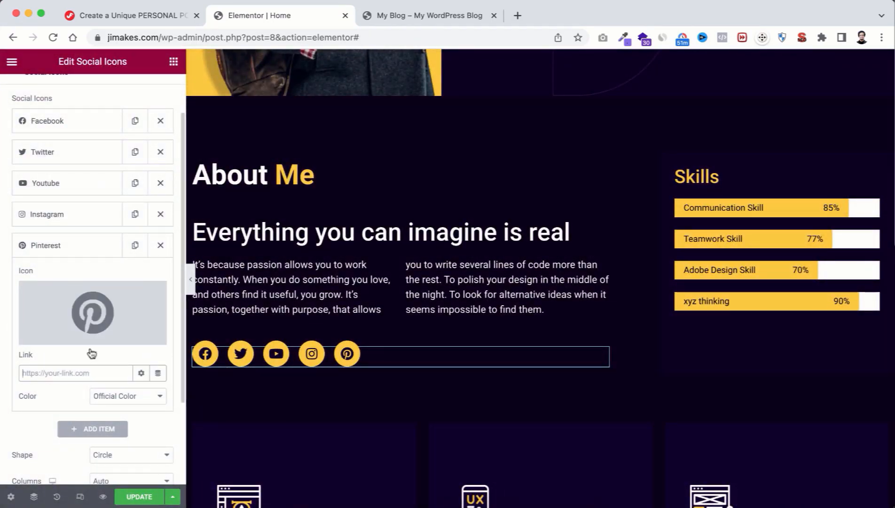
click(91, 244)
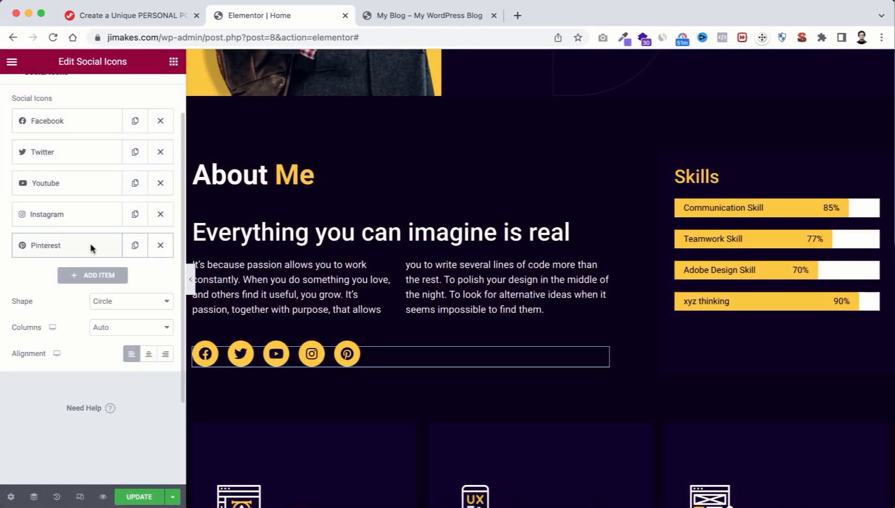
click(160, 245)
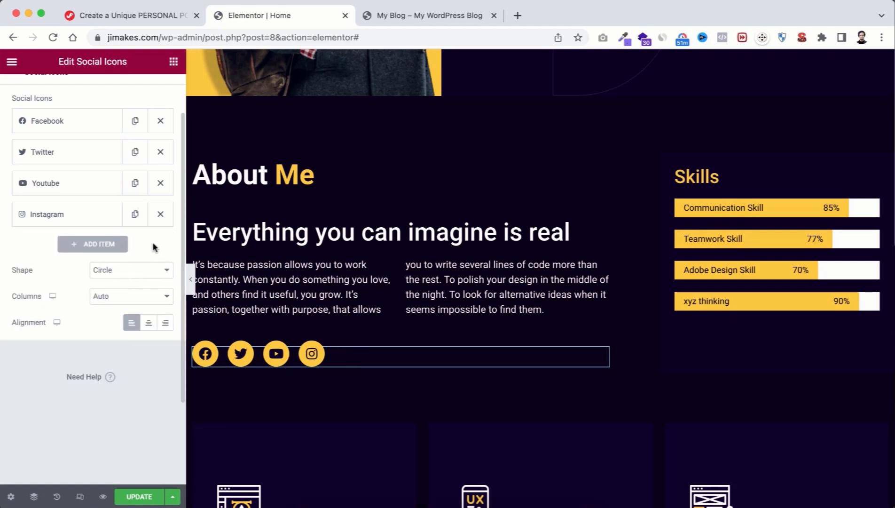
scroll(153, 248, up, 2)
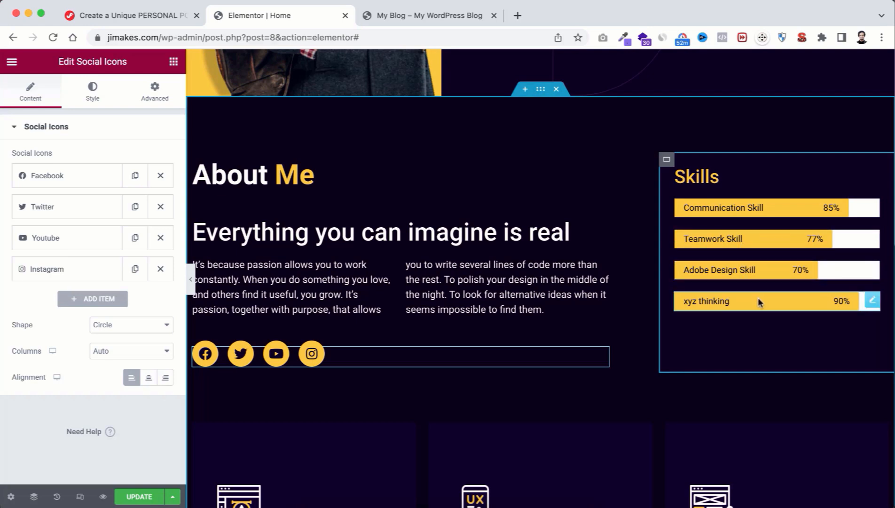
Rename the 'xyz thinking' skill bar to 'Creative thinking'
click(771, 296)
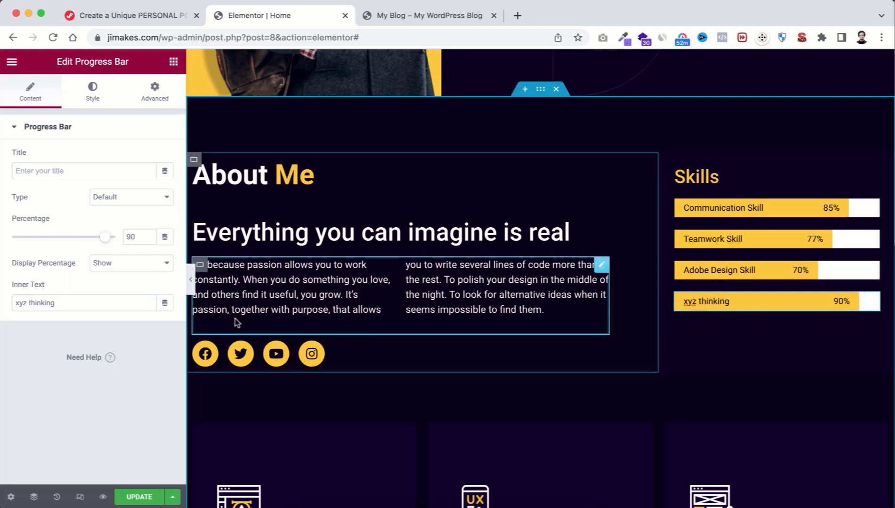
click(701, 303)
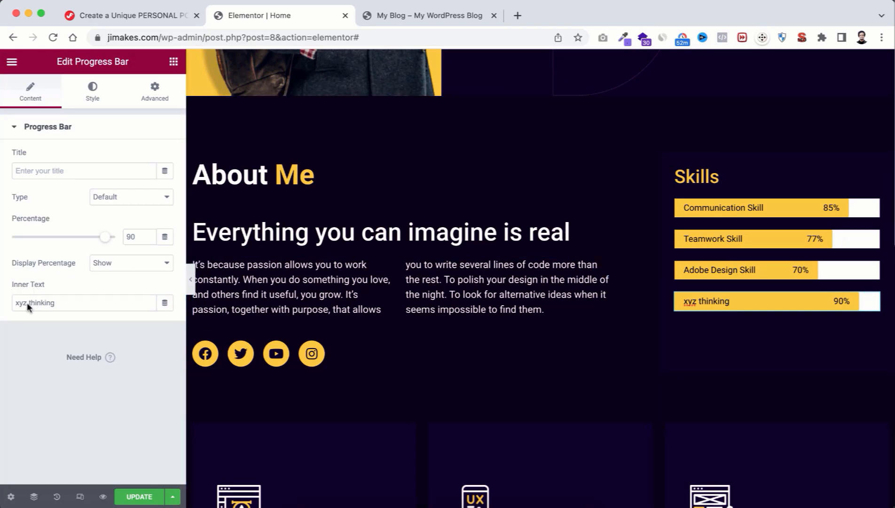
drag(27, 303, 1, 306)
text(Creative)
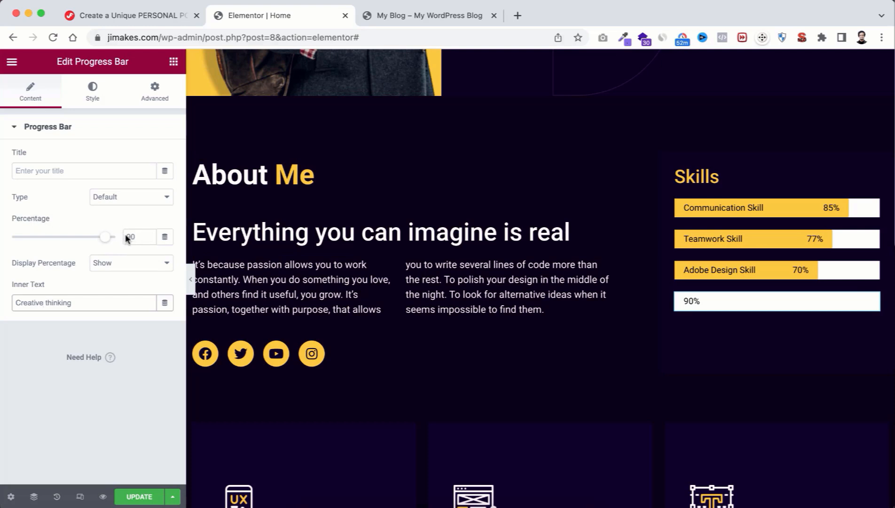
Raise the skill bar's percentage from 90 to 95, then select the service cards carousel
drag(132, 236, 148, 239)
text(5)
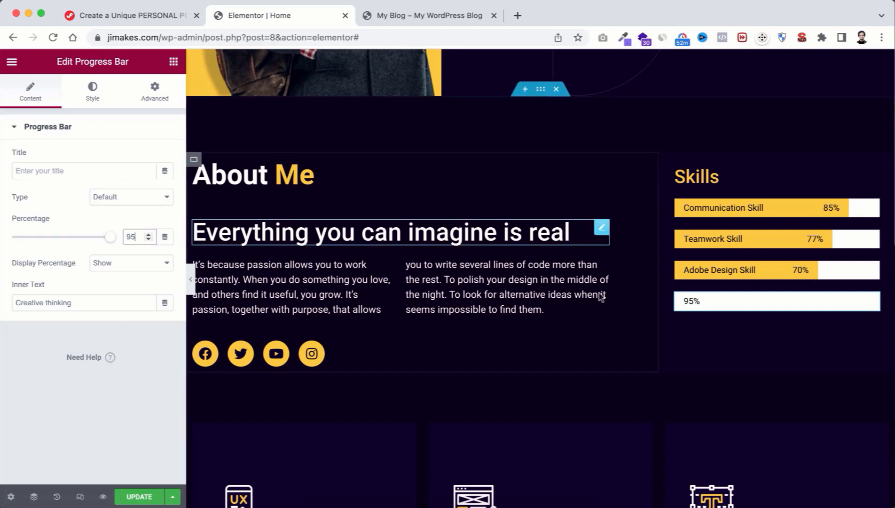
scroll(533, 412, down, 1)
scroll(533, 412, down, 5)
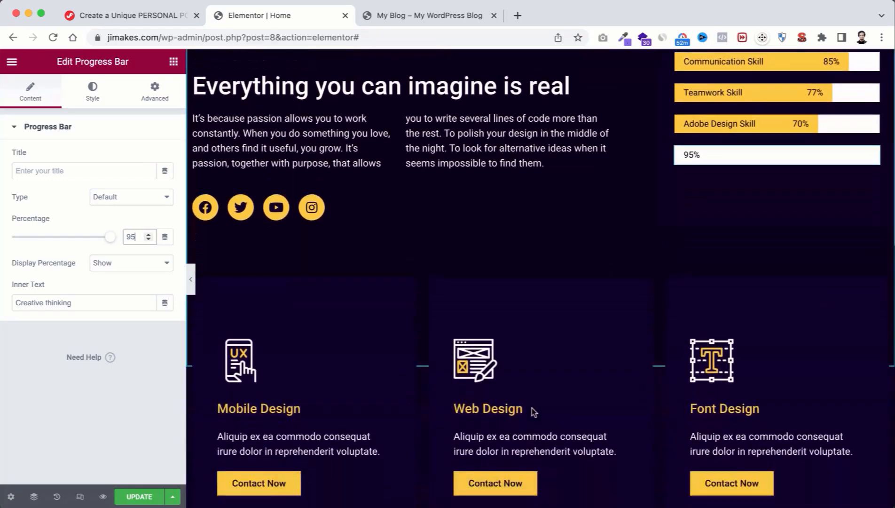
scroll(534, 411, up, 1)
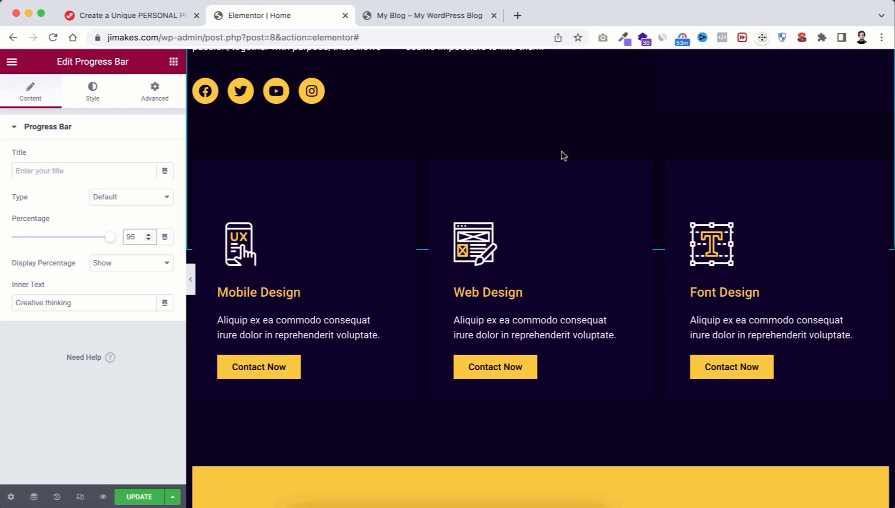
scroll(558, 261, down, 1)
scroll(558, 261, up, 1)
scroll(558, 261, down, 1)
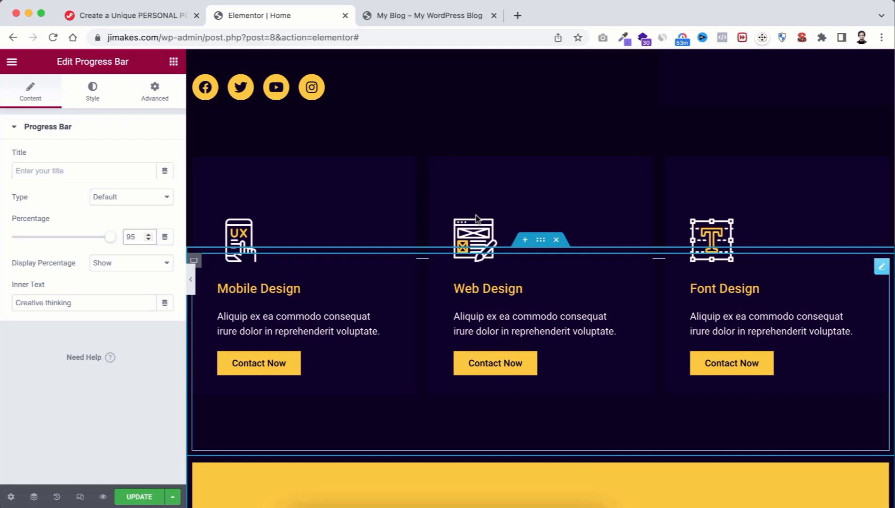
click(497, 305)
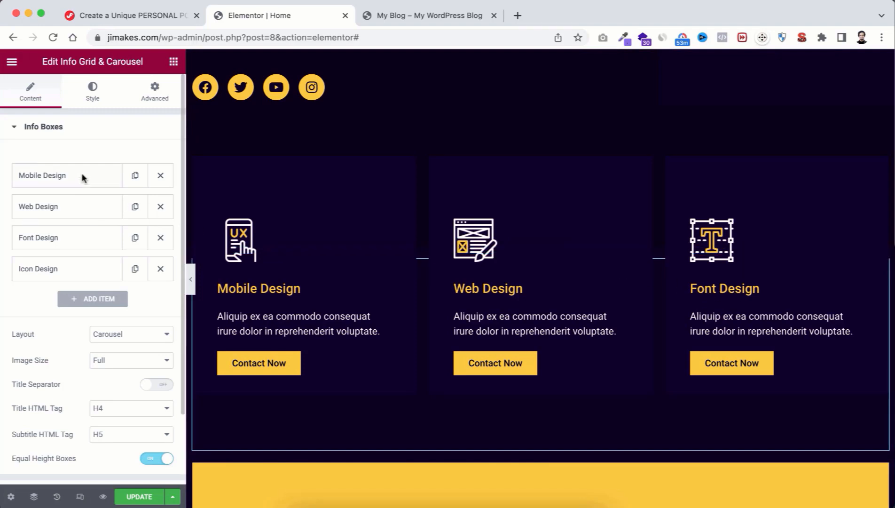
Retitle the Font Design carousel card to 'Logo Design'
click(72, 237)
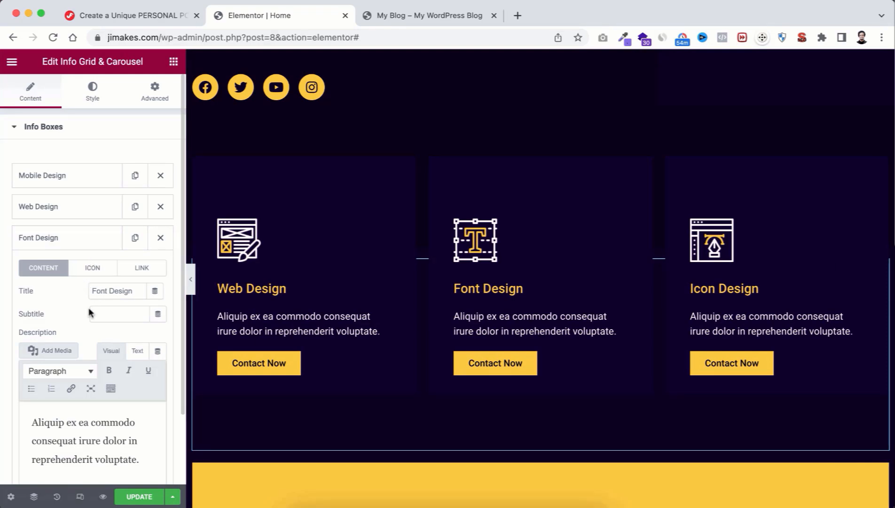
scroll(89, 313, down, 1)
scroll(89, 313, down, 1)
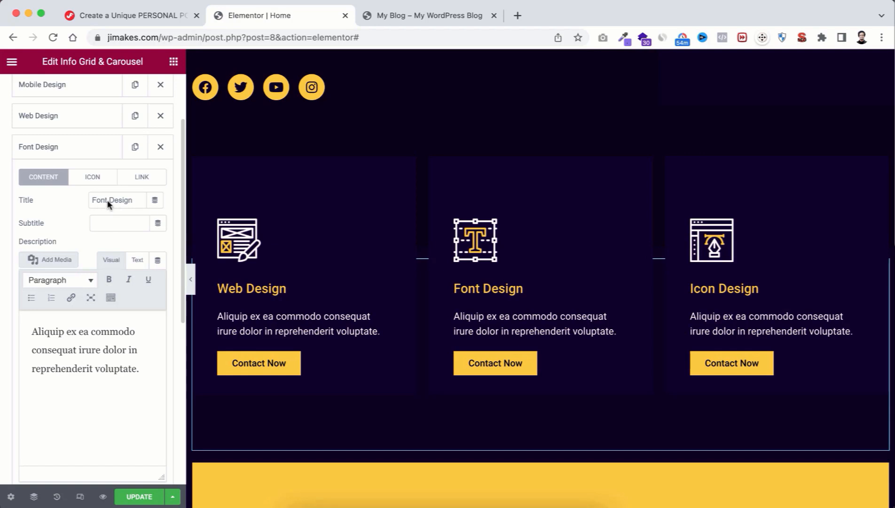
drag(107, 200, 75, 201)
text(Logo)
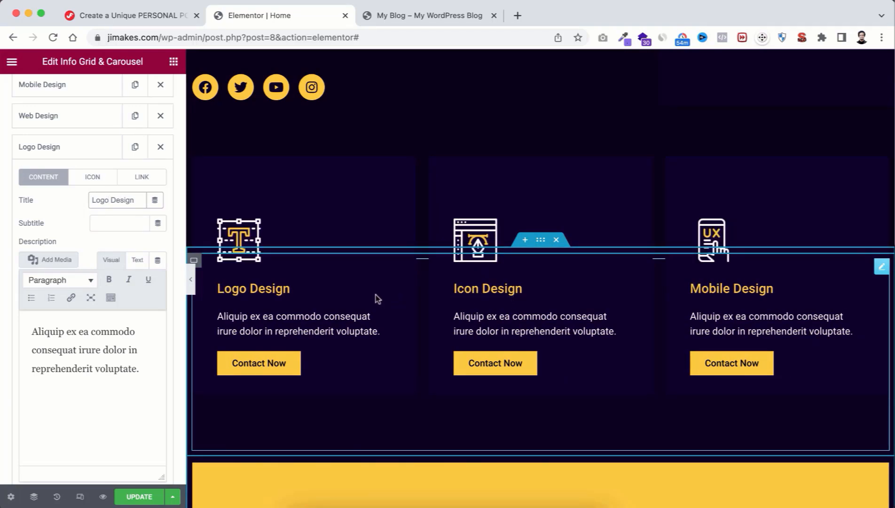
Slide the carousel back one card and expand the Carousel Settings
drag(353, 296, 564, 301)
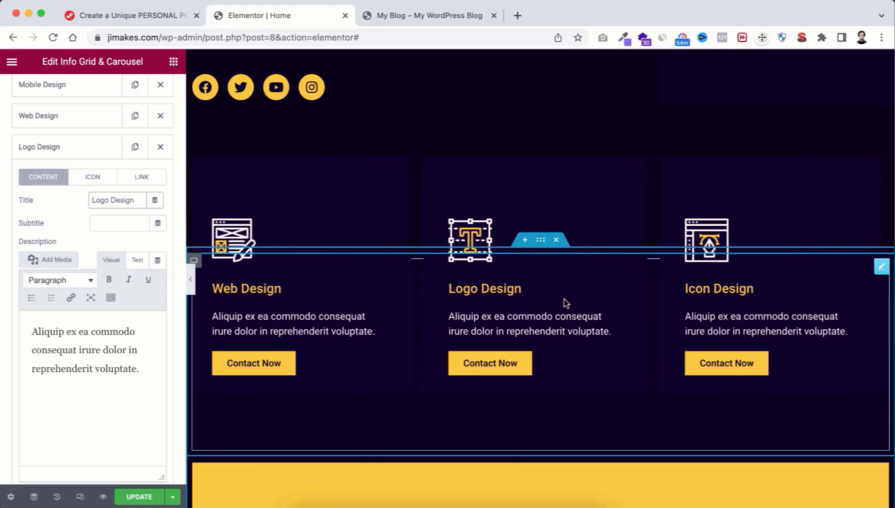
scroll(6, 323, down, 4)
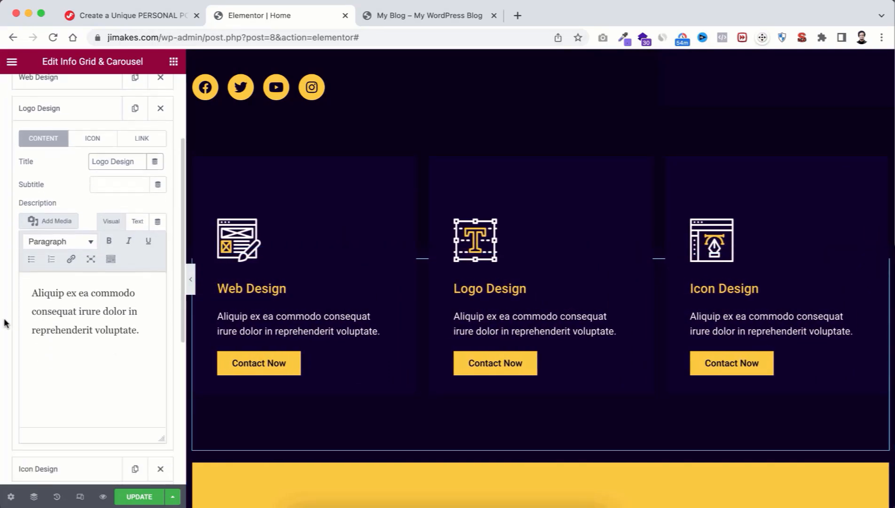
scroll(5, 323, down, 3)
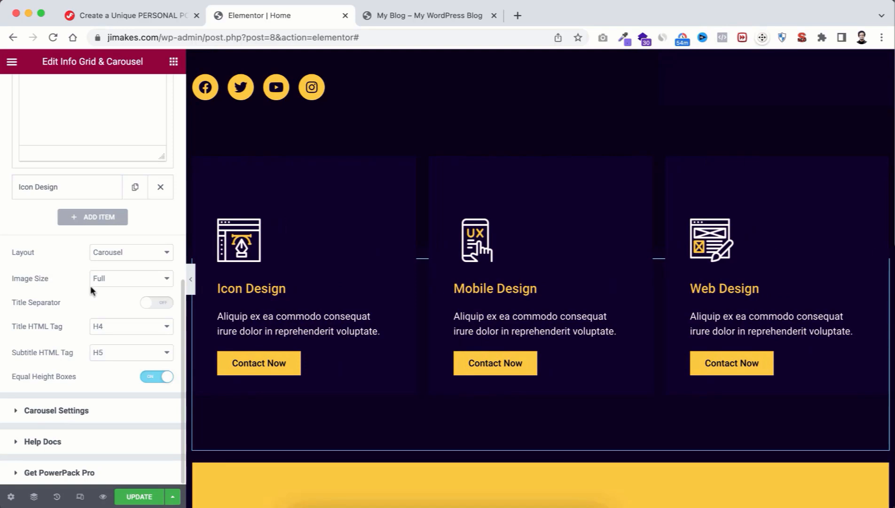
scroll(91, 285, up, 3)
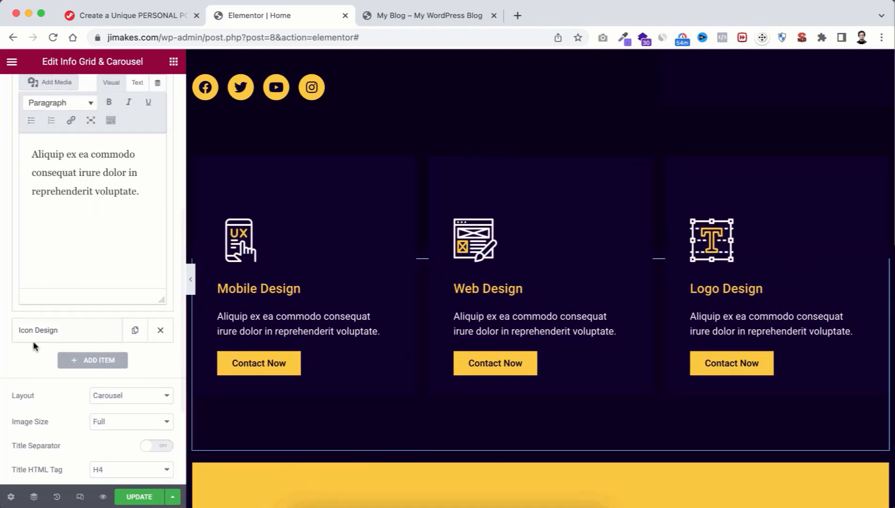
scroll(25, 376, down, 3)
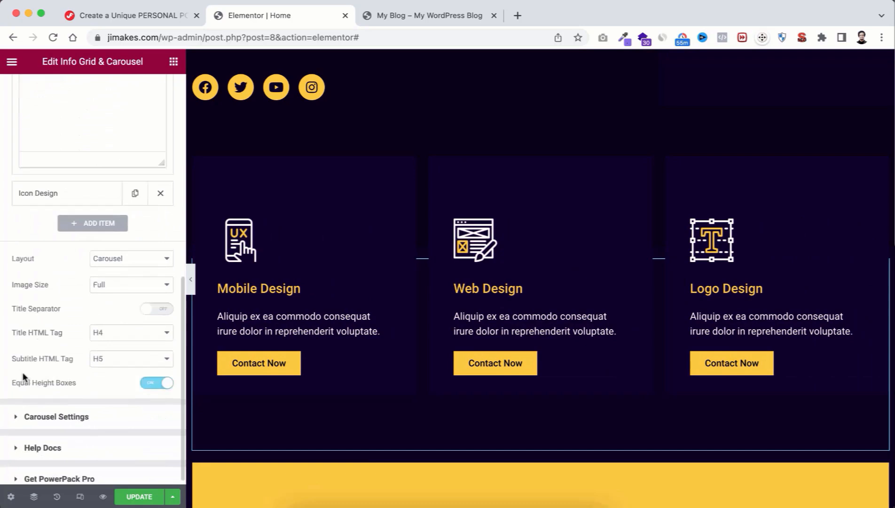
click(49, 411)
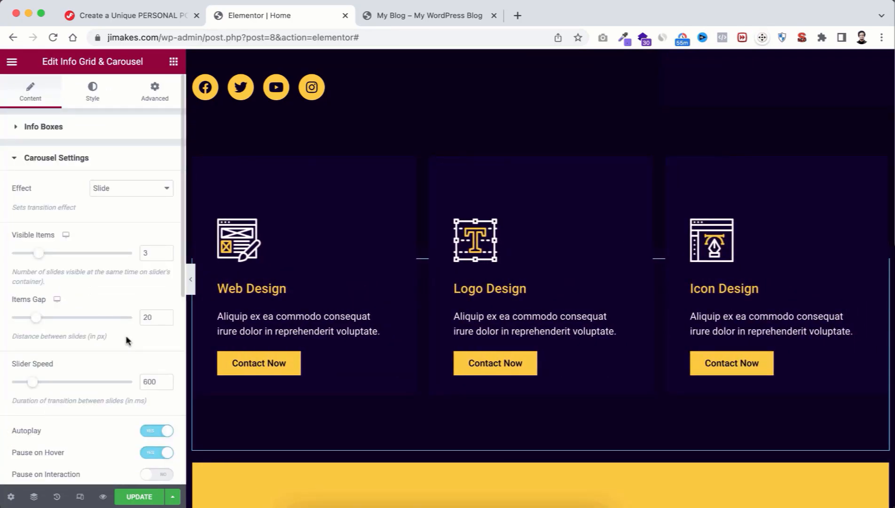
Turn off carousel autoplay and expand the Logo Design info box's settings
scroll(126, 339, down, 3)
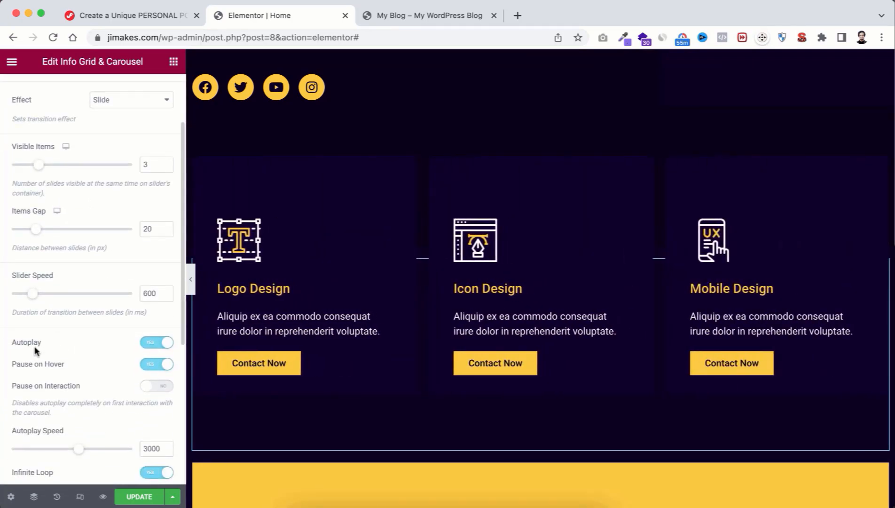
click(151, 343)
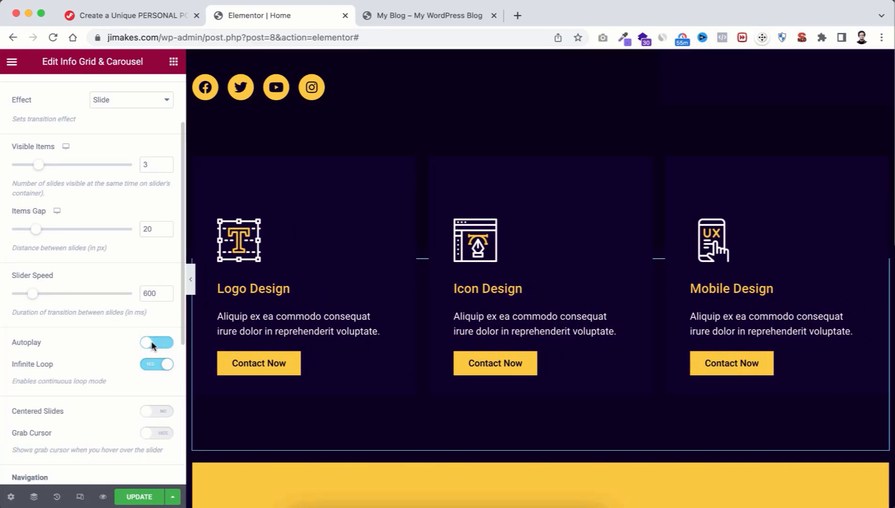
scroll(123, 148, up, 3)
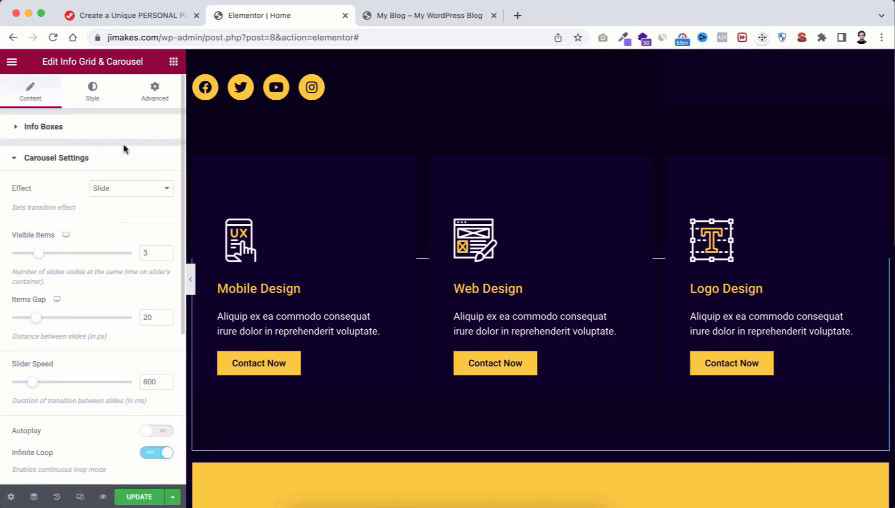
click(77, 131)
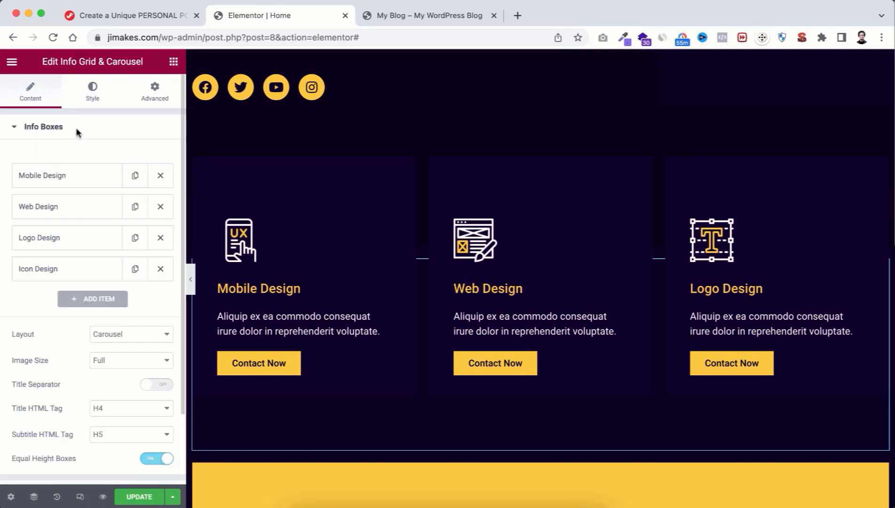
click(65, 239)
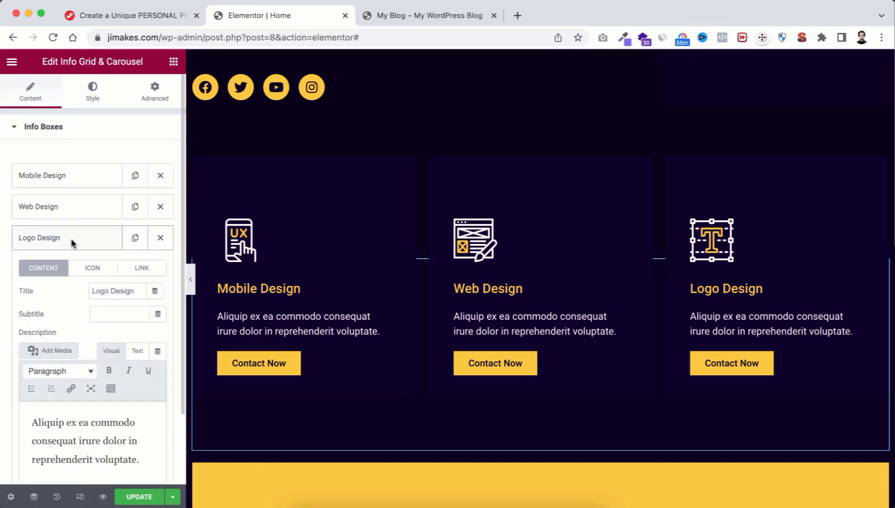
scroll(79, 298, down, 2)
scroll(80, 301, up, 1)
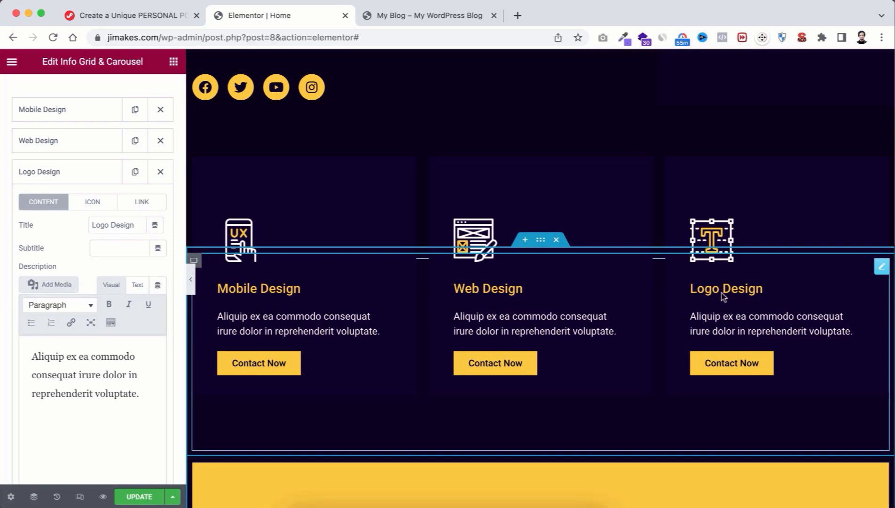
drag(753, 294, 534, 300)
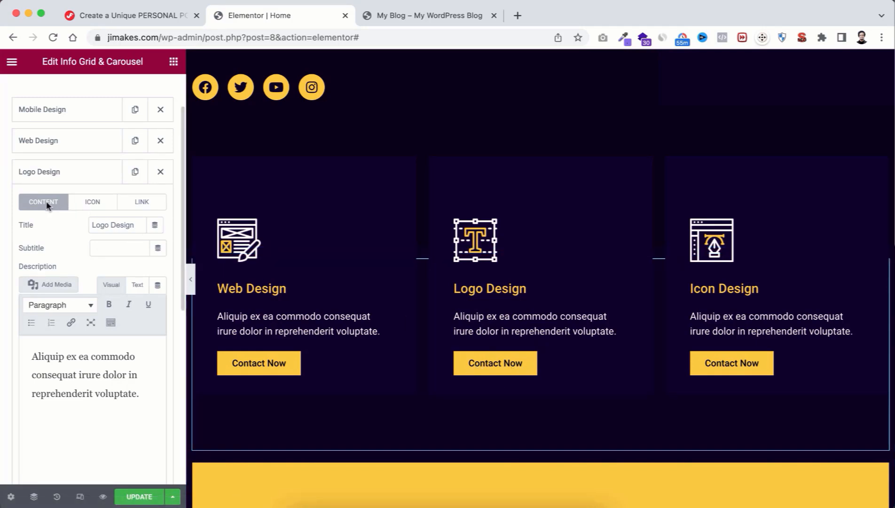
Review the Logo Design box's #contact link and 'Contact Now' button text, then view its icon settings
click(149, 204)
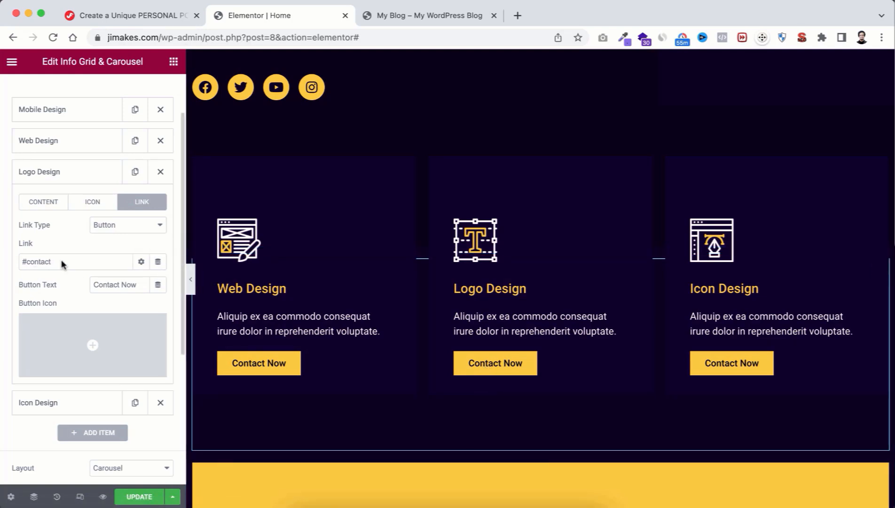
drag(53, 263, 13, 262)
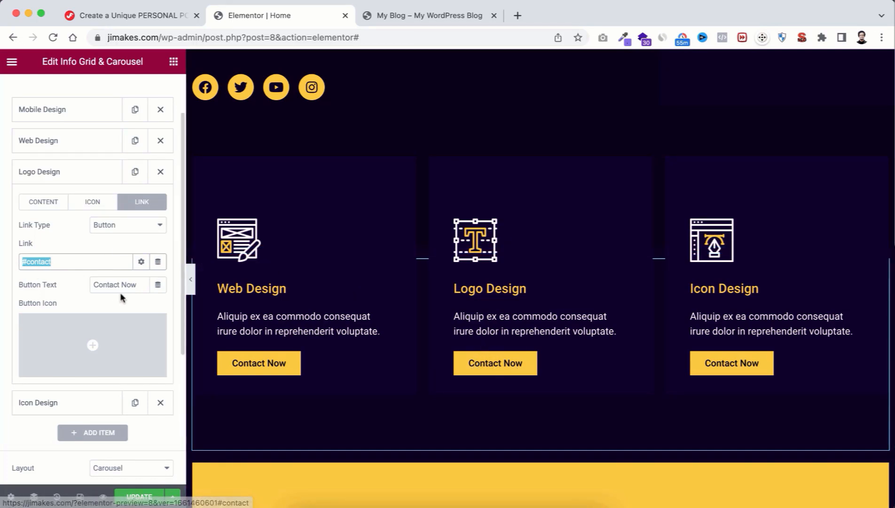
click(96, 286)
drag(94, 284, 159, 284)
click(76, 287)
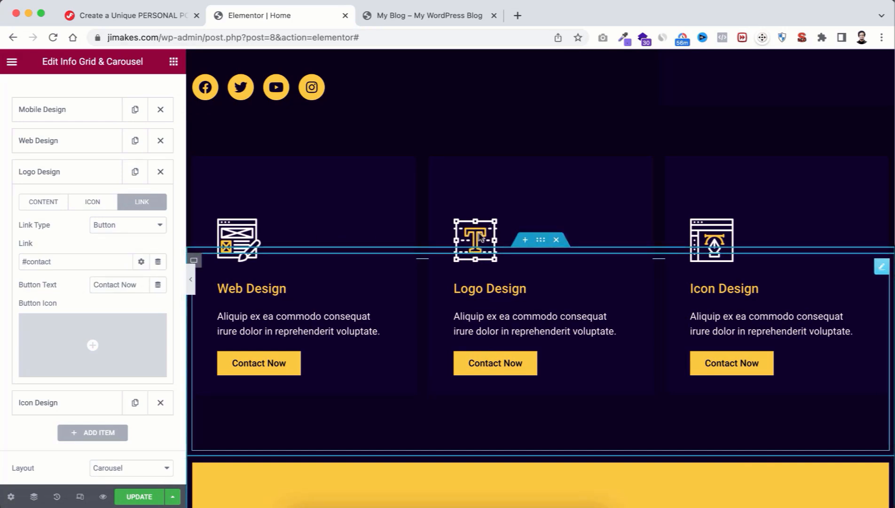
click(91, 201)
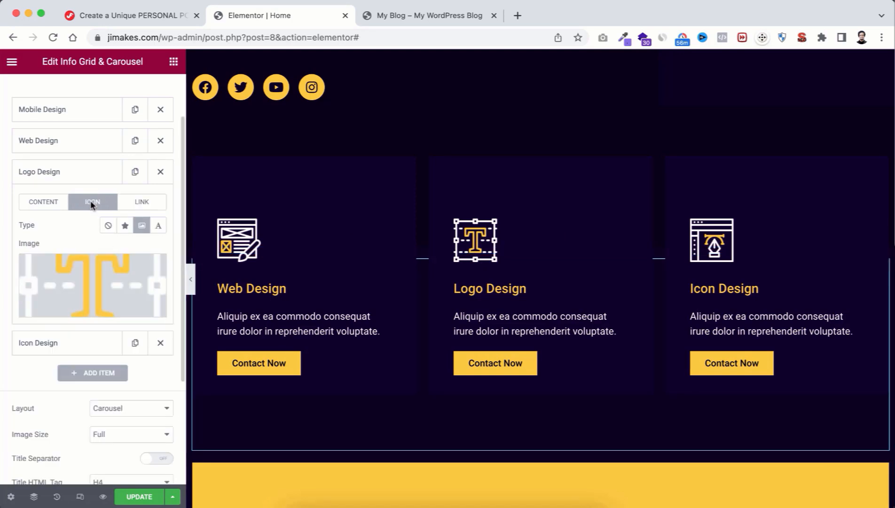
Switch the Logo Design graphic to an icon and insert the Coins icon from the library
mouse_move(112, 259)
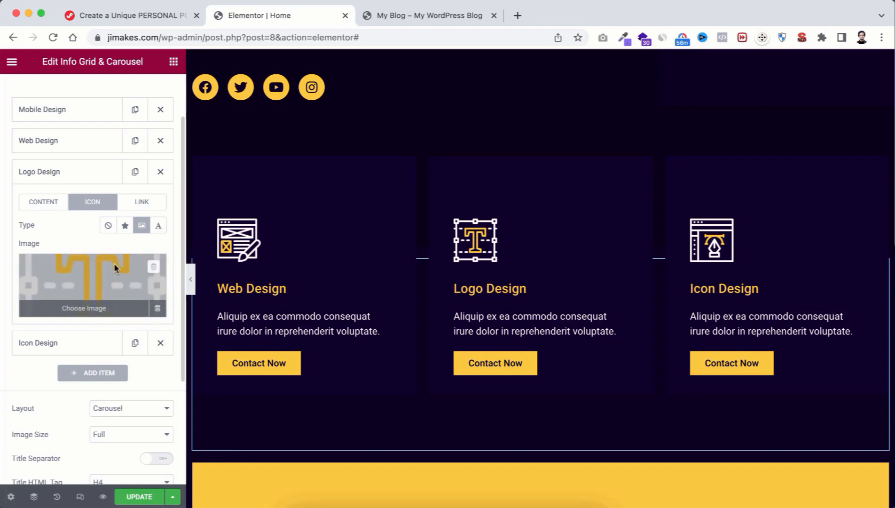
click(125, 226)
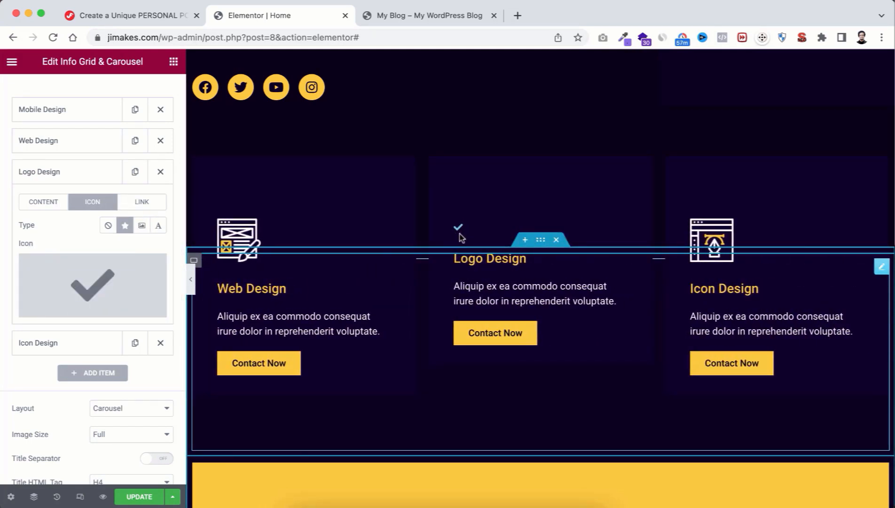
click(47, 308)
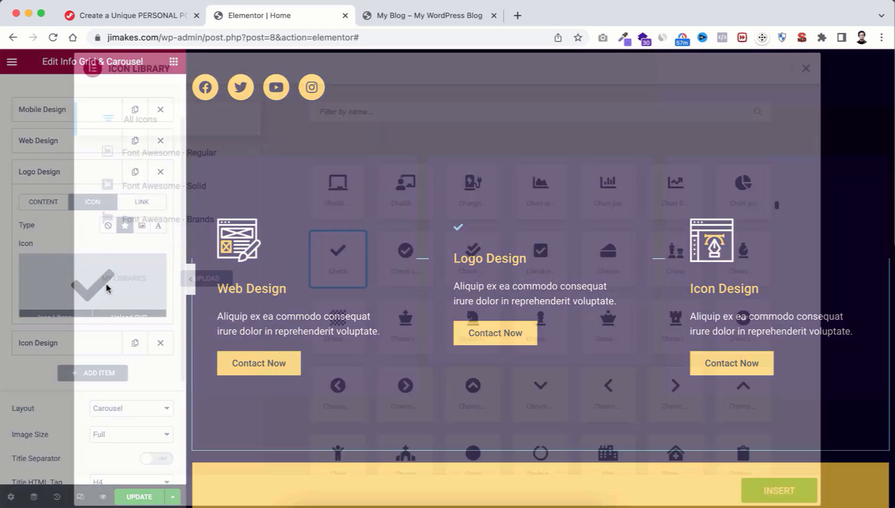
scroll(446, 374, down, 6)
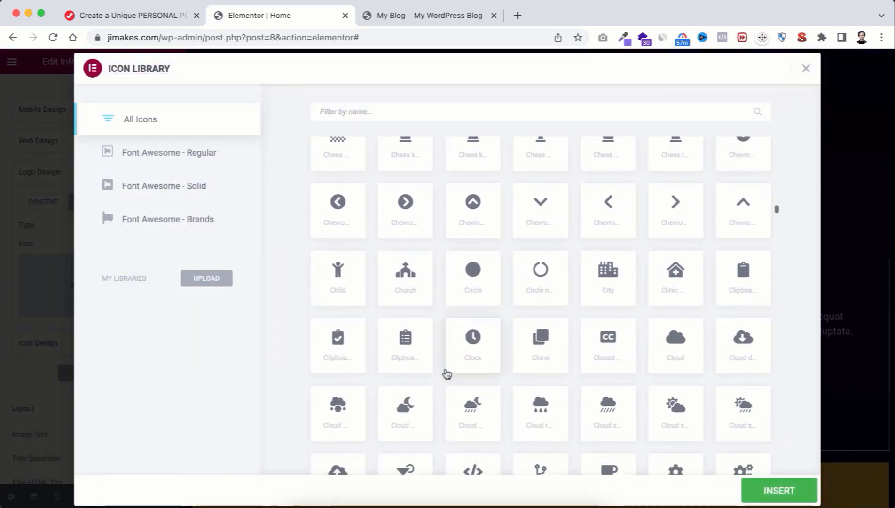
scroll(447, 373, down, 2)
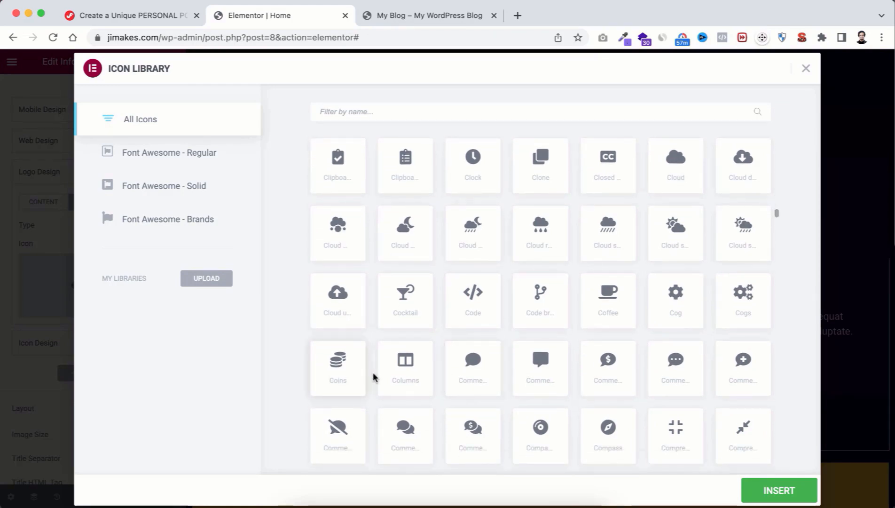
click(346, 369)
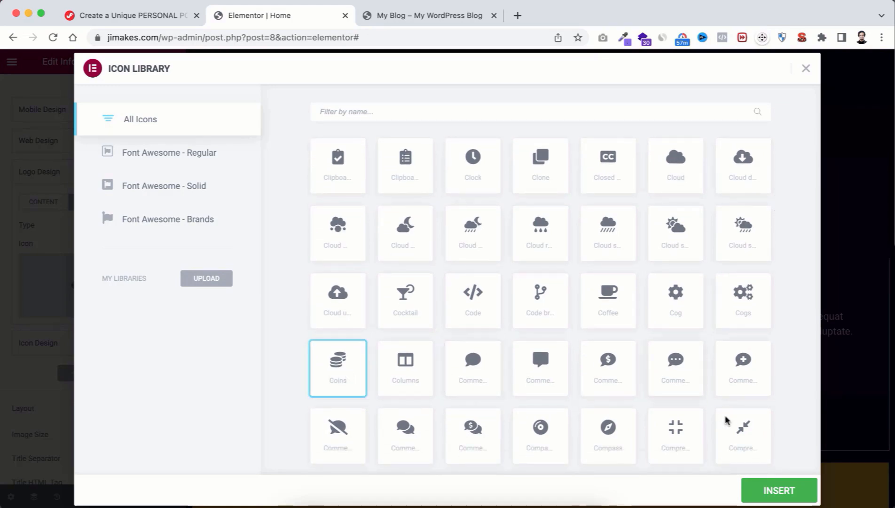
click(762, 490)
Slide the carousel to show the Logo Design card with its new Coins icon
drag(783, 286, 485, 267)
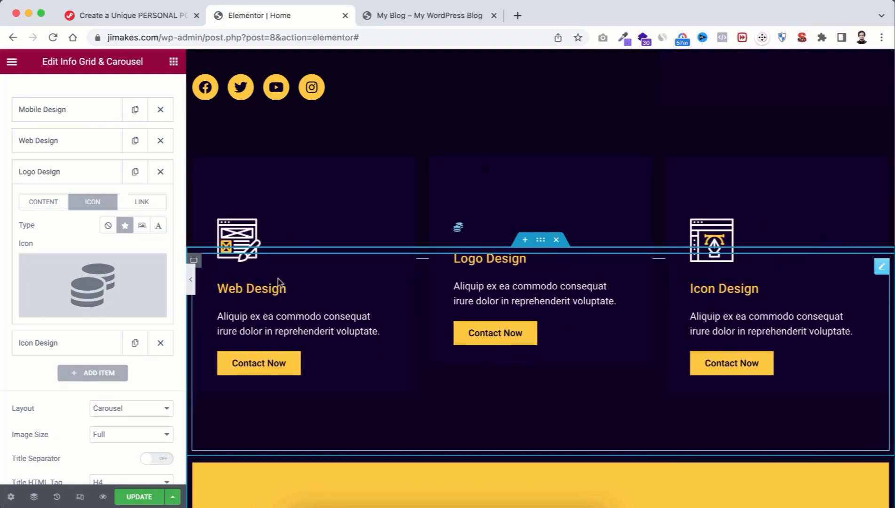
scroll(9, 202, up, 3)
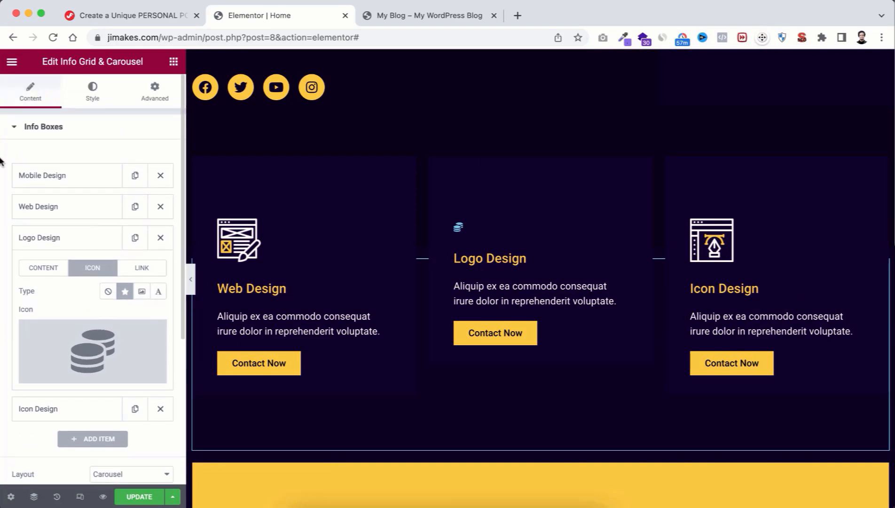
click(96, 92)
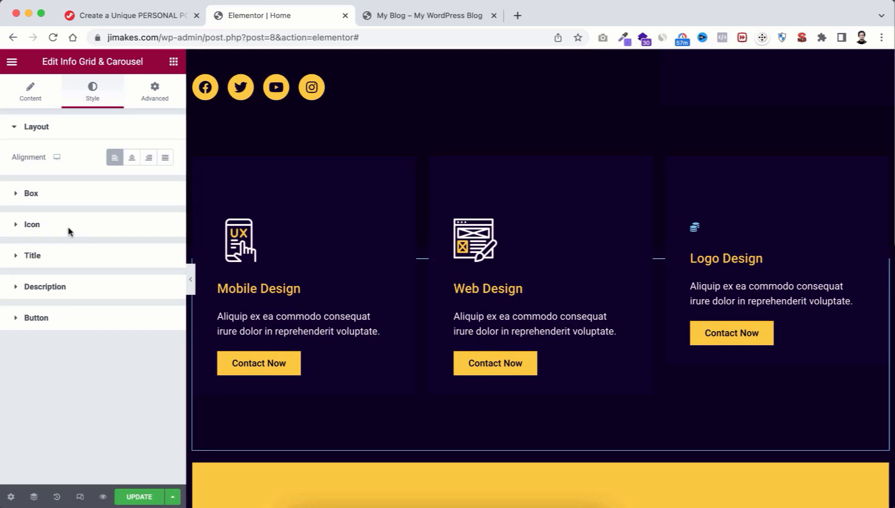
Make the info box icons white (#FFFFFF) and set the icon size to 70
click(18, 226)
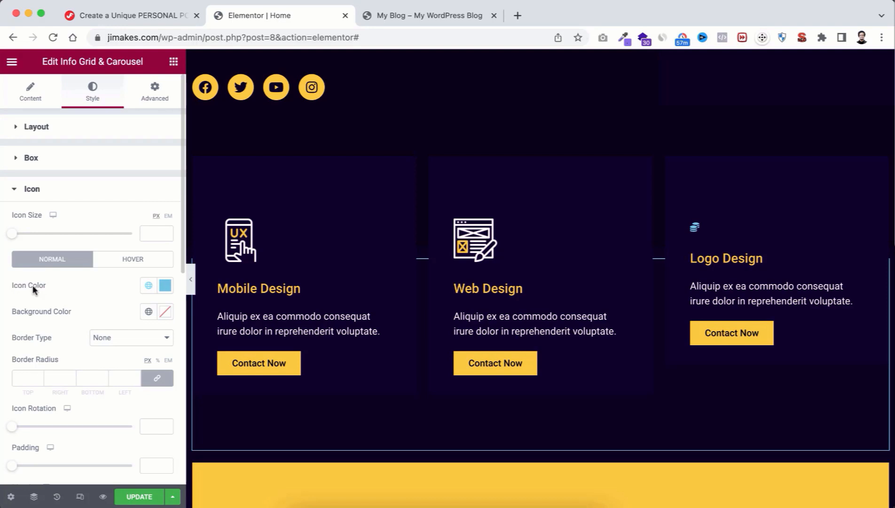
click(165, 286)
drag(66, 344, 3, 318)
click(90, 285)
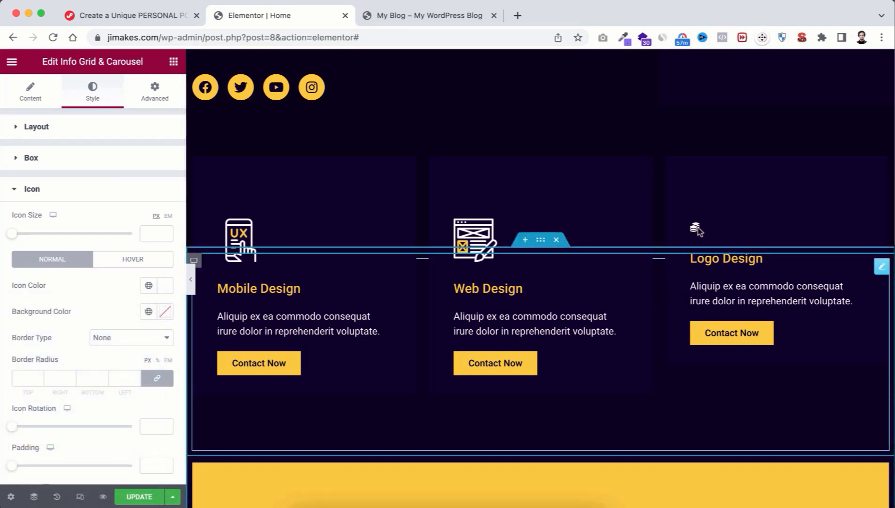
drag(13, 235, 86, 234)
drag(143, 236, 161, 235)
text(70)
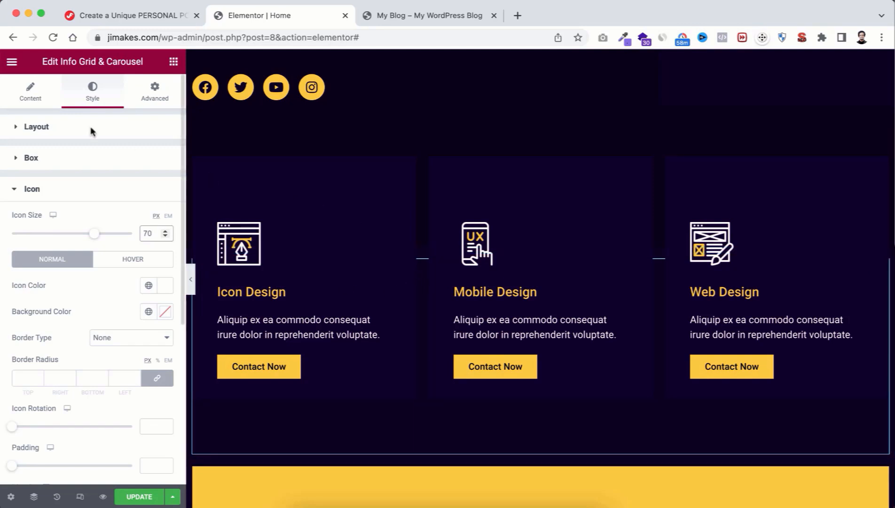
Return to the Content tab and select the Freelance heading below the carousel
click(32, 92)
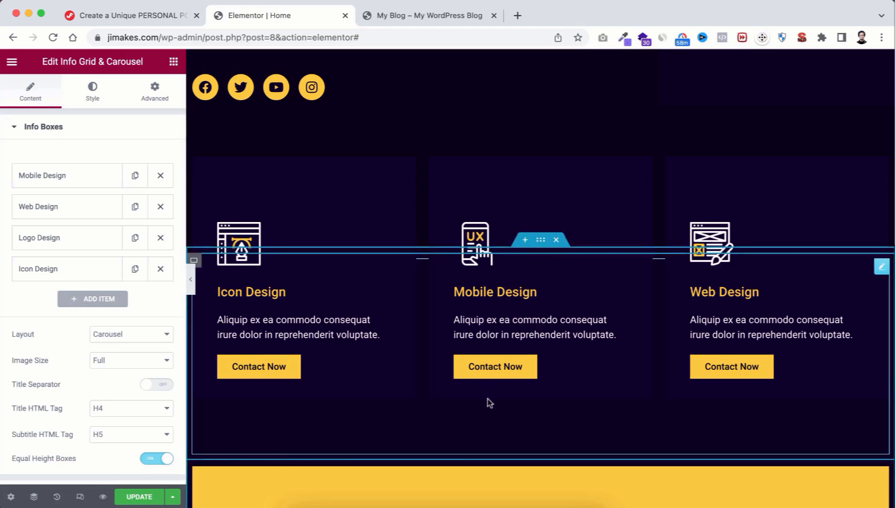
scroll(488, 402, down, 5)
scroll(486, 397, down, 1)
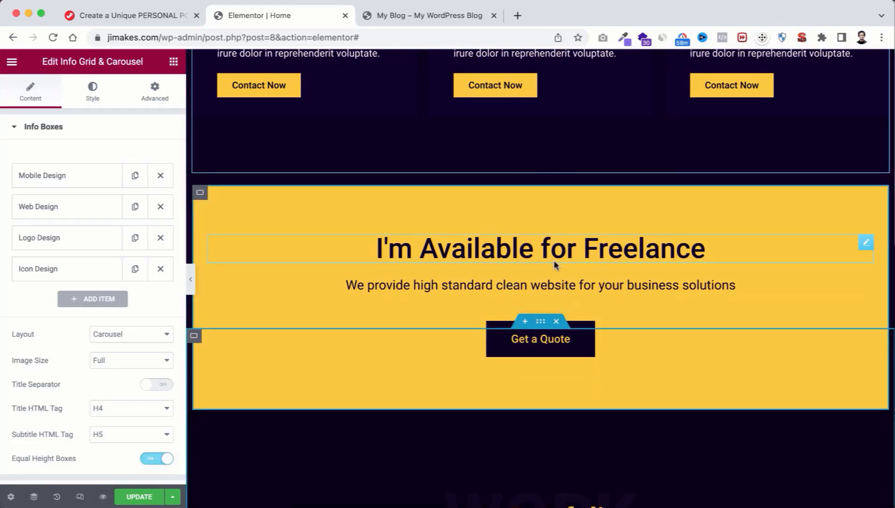
click(516, 252)
Inspect the Freelance subtitle and Get a Quote button, then select the whole section
click(473, 285)
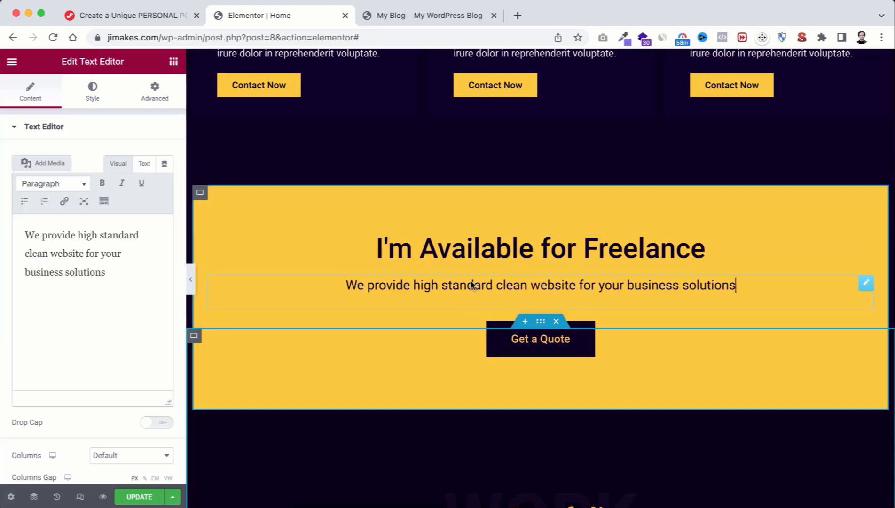
click(615, 341)
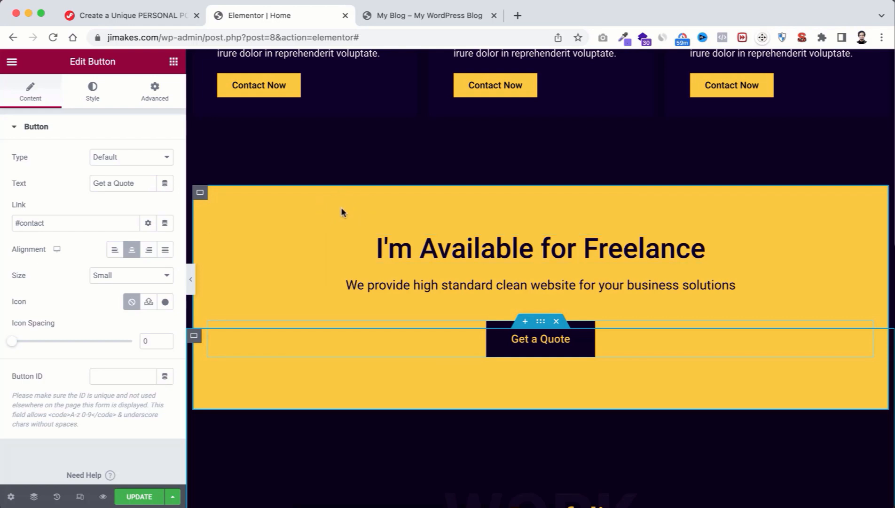
click(203, 194)
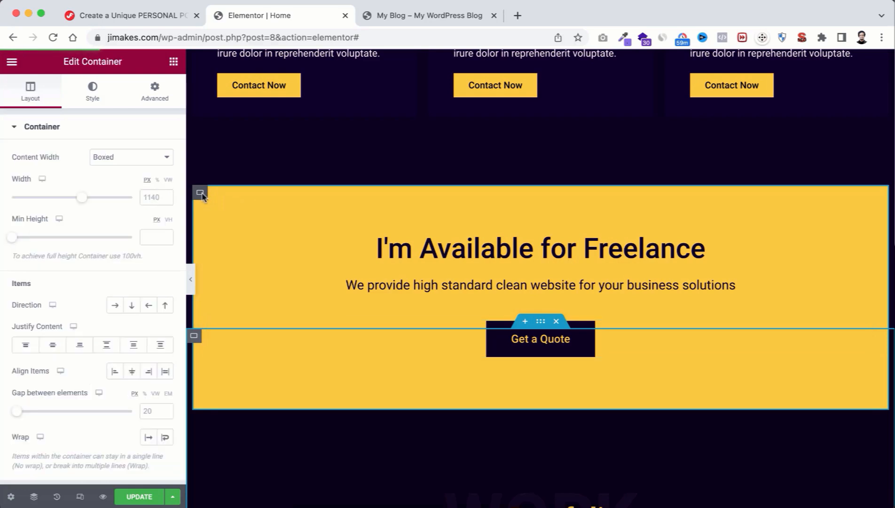
Check the section's #FCCA2E yellow background colour, leaving it unchanged
click(92, 96)
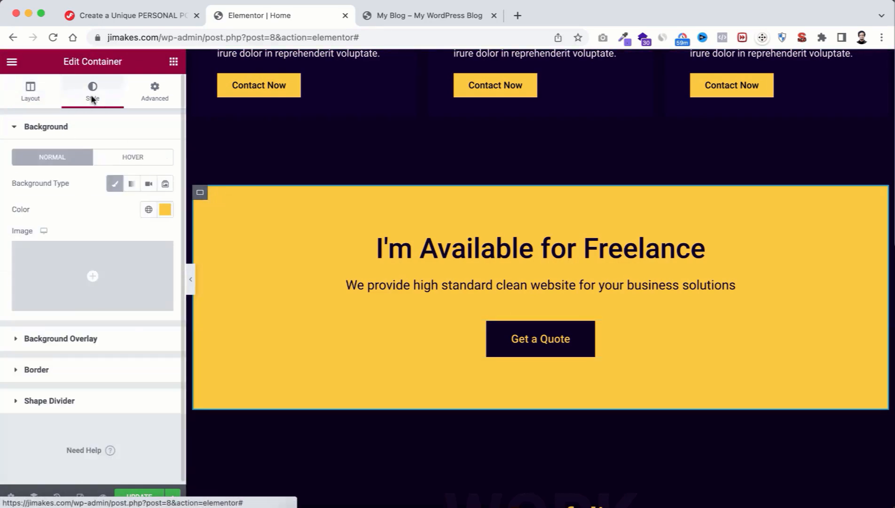
click(165, 210)
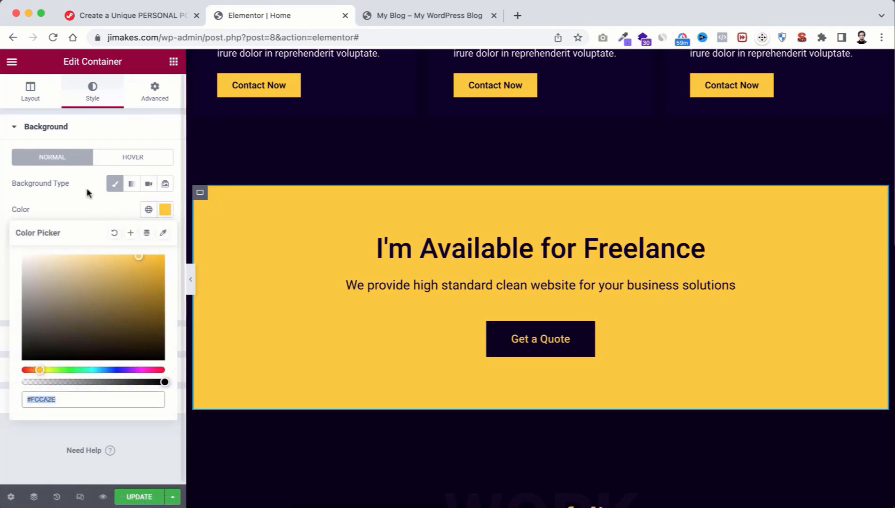
click(91, 207)
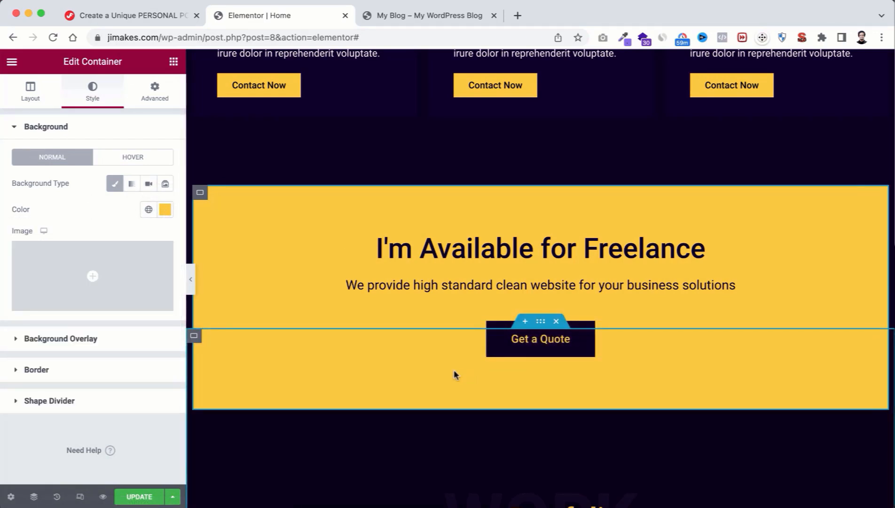
scroll(455, 374, down, 2)
scroll(456, 367, up, 4)
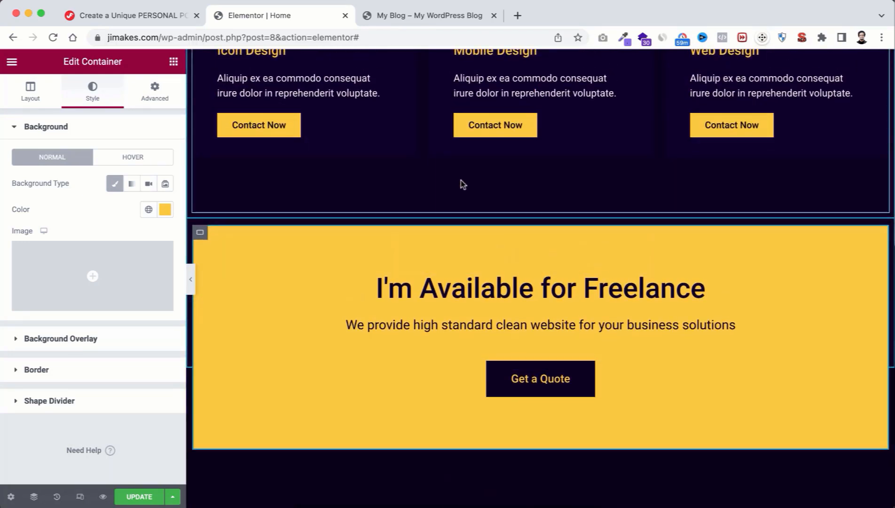
scroll(466, 180, up, 3)
scroll(461, 183, down, 3)
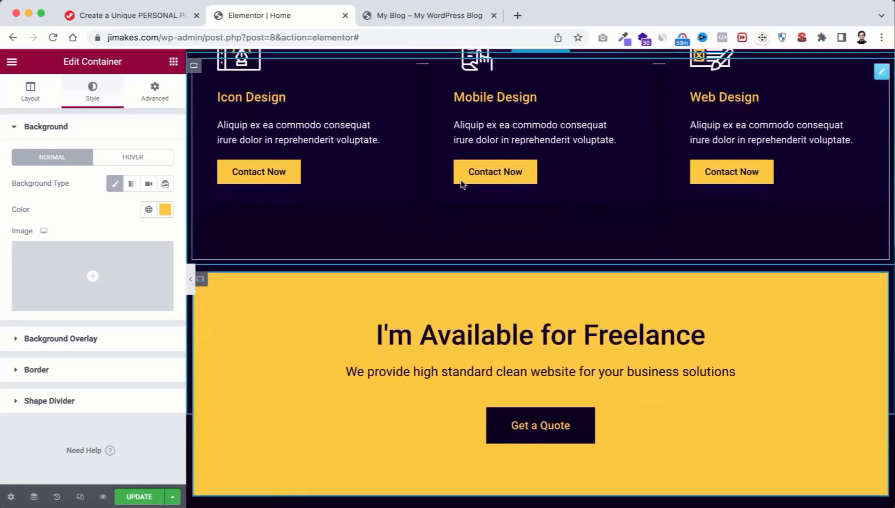
Save the page changes and scroll down to the portfolio grid
click(140, 497)
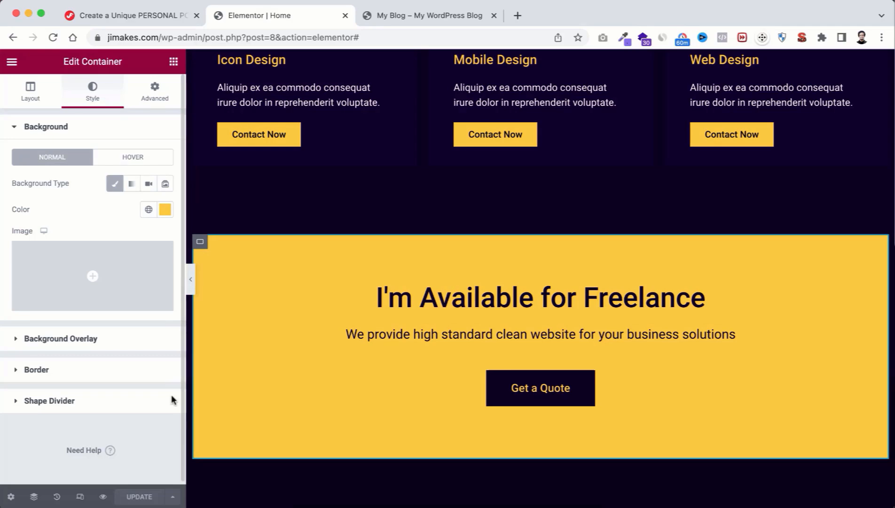
scroll(526, 264, up, 5)
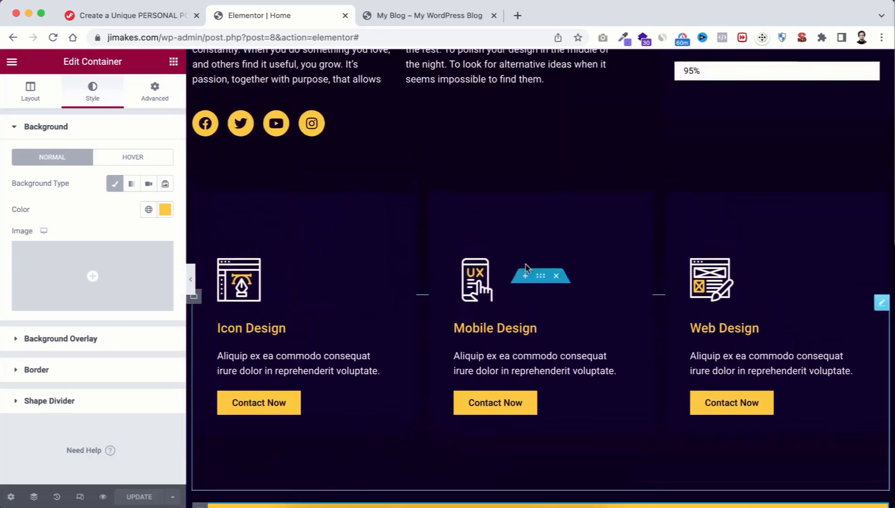
scroll(529, 305, down, 5)
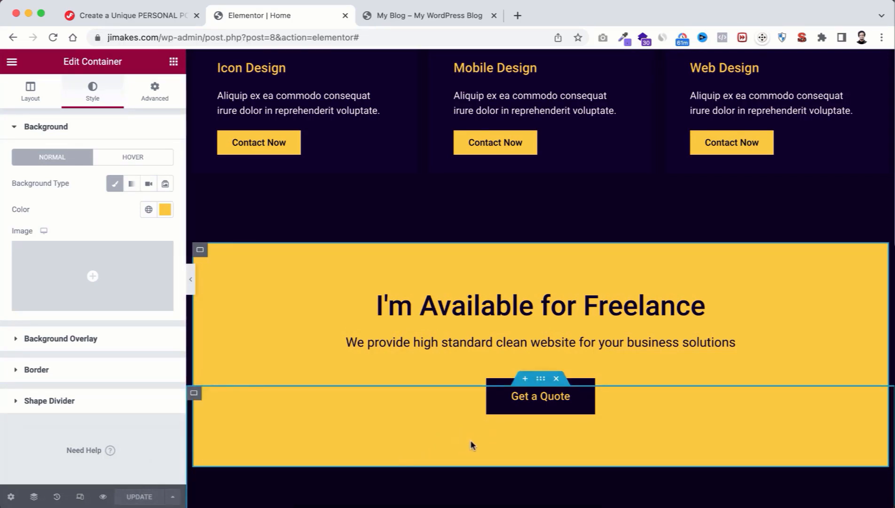
scroll(466, 451, down, 5)
scroll(468, 456, down, 5)
scroll(490, 357, down, 1)
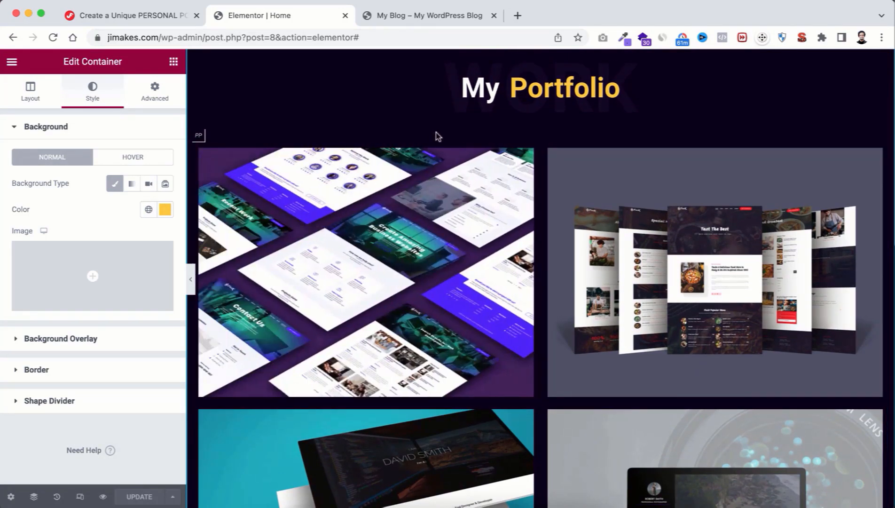
Collapse the Elementor panel to preview the portfolio grid at full width
click(191, 281)
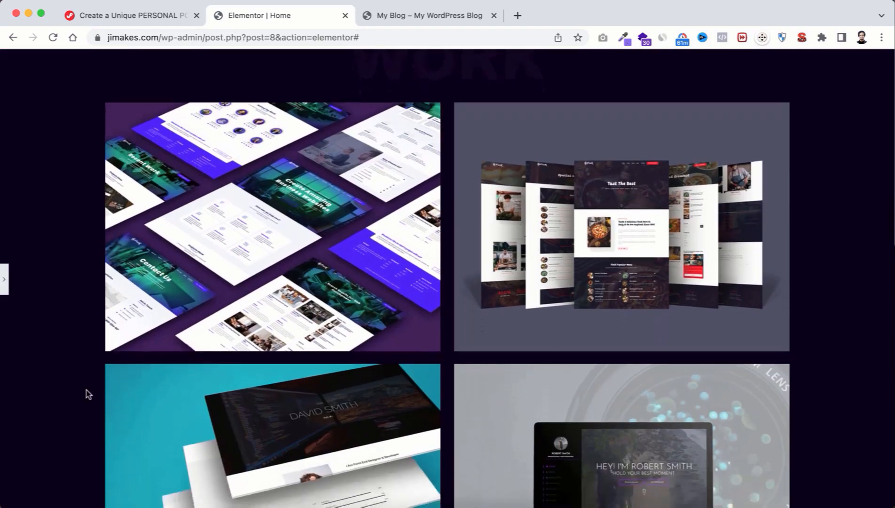
scroll(86, 394, down, 5)
scroll(87, 394, down, 3)
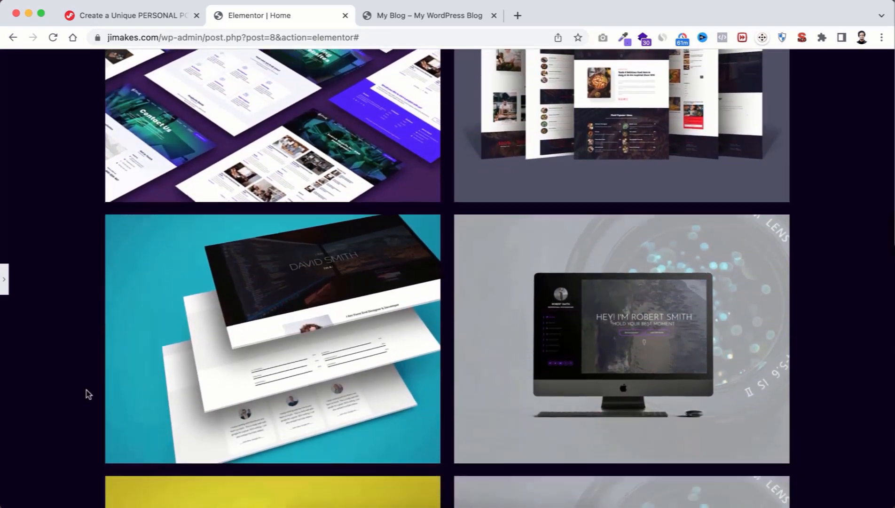
scroll(86, 393, up, 1)
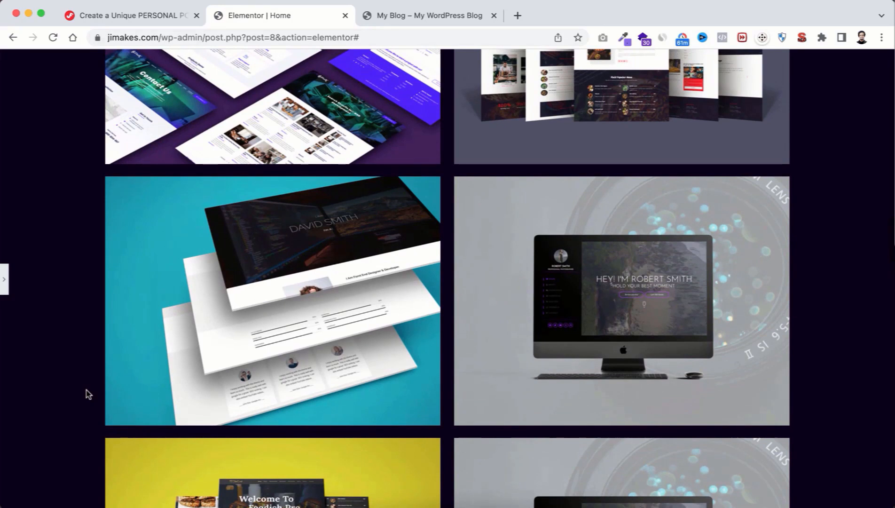
mouse_move(334, 283)
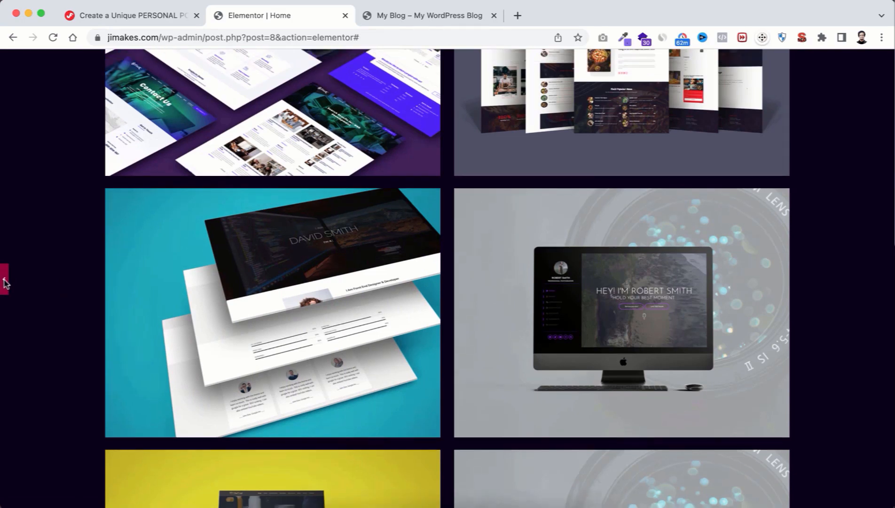
Reopen the Elementor panel and open the Project D flip box's settings
click(5, 281)
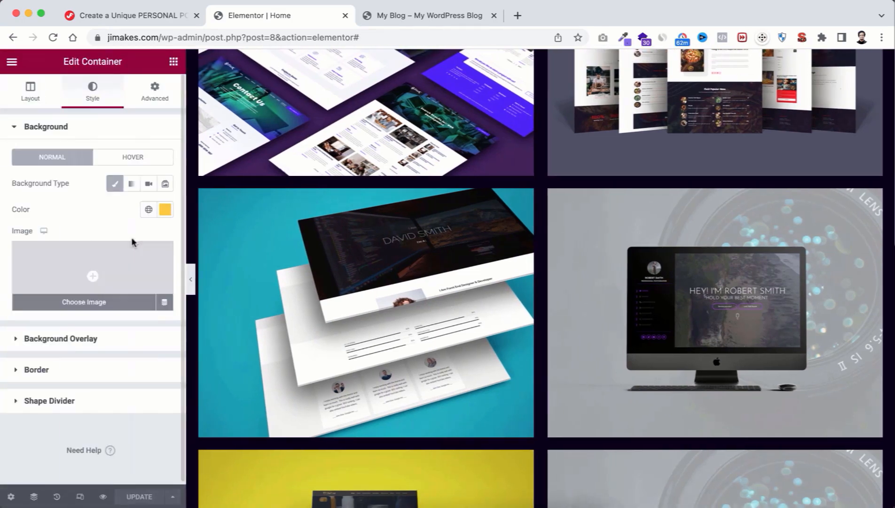
scroll(548, 190, up, 5)
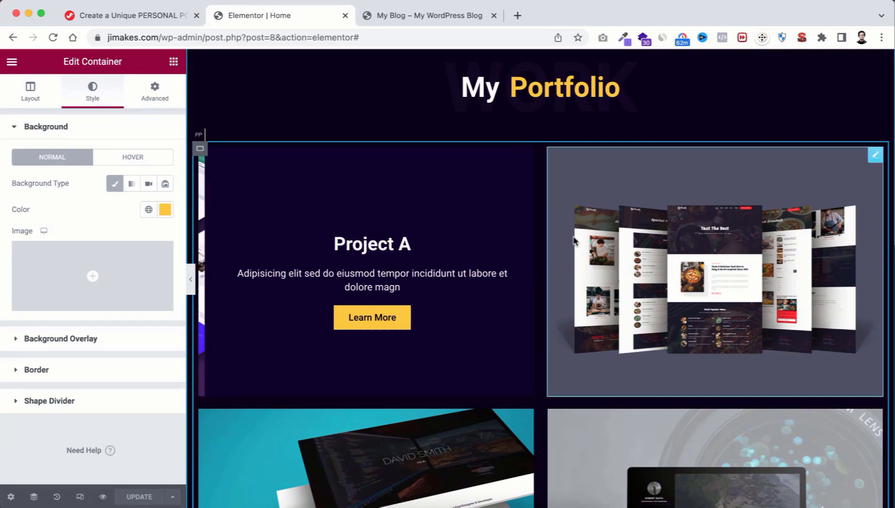
scroll(579, 294, down, 2)
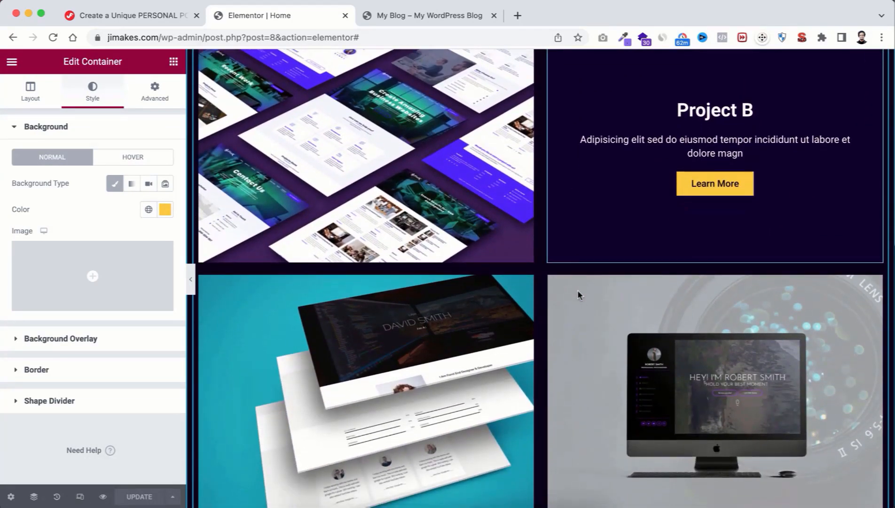
scroll(579, 294, down, 1)
scroll(579, 294, down, 1)
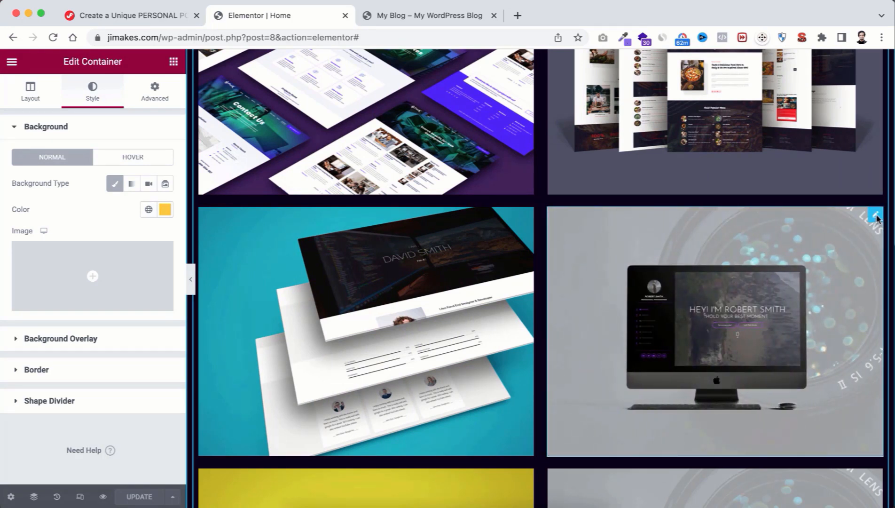
click(875, 215)
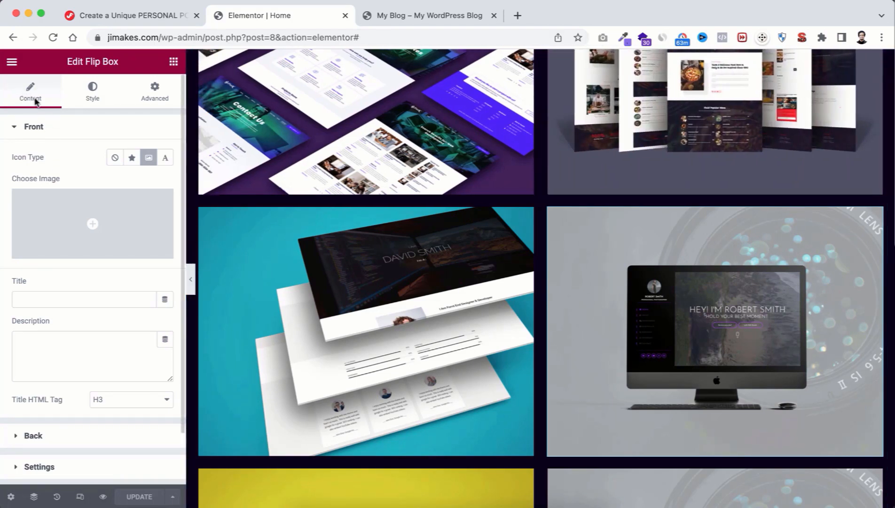
Upload Project-D-Candy-Jim-Fahd-Digital.jpg and set it as Project D's front background image
click(93, 92)
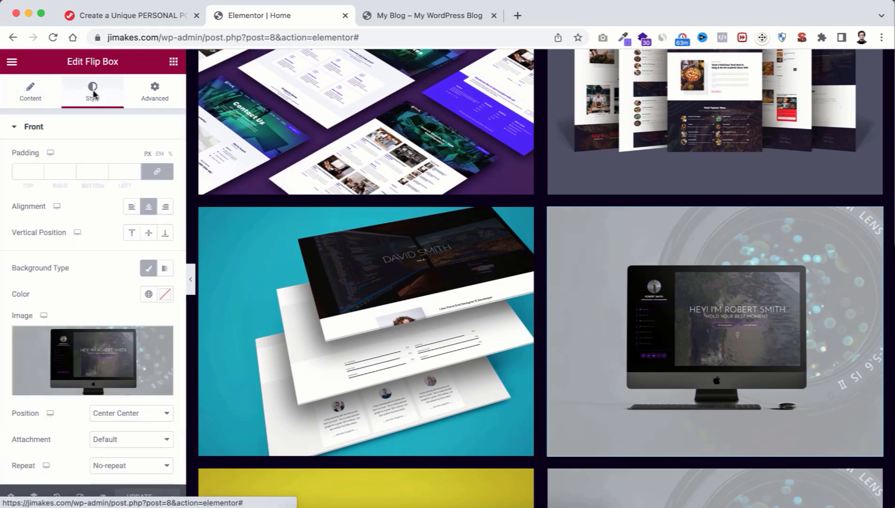
scroll(89, 301, down, 2)
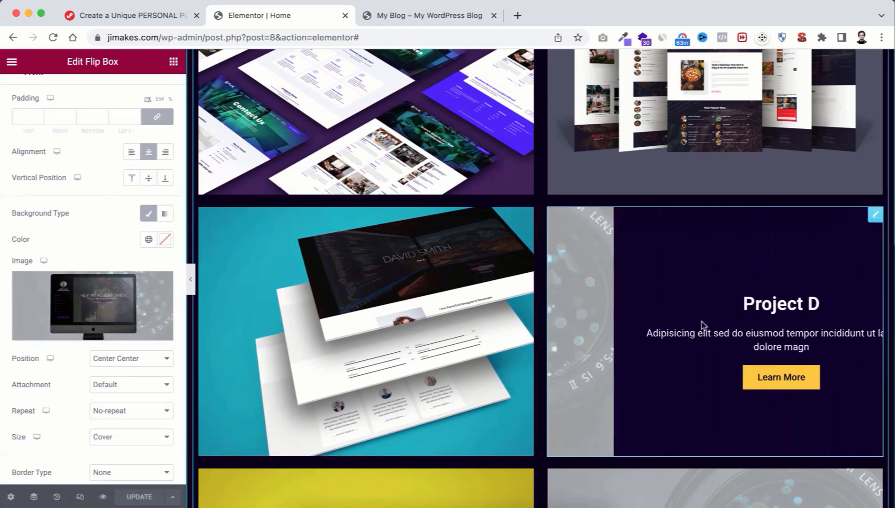
click(104, 297)
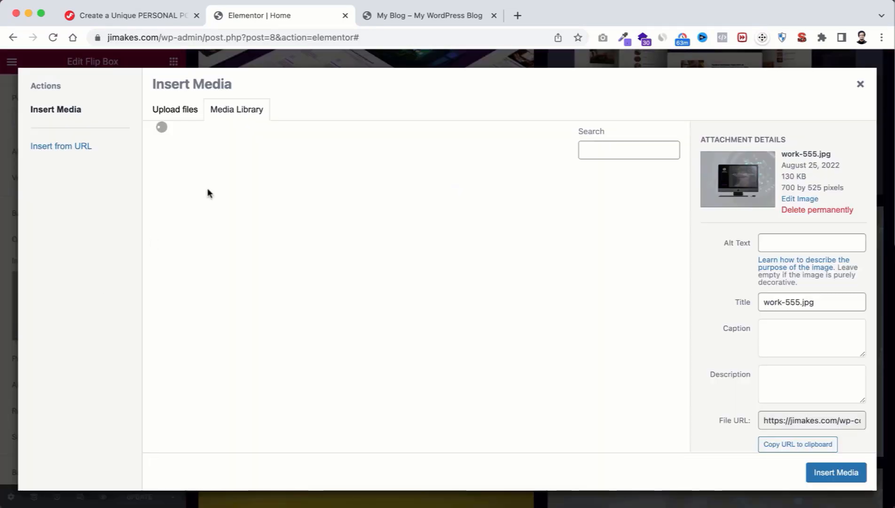
click(187, 113)
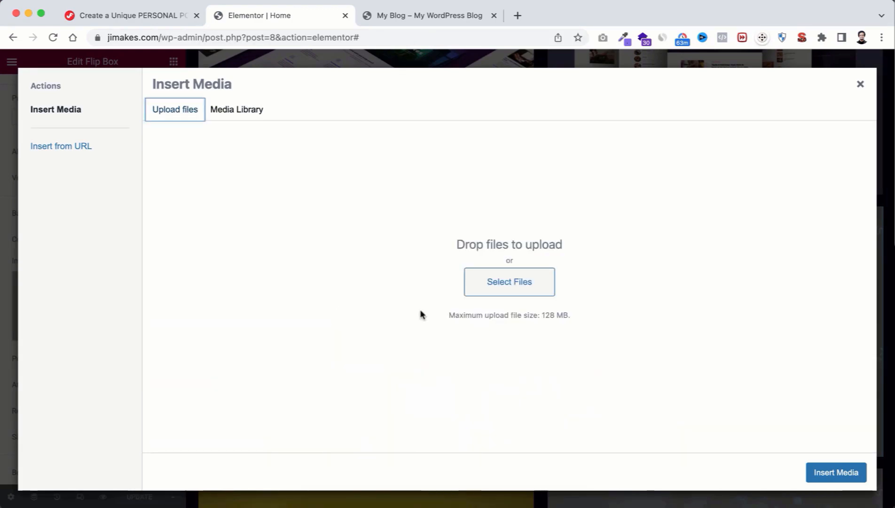
click(518, 282)
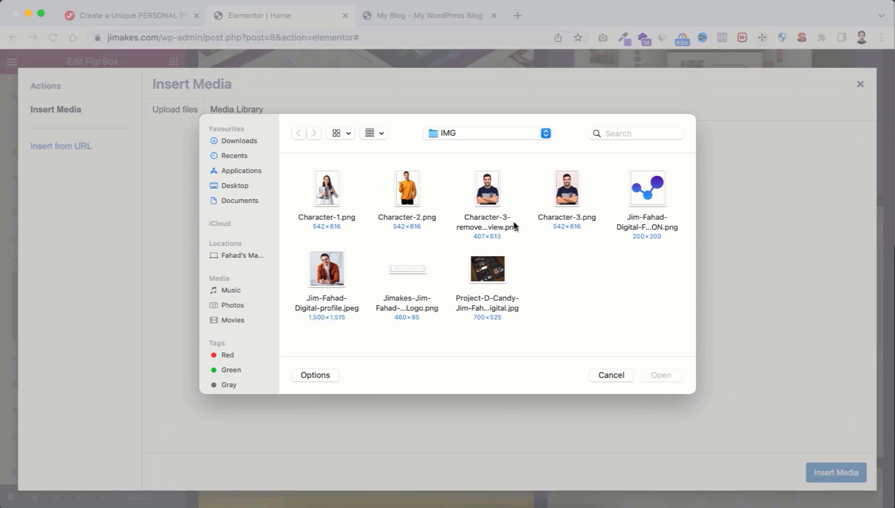
click(494, 270)
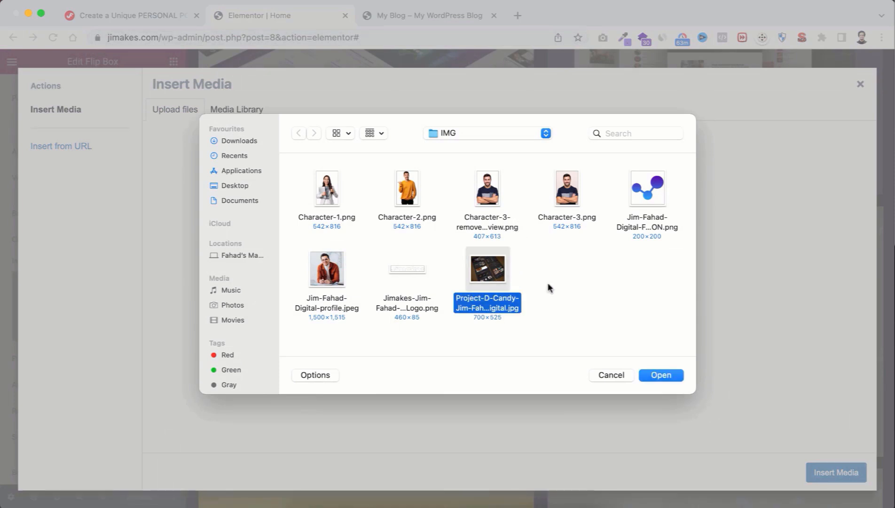
click(660, 374)
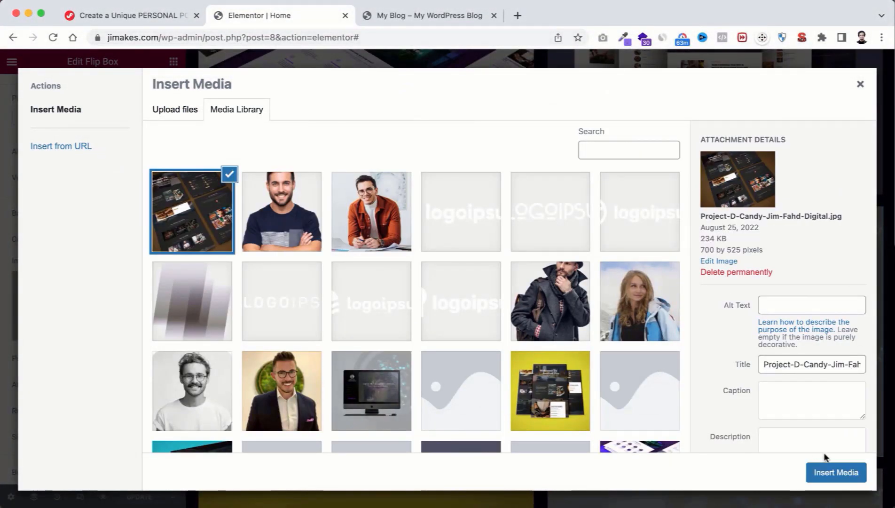
click(839, 472)
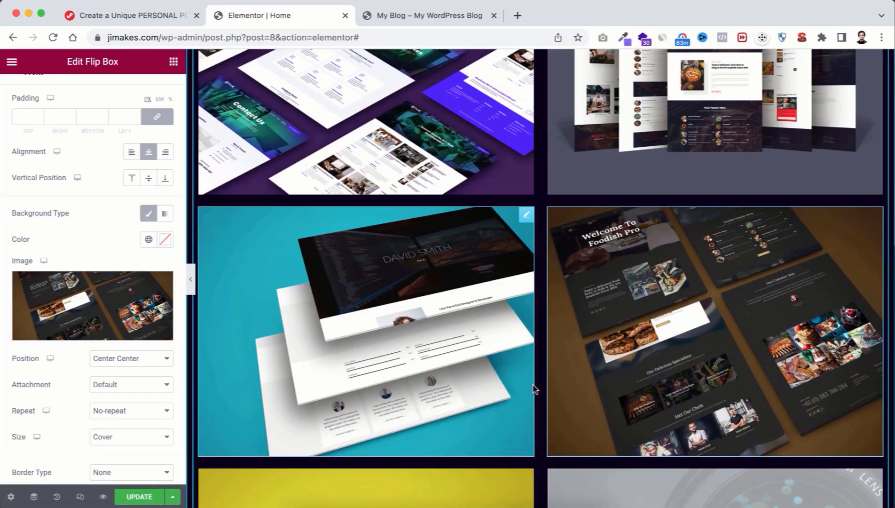
mouse_move(673, 366)
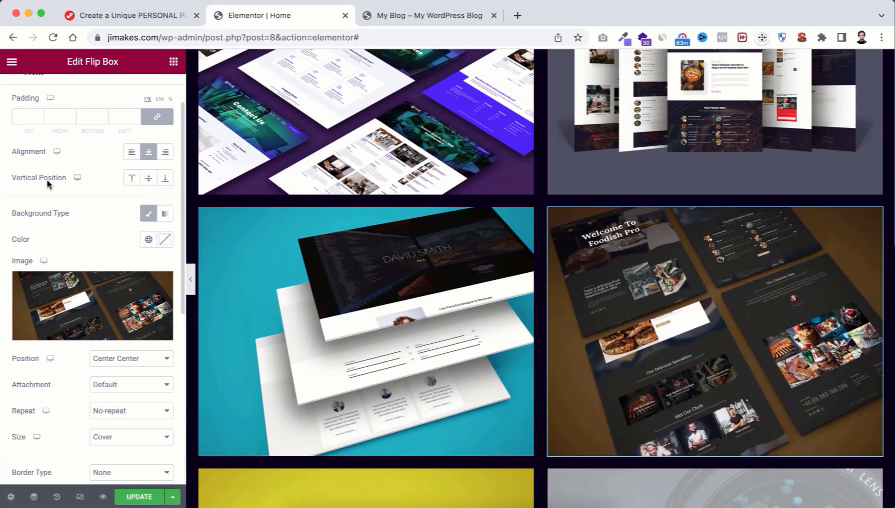
Show the Project D flip box's Back-side content settings instead of the Front ones
scroll(47, 170, up, 3)
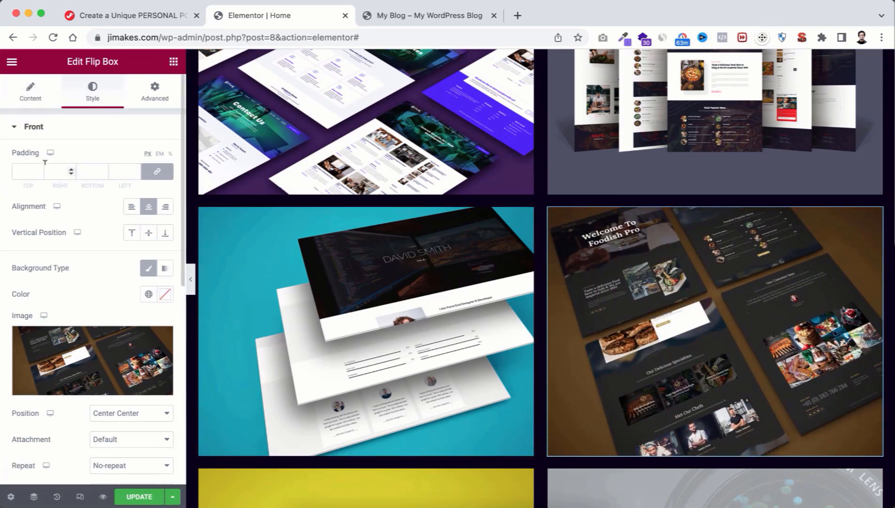
click(29, 97)
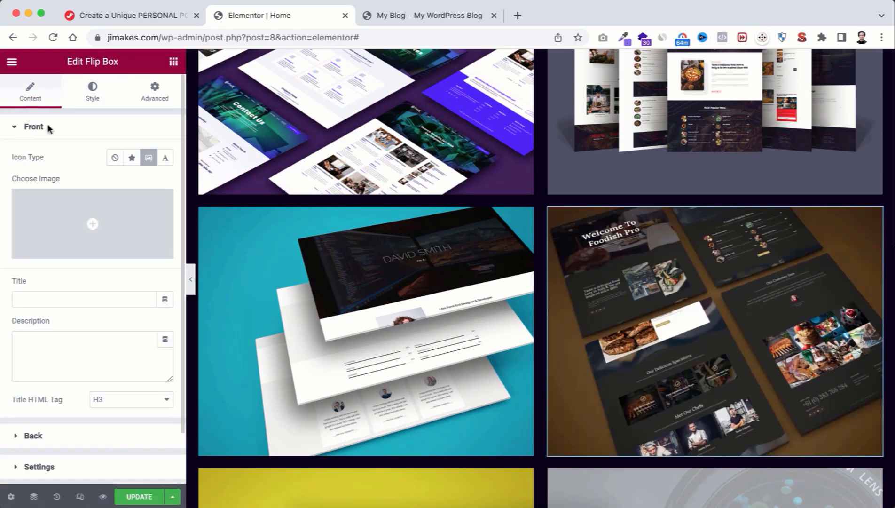
click(16, 128)
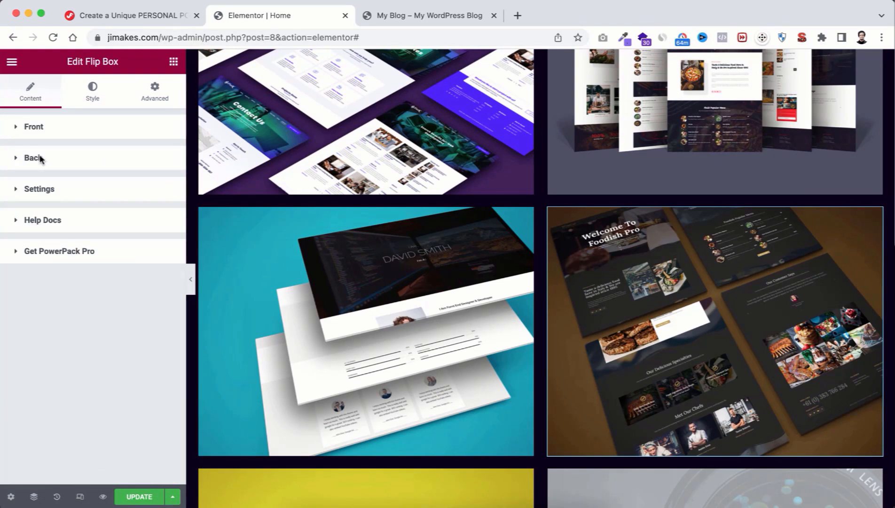
click(15, 160)
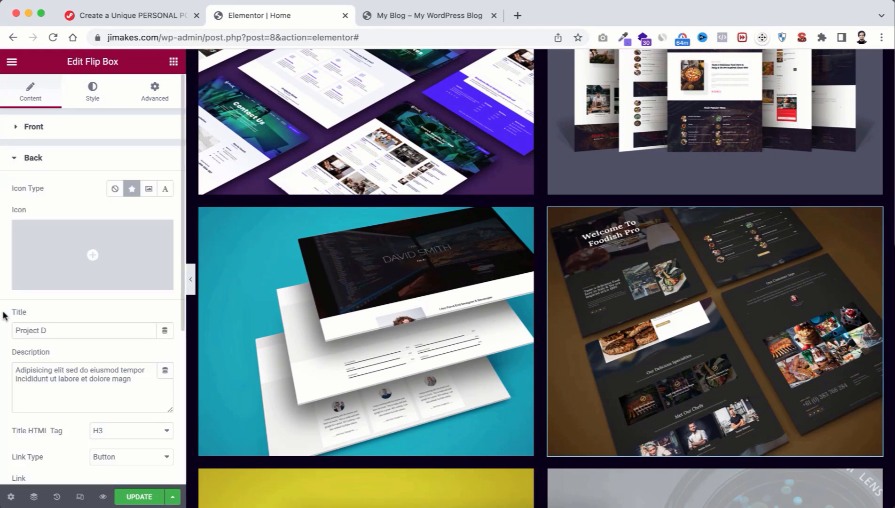
scroll(4, 314, down, 5)
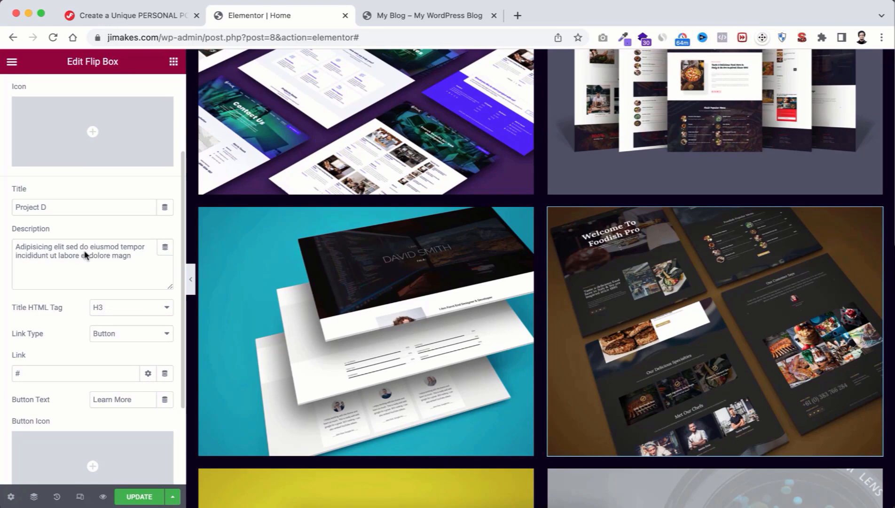
mouse_move(680, 305)
mouse_move(724, 382)
Review the Learn More button text and # link unchanged, then scroll to the testimonials
drag(95, 400, 136, 401)
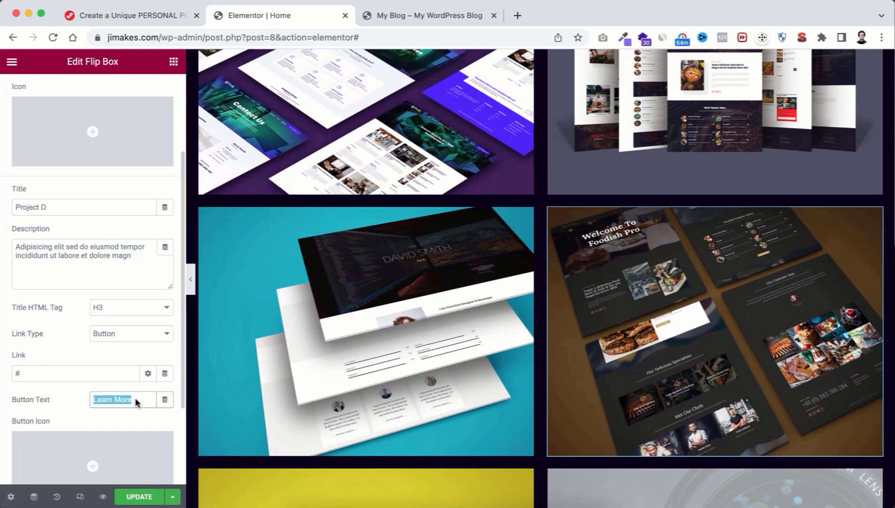
click(61, 396)
click(29, 374)
drag(8, 374, 20, 373)
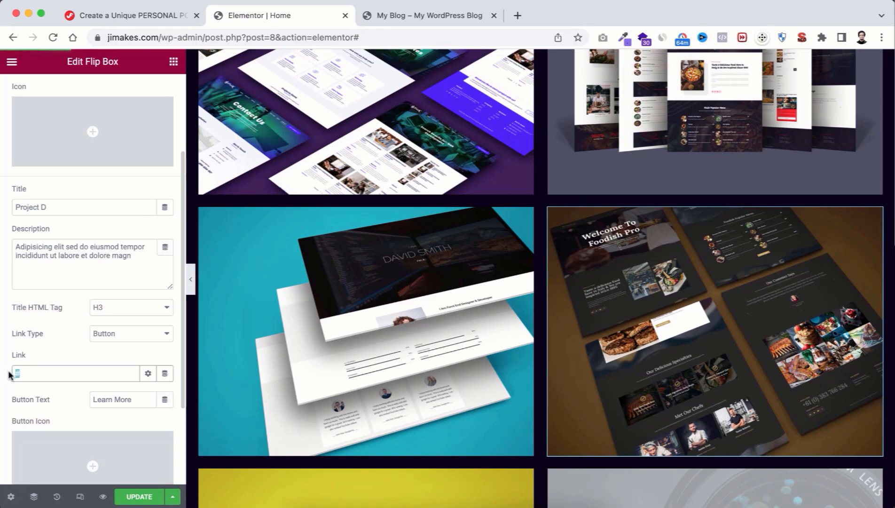
click(57, 361)
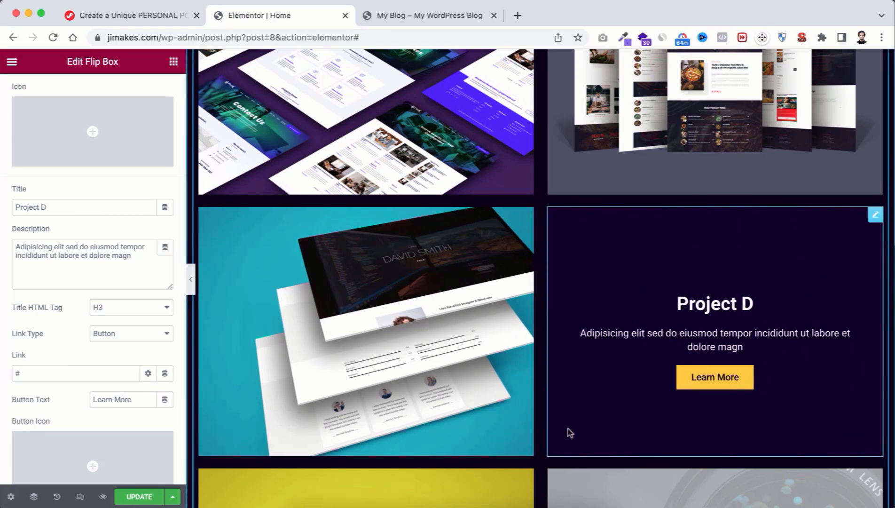
scroll(567, 430, down, 2)
scroll(567, 430, down, 6)
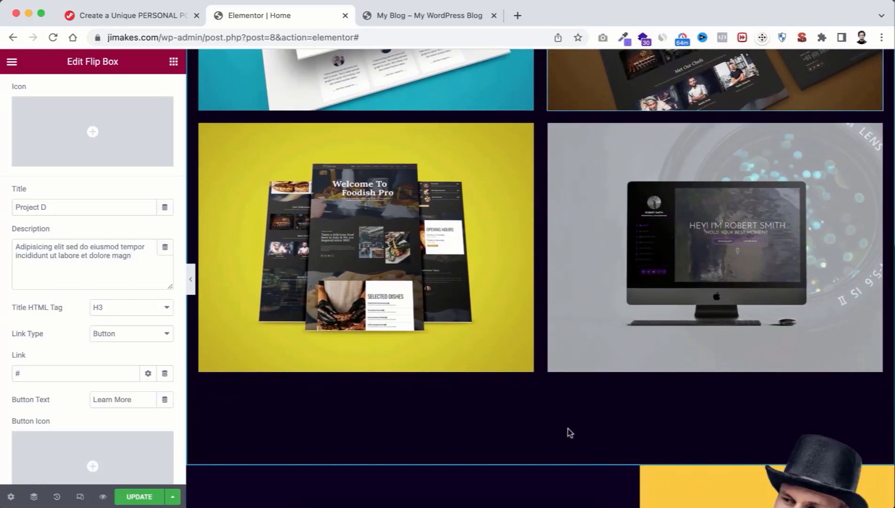
scroll(569, 431, down, 7)
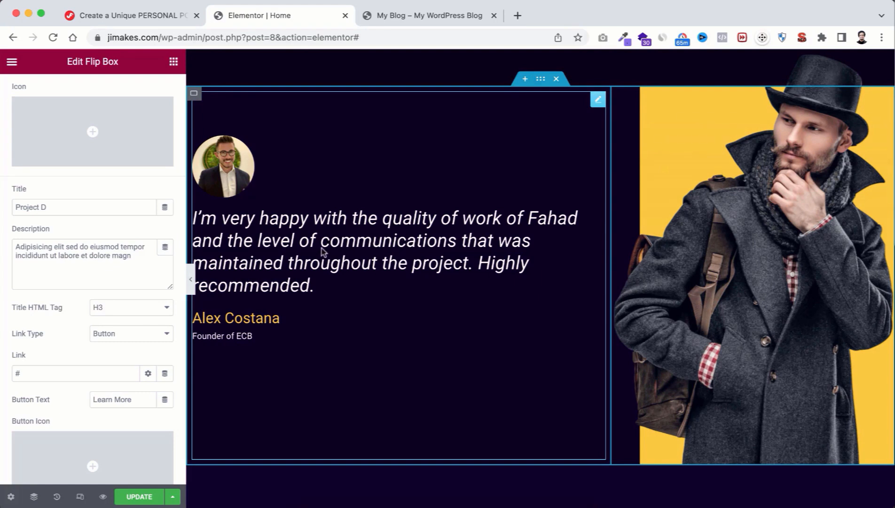
Open the testimonial carousel settings, toggle autoplay, and list the three testimonial items
click(299, 240)
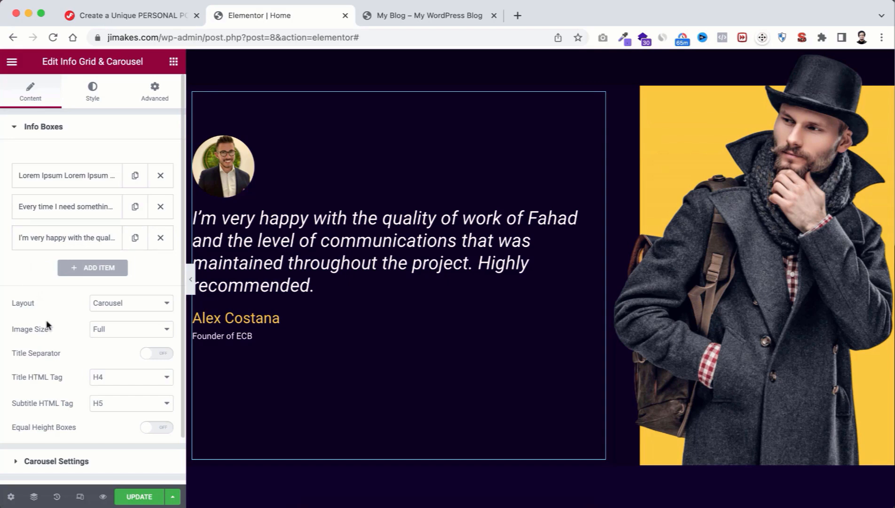
scroll(54, 350, down, 2)
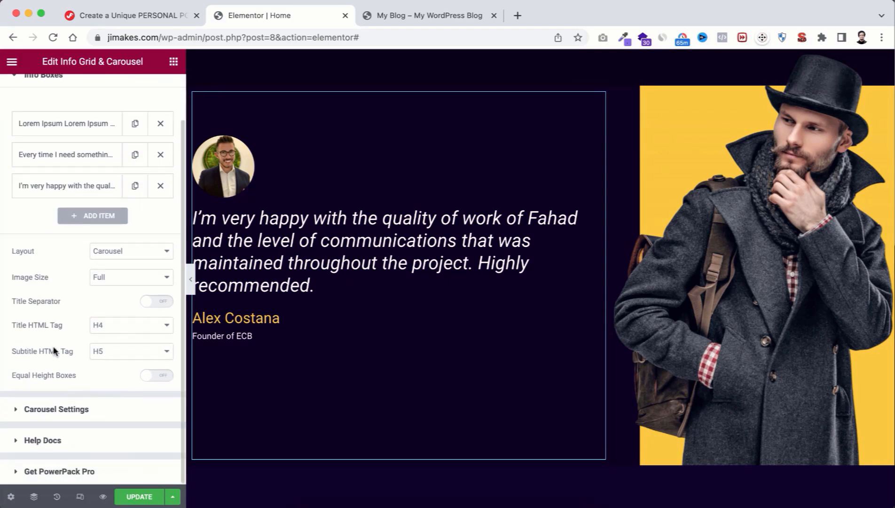
click(59, 410)
scroll(92, 408, down, 3)
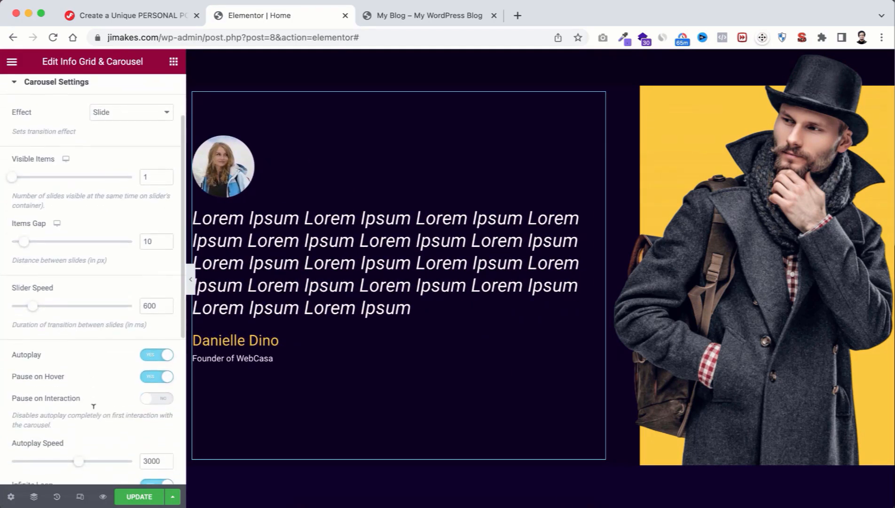
click(151, 349)
scroll(111, 181, up, 3)
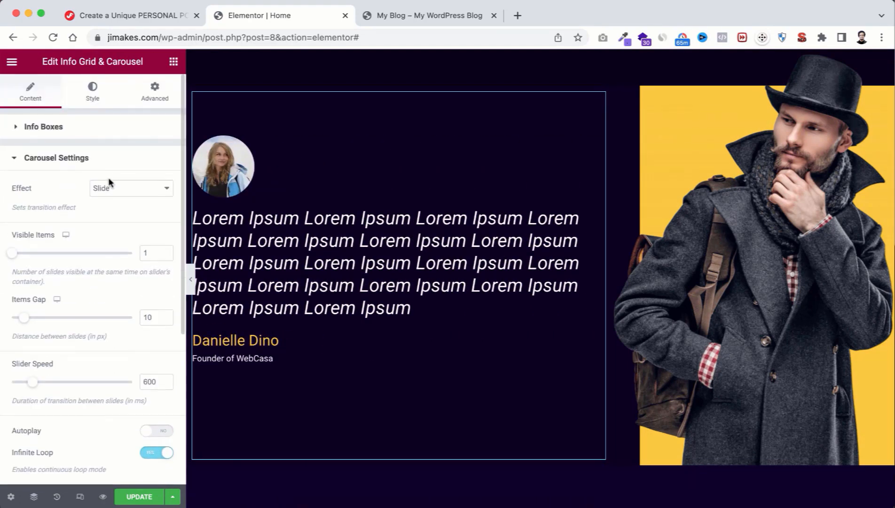
click(43, 129)
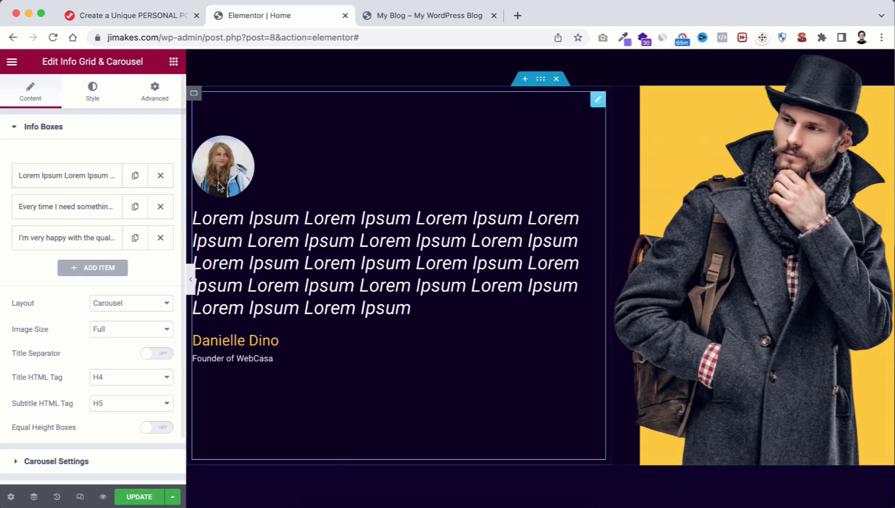
Slide through all three testimonials and back to the first
drag(480, 254, 205, 268)
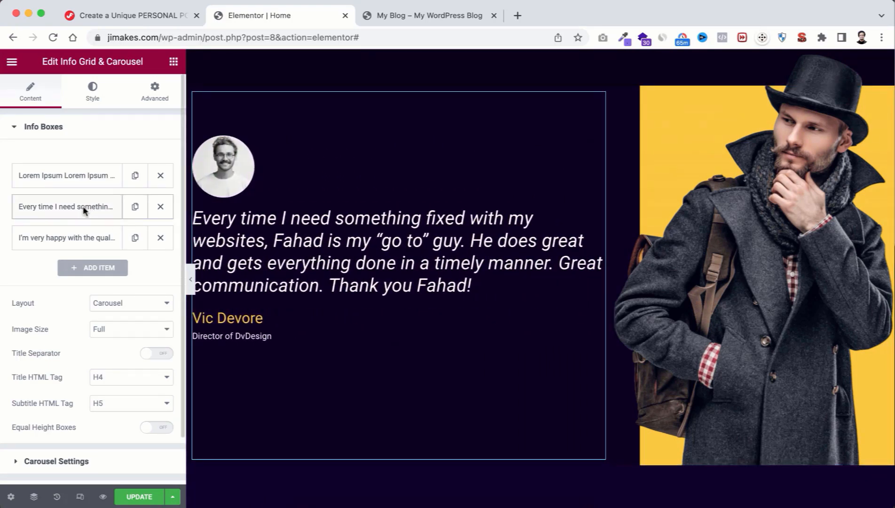
drag(313, 261, 219, 262)
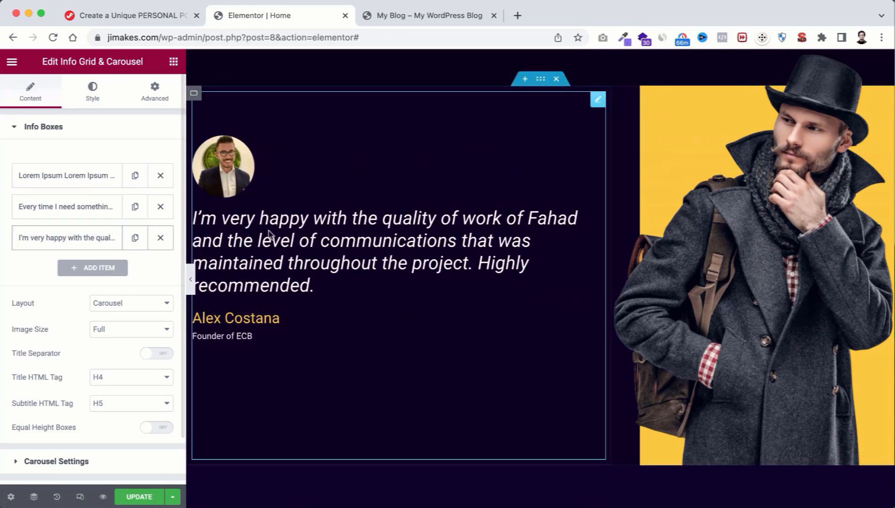
drag(266, 234, 494, 232)
drag(231, 240, 509, 236)
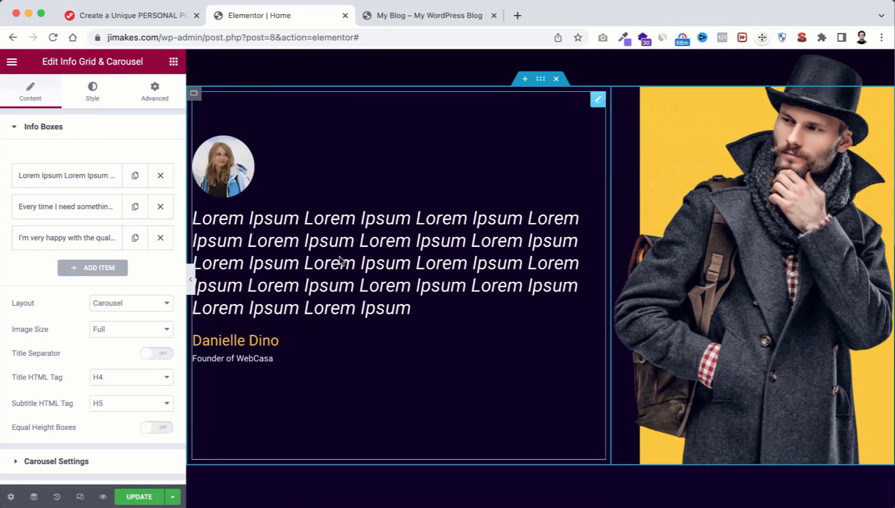
Replace the first testimonial's Lorem Ipsum title with the pasted client review
click(81, 178)
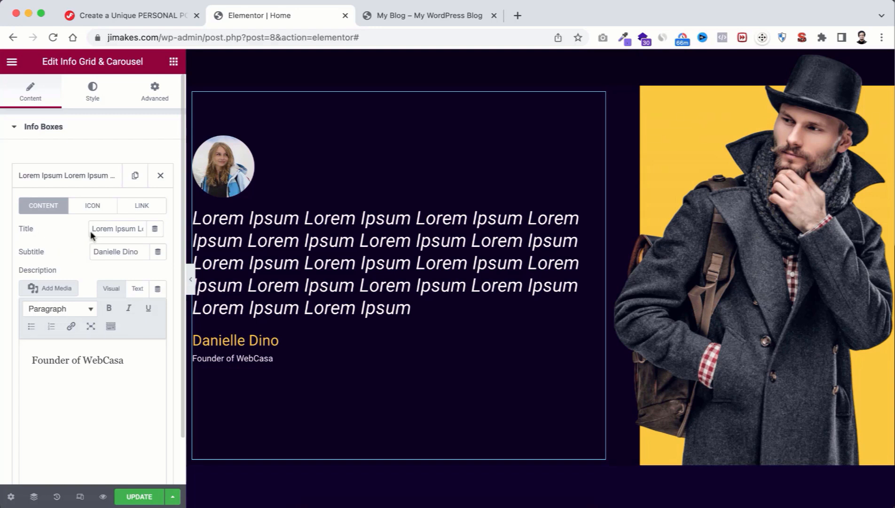
drag(94, 230, 160, 237)
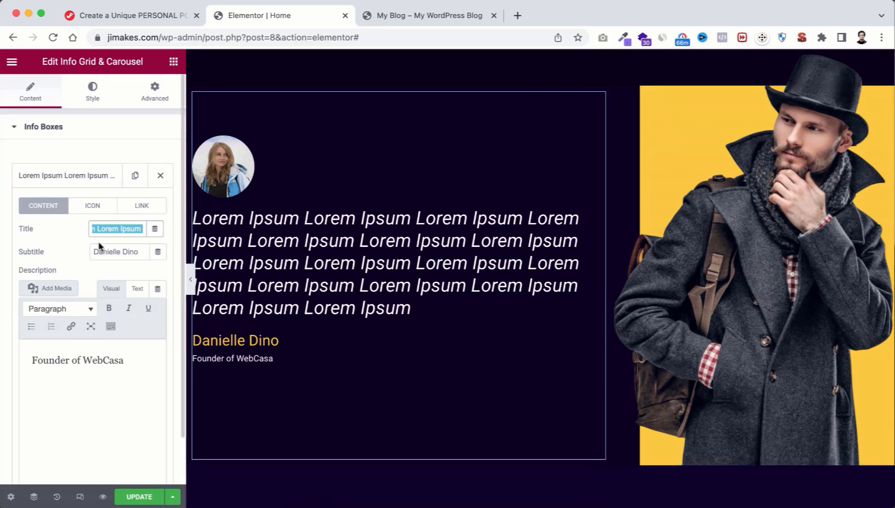
click(95, 227)
key(BackSpace)
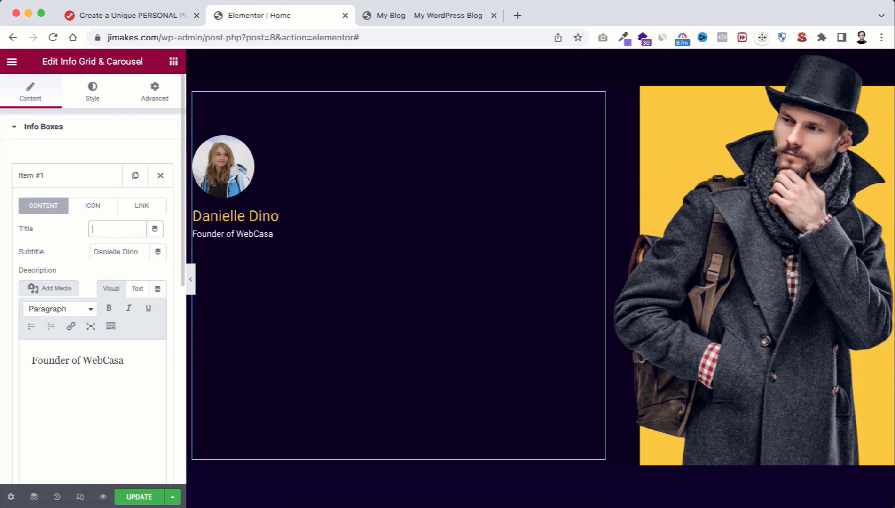
text(I work with many WordPress coders for the past 10 years and it’s hard to find someone with this level of skill and strict attention to detail. Fahad and his team was excellent.)
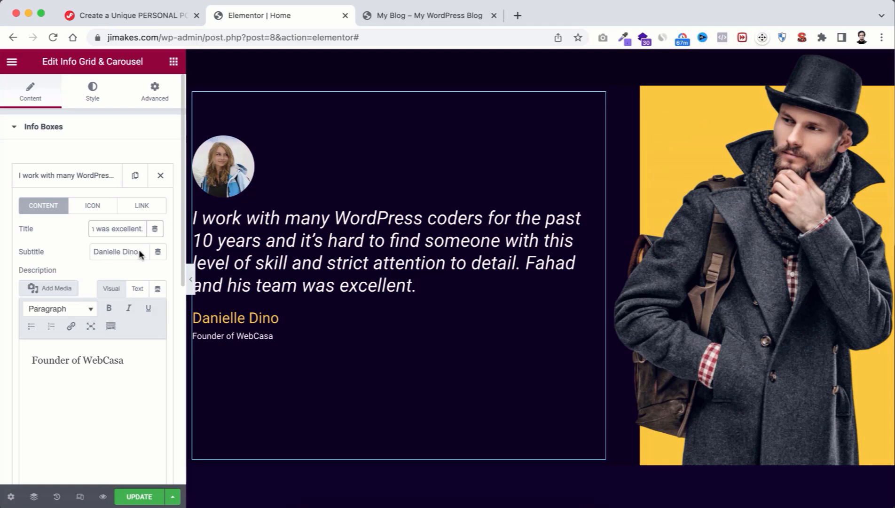
Check the first testimonial's reviewer name and image, collapse it, and slide onward
drag(139, 253, 84, 253)
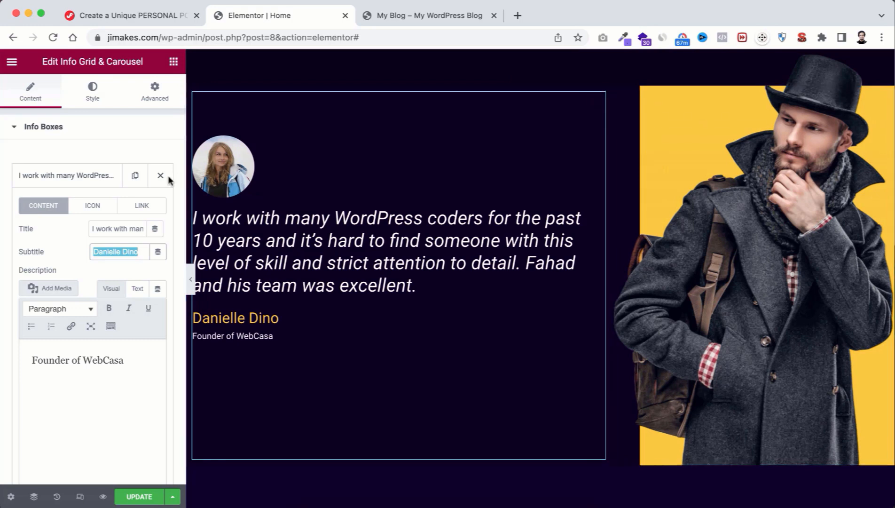
click(93, 208)
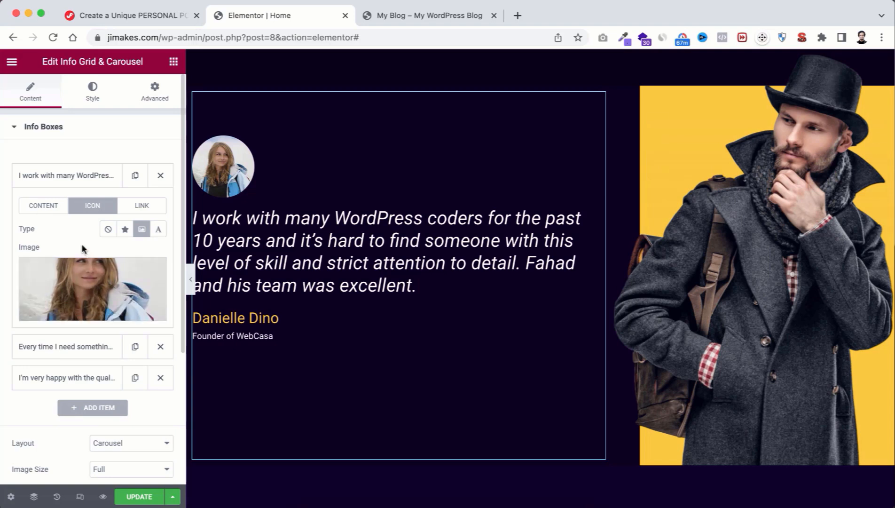
click(85, 175)
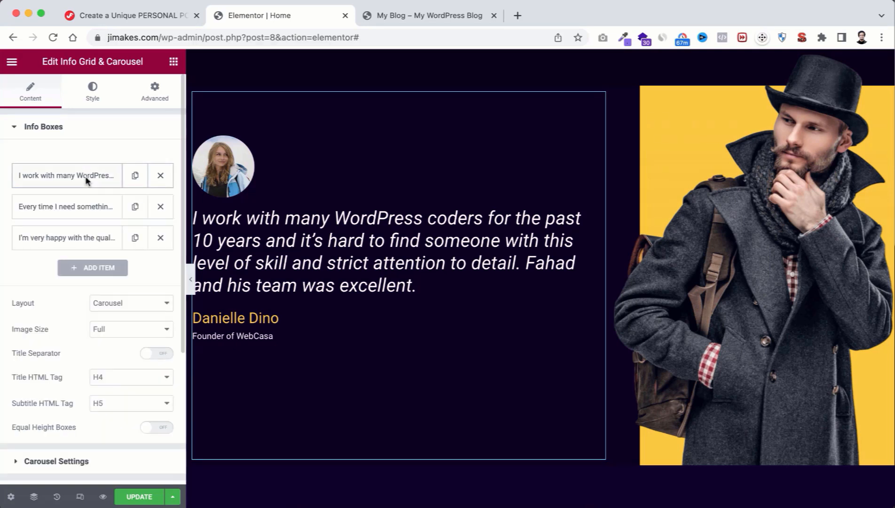
drag(466, 218, 193, 239)
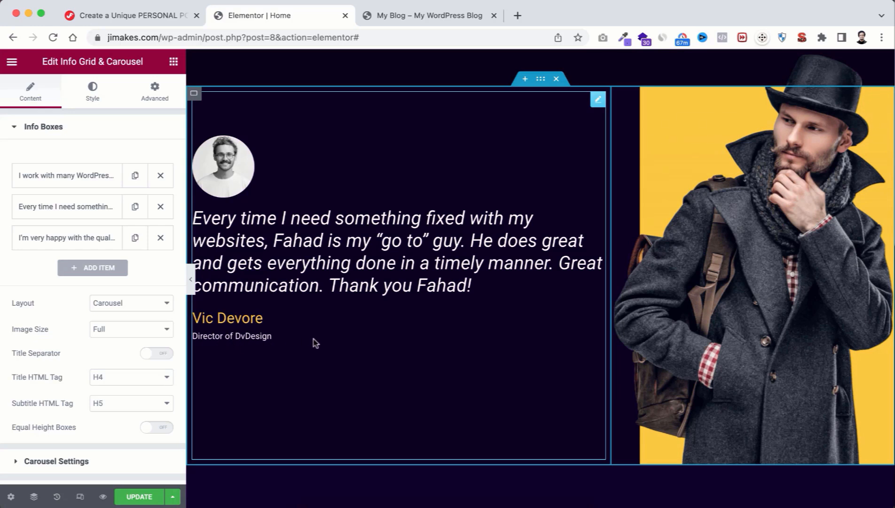
scroll(785, 275, up, 2)
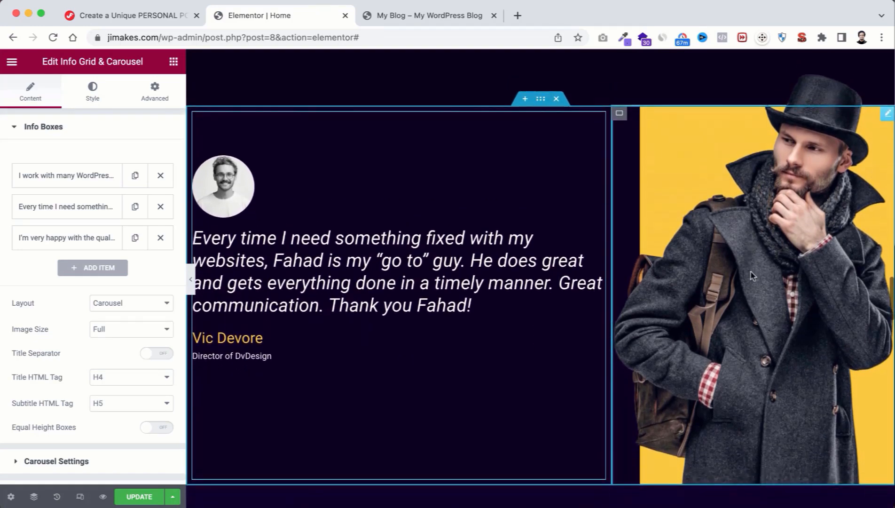
Select the top-hat man photo and bring up its Elementor context menu
click(773, 262)
scroll(808, 233, down, 1)
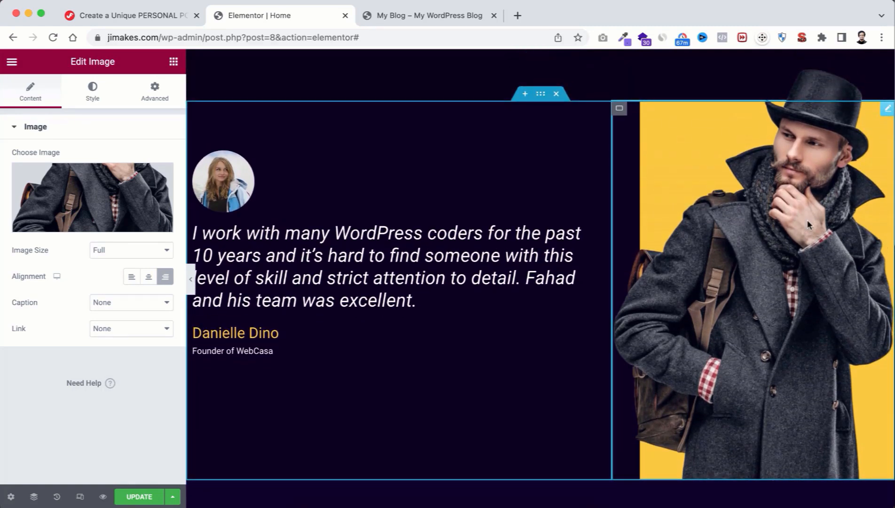
right_click(887, 110)
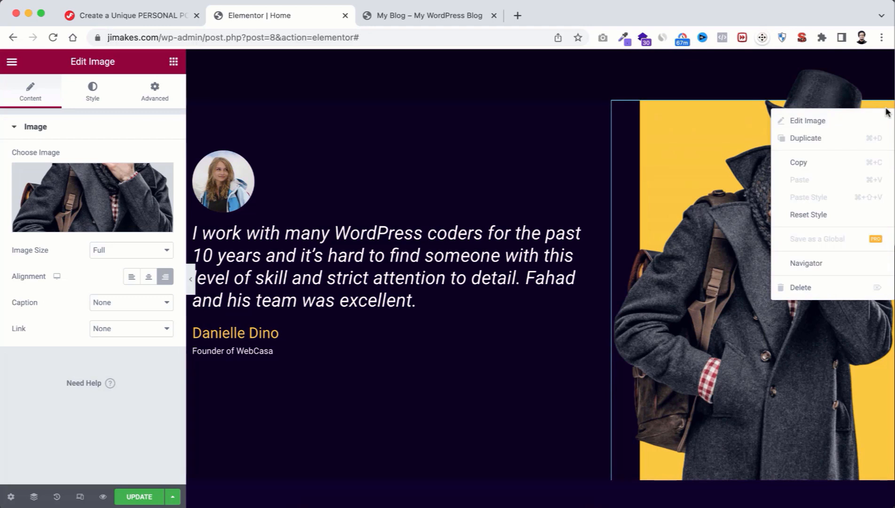
Delete the top-hat man's photo, preview the testimonial section without it, then reopen the editor panel
click(810, 290)
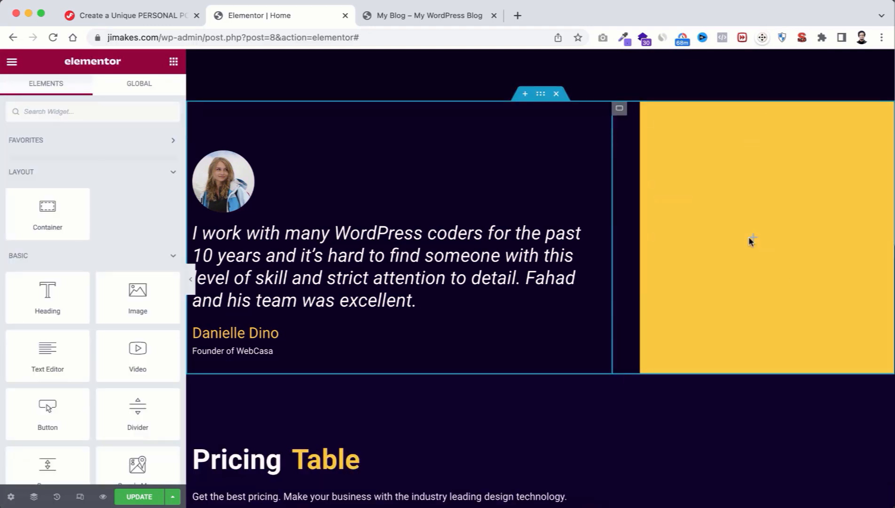
scroll(737, 232, up, 2)
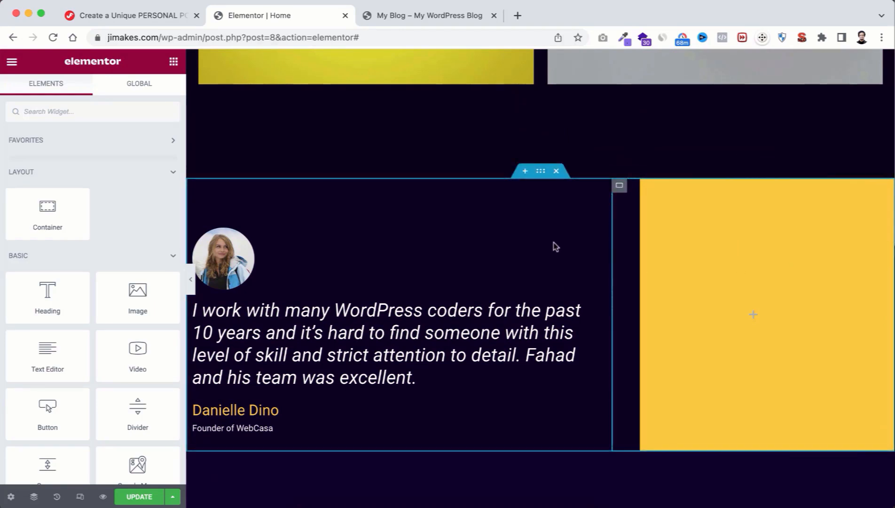
click(191, 284)
scroll(407, 195, down, 3)
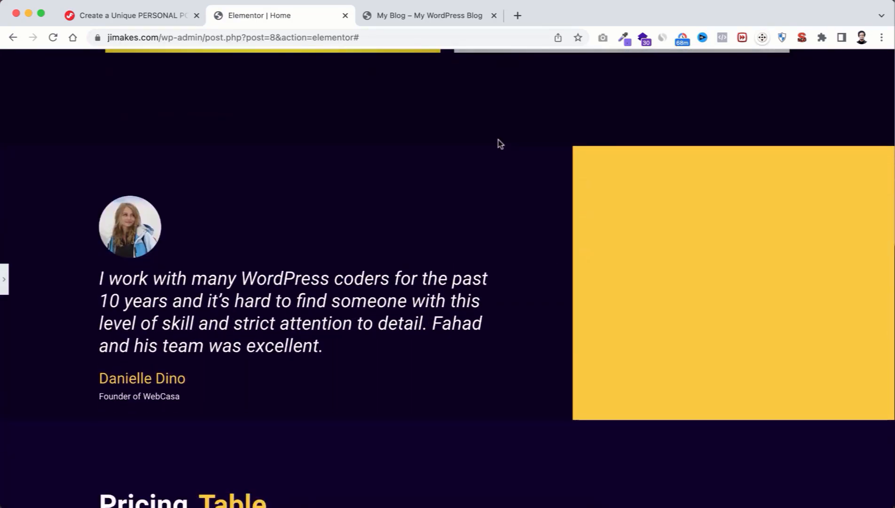
scroll(498, 143, up, 10)
scroll(500, 150, down, 7)
scroll(499, 151, down, 6)
scroll(498, 149, up, 3)
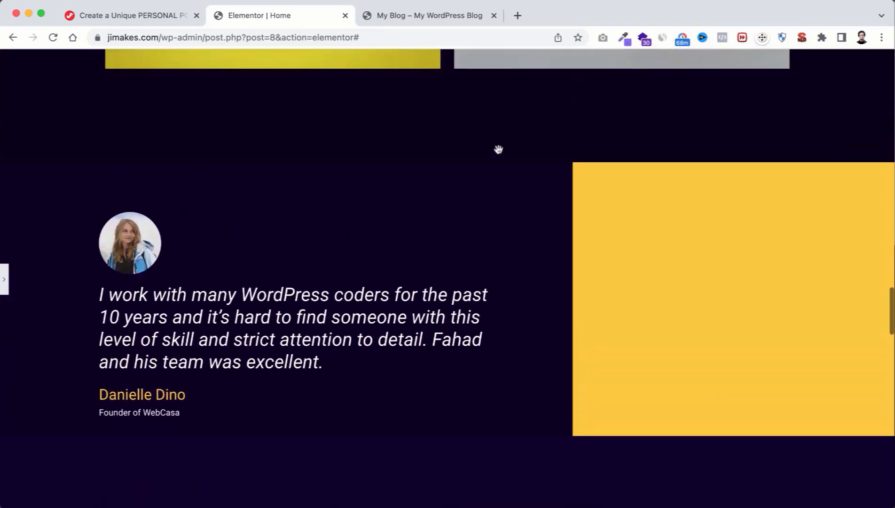
click(4, 282)
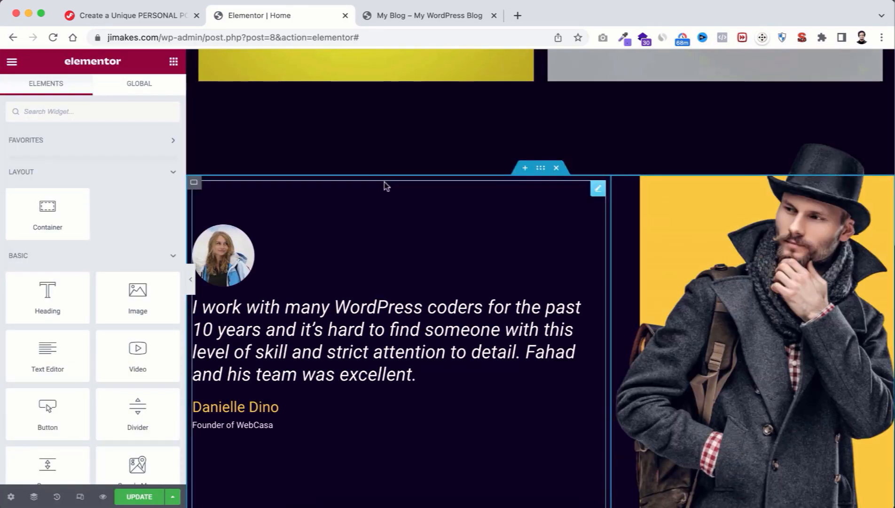
Turn on autoplay in the testimonial carousel's Carousel Settings
click(344, 306)
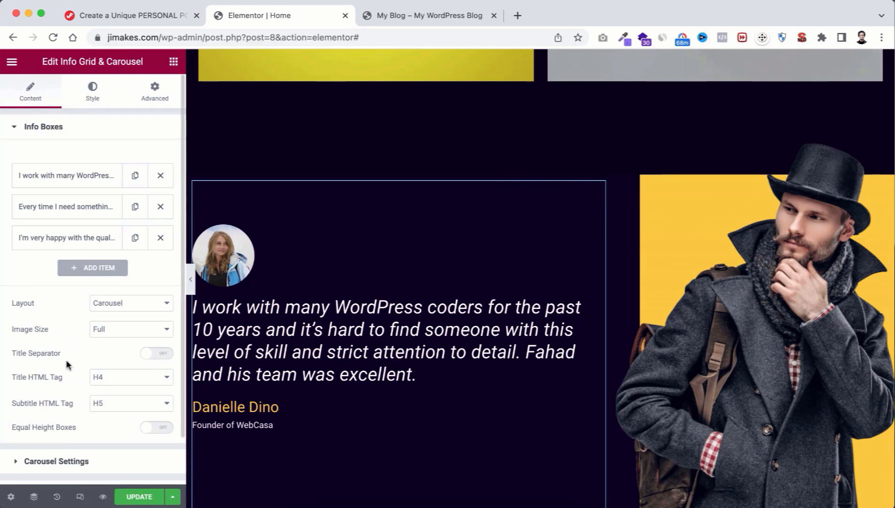
scroll(67, 364, down, 2)
click(67, 409)
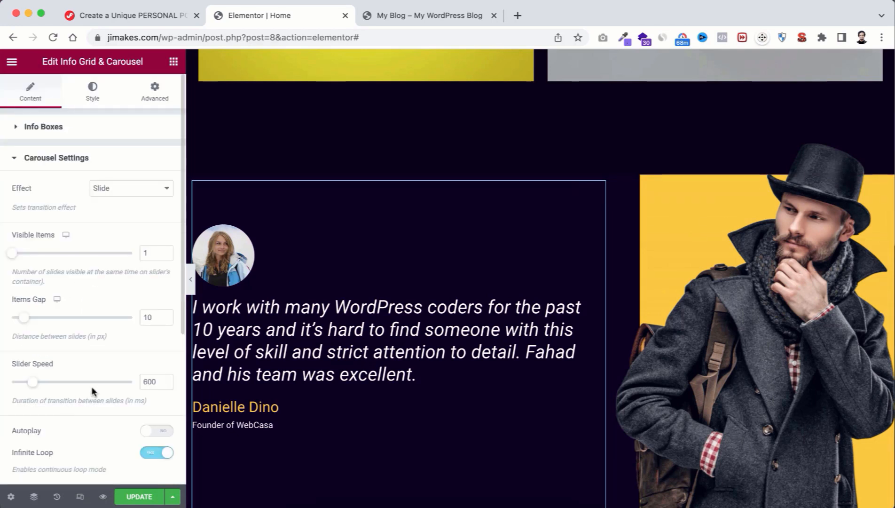
scroll(93, 391, down, 2)
click(159, 334)
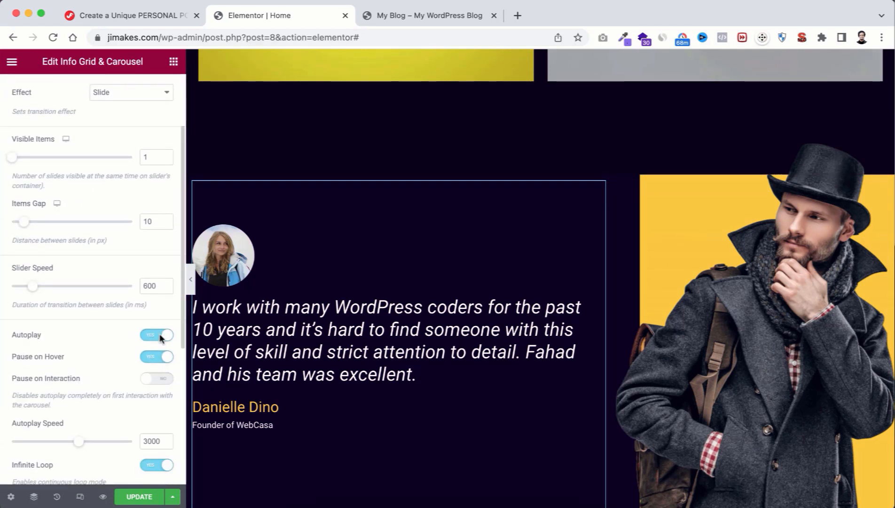
scroll(396, 211, up, 10)
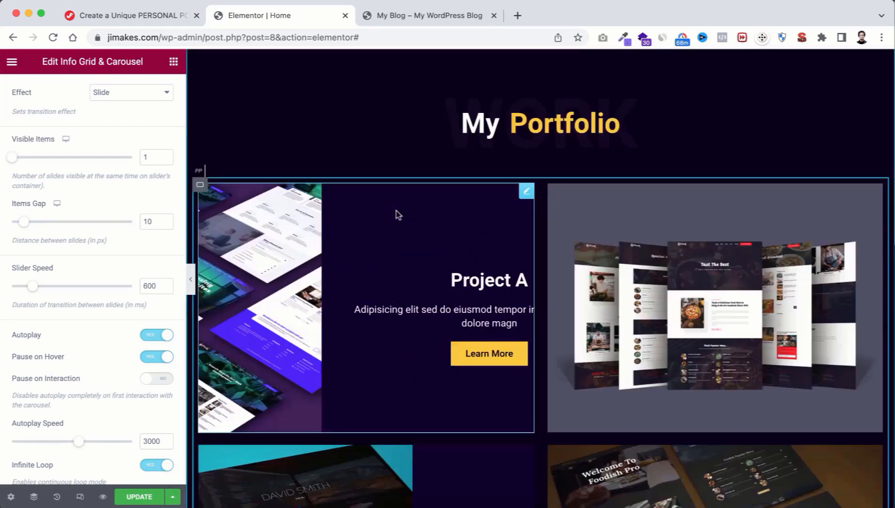
scroll(398, 215, up, 10)
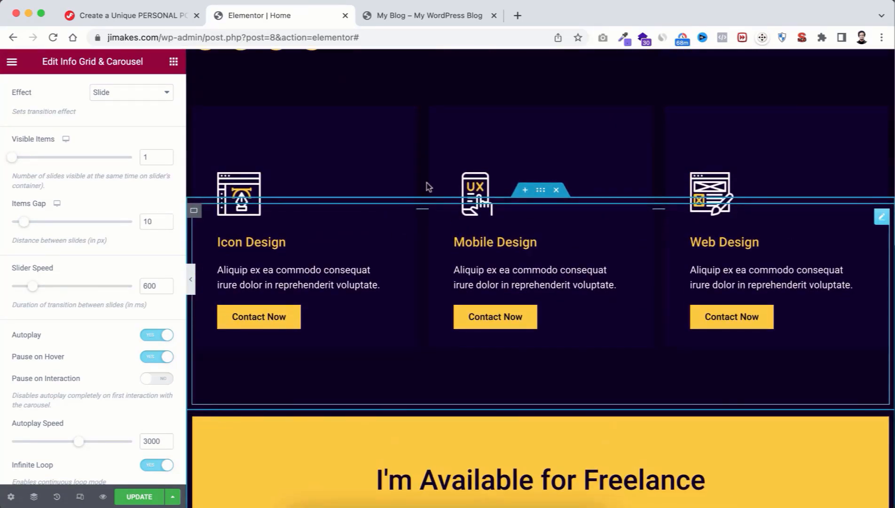
Turn on autoplay for the Icon/Mobile/Web Design services carousel
click(453, 261)
scroll(68, 329, down, 2)
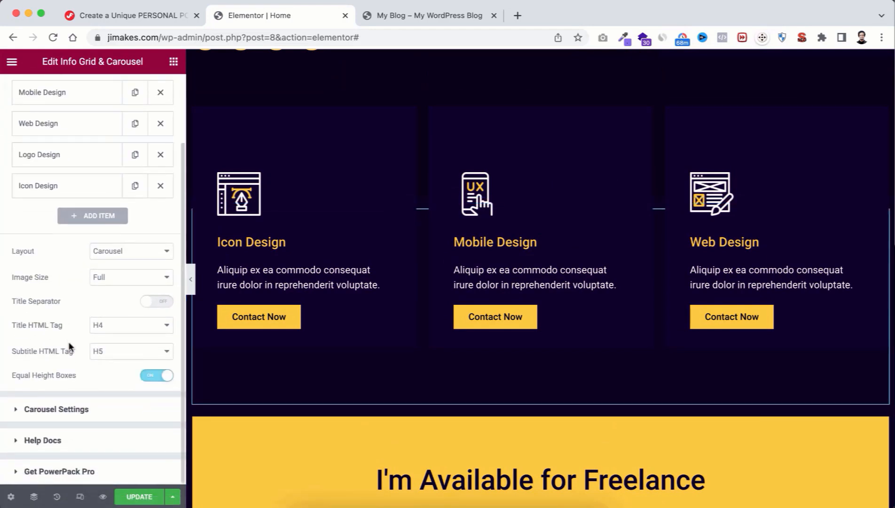
click(60, 409)
scroll(100, 399, down, 1)
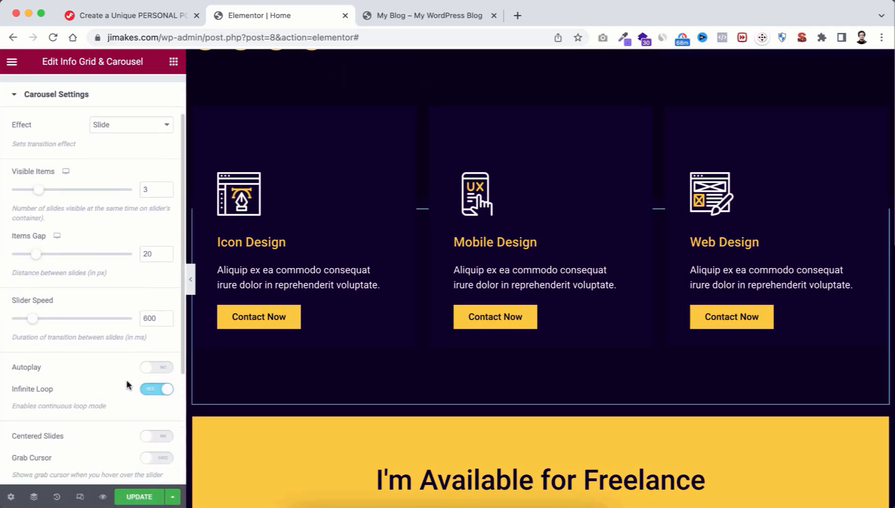
click(156, 367)
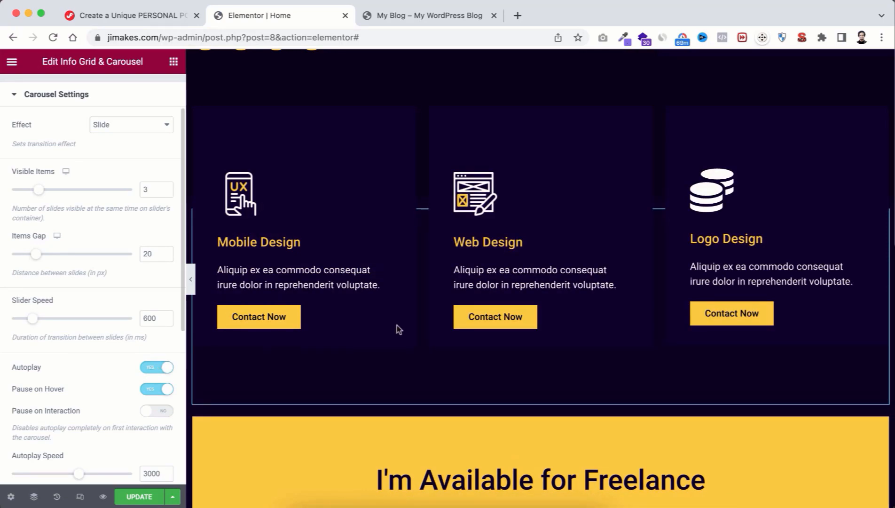
scroll(525, 397, down, 10)
Scroll down to the Pricing Table section and delete it
scroll(526, 402, down, 15)
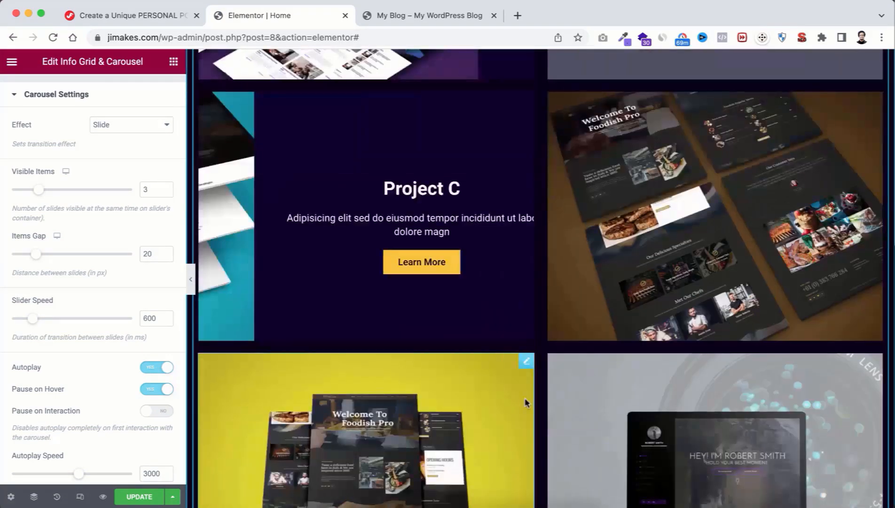
scroll(525, 399, down, 6)
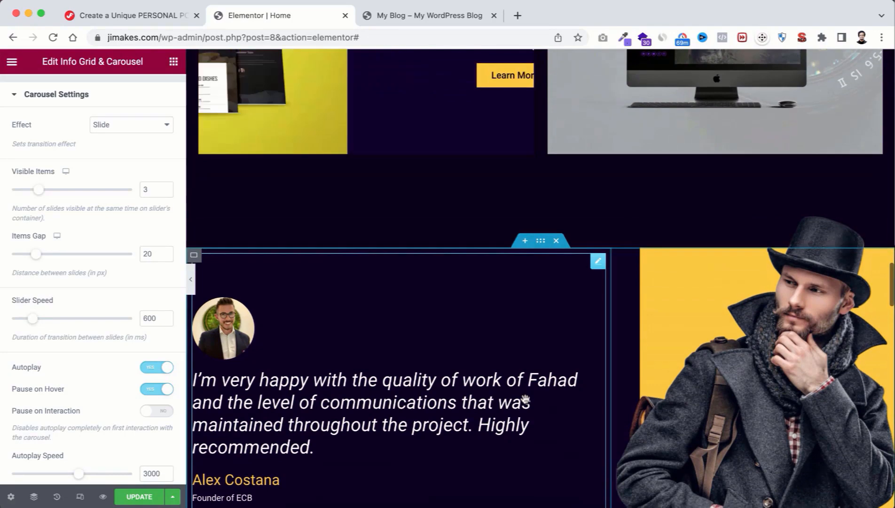
scroll(526, 403, down, 5)
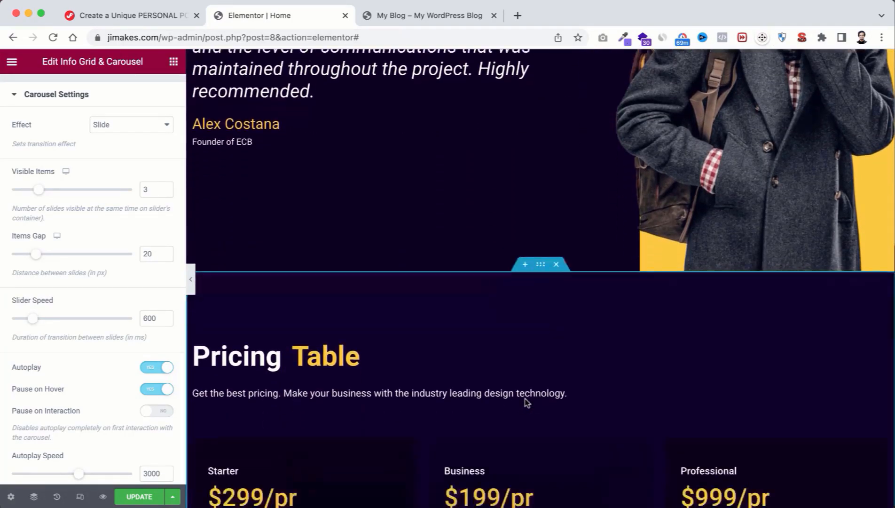
scroll(527, 403, down, 3)
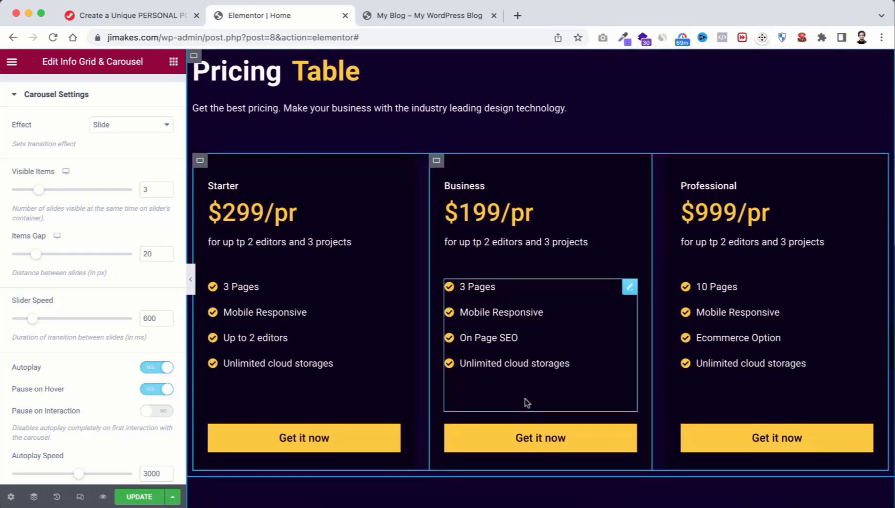
scroll(527, 402, up, 1)
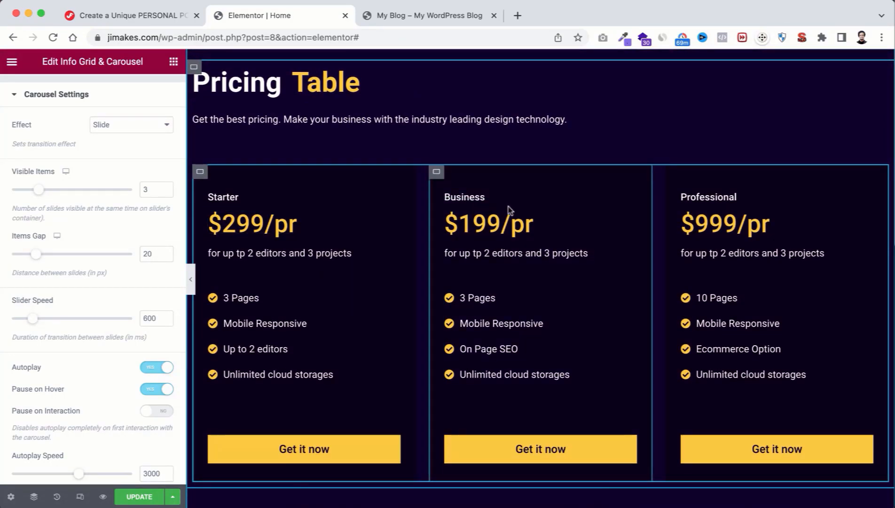
scroll(510, 210, down, 2)
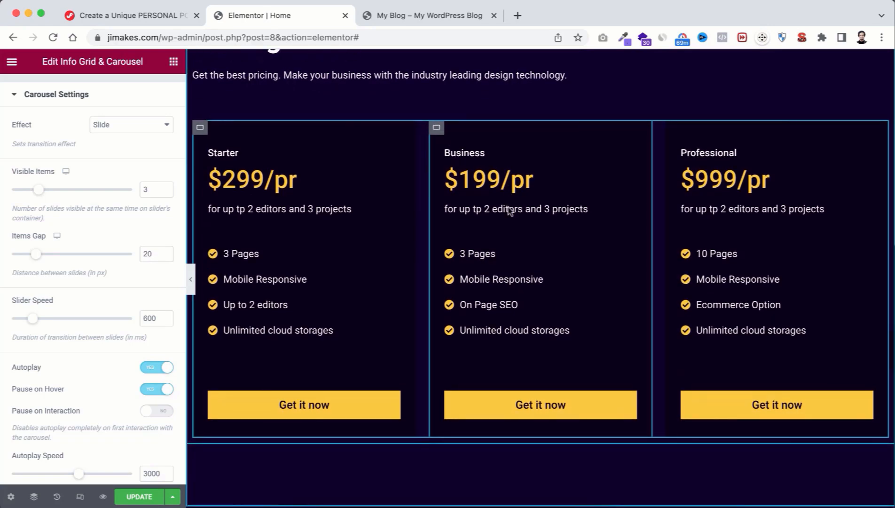
scroll(509, 210, up, 5)
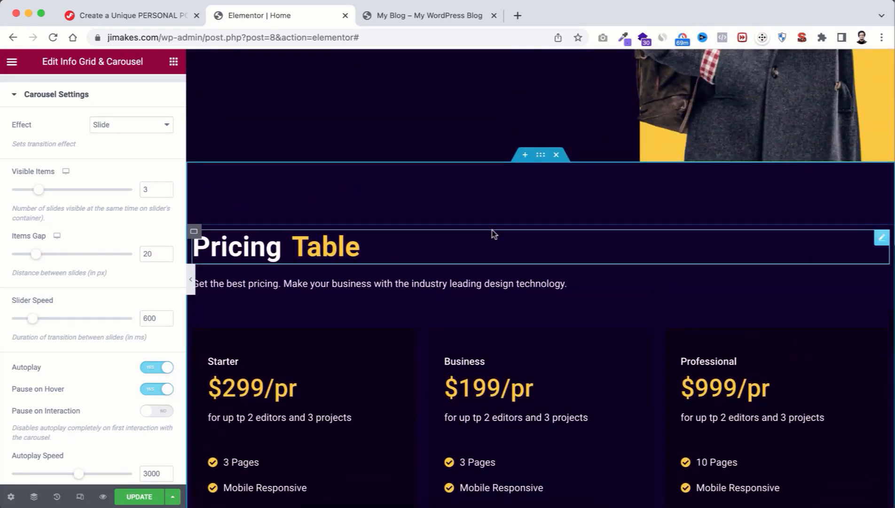
click(556, 156)
Revert to the 'Info Grid & Carousel Autoplay Edited' history entry to bring the Pricing Table back
scroll(556, 165, up, 1)
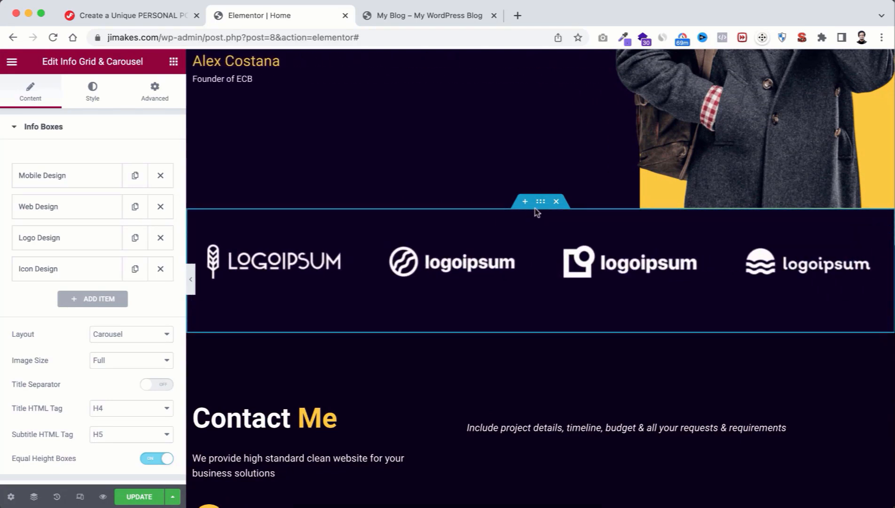
click(57, 497)
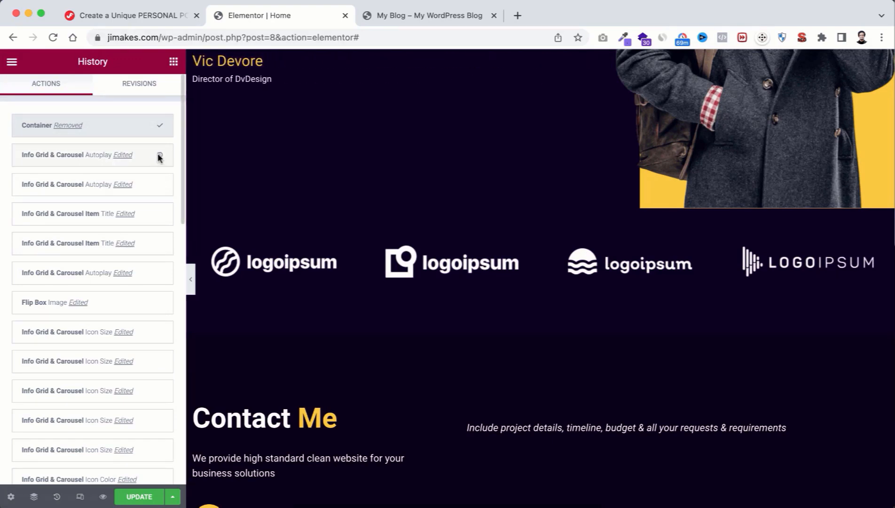
click(159, 156)
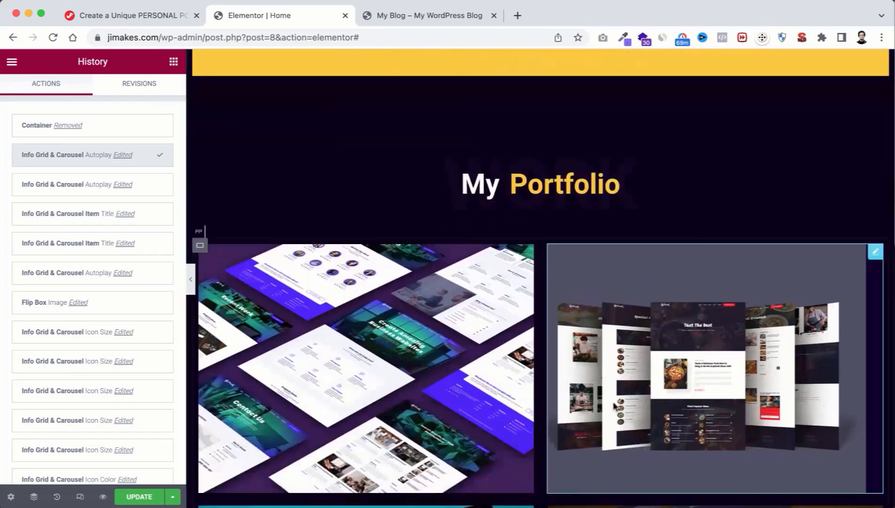
scroll(614, 405, down, 15)
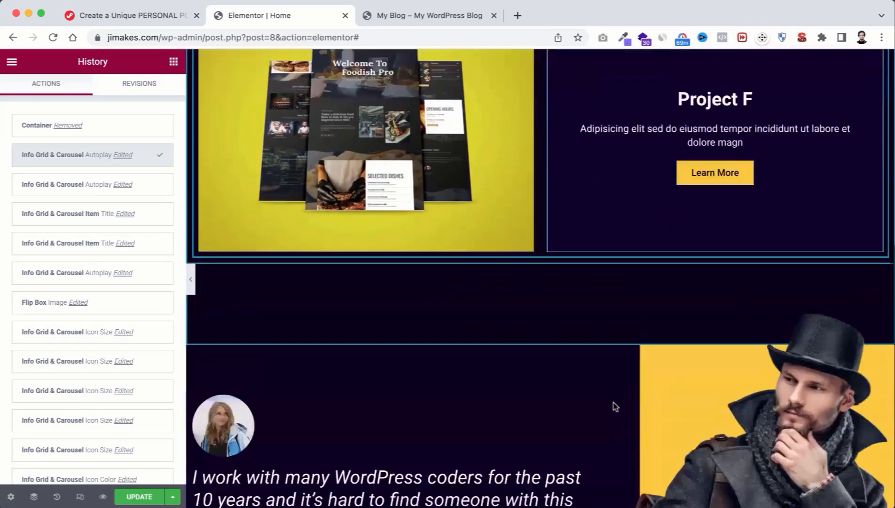
scroll(614, 405, down, 12)
scroll(614, 405, down, 5)
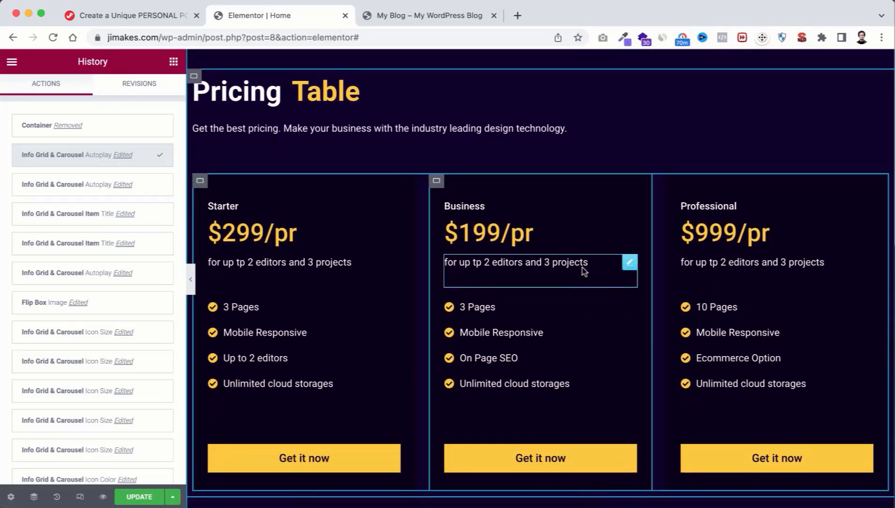
Edit the Business price heading inline so it reads $499/pr instead of $199/pr
click(489, 237)
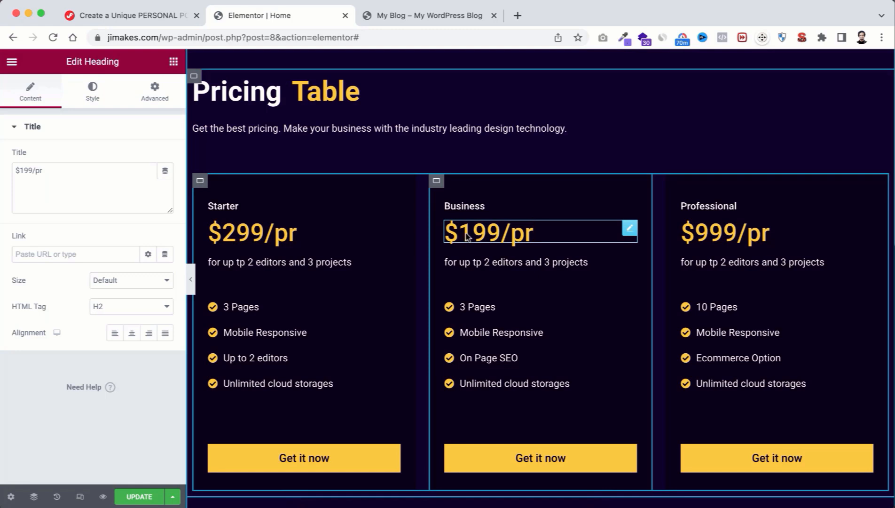
drag(463, 237, 470, 235)
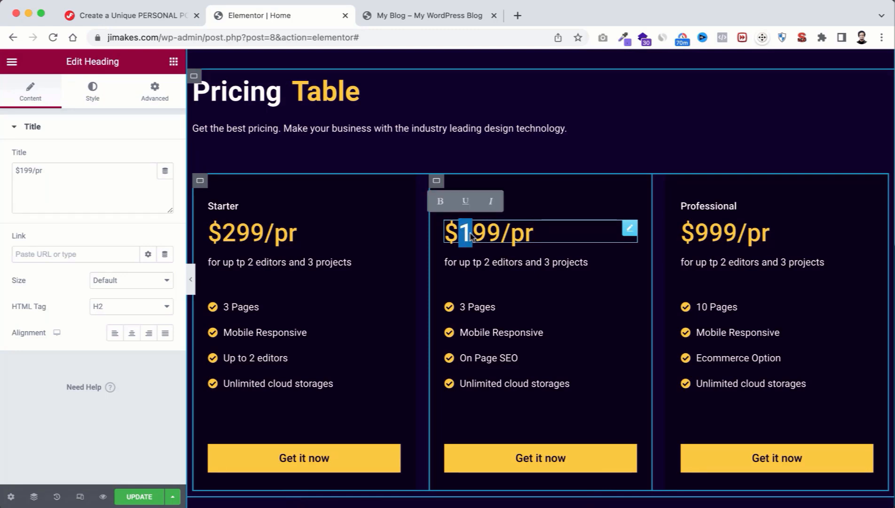
text(4)
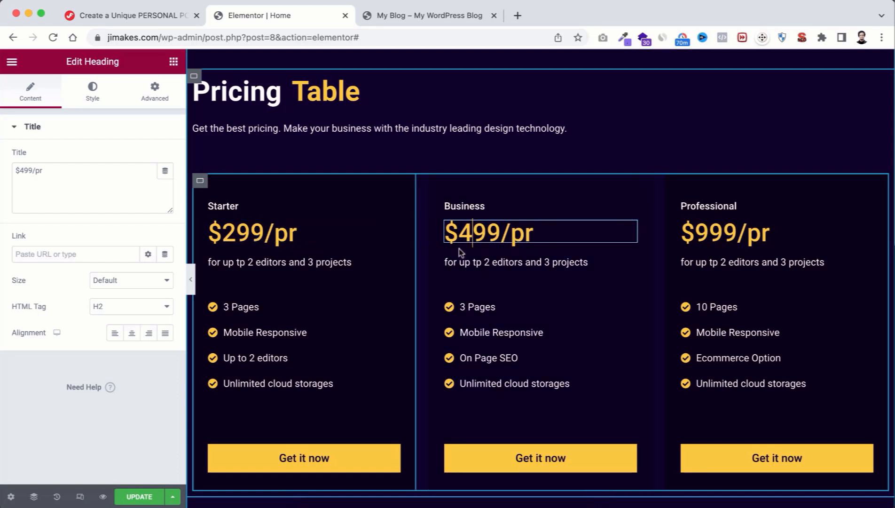
click(517, 266)
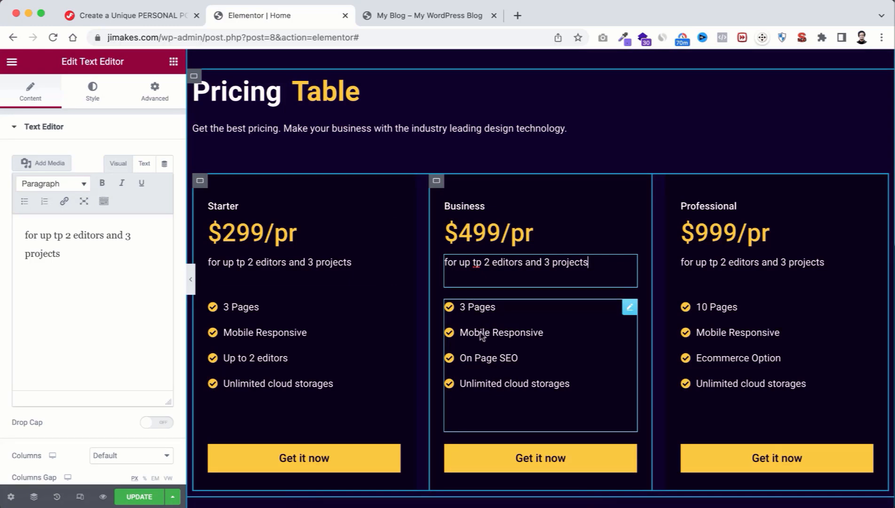
Change the Business plan's '3 Pages' feature text to '5 Pages'
click(487, 307)
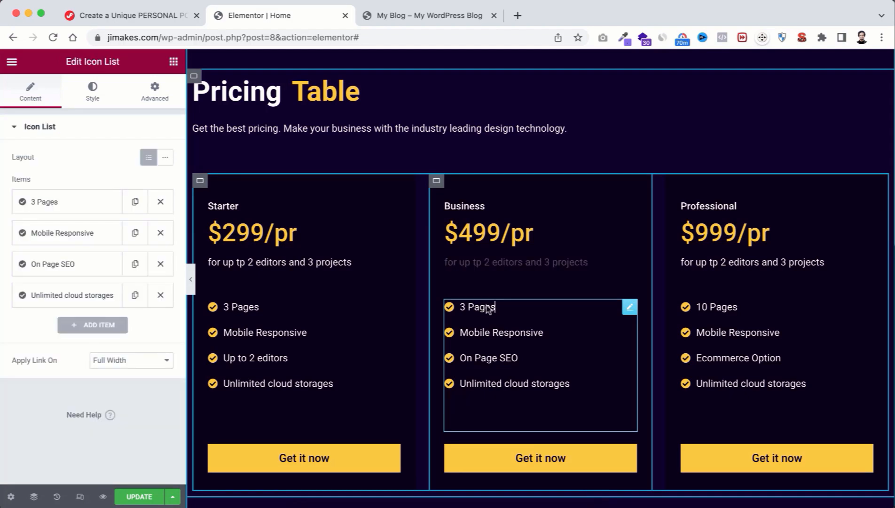
click(76, 202)
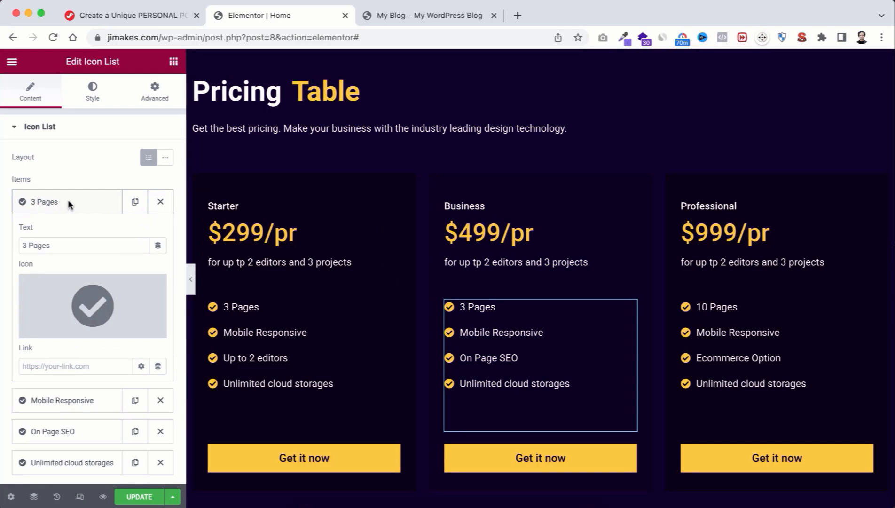
drag(24, 246, 4, 249)
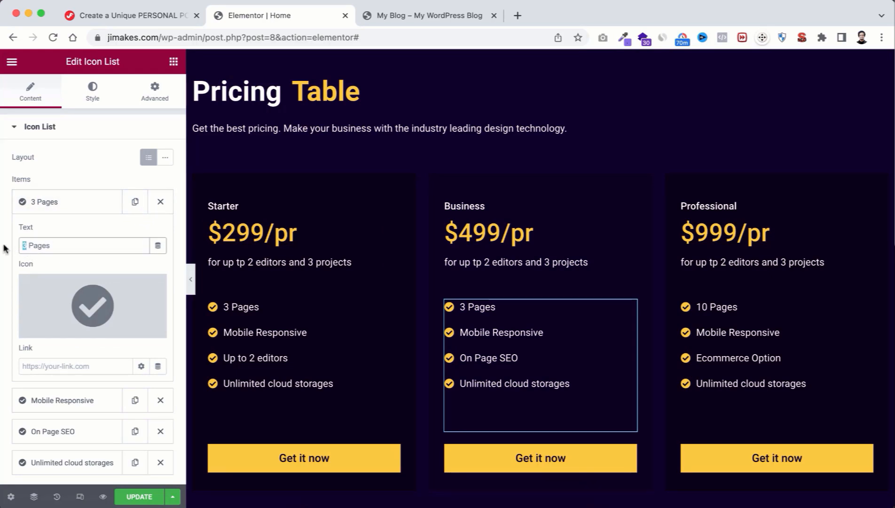
text(5)
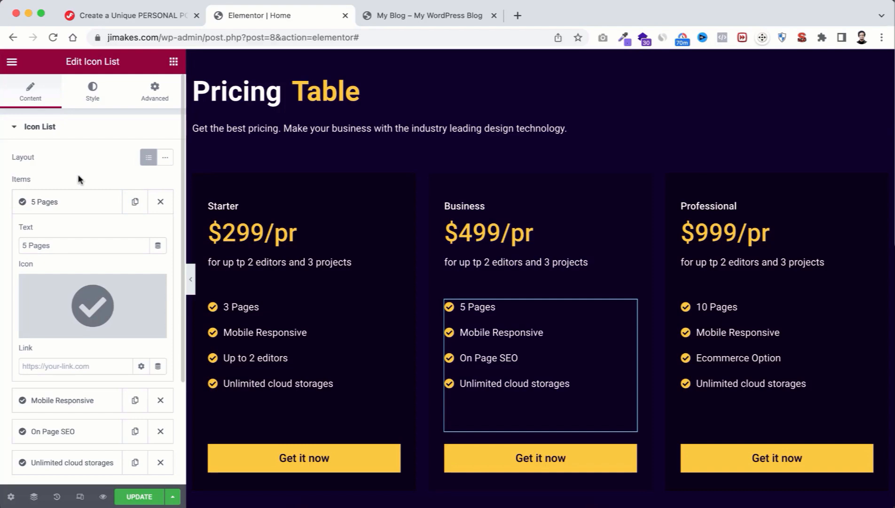
scroll(430, 361, down, 5)
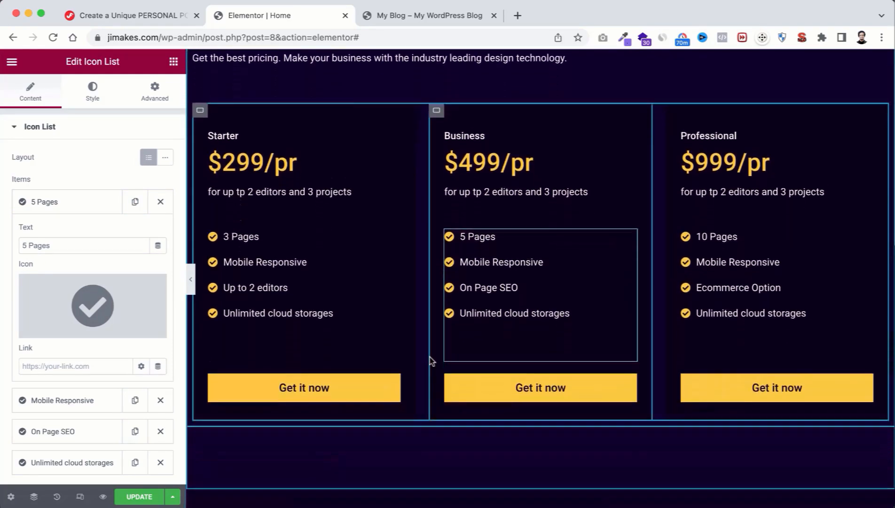
scroll(430, 360, down, 4)
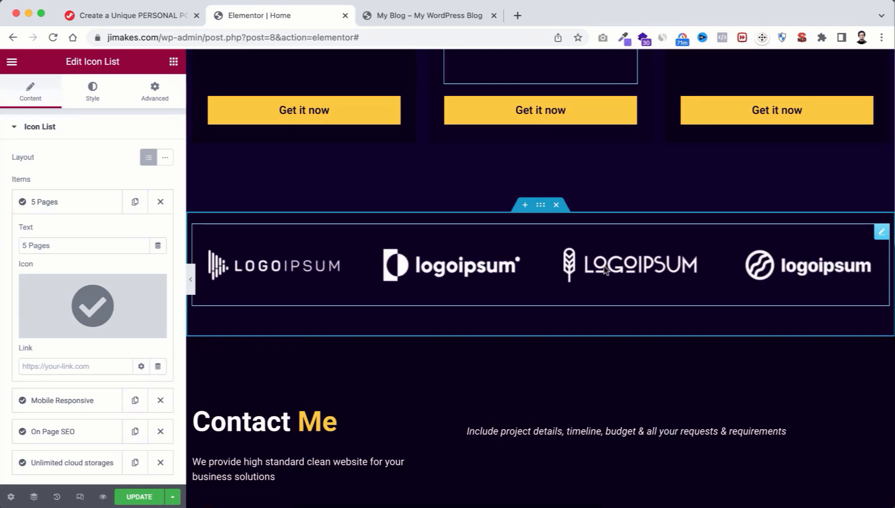
Reorder the six logoipsum images in the logo carousel's gallery and insert the updated gallery
click(486, 271)
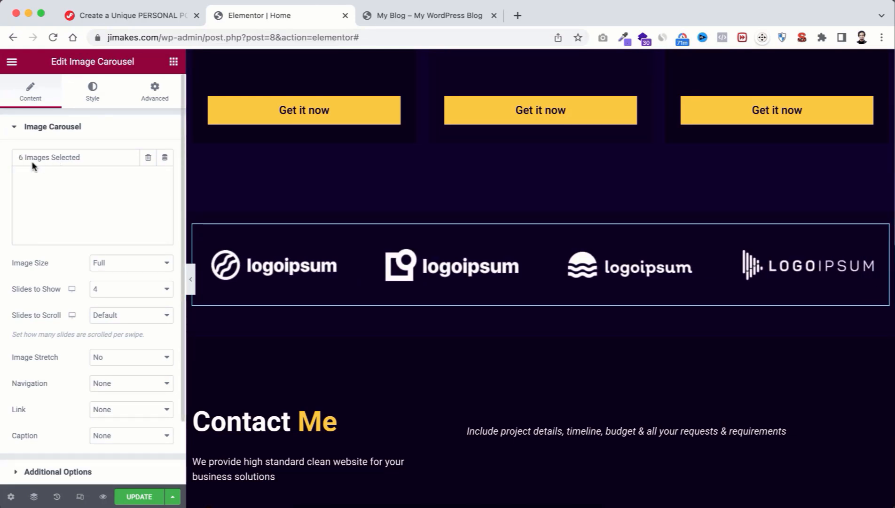
click(92, 205)
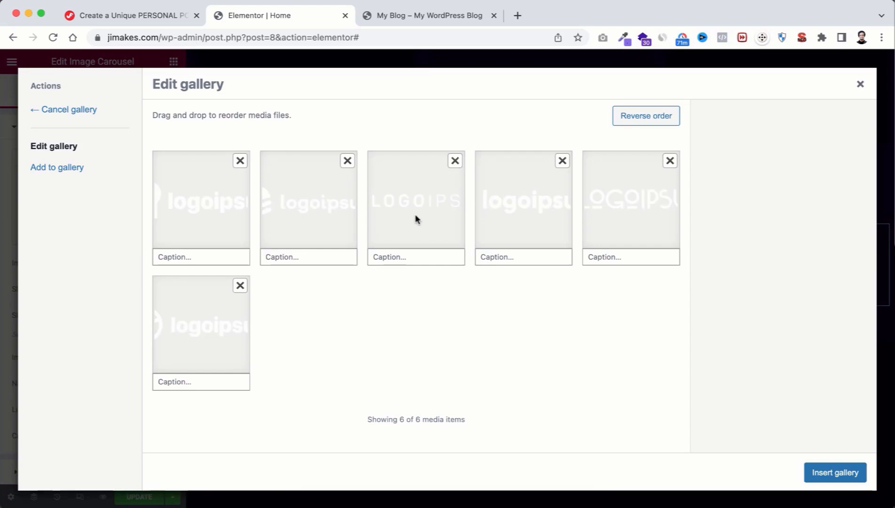
click(65, 168)
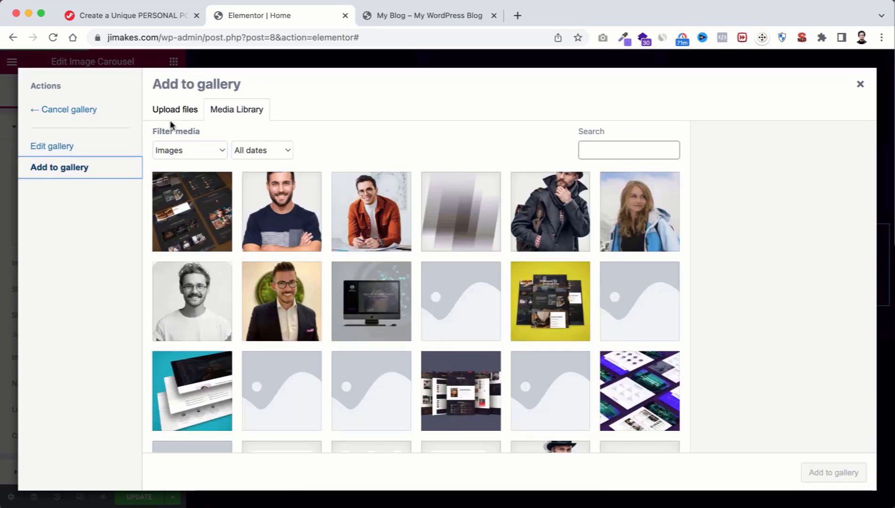
click(183, 114)
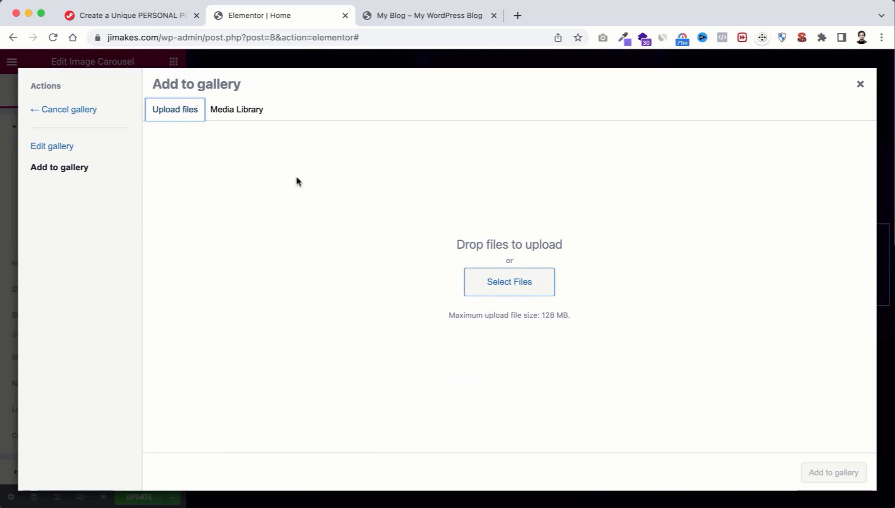
click(69, 145)
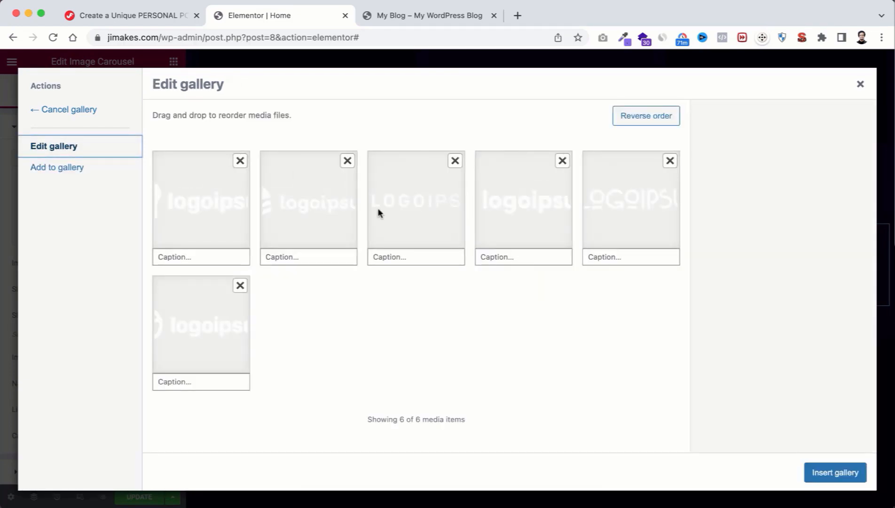
drag(416, 212, 529, 214)
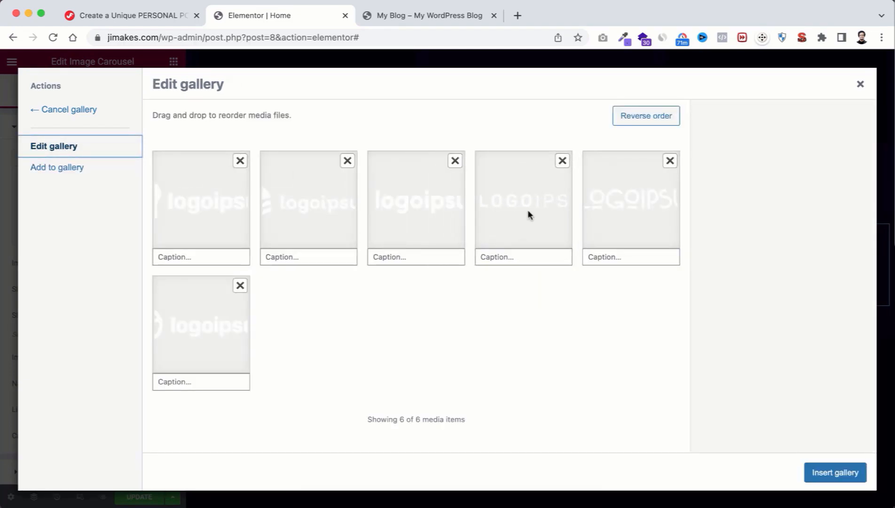
drag(313, 218, 422, 217)
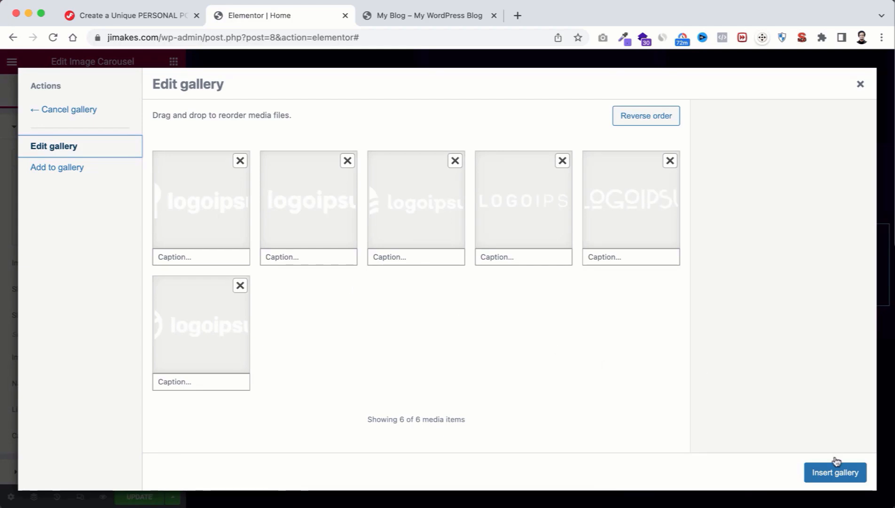
click(831, 473)
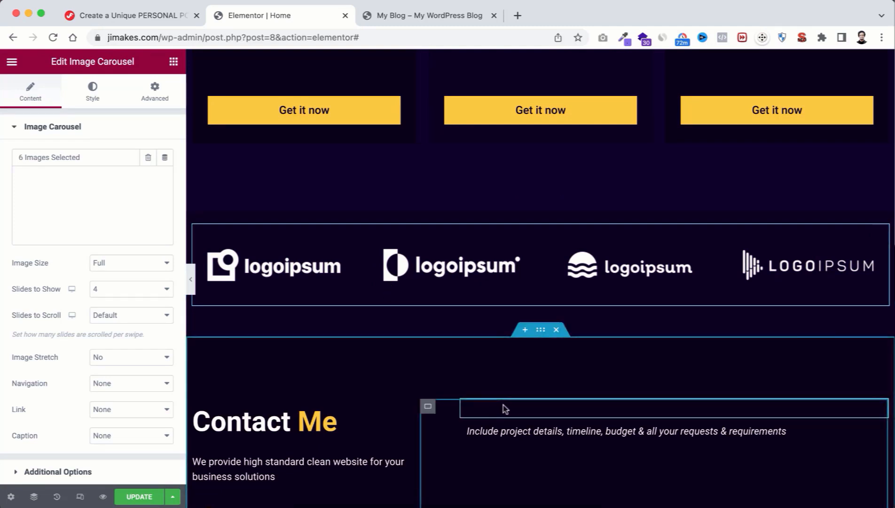
scroll(503, 405, down, 5)
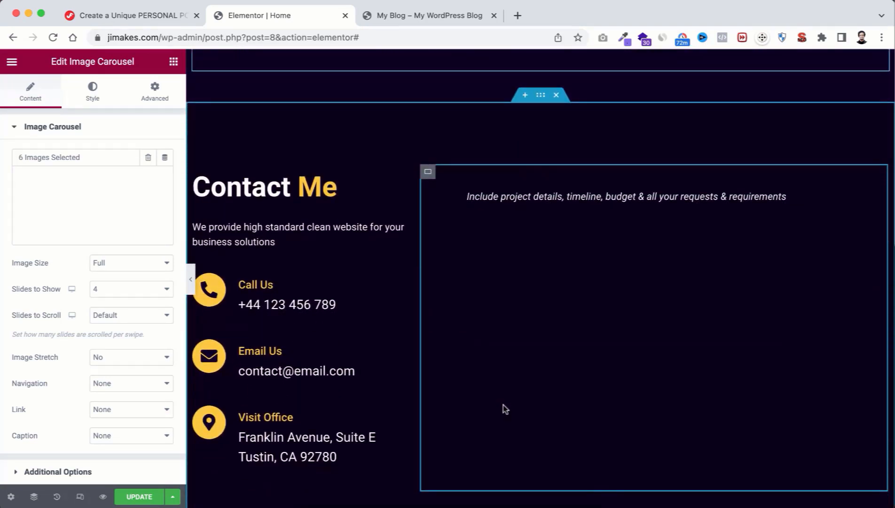
scroll(503, 409, down, 1)
scroll(503, 404, down, 1)
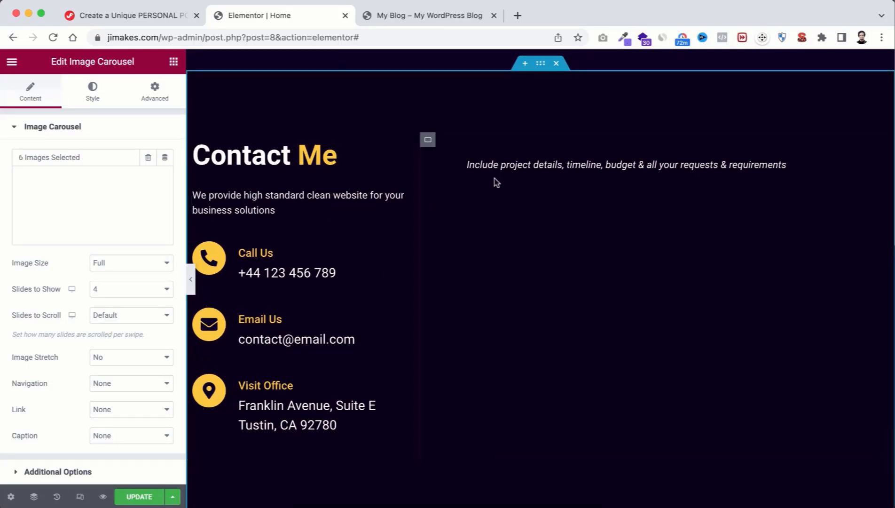
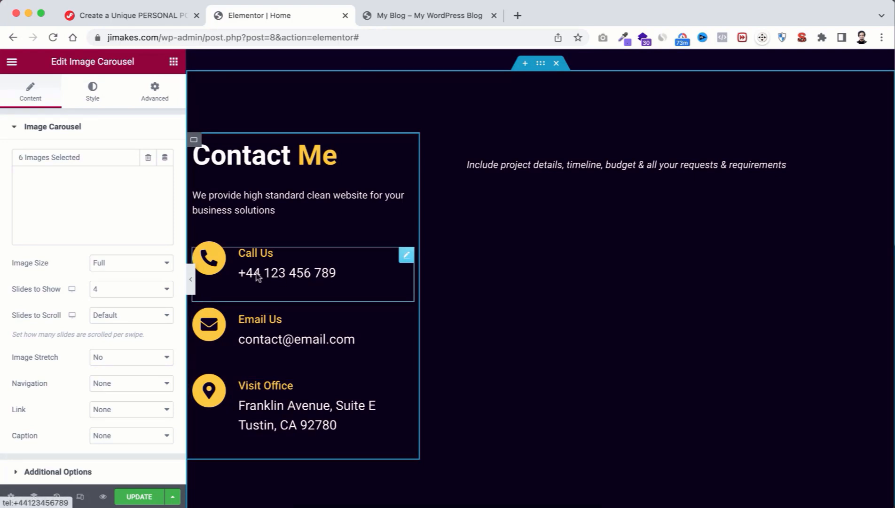
Select the Call Us icon box and inspect its title and displayed phone number
click(313, 274)
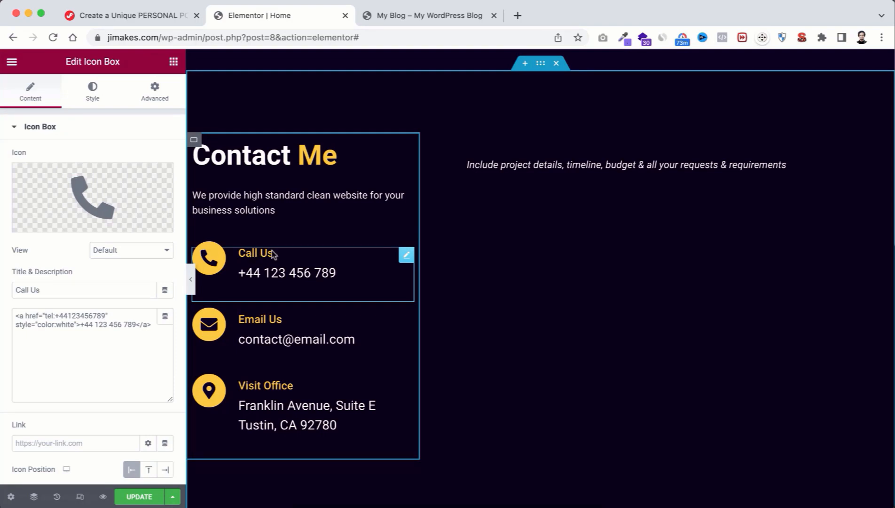
drag(50, 290, 1, 290)
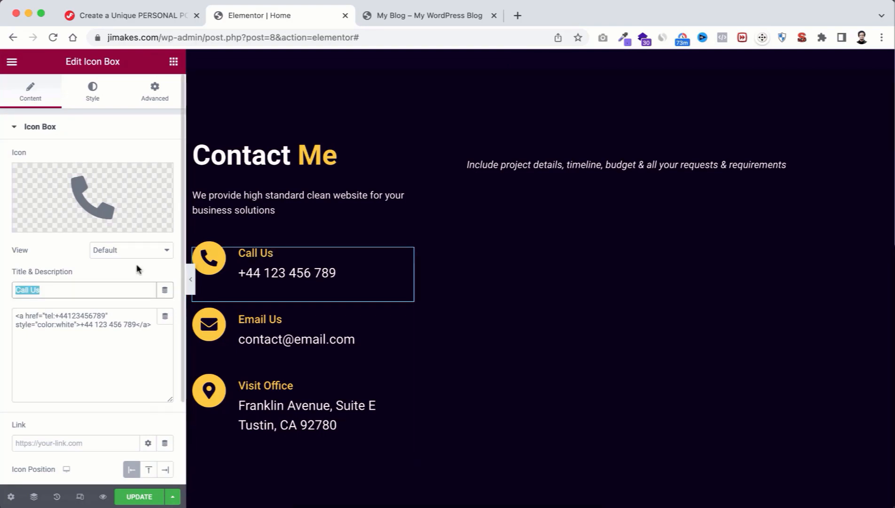
mouse_move(86, 203)
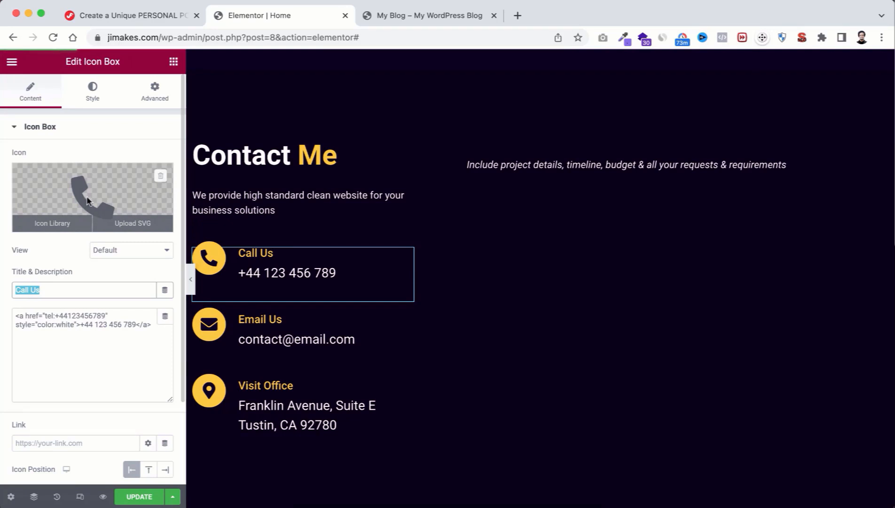
scroll(138, 343, down, 2)
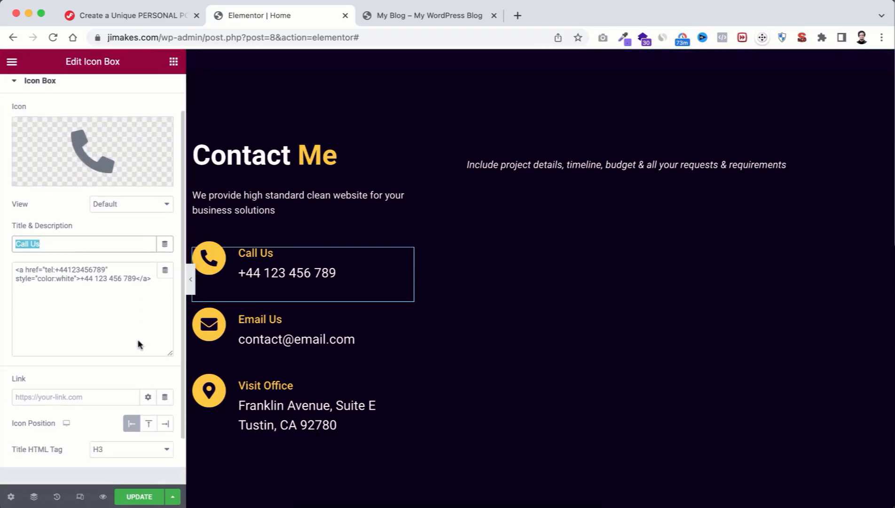
scroll(140, 292, up, 1)
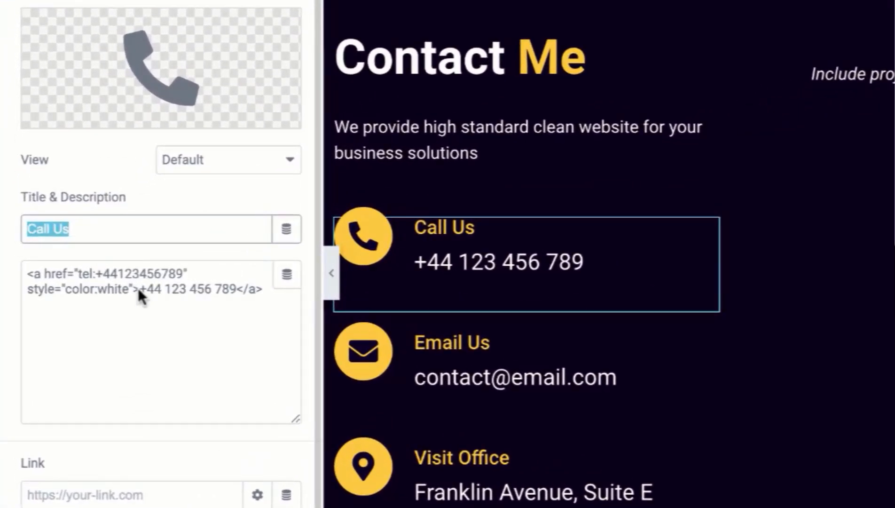
drag(140, 288, 164, 289)
drag(231, 288, 235, 289)
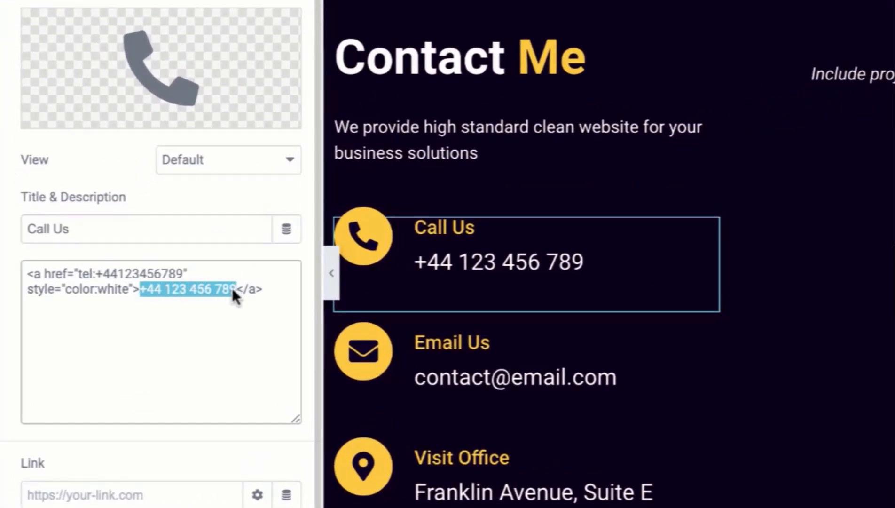
click(222, 289)
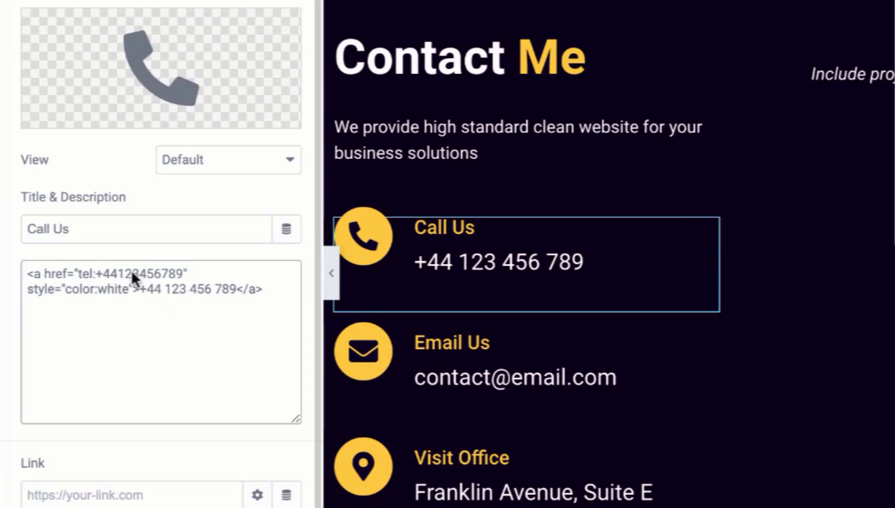
Select the phone number inside the description's tel: link code
click(97, 274)
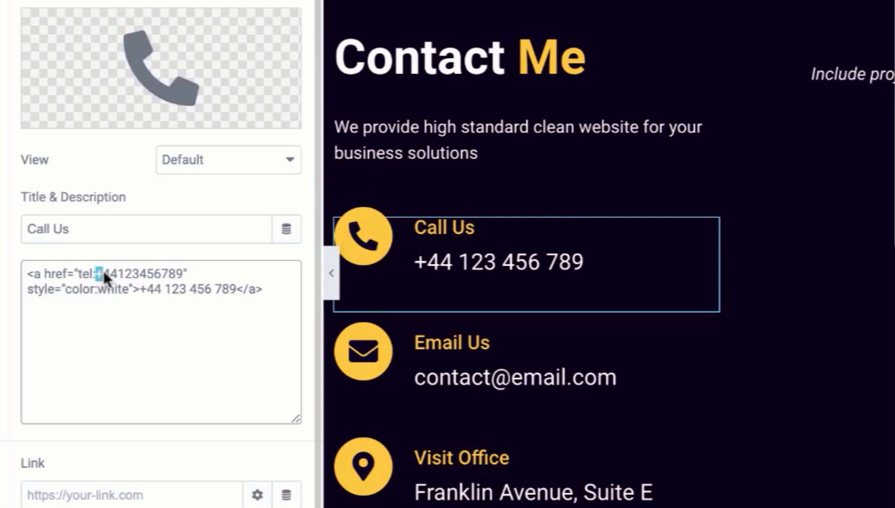
drag(163, 273, 179, 273)
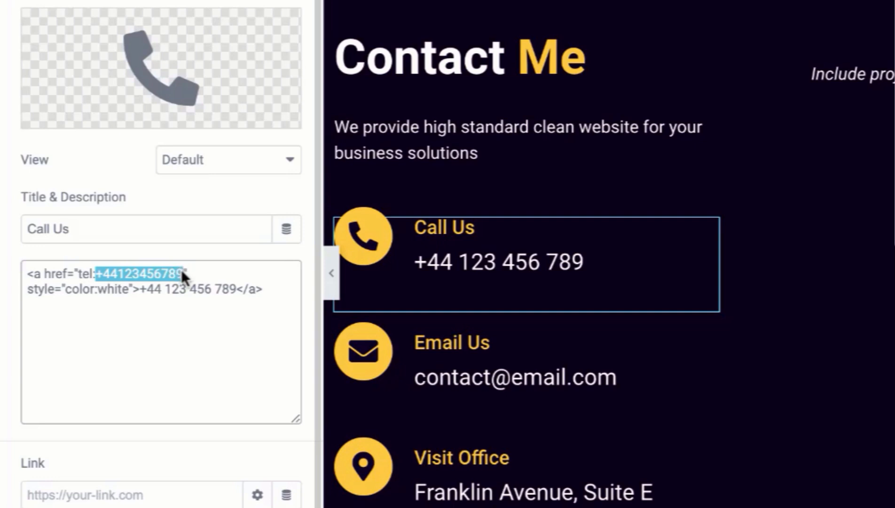
click(159, 302)
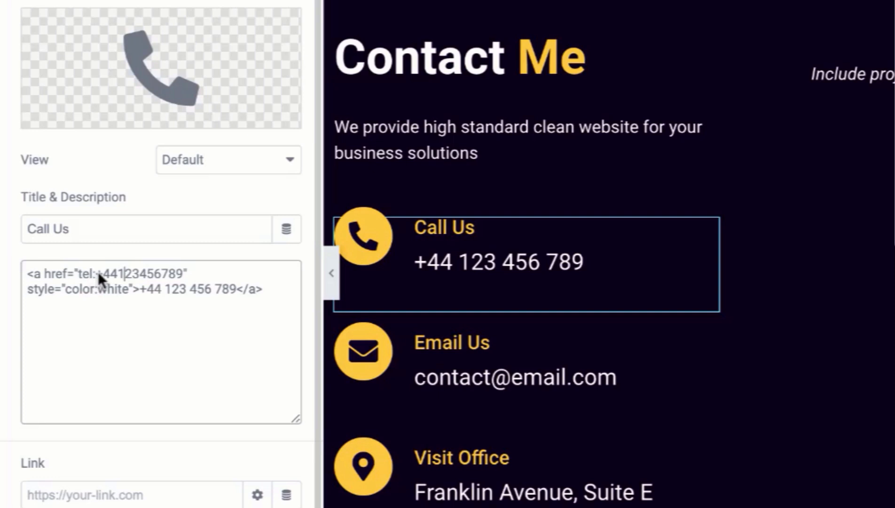
drag(170, 274, 181, 275)
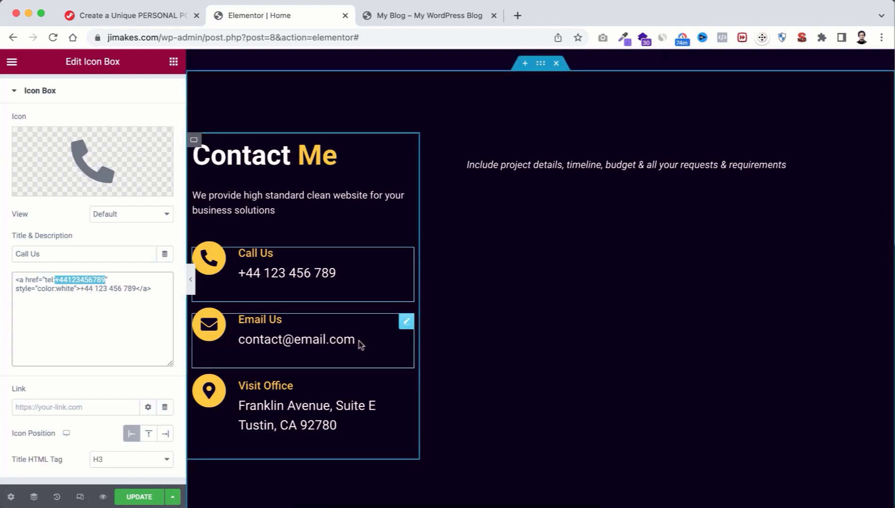
Select the Email Us box and highlight the email address after mailto: in its description
click(335, 336)
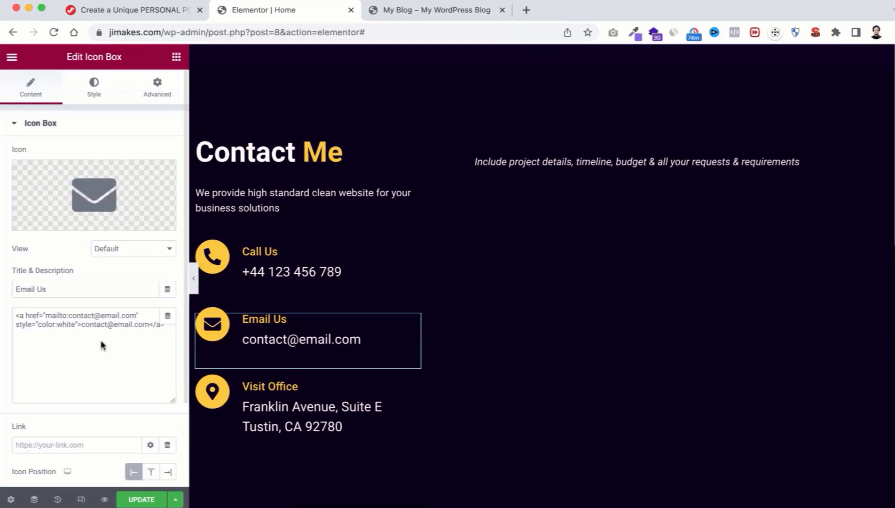
click(80, 324)
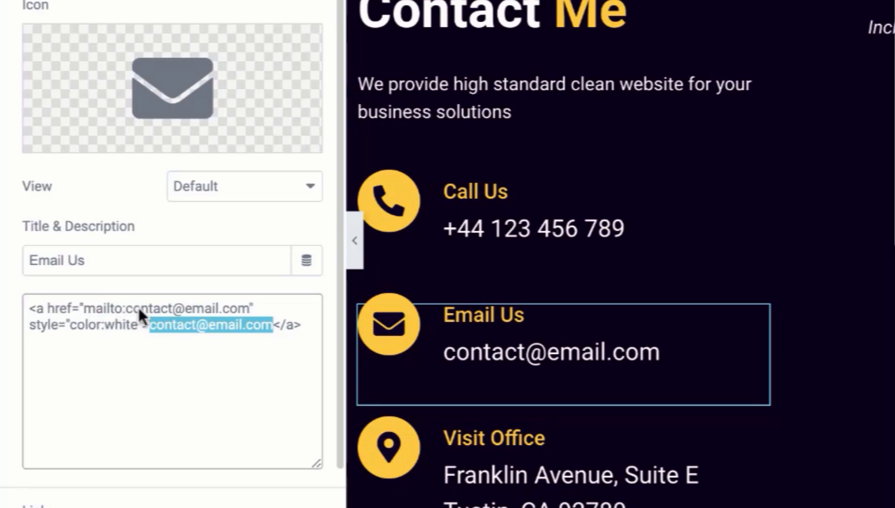
click(125, 309)
drag(151, 308, 247, 307)
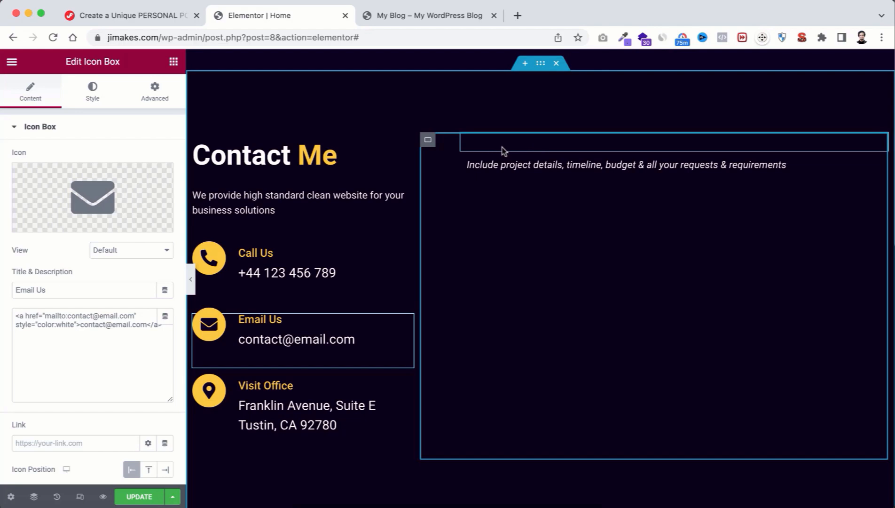
Use the Navigator to select the MetForm widget in the contact area and edit its form
right_click(536, 145)
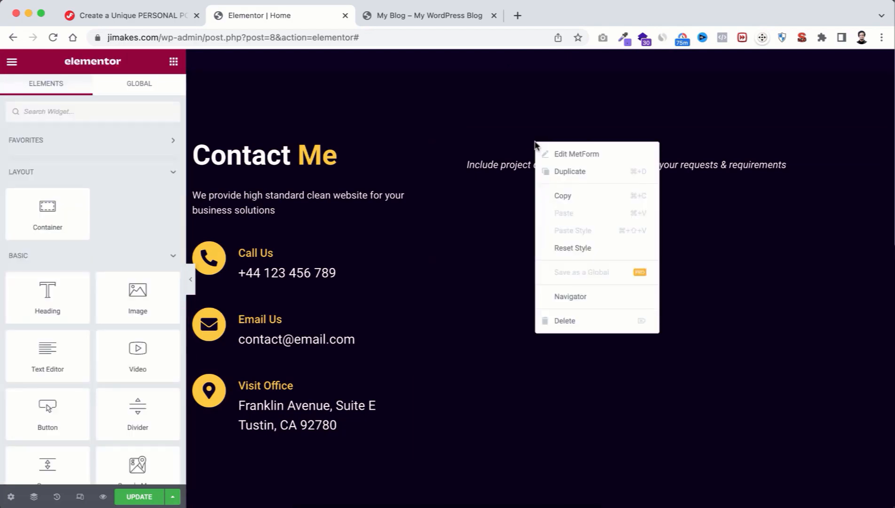
click(575, 296)
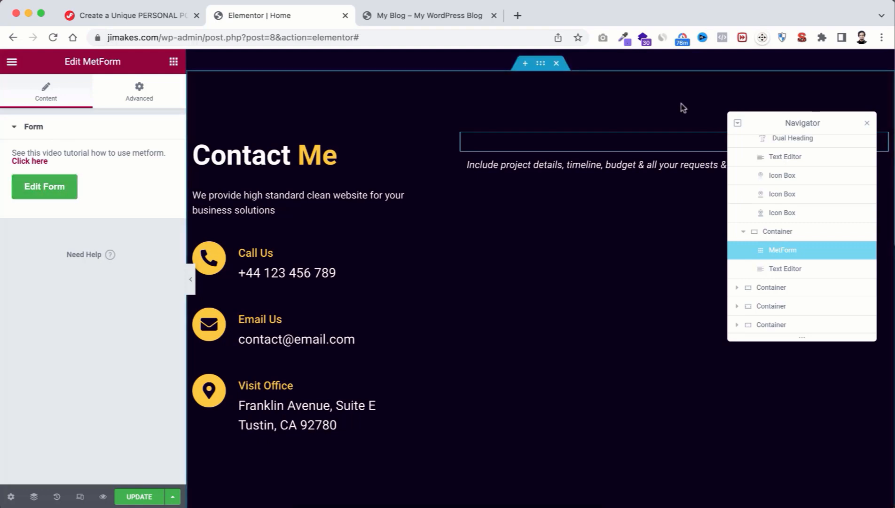
click(865, 124)
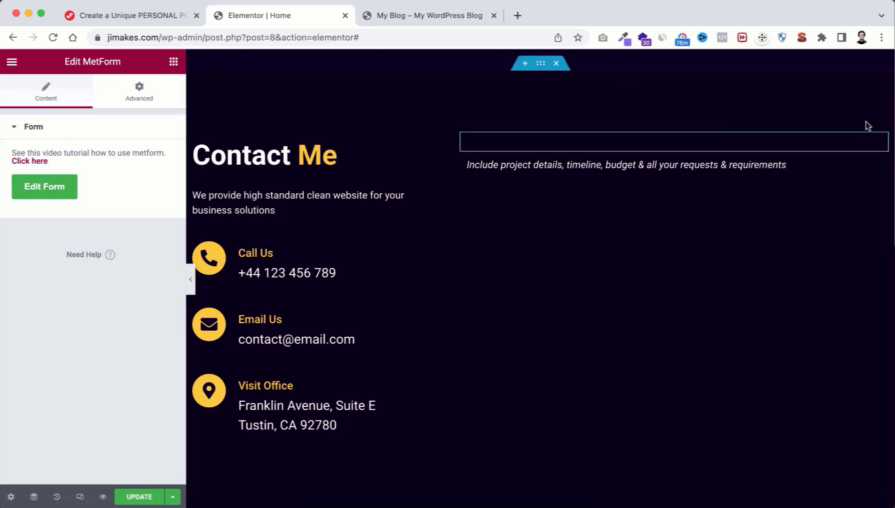
click(57, 194)
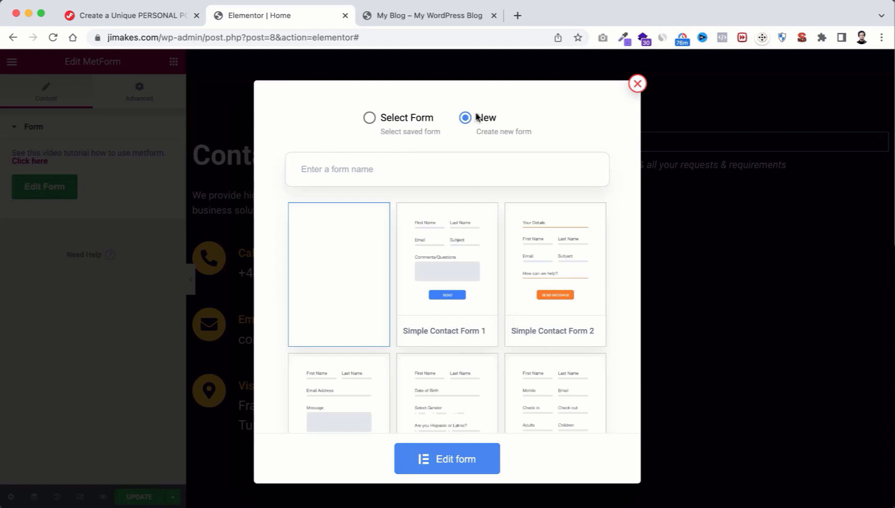
Create a new form named 'My Contact Form' from the blank template and open it
click(345, 167)
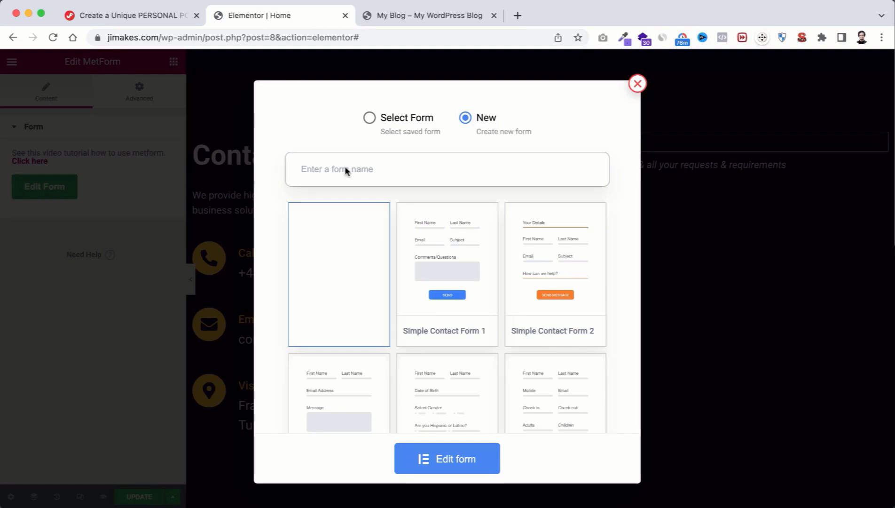
text(My Contact Form)
scroll(375, 212, down, 2)
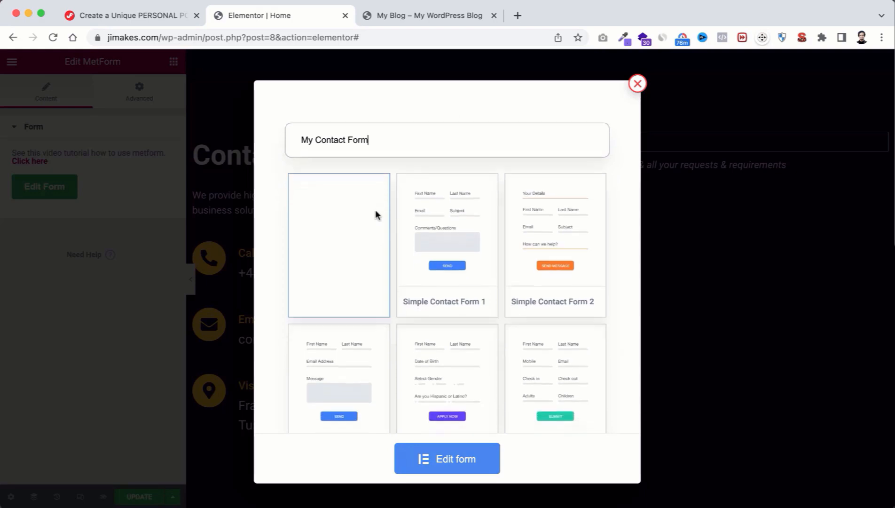
click(343, 236)
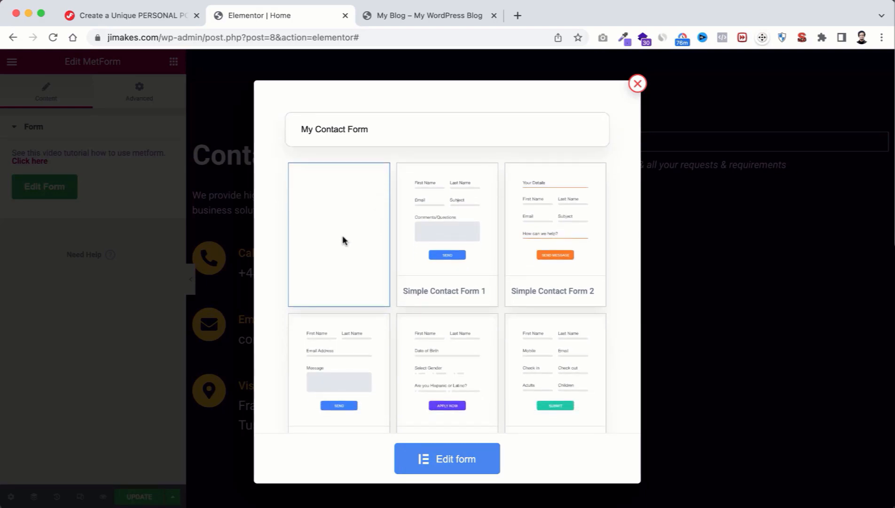
click(456, 465)
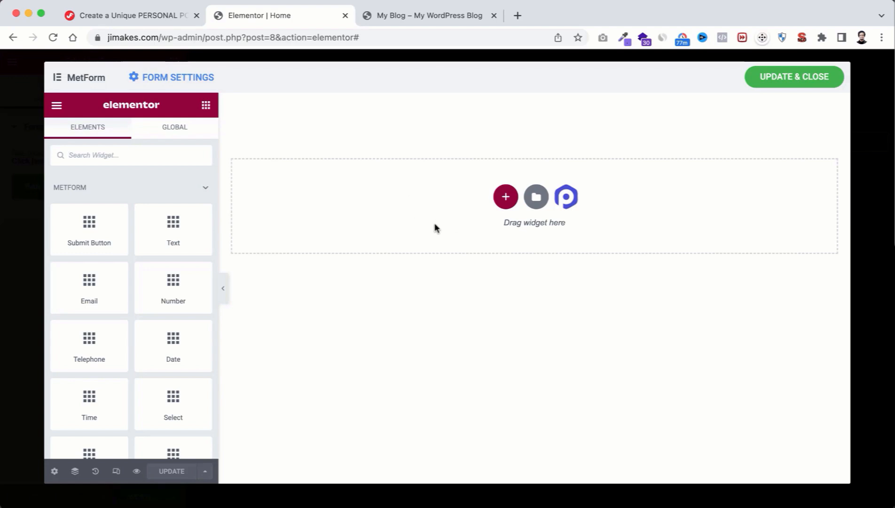
Import Candy-Contact.json from Candy-Port-Template and insert the Candy Portfolio Contact template
click(536, 197)
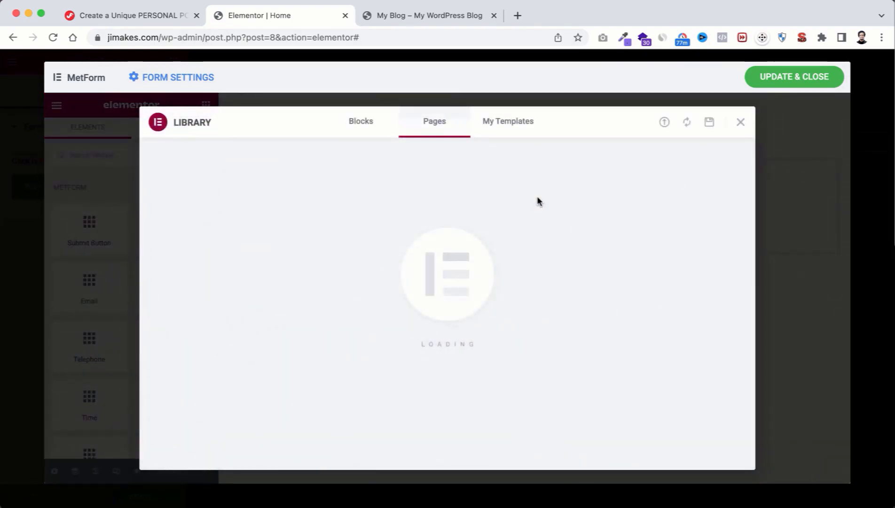
click(663, 123)
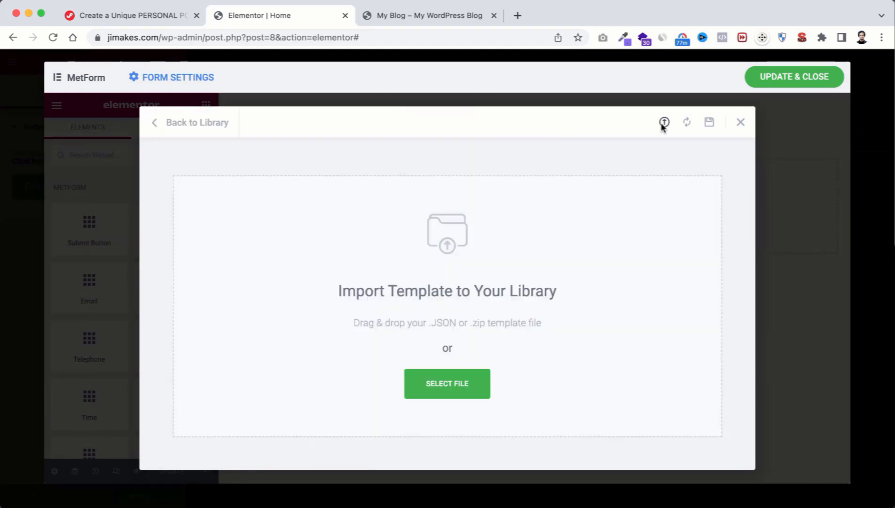
click(452, 382)
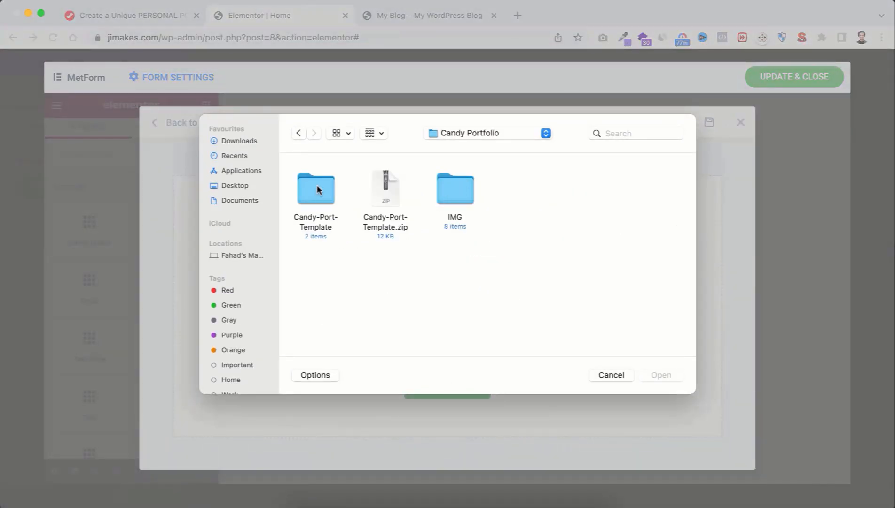
double_click(315, 193)
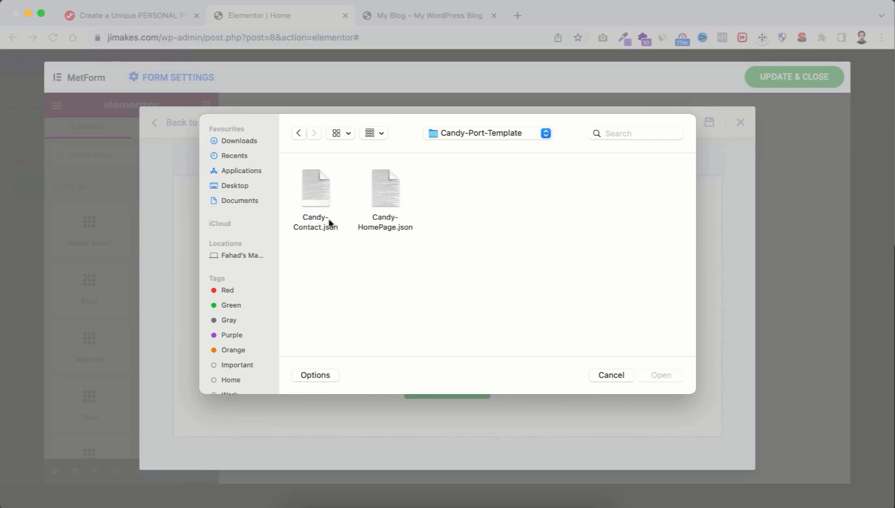
click(317, 189)
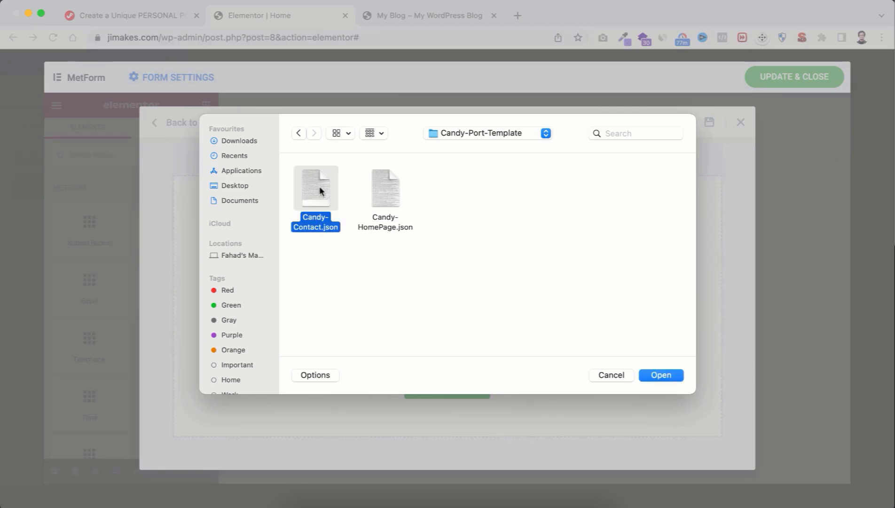
click(663, 376)
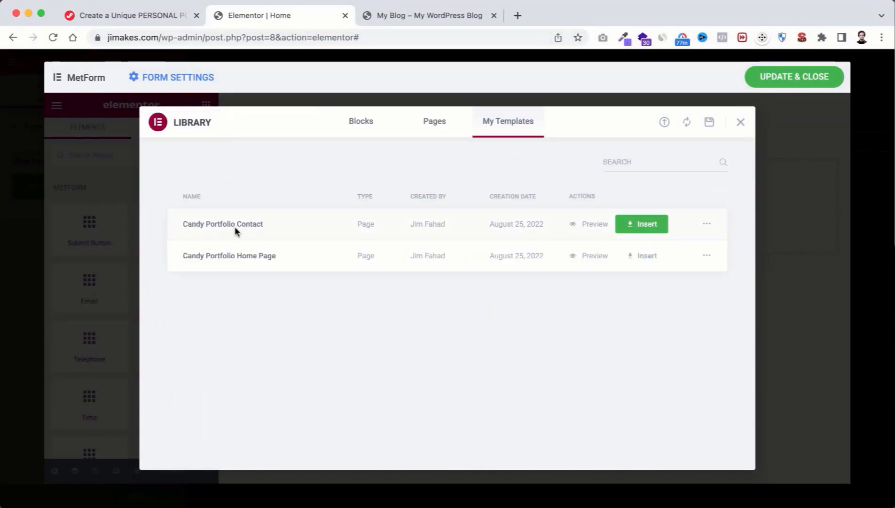
click(643, 225)
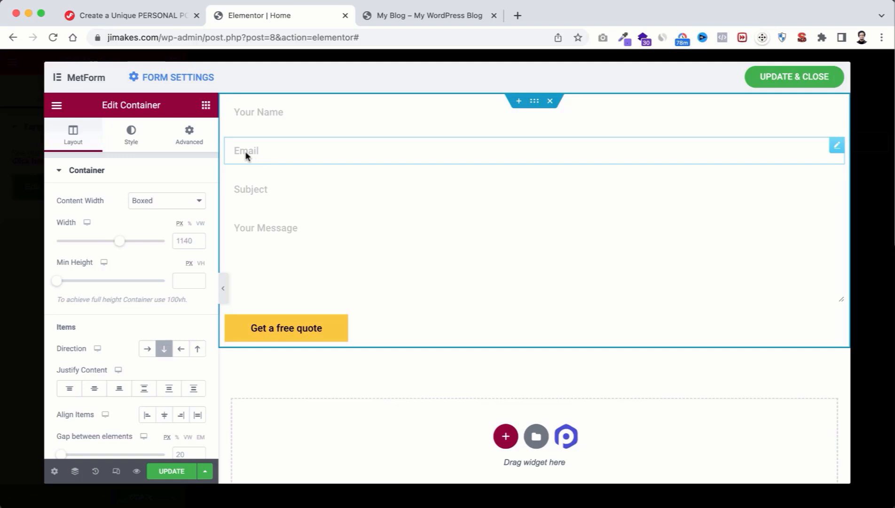
Change the Email field's placeholder to 'Your Email'
click(272, 151)
scroll(161, 336, down, 2)
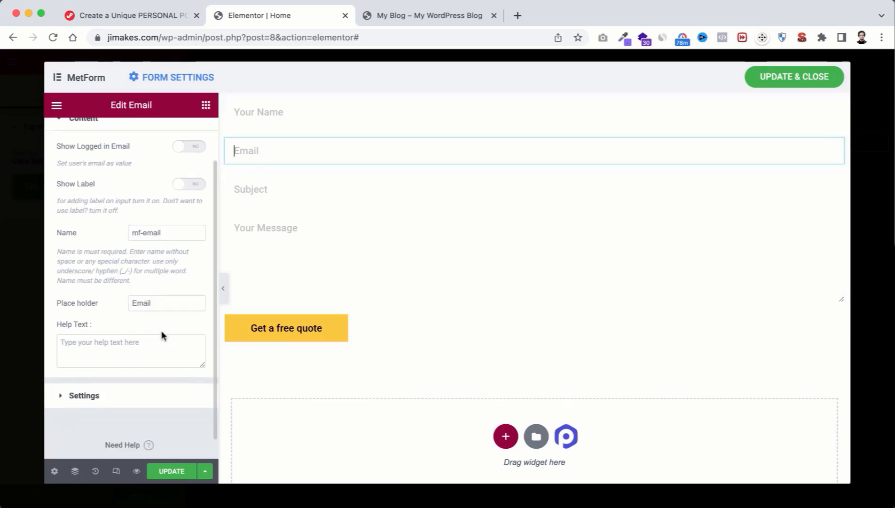
click(133, 307)
text(Your)
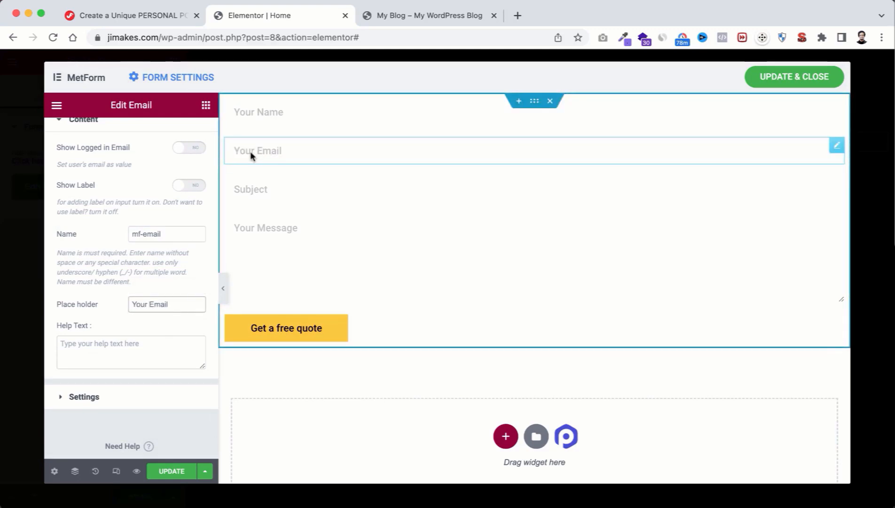
scroll(173, 247, up, 2)
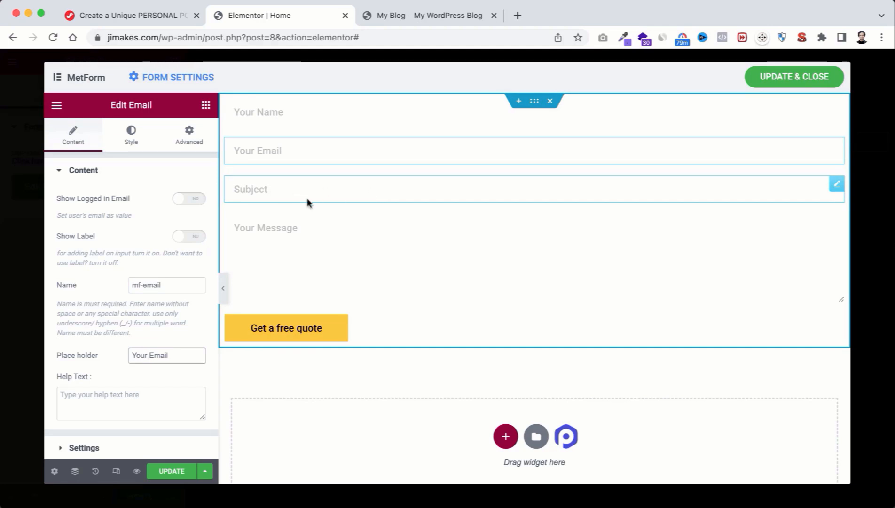
Delete the Subject field, restore it with undo, and update the form
right_click(837, 187)
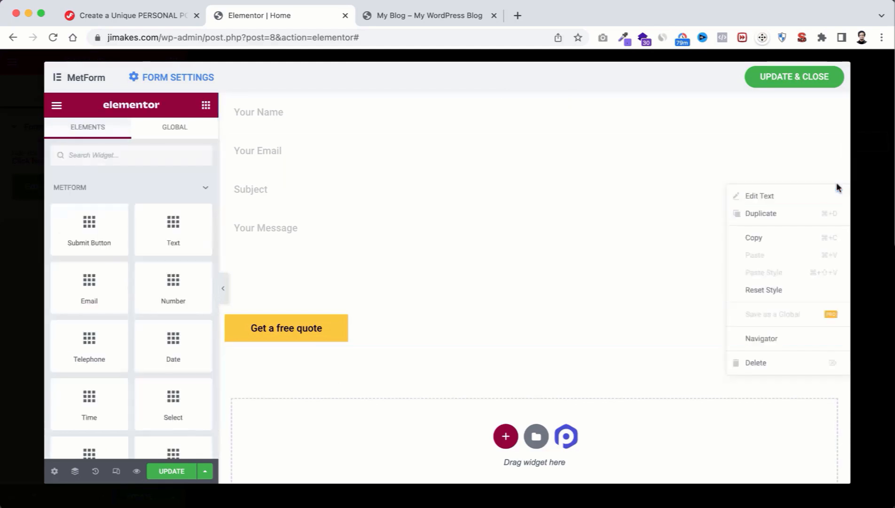
click(758, 363)
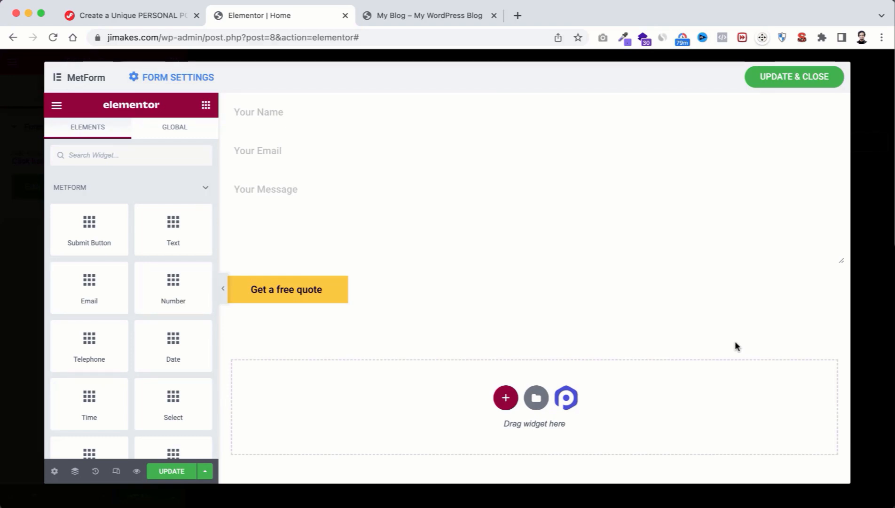
key(super+z)
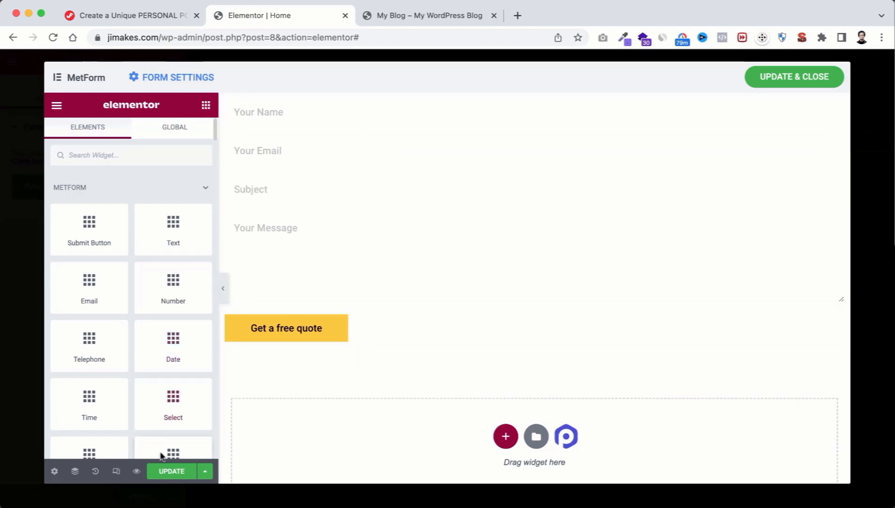
click(178, 472)
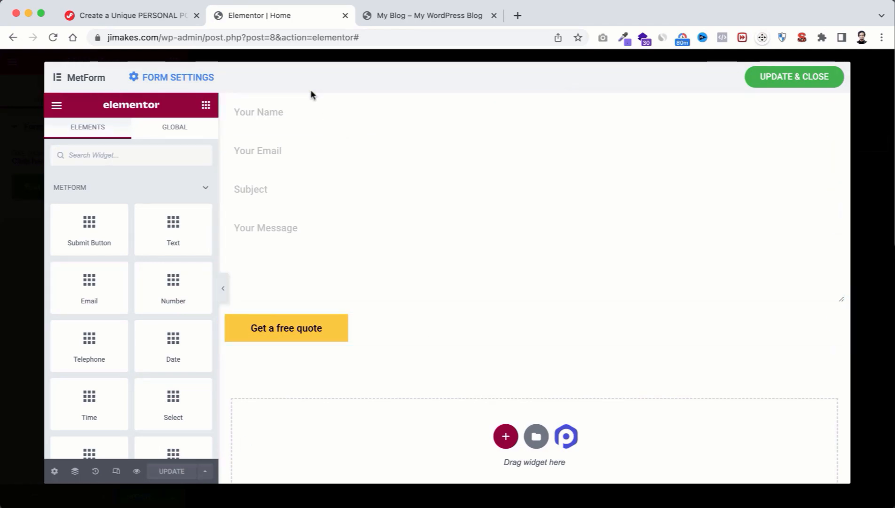
click(170, 77)
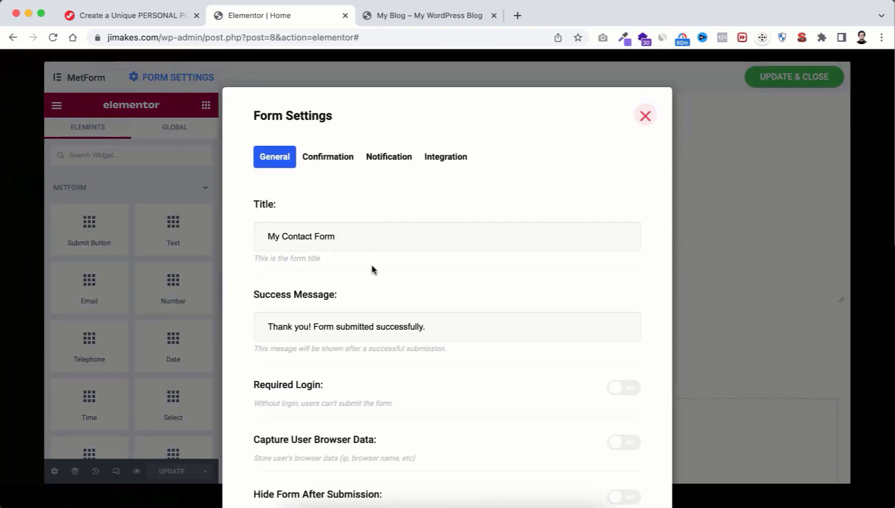
scroll(371, 266, down, 1)
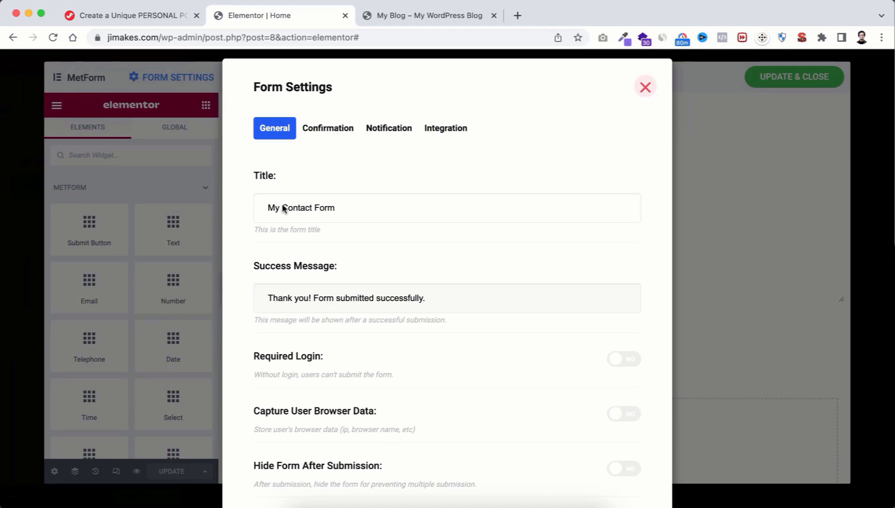
scroll(369, 242, down, 3)
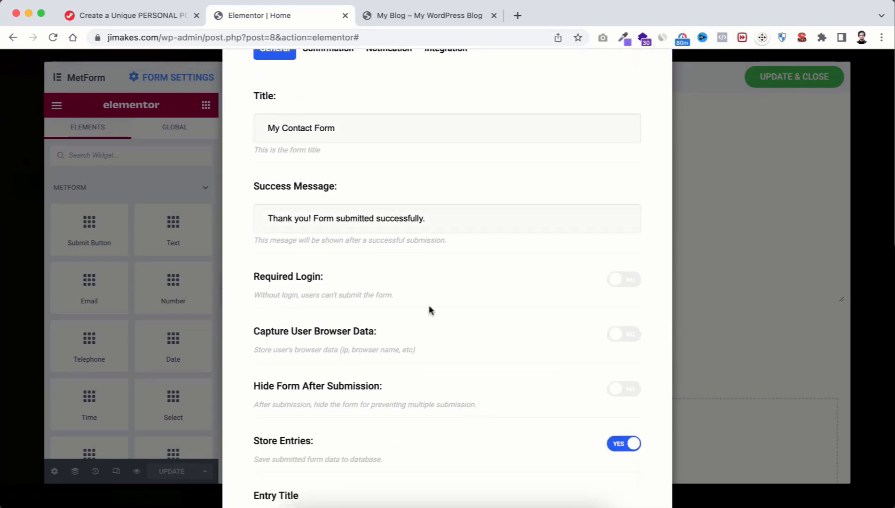
scroll(450, 331, down, 7)
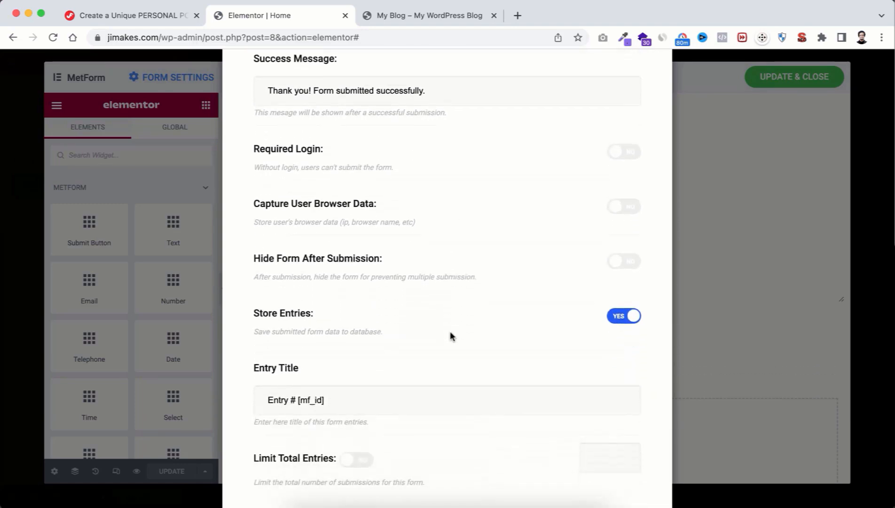
scroll(449, 331, down, 2)
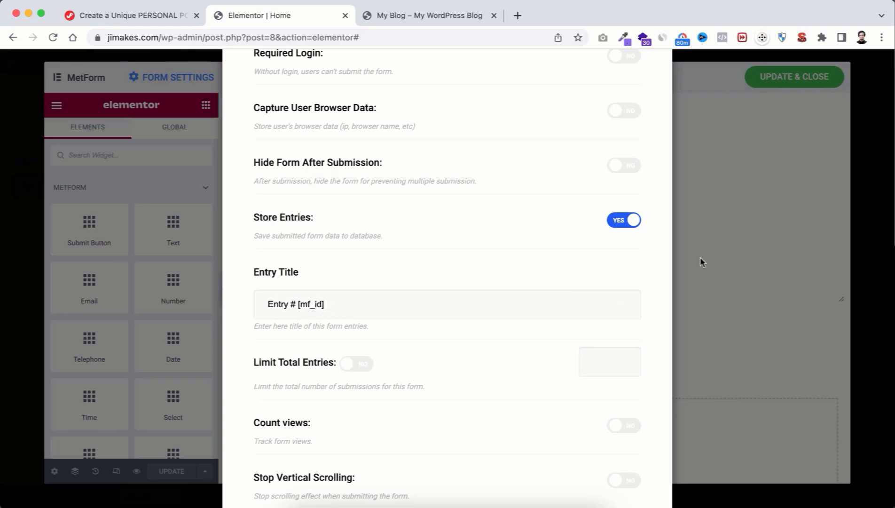
scroll(731, 256, up, 7)
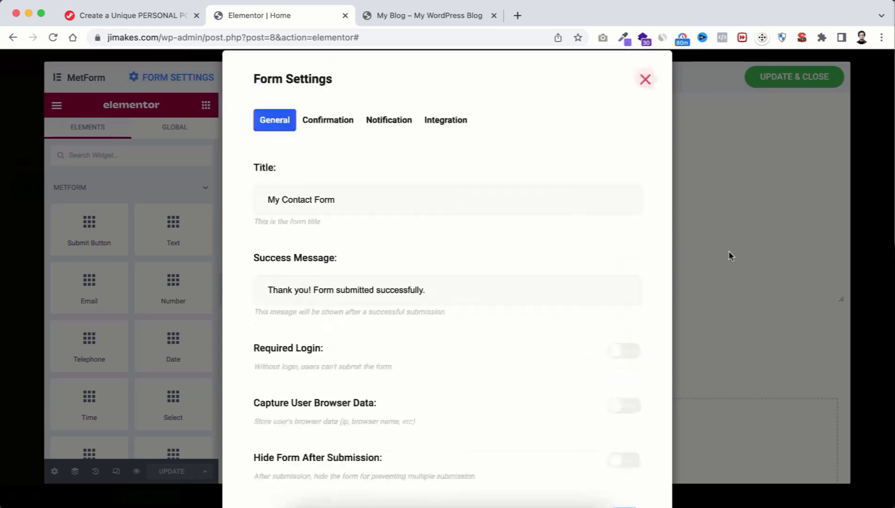
click(645, 116)
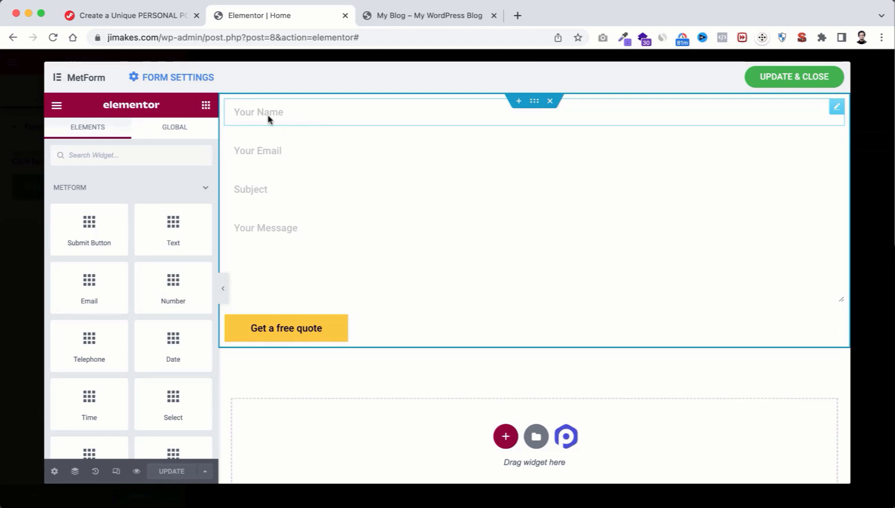
Select the Your Name field's internal name mf-text and reopen the form's general settings
click(296, 111)
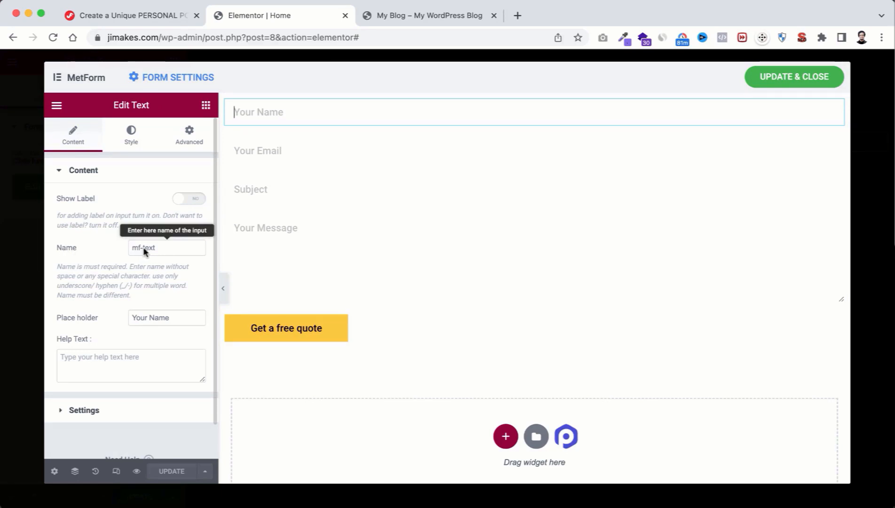
drag(161, 245, 118, 246)
key(super+c)
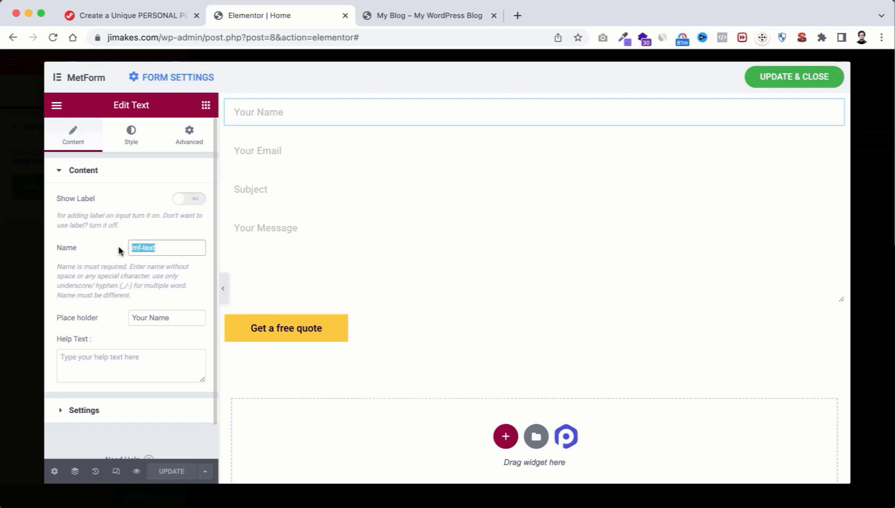
click(176, 78)
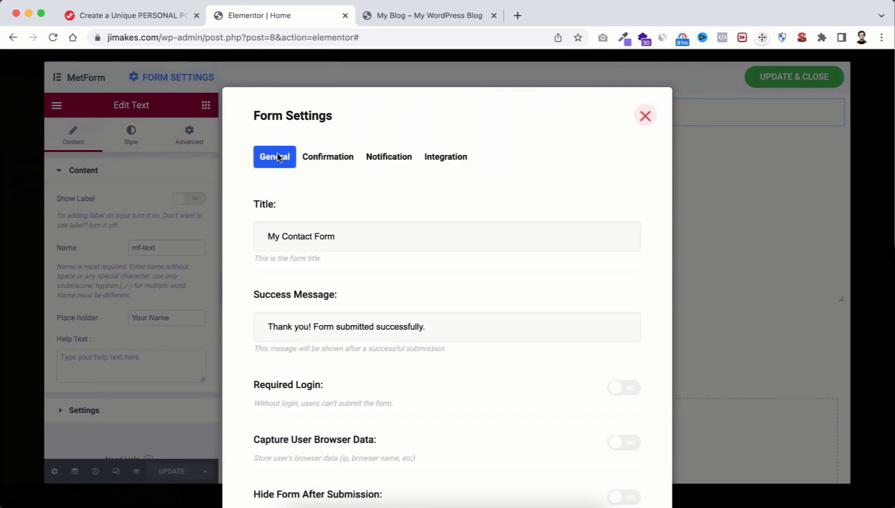
Change the Entry Title to 'Quote from [mf-text]'
scroll(369, 319, down, 6)
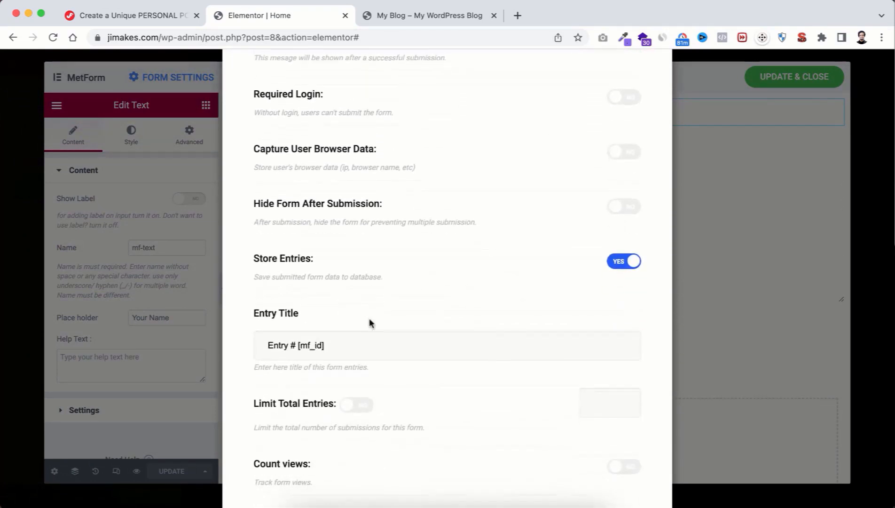
drag(268, 345, 296, 346)
text(Quote f)
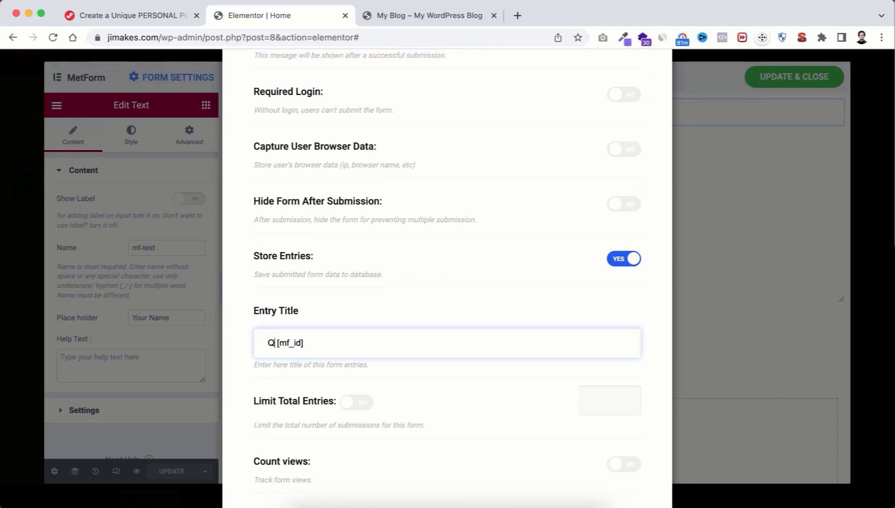
text(rom)
drag(315, 344, 337, 346)
key(BackSpace)
key(super+v)
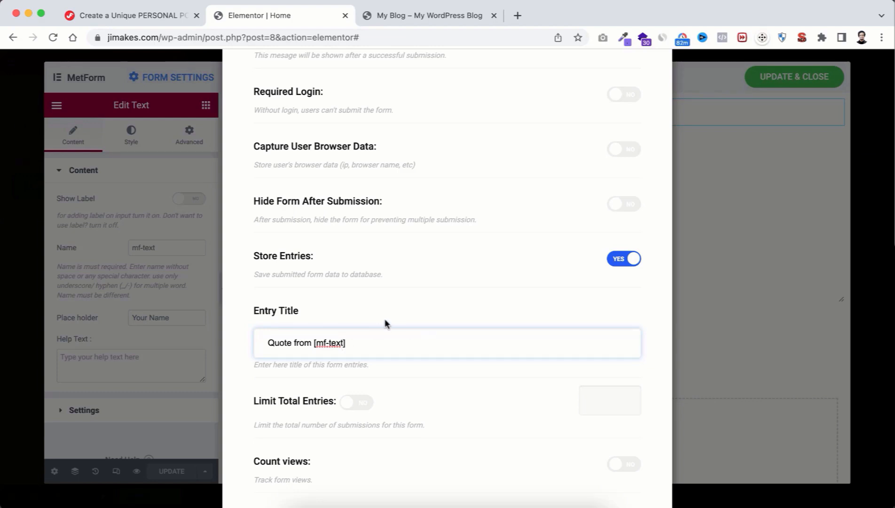
Save the form settings, close the form editor, and update the page
scroll(621, 379, down, 10)
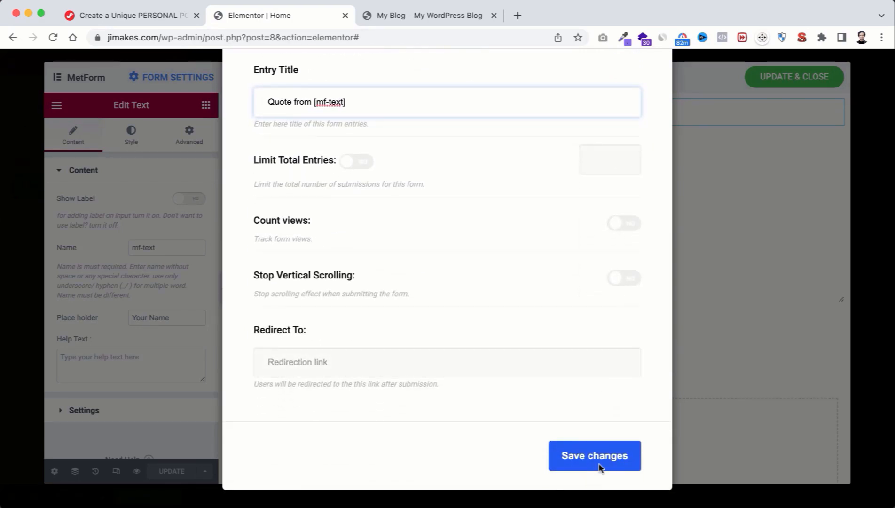
click(597, 456)
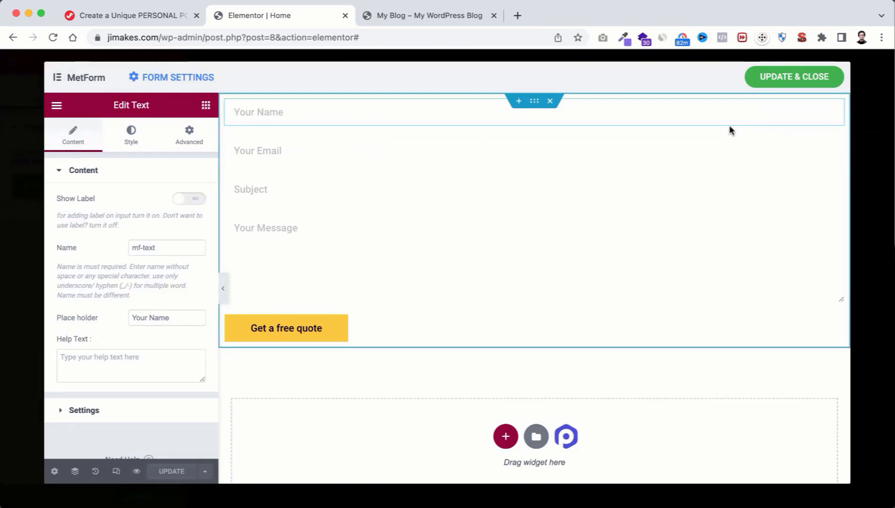
click(790, 78)
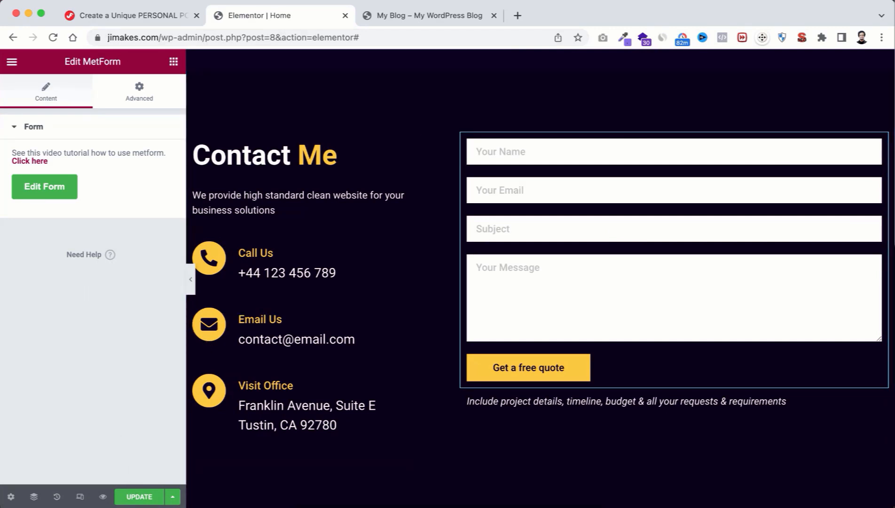
click(140, 496)
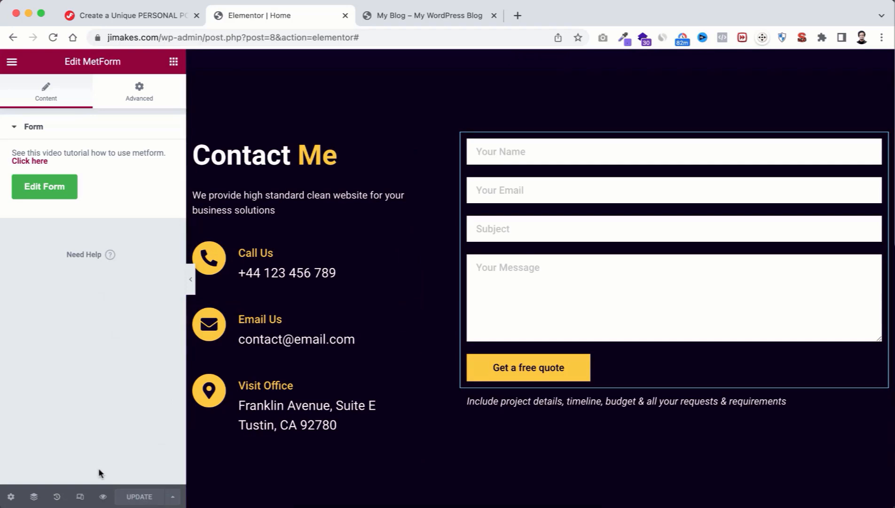
Preview the Home page live and scroll down to the Contact Me form
click(104, 498)
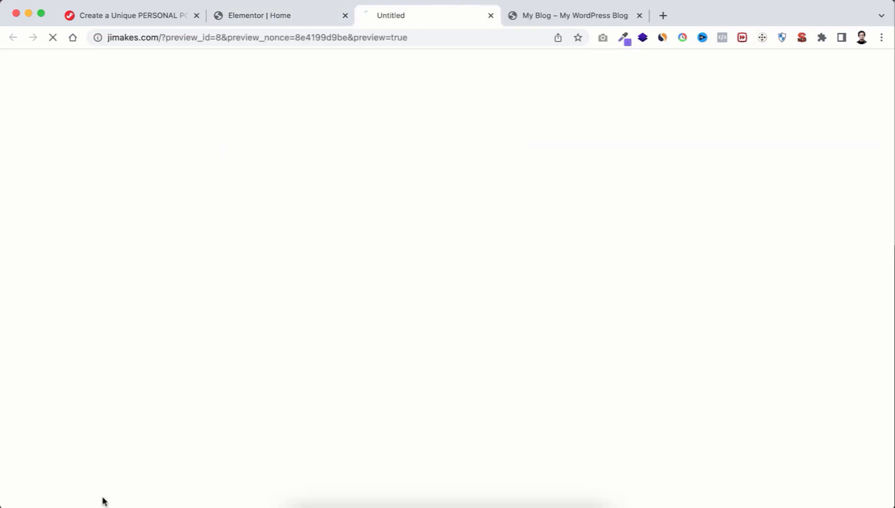
scroll(437, 416, down, 7)
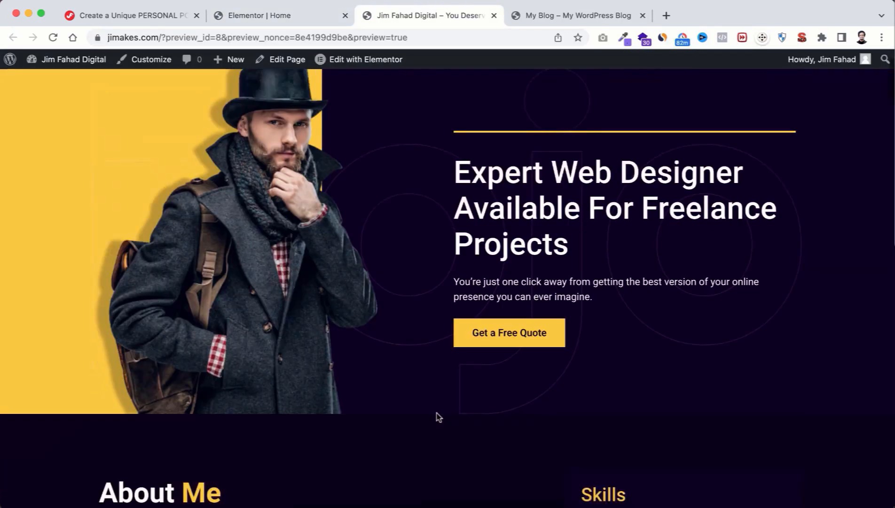
scroll(437, 416, down, 19)
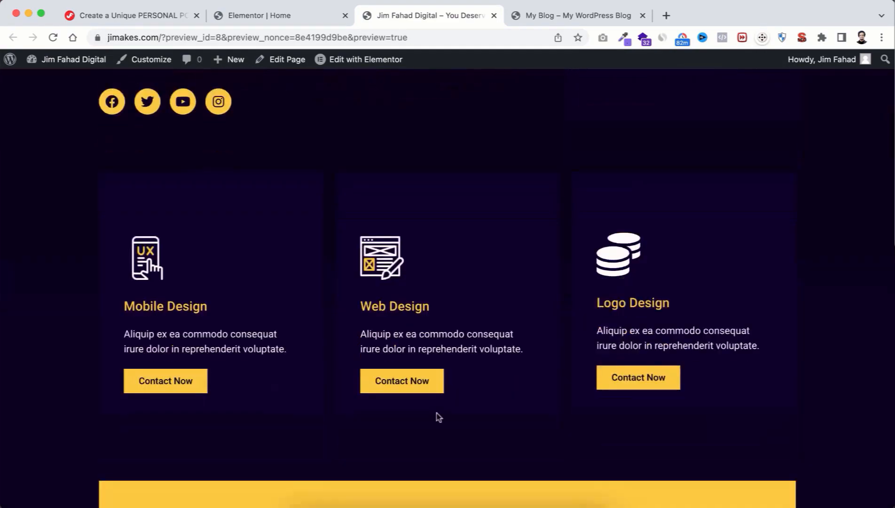
scroll(438, 411, down, 20)
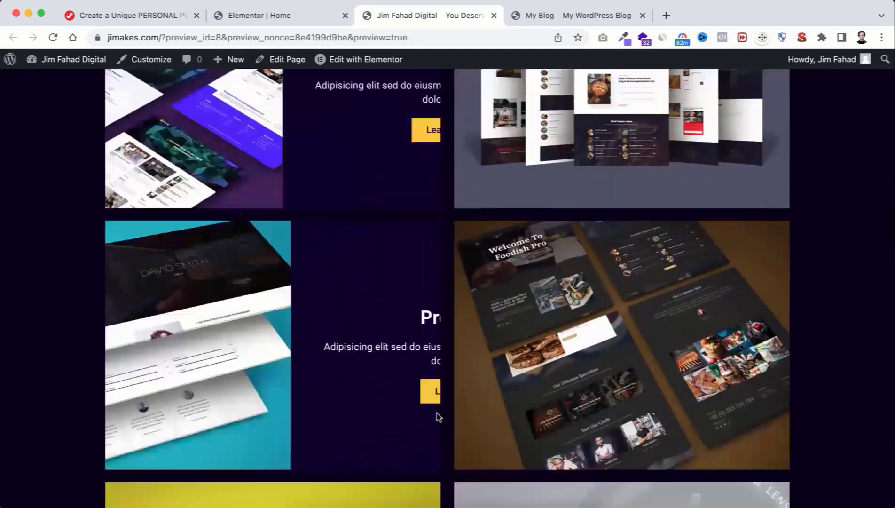
scroll(437, 413, down, 20)
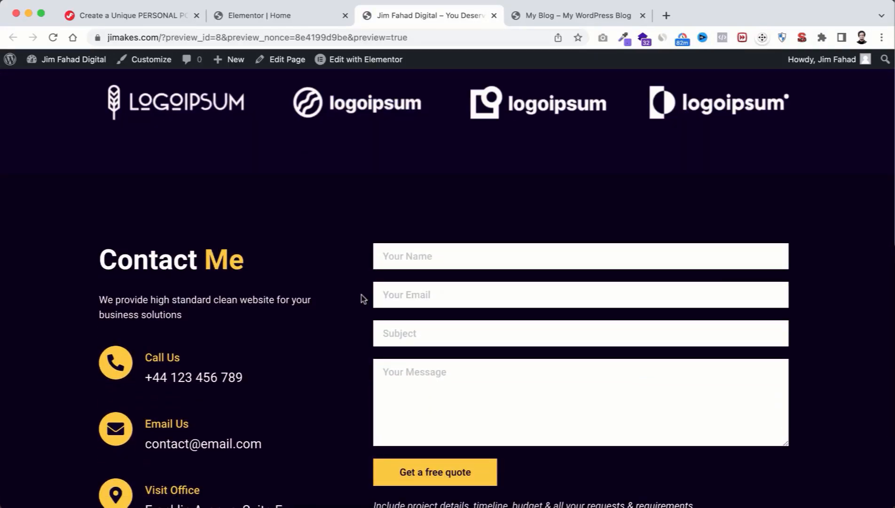
Enter a sample name and email, subject 'I need a website!', message 'Are you available this week?', and submit
click(447, 257)
text(James Doe)
key(Tab)
click(460, 333)
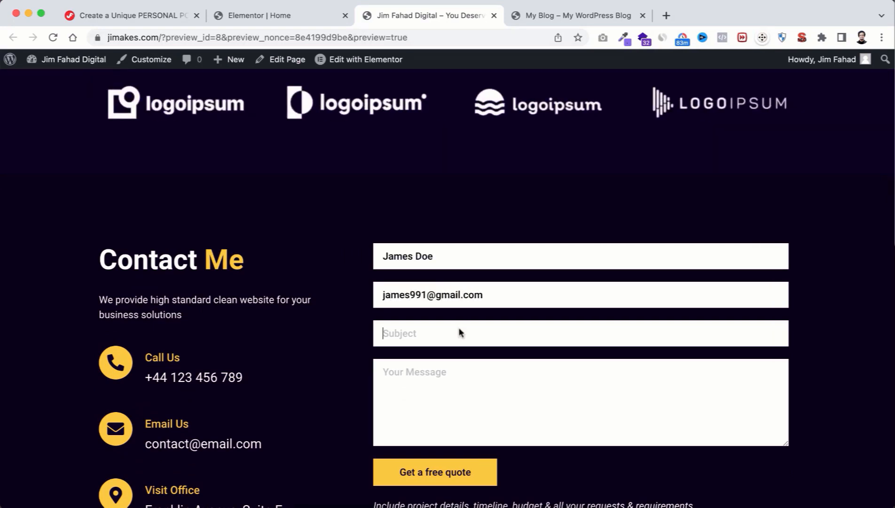
text(I need a website!)
key(Tab)
text(Are you available this week?)
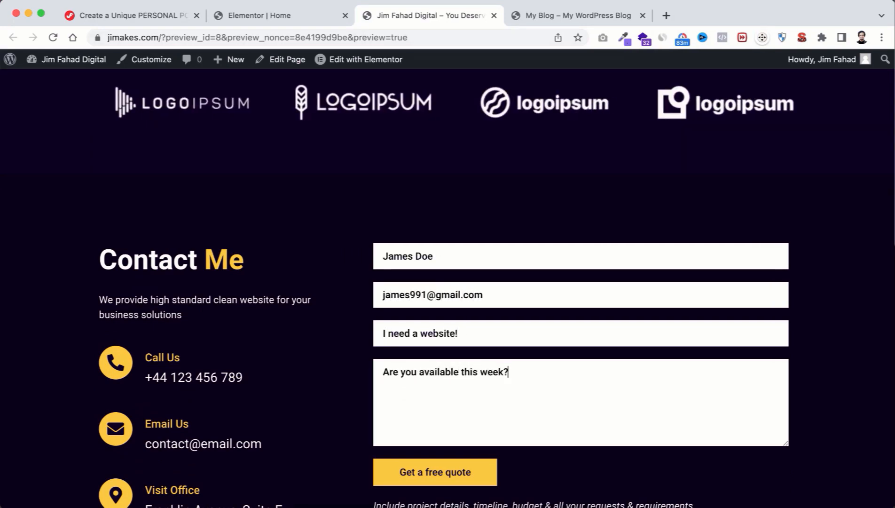
scroll(508, 407, down, 2)
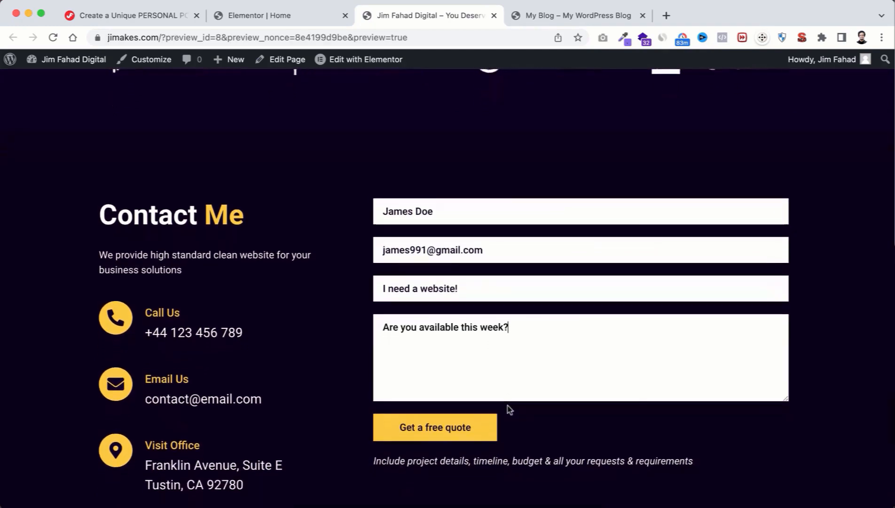
scroll(509, 407, down, 1)
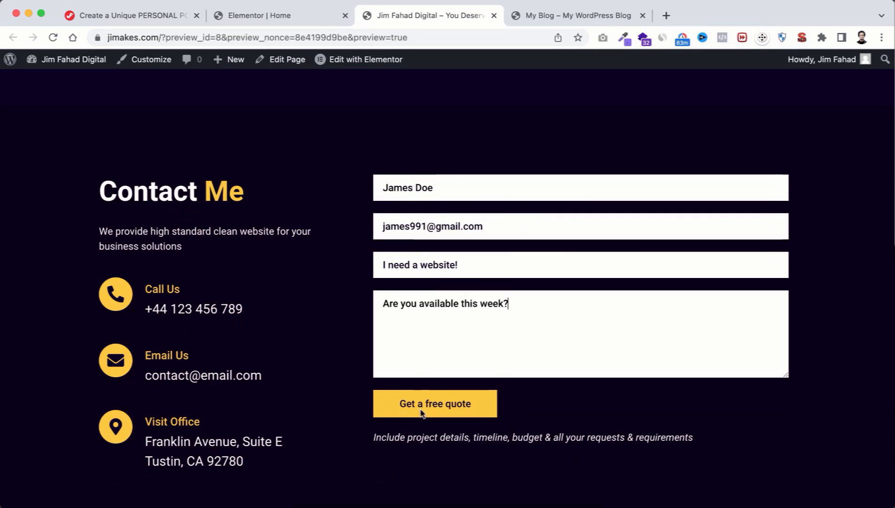
click(459, 405)
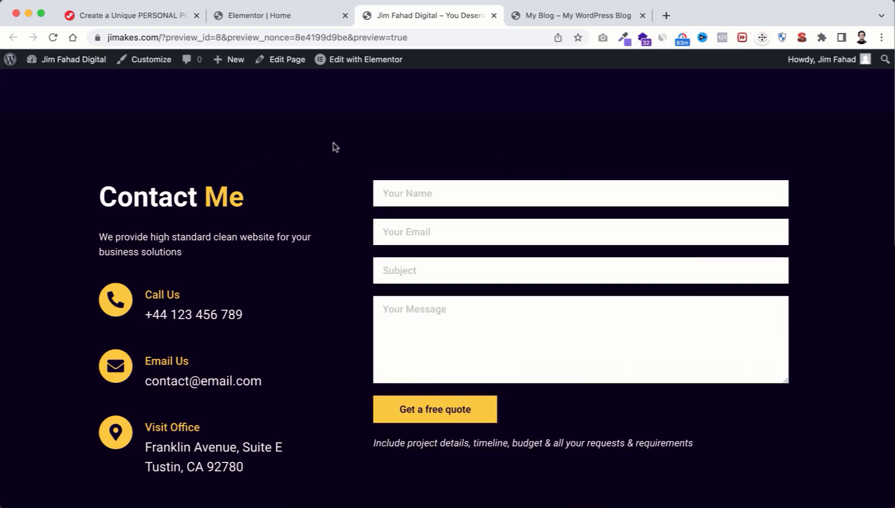
Open the admin Dashboard in a new tab and collapse the Wpmet Stories box
mouse_move(69, 63)
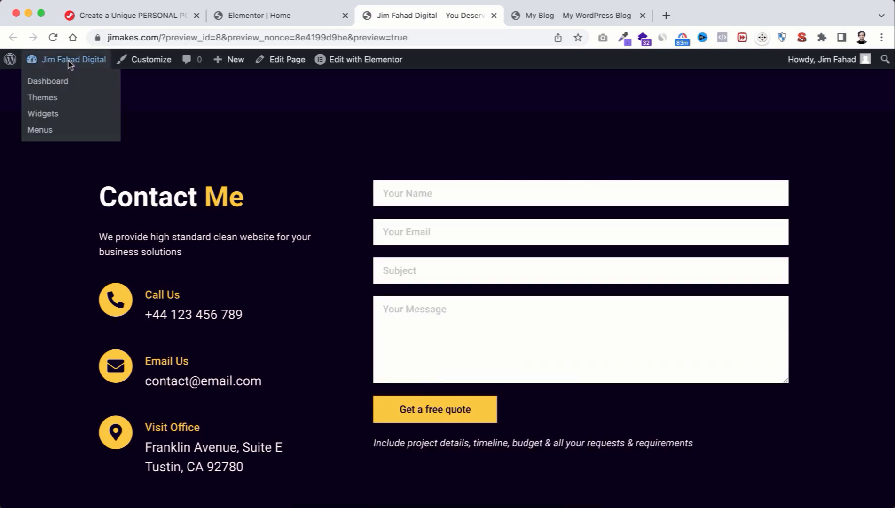
right_click(50, 80)
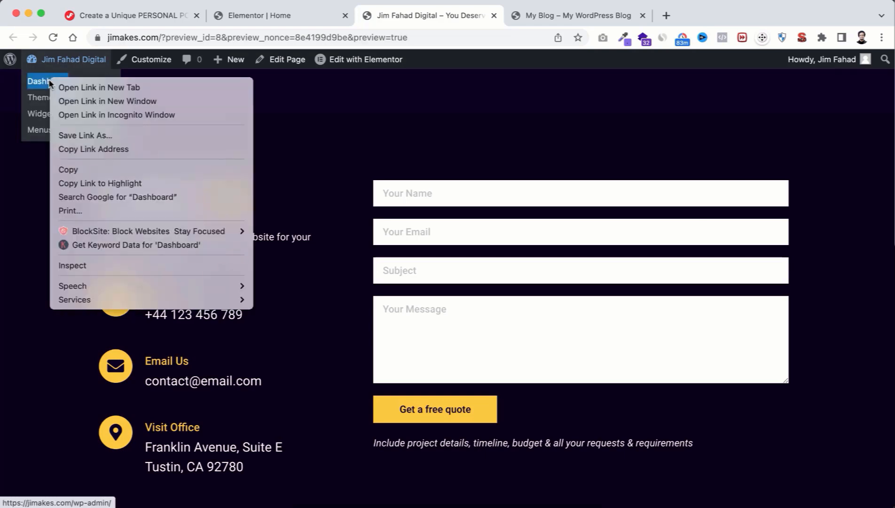
click(71, 87)
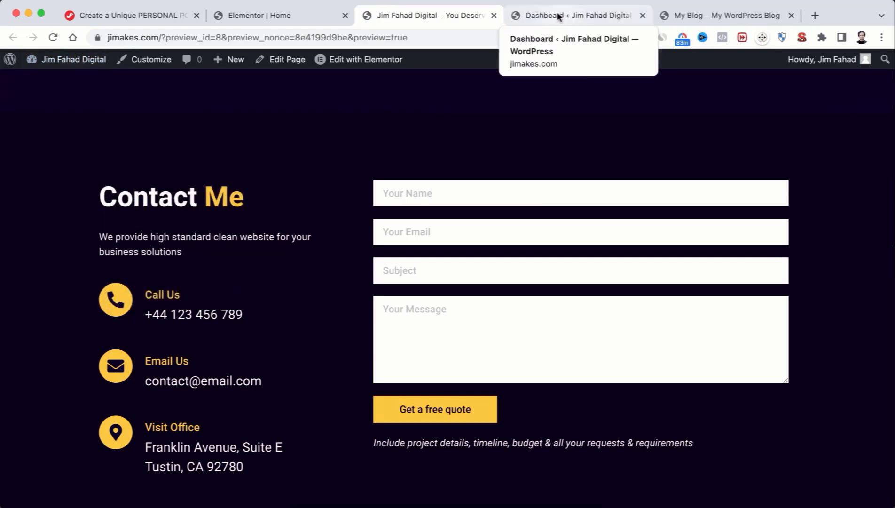
click(557, 15)
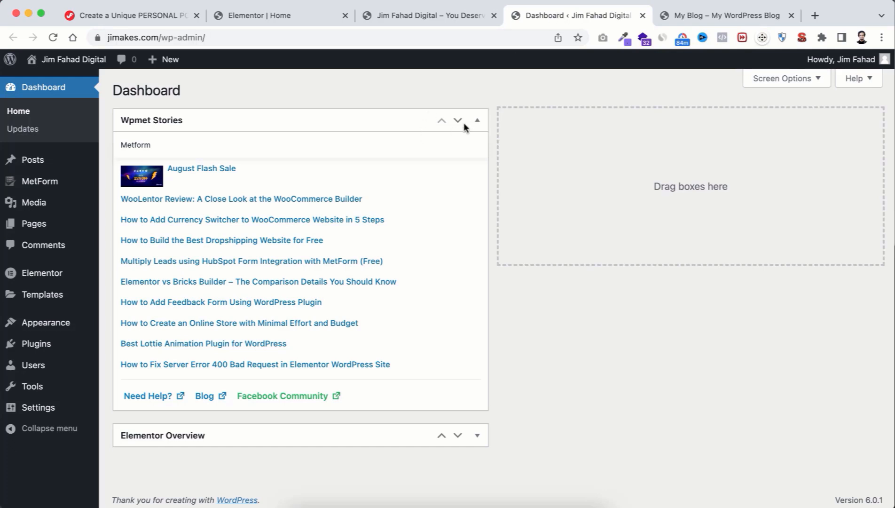
click(476, 121)
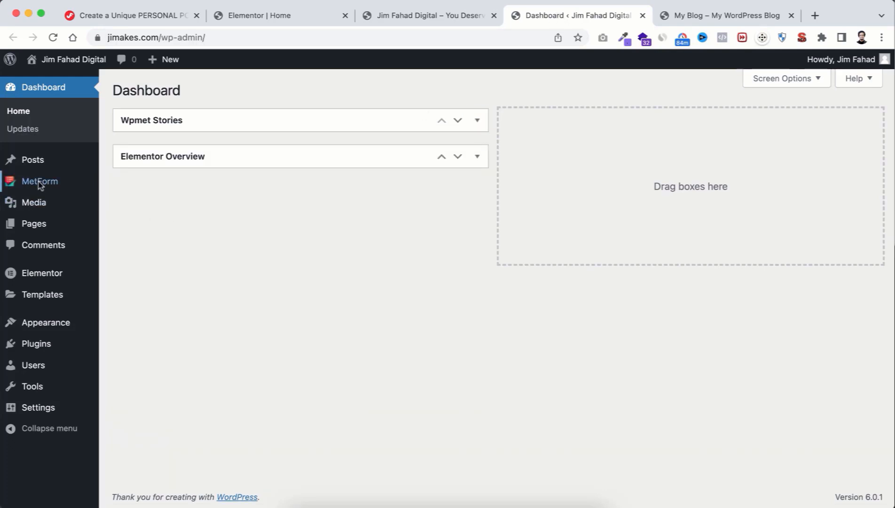
Open MetForm and skip through the onboarding wizard's tutorial, sign-up and plugin steps
mouse_move(37, 184)
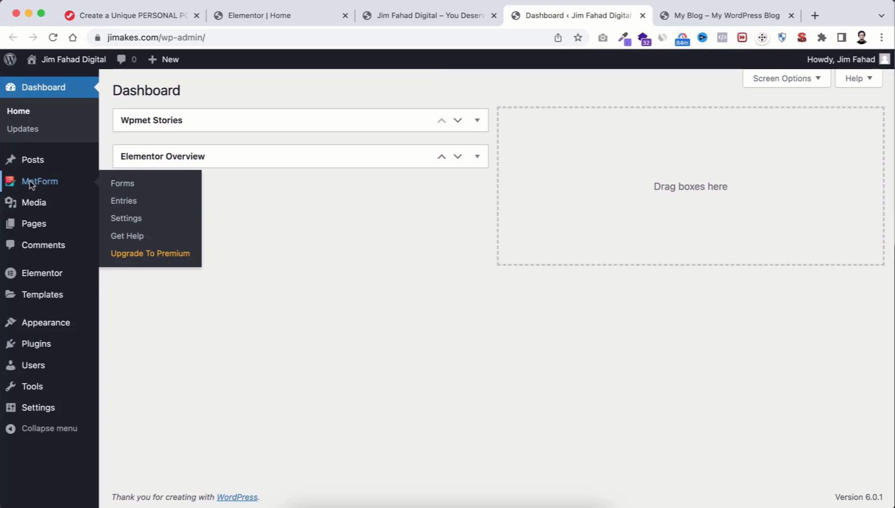
click(135, 205)
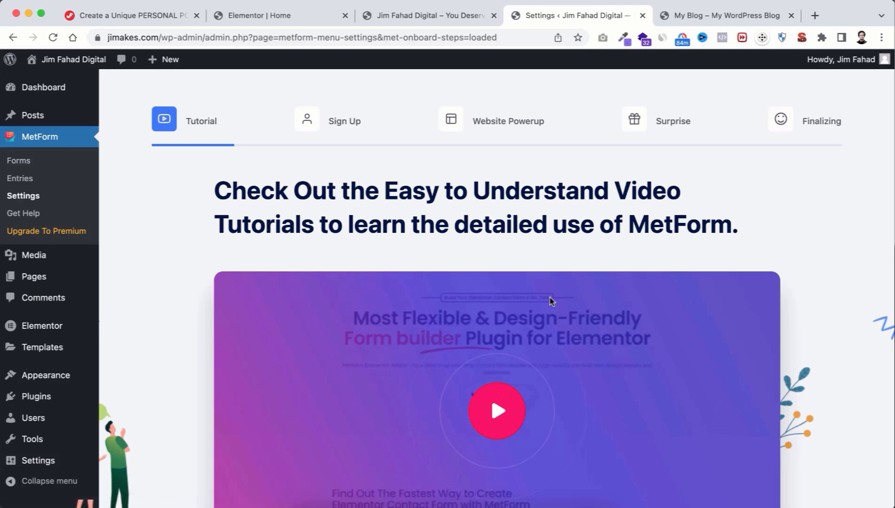
scroll(656, 384, down, 5)
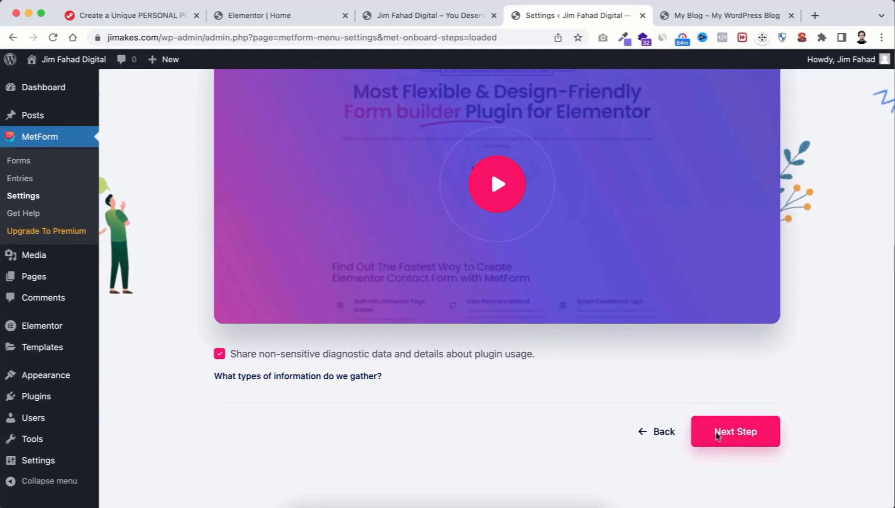
click(732, 433)
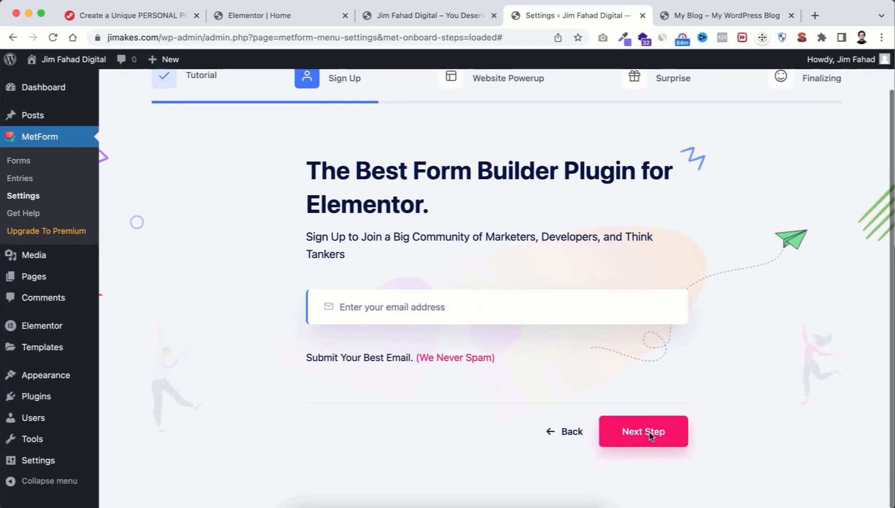
click(651, 436)
scroll(713, 451, down, 5)
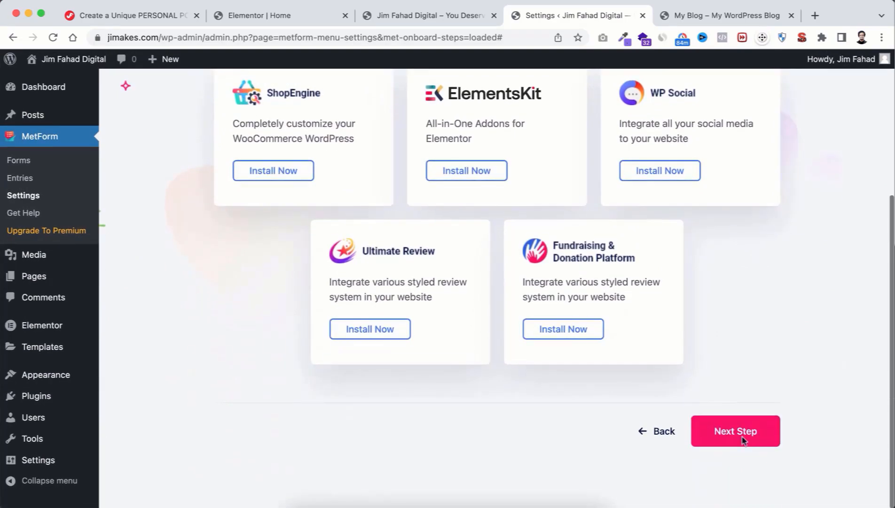
click(740, 442)
scroll(744, 435, down, 4)
click(743, 437)
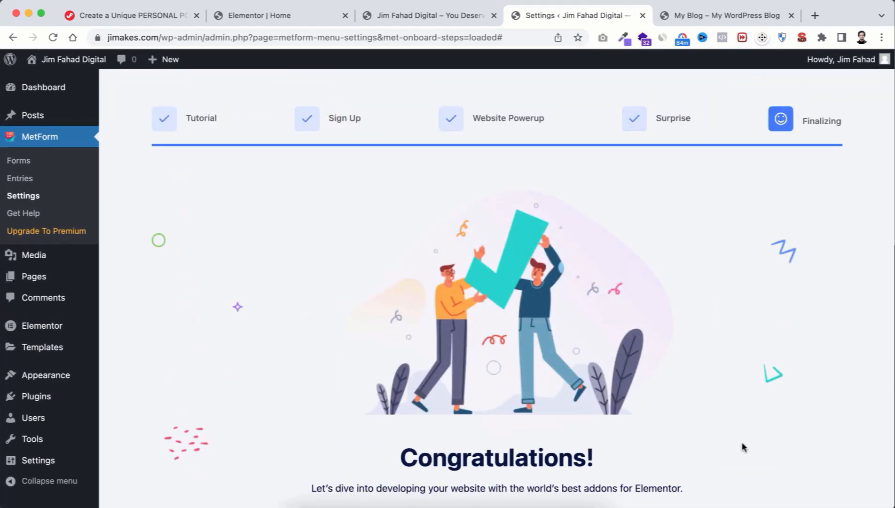
scroll(743, 443, down, 3)
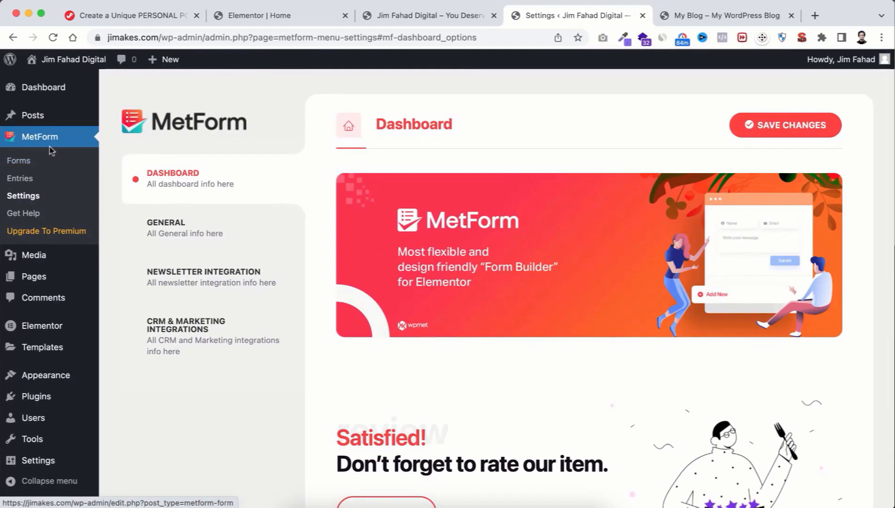
Review the submitted quote entry's data in MetForm Entries, then return to the Elementor Home page tab
click(27, 182)
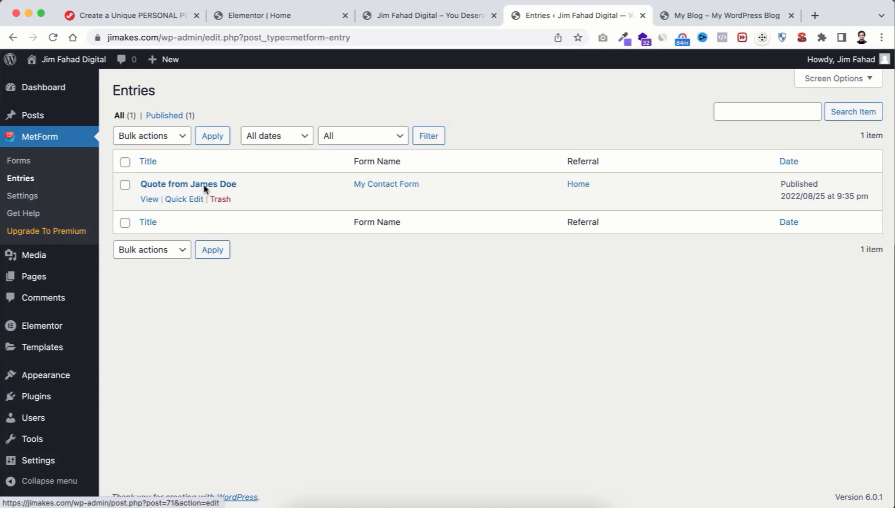
click(181, 183)
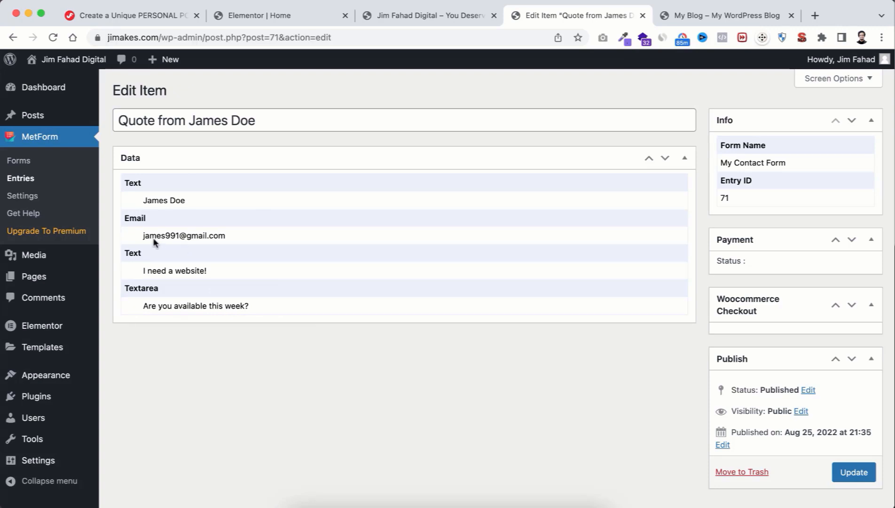
drag(142, 233, 231, 237)
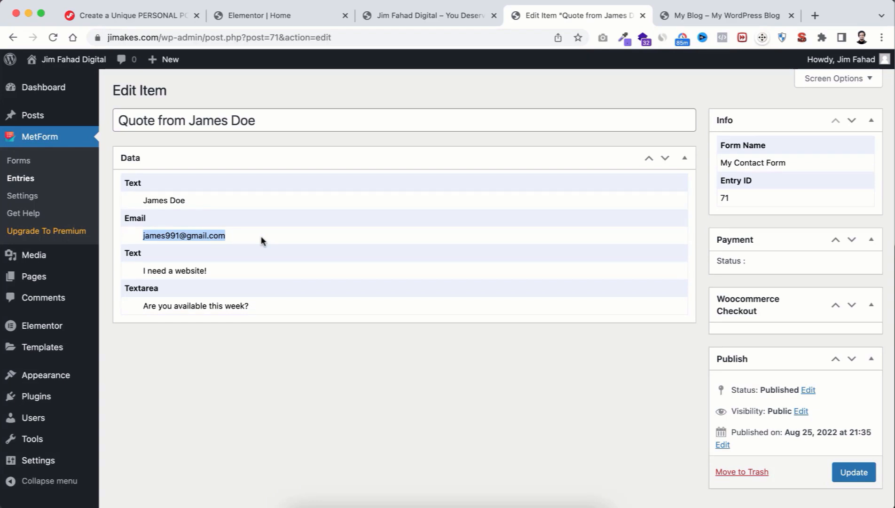
click(397, 86)
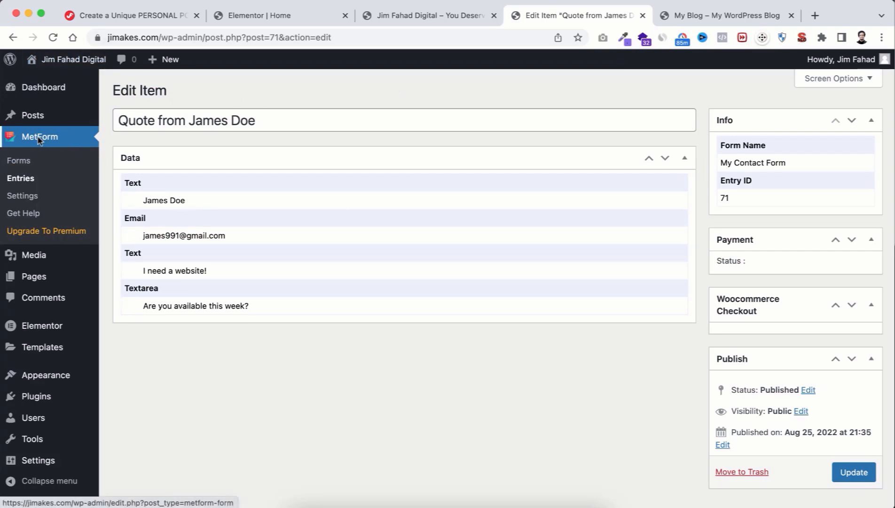
click(23, 180)
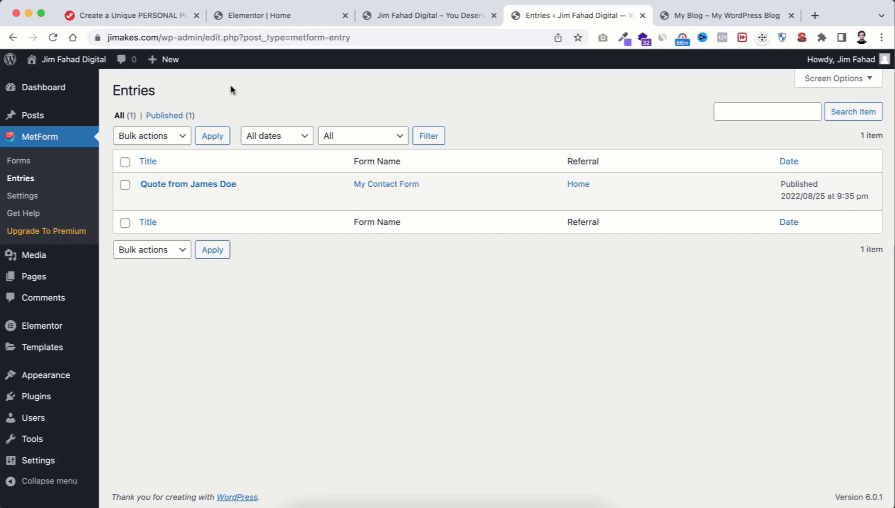
click(290, 19)
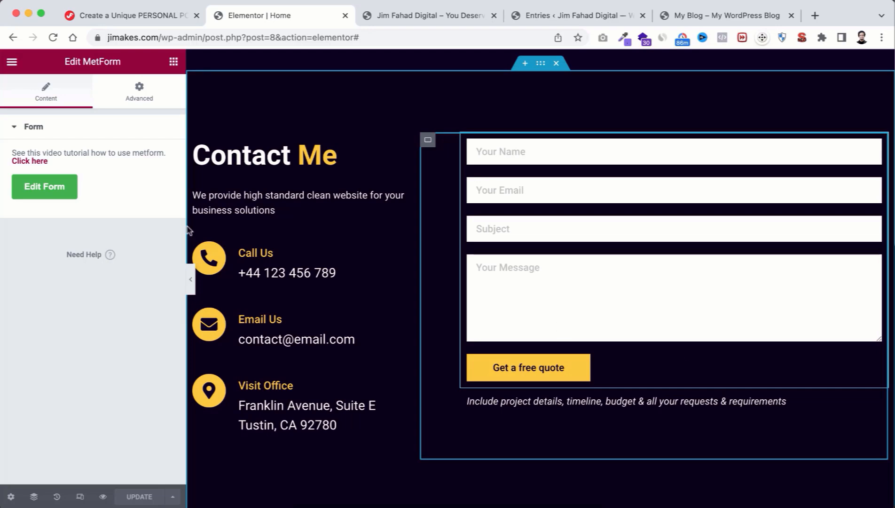
Open My Contact Form in the MetForm editor and show its Form Settings notification options
click(66, 192)
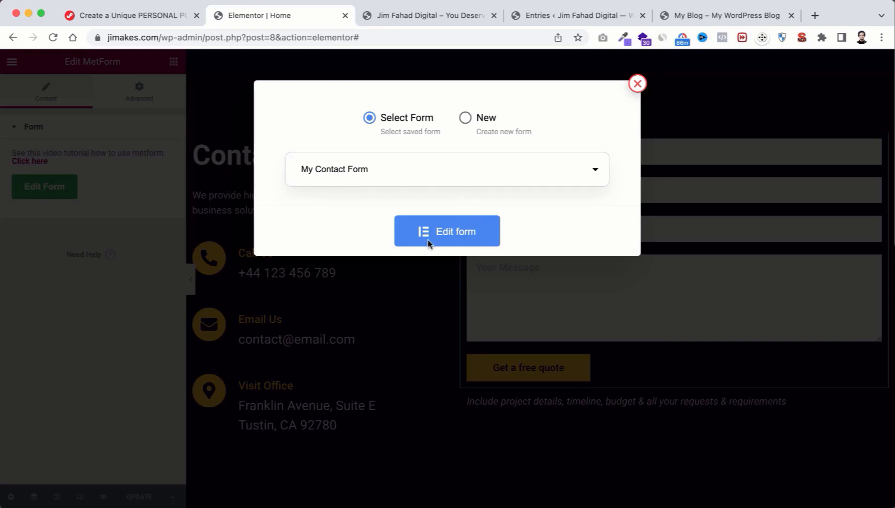
click(463, 235)
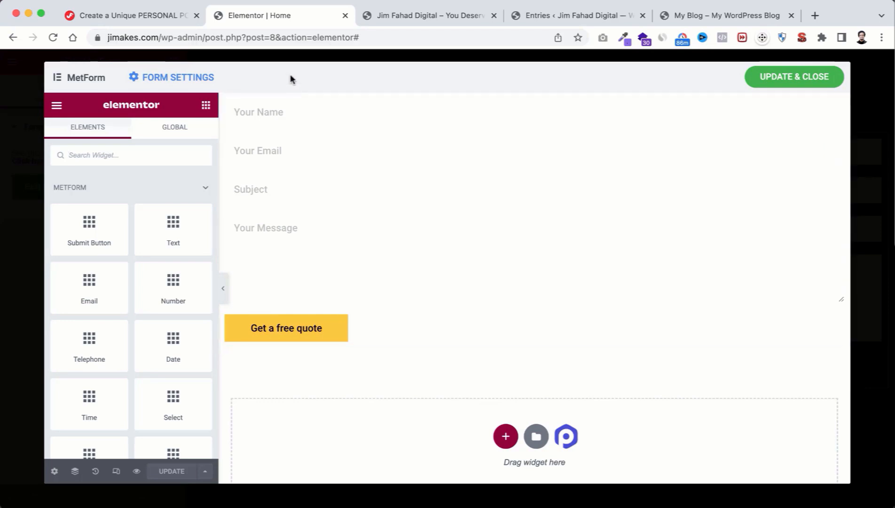
click(173, 78)
scroll(325, 311, down, 3)
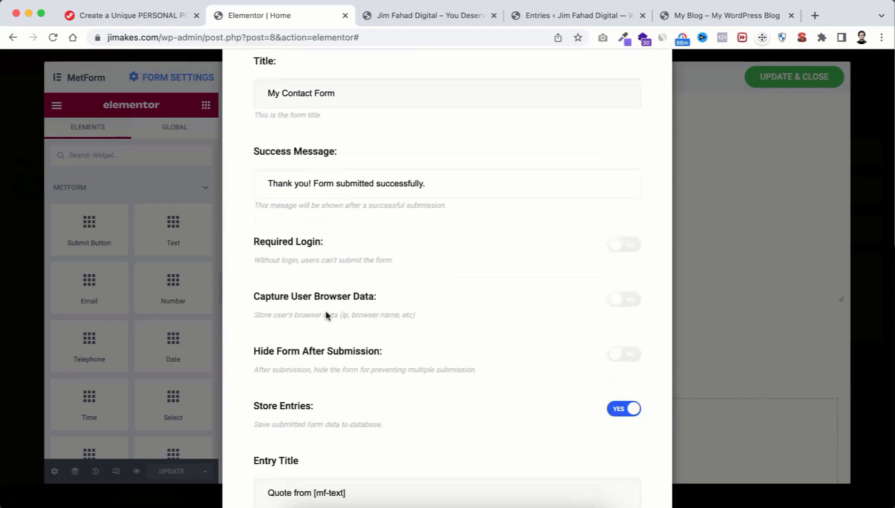
scroll(326, 310, up, 5)
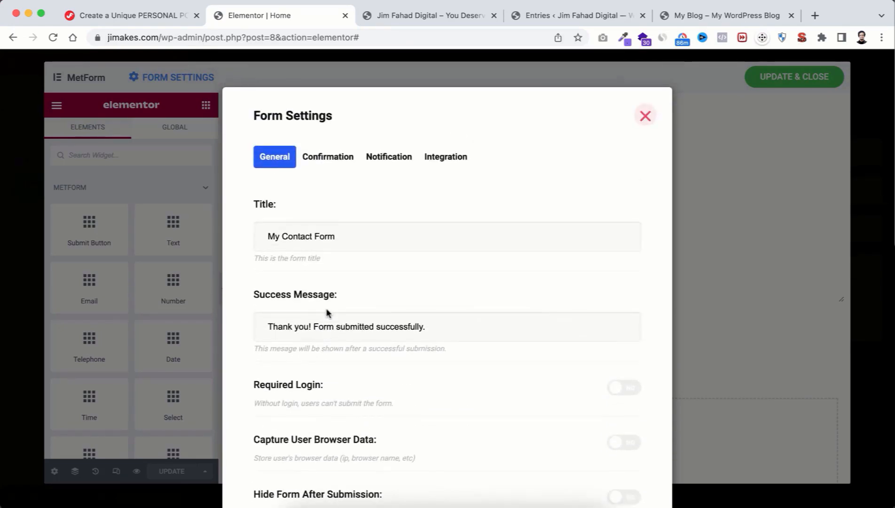
click(383, 159)
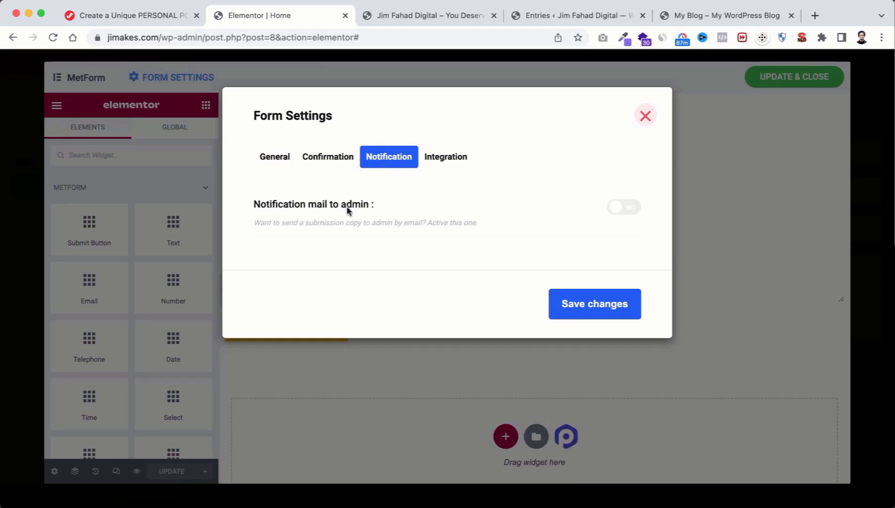
Enable admin email notification with subject 'You received a quote!' and the admin's email as recipient
click(623, 205)
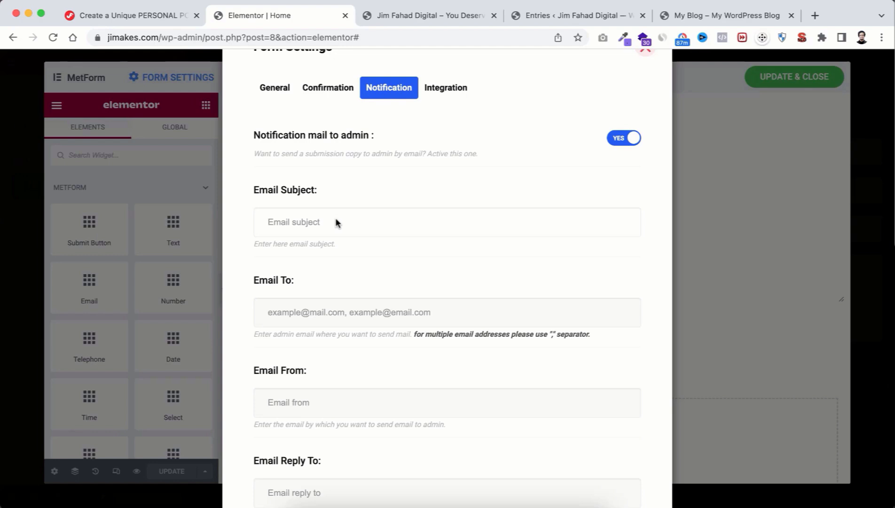
click(301, 222)
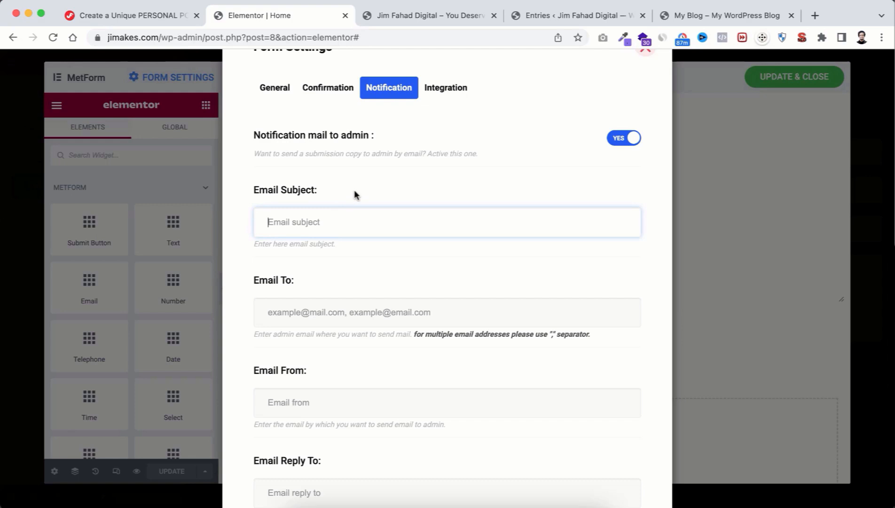
text(You received a quote!)
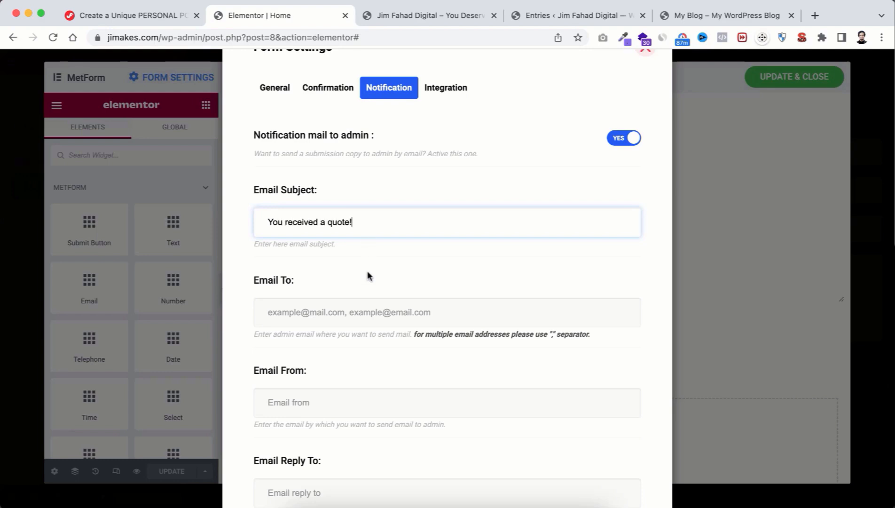
scroll(368, 276, down, 2)
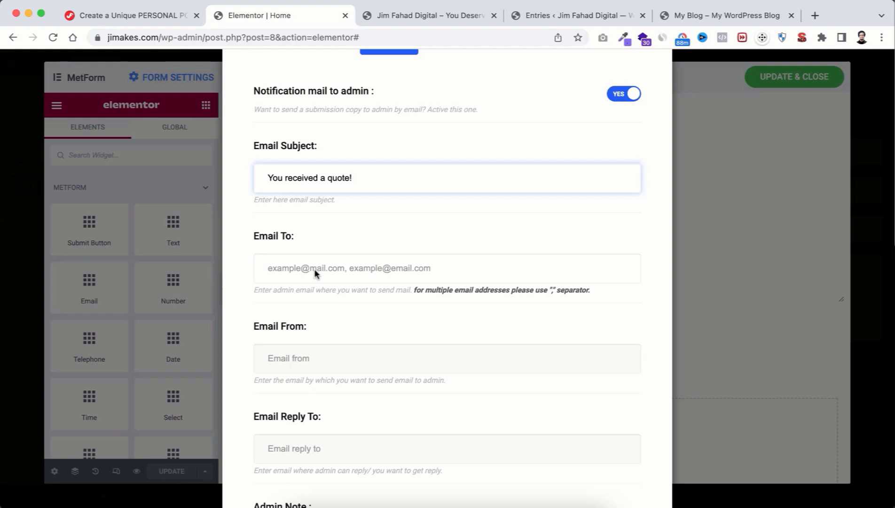
click(314, 268)
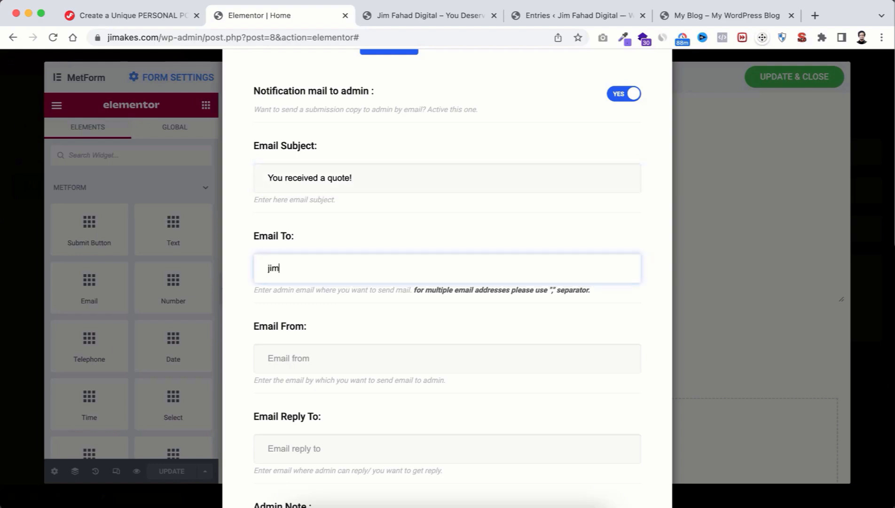
scroll(313, 278, down, 3)
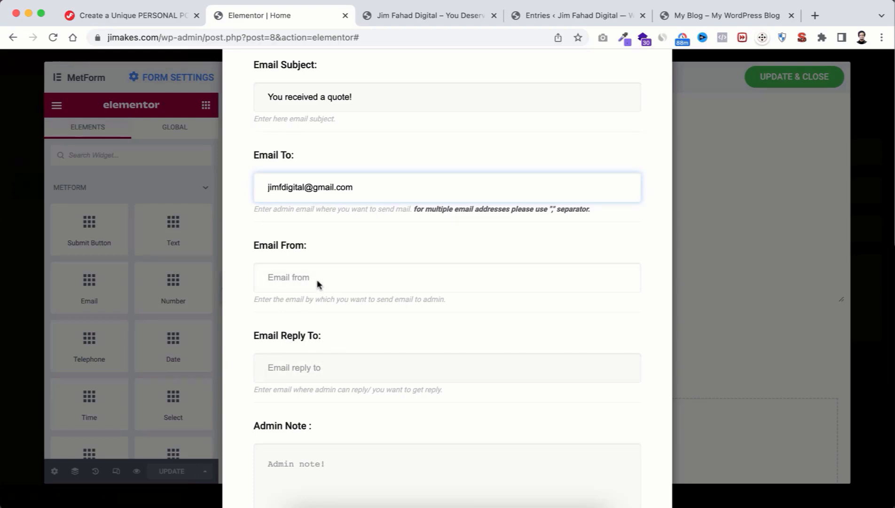
Set both the notification's Email From and Reply To to [mf-email]
click(302, 280)
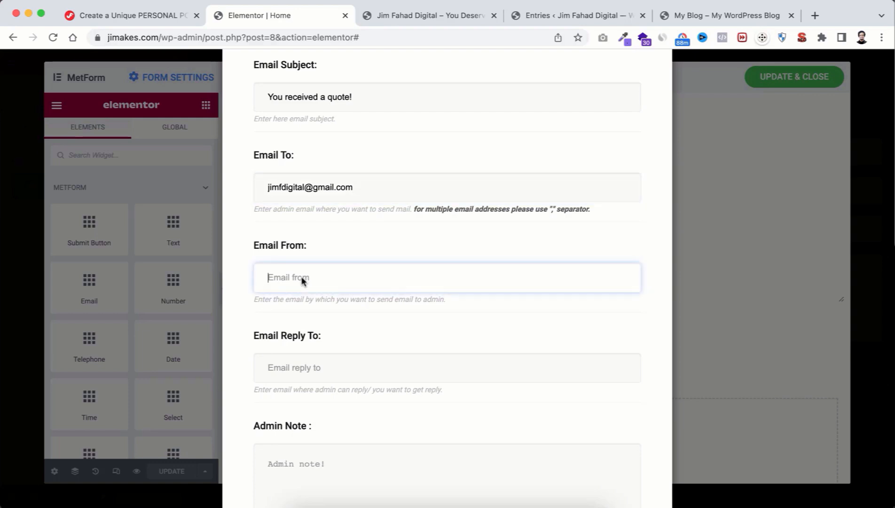
text([])
key(Left)
text(mf-email)
drag(316, 278, 262, 277)
key(super+c)
click(299, 368)
key(super+v)
click(358, 338)
Save the notification settings, close the form editor and update the Home page
scroll(360, 340, down, 3)
scroll(358, 340, down, 2)
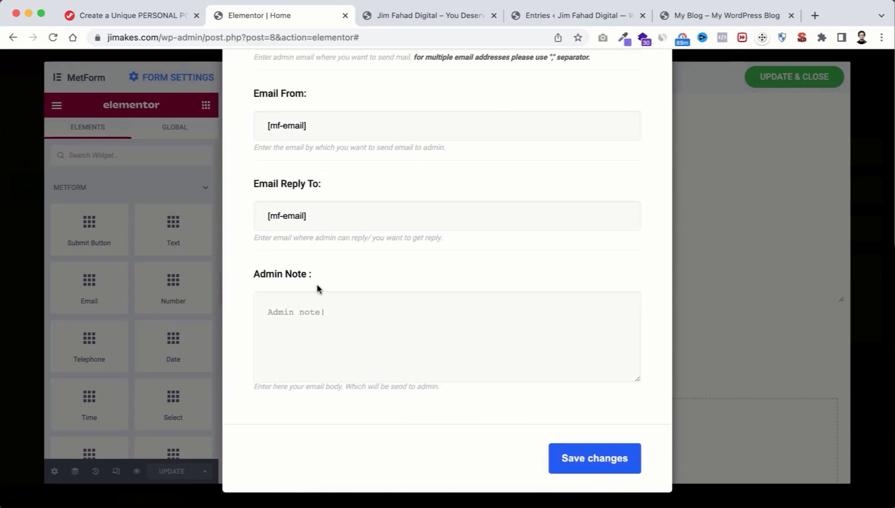
click(604, 459)
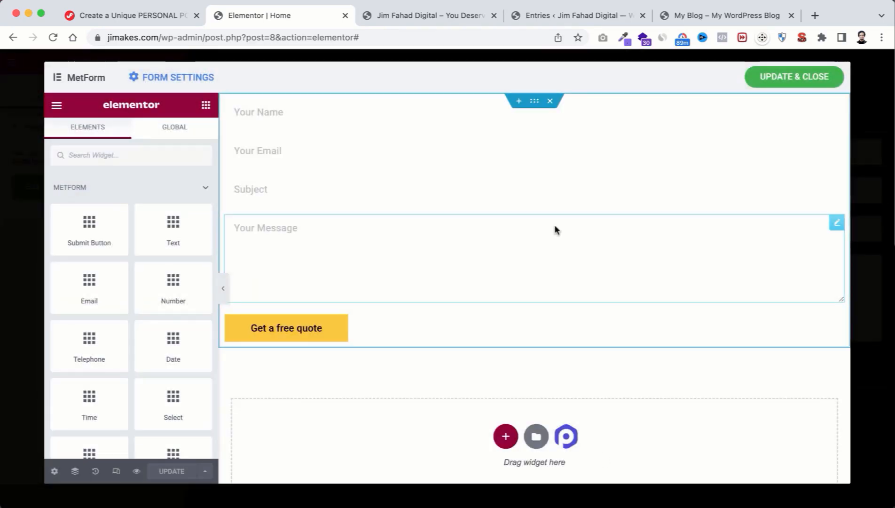
click(781, 77)
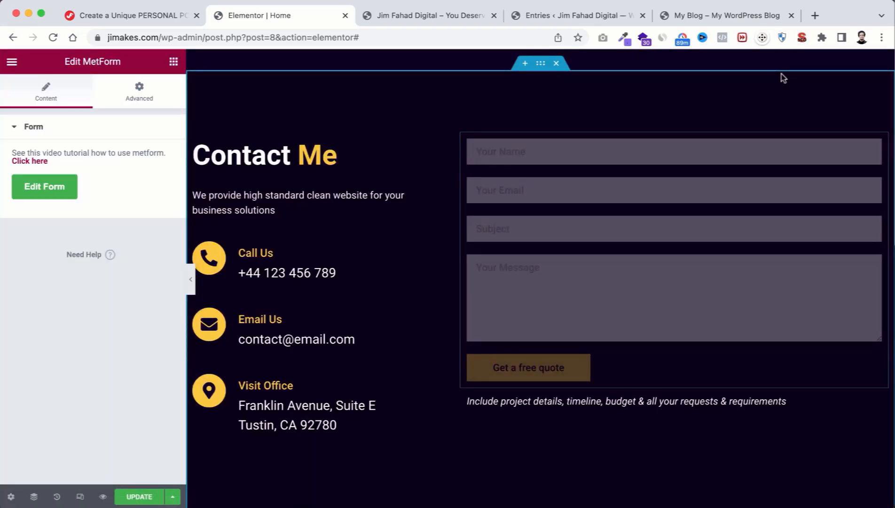
click(139, 497)
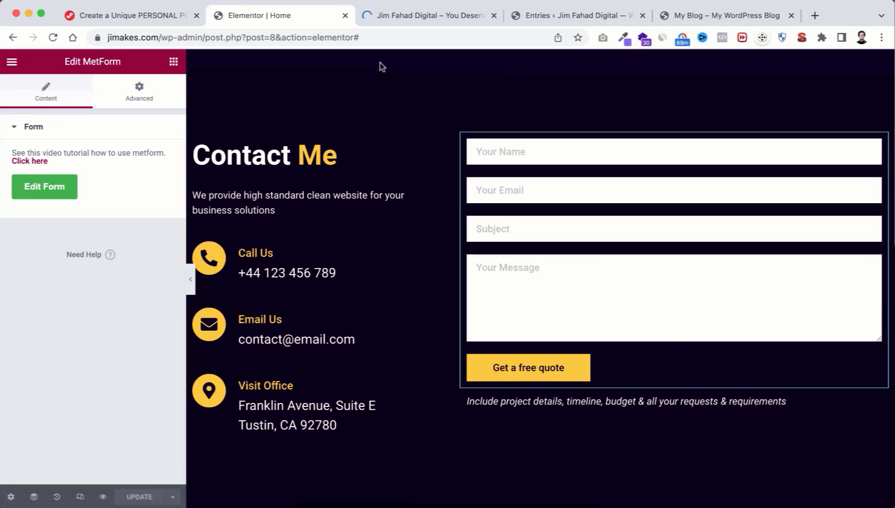
click(414, 13)
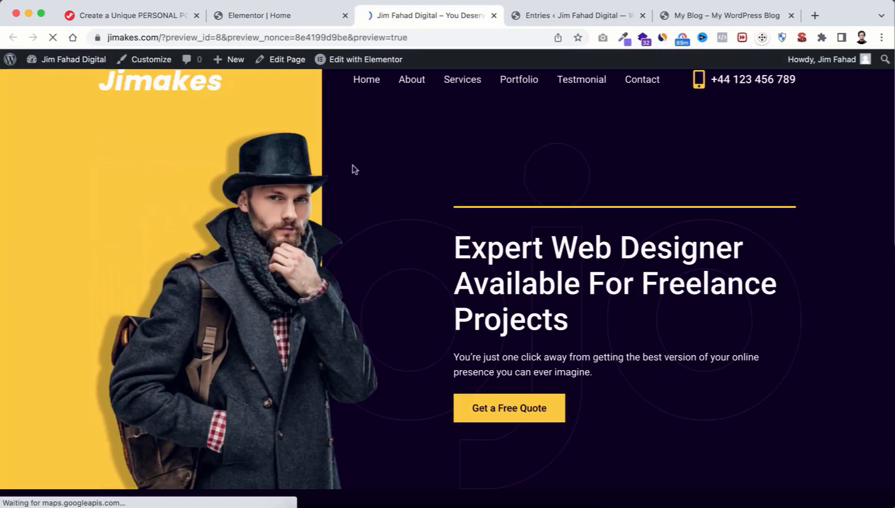
Enter a test visitor's name and email in the previewed Contact Me form
scroll(387, 298, down, 20)
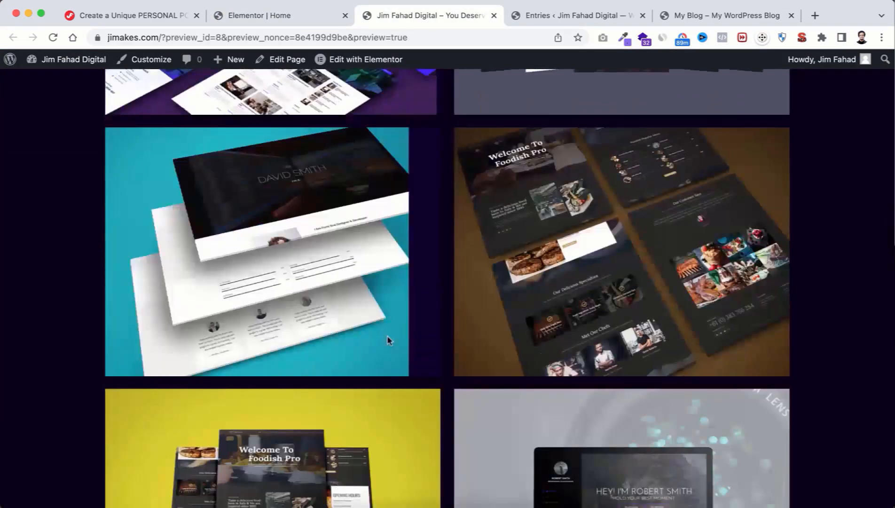
scroll(388, 340, down, 7)
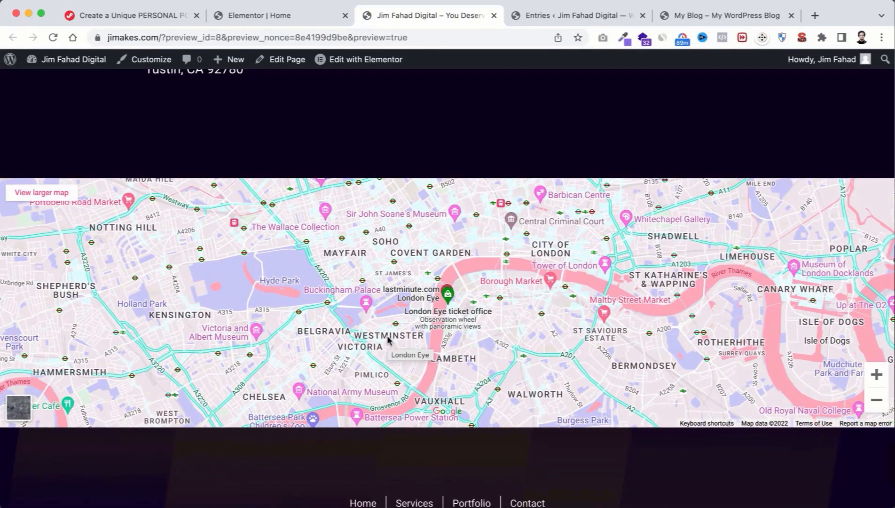
scroll(388, 340, up, 9)
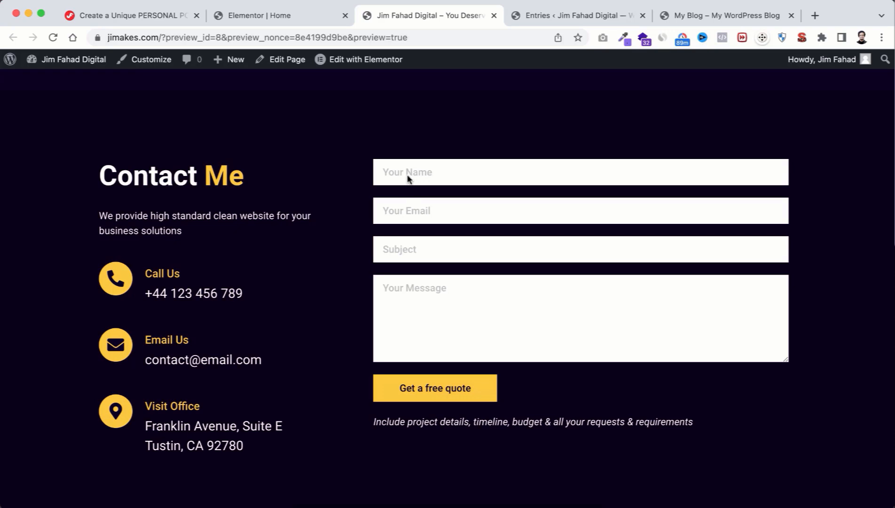
click(423, 172)
key(Tab)
Add subject 'Logo Design' and message 'I need a crisp logo for my startup!', then submit
click(432, 241)
text(Logo Design)
key(Tab)
text(I need a crisp )
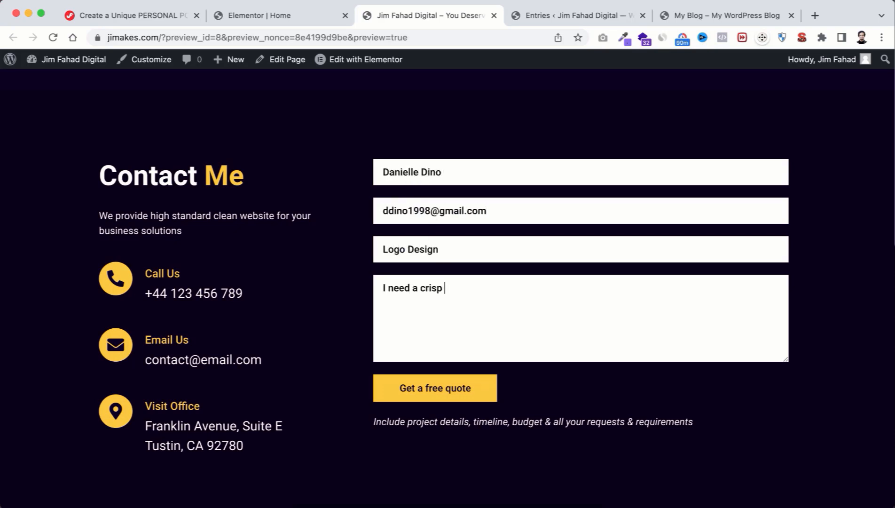
text(logo for my startup!)
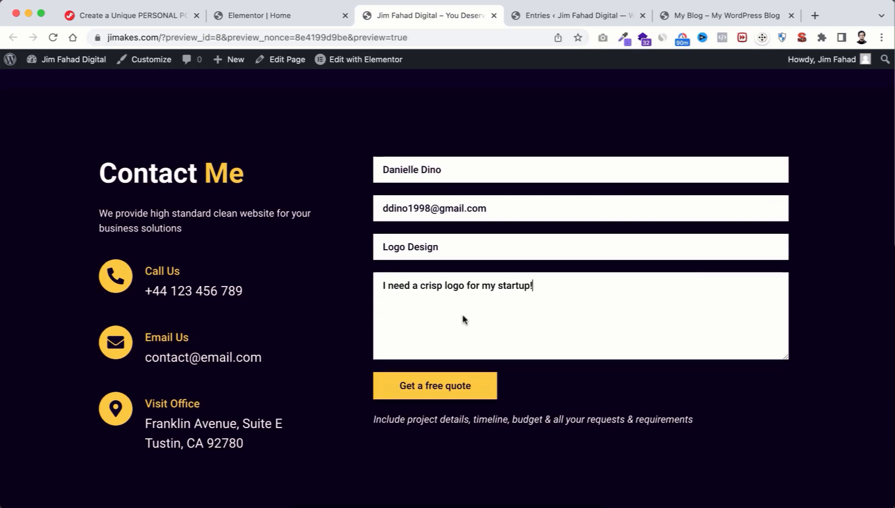
scroll(464, 319, up, 1)
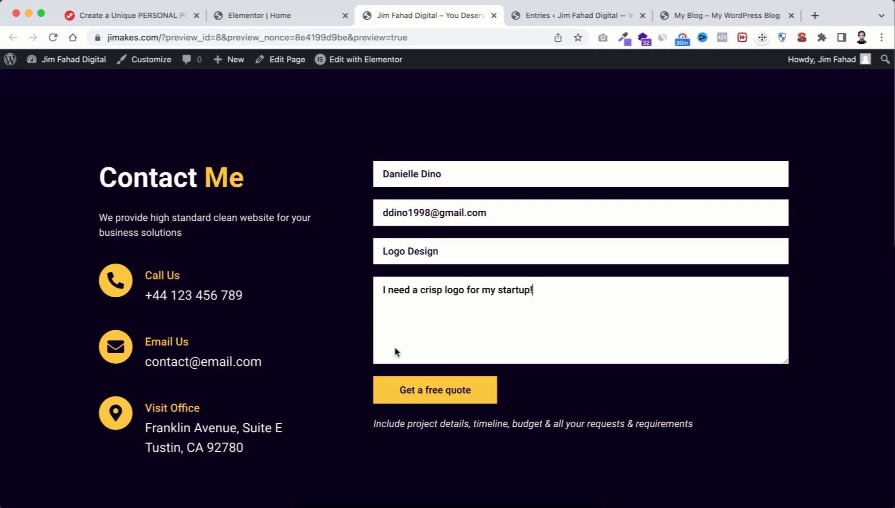
click(426, 396)
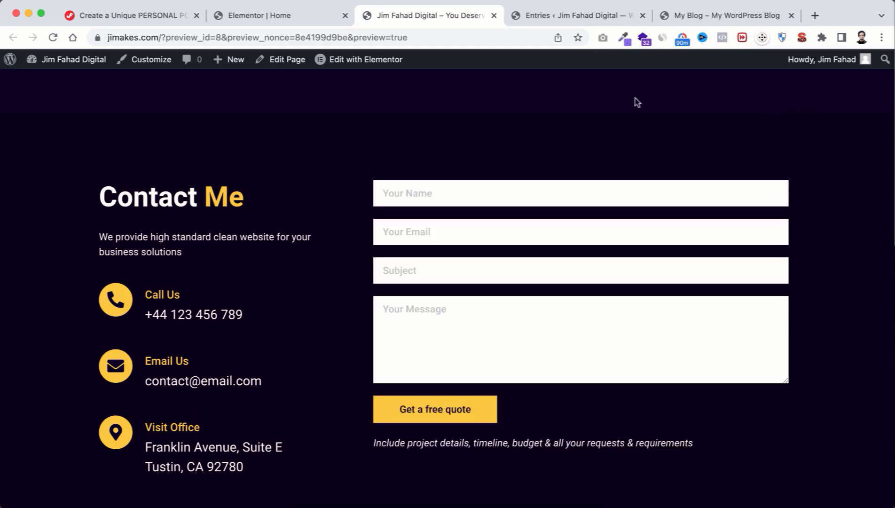
Refresh MetForm Entries and open the newly received Logo Design quote entry
click(568, 15)
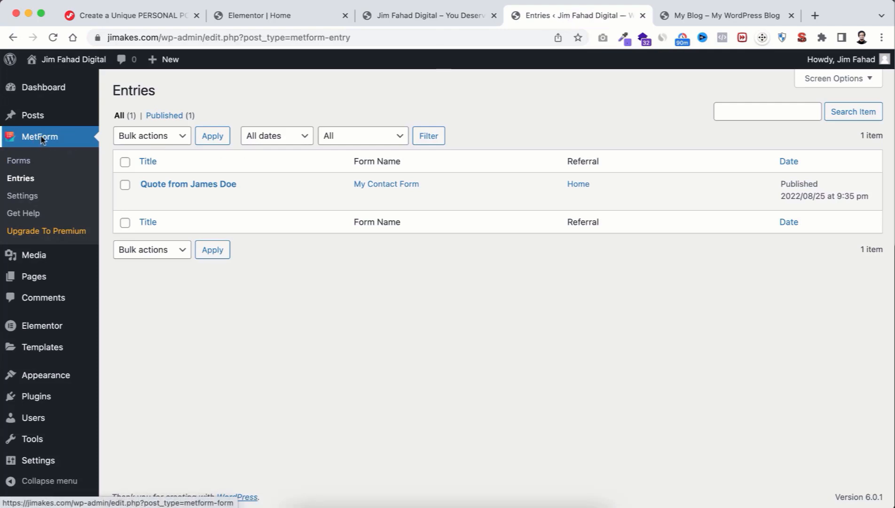
click(23, 179)
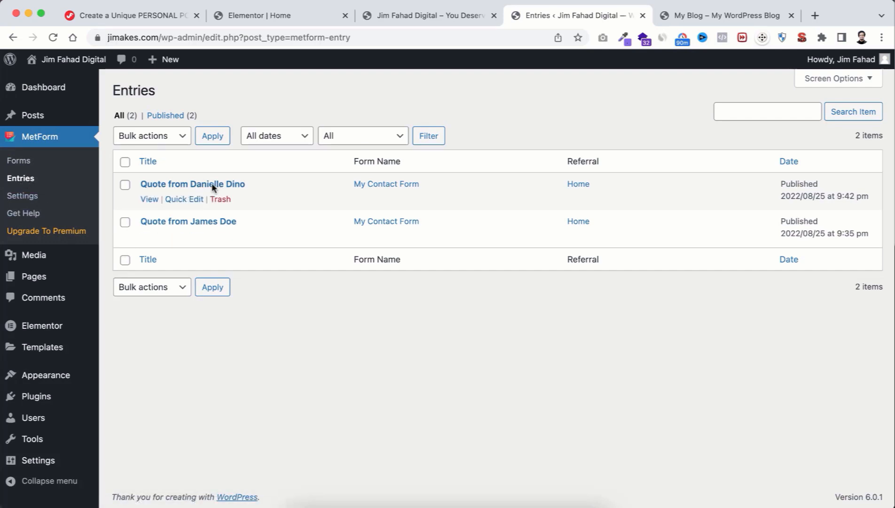
click(181, 186)
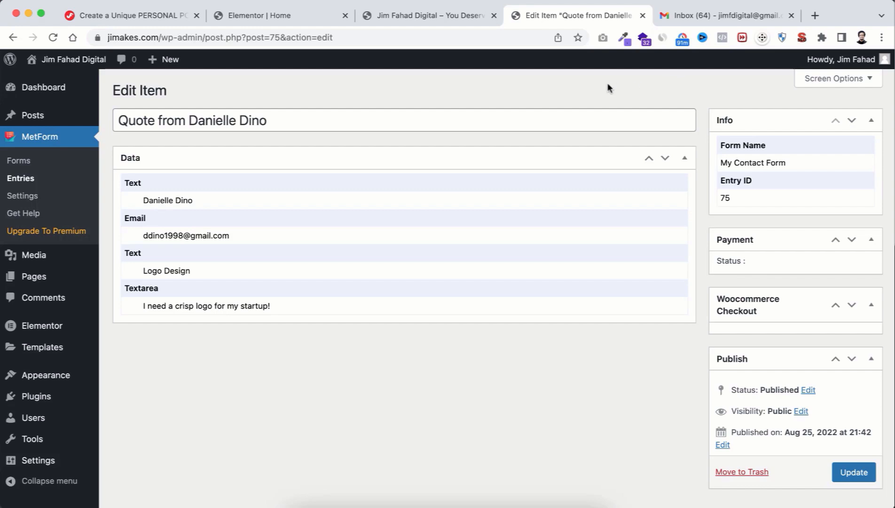
click(714, 16)
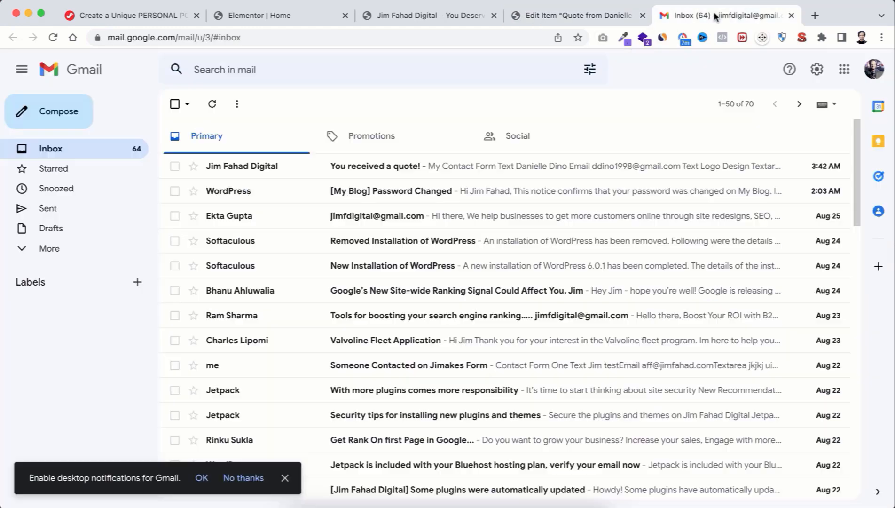
Open and read the 'You received a quote!' notification email in Gmail
click(395, 168)
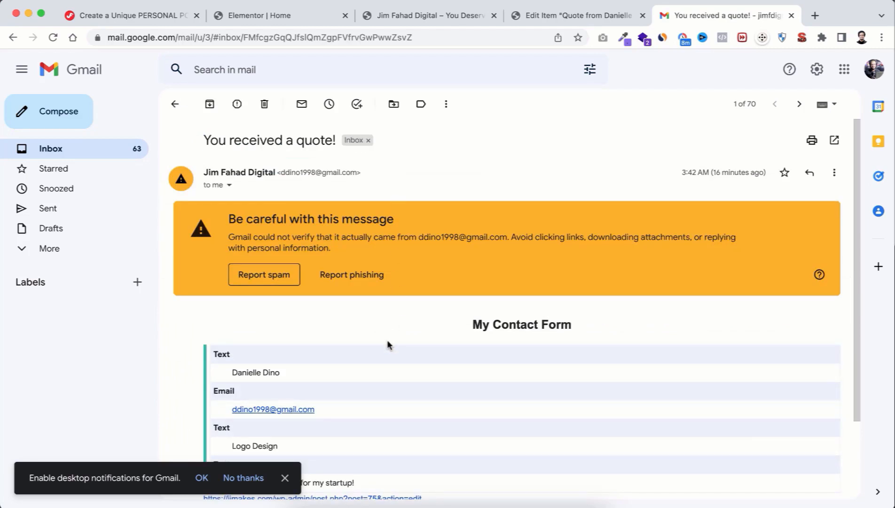
scroll(387, 344, down, 1)
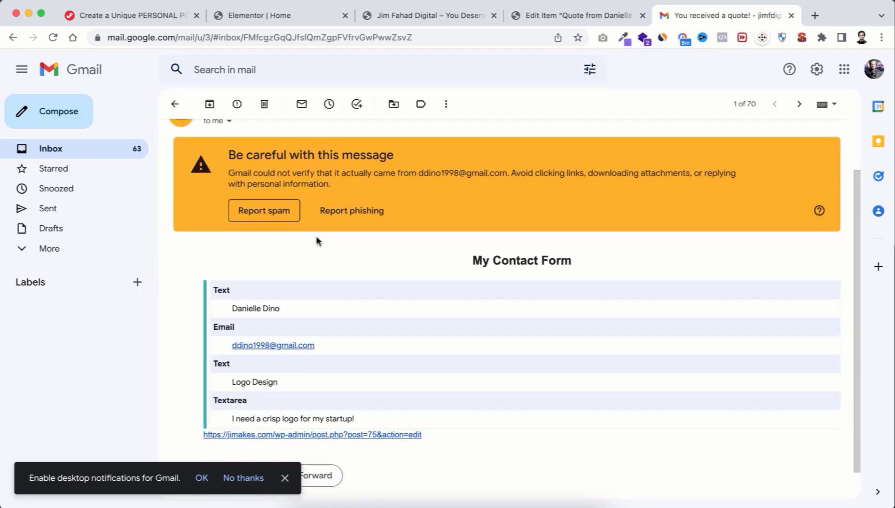
scroll(341, 240, up, 3)
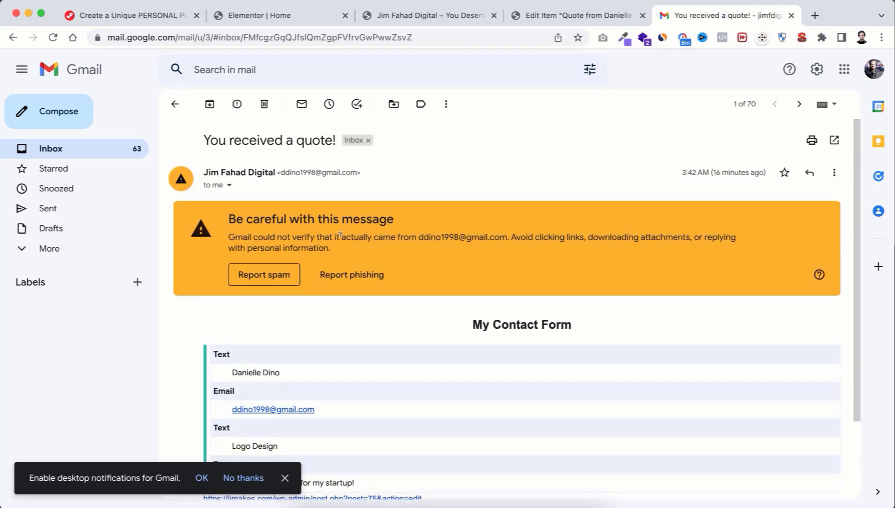
scroll(341, 235, down, 2)
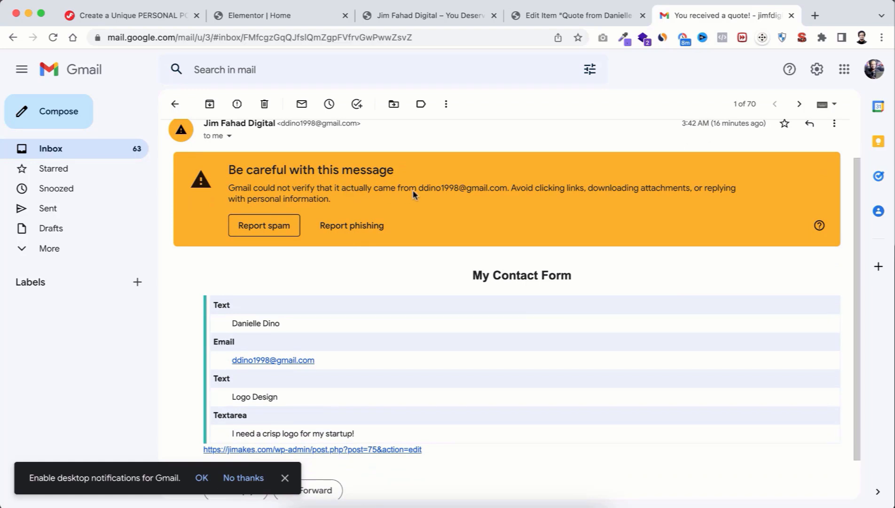
scroll(414, 195, up, 2)
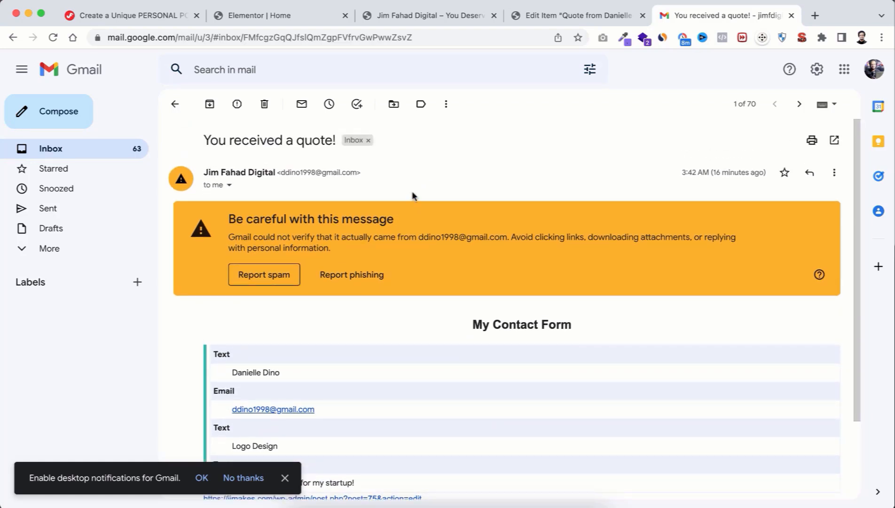
scroll(394, 332, down, 2)
scroll(395, 333, down, 1)
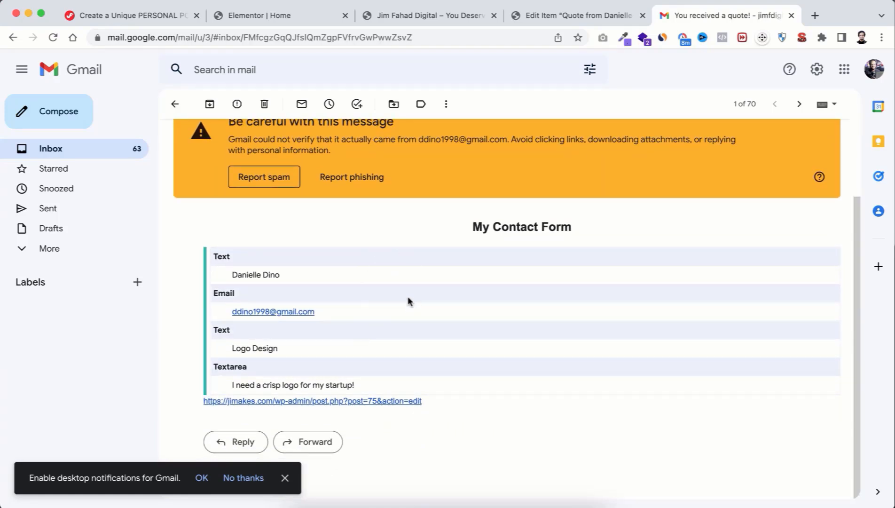
click(241, 442)
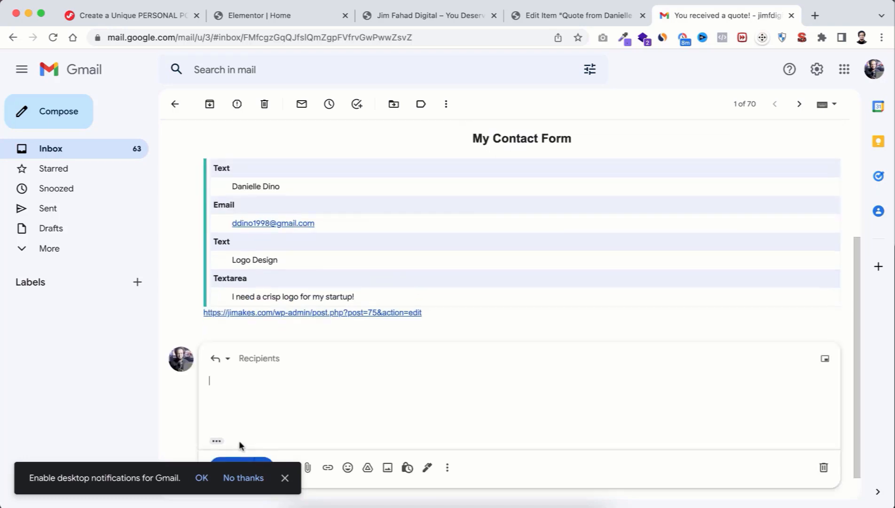
click(285, 477)
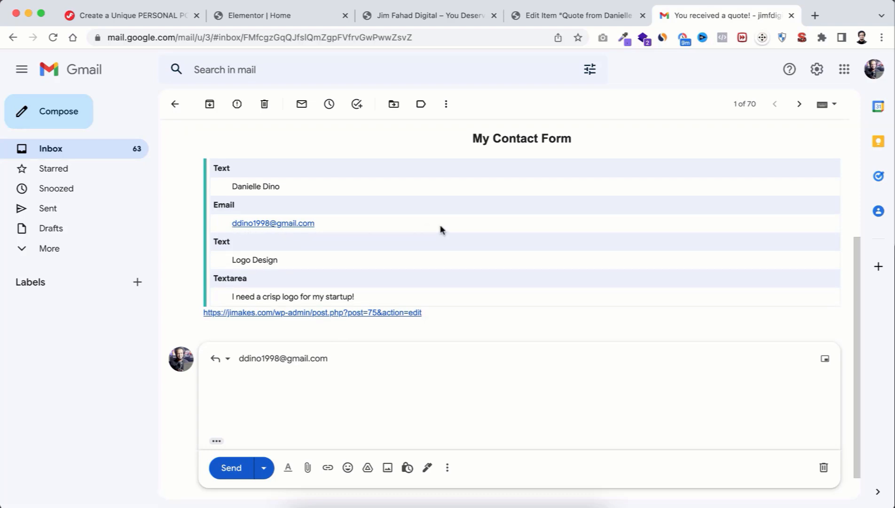
click(585, 13)
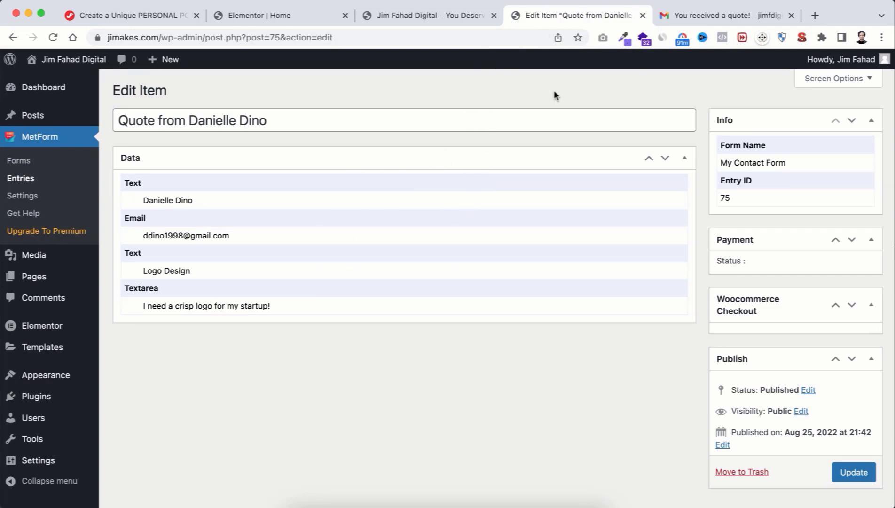
click(711, 13)
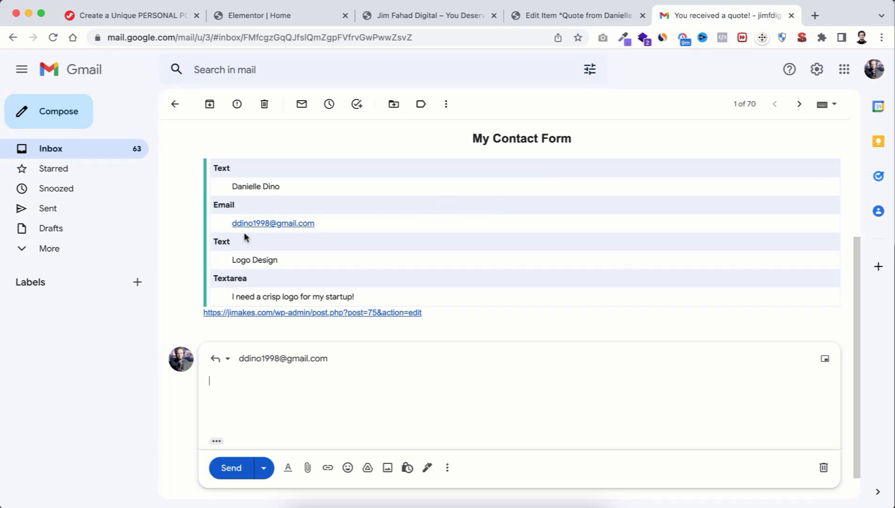
Replace the Home page map's London Eye location with the pasted Tustin office address
click(300, 17)
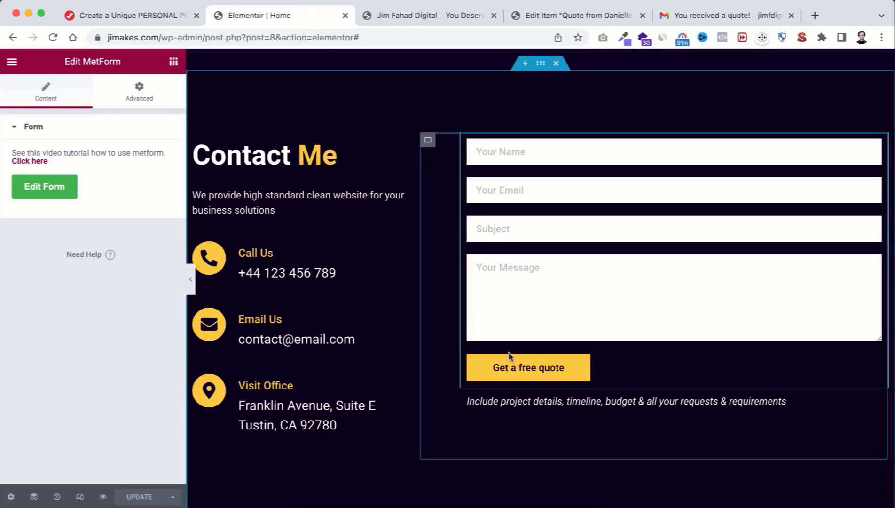
scroll(537, 447, down, 2)
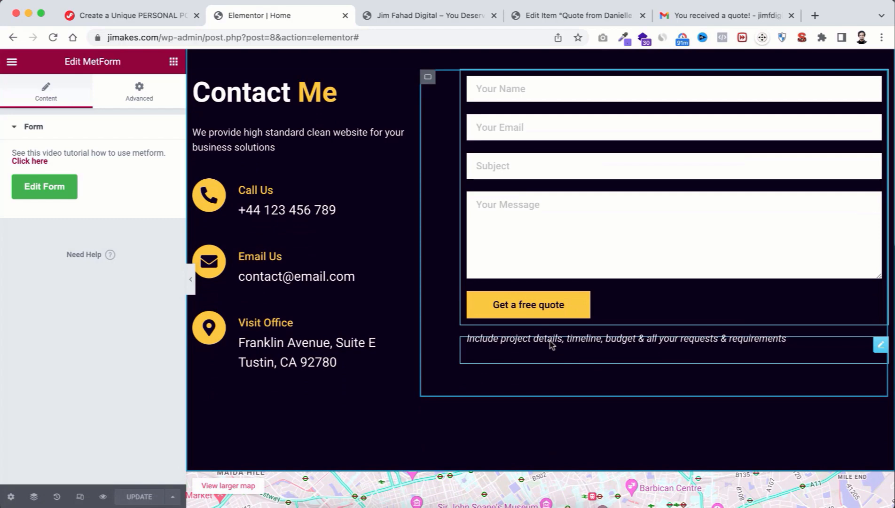
click(552, 345)
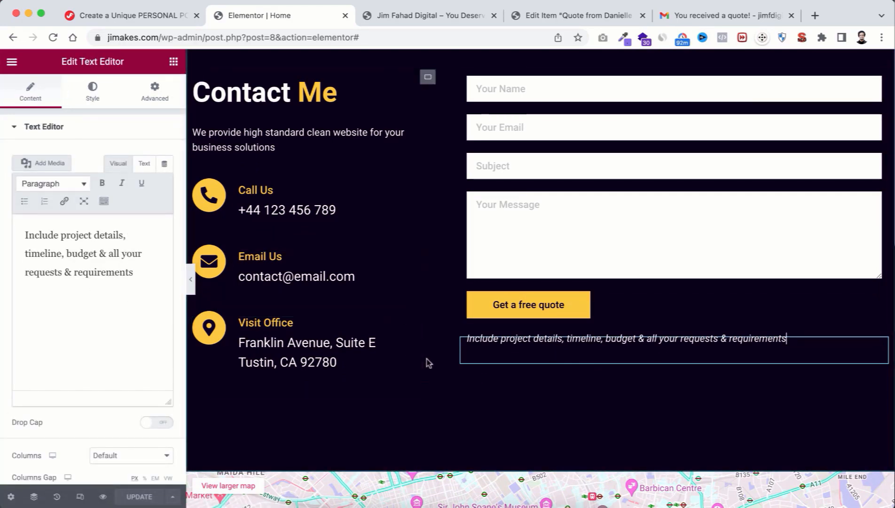
scroll(487, 430, down, 5)
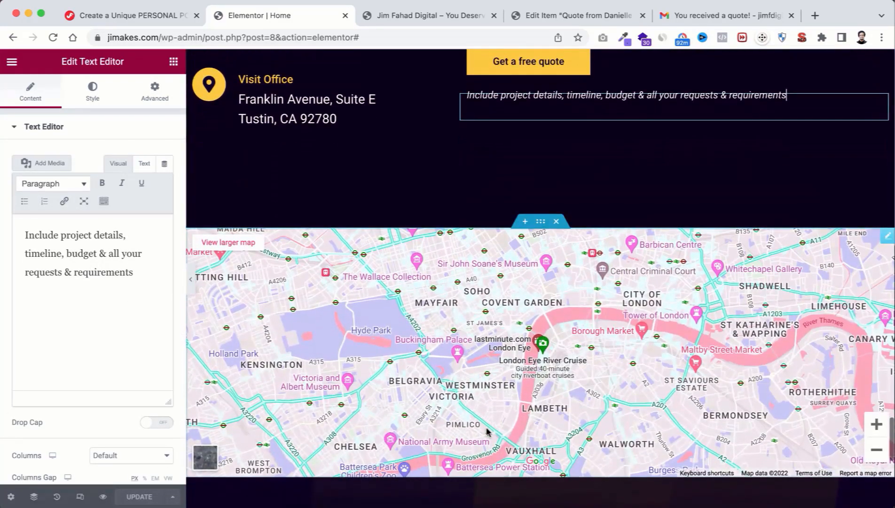
scroll(487, 430, down, 2)
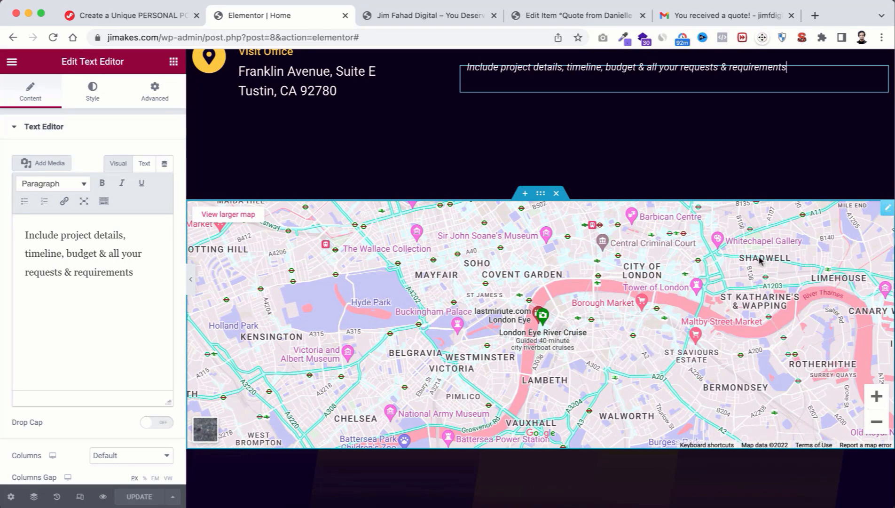
click(888, 210)
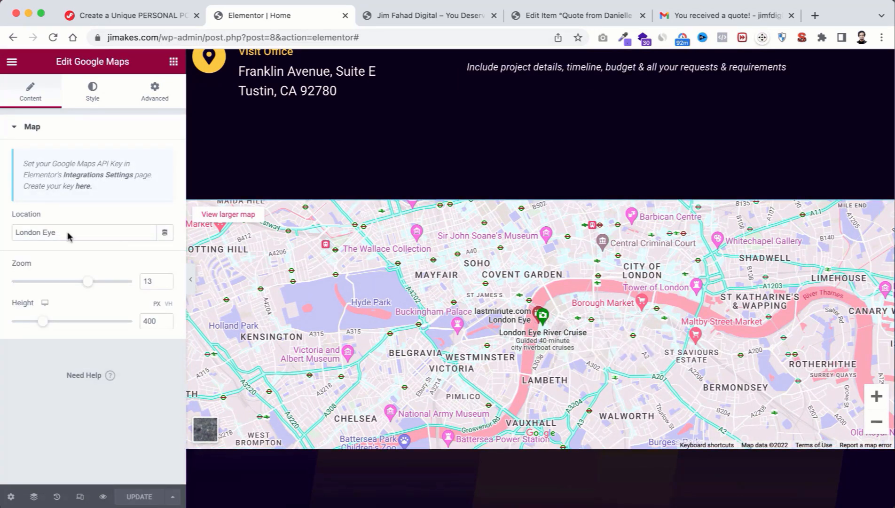
drag(60, 232, 0, 235)
text(Franklin Avenue, Suite E Tustin, CA 92780)
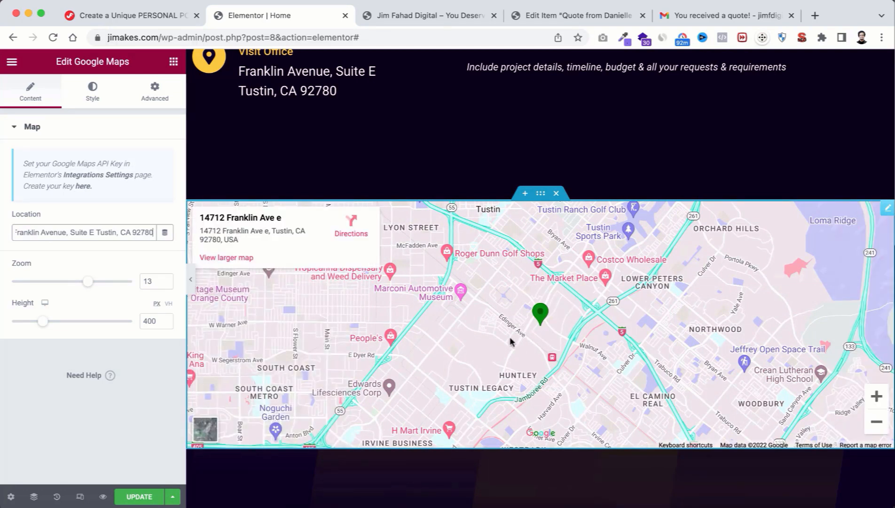
scroll(603, 470, down, 5)
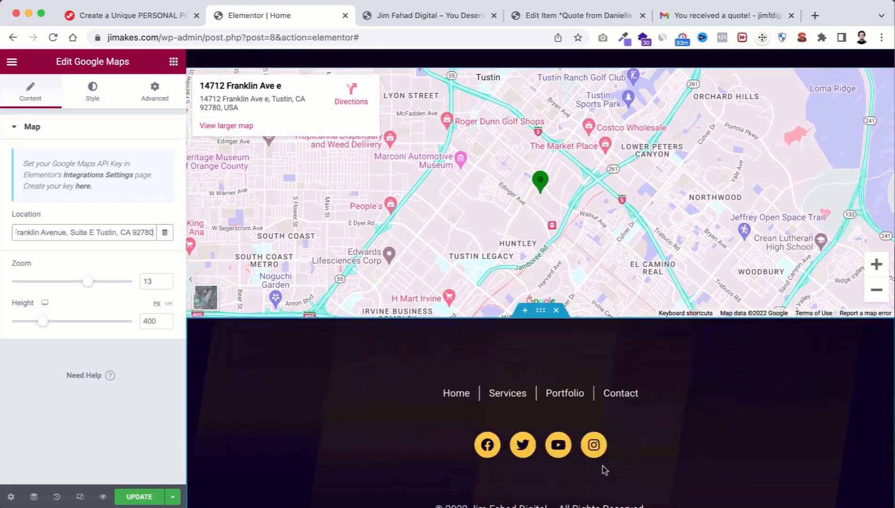
scroll(605, 471, down, 1)
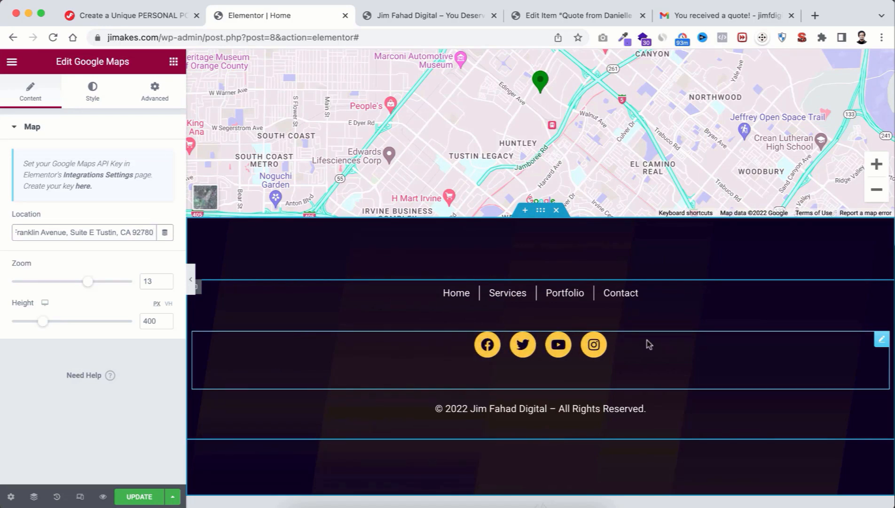
click(529, 413)
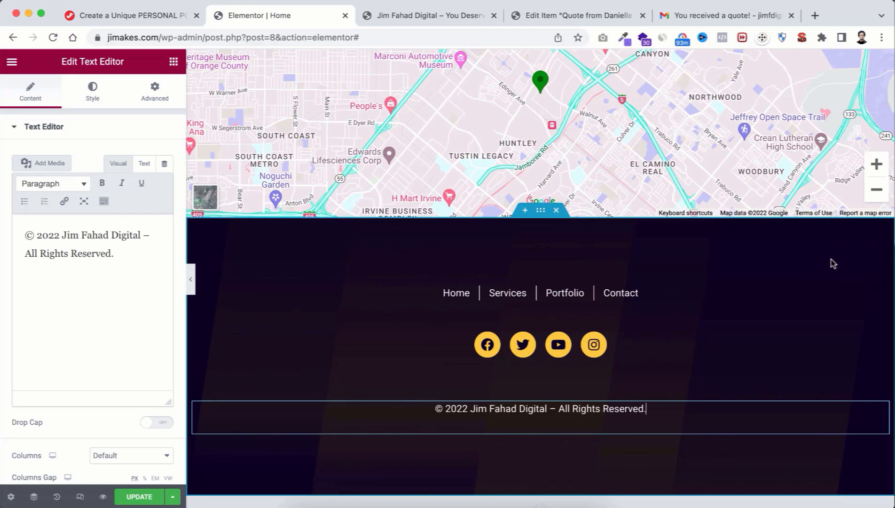
Scroll the editor preview back up toward the hero section
scroll(835, 263, up, 20)
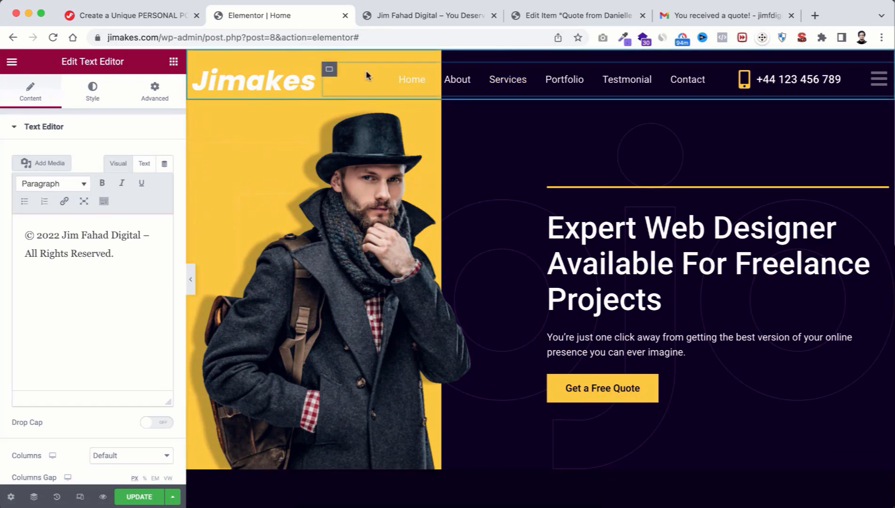
Test that the Portfolio and Contact menu links scroll to their Home page sections
click(254, 83)
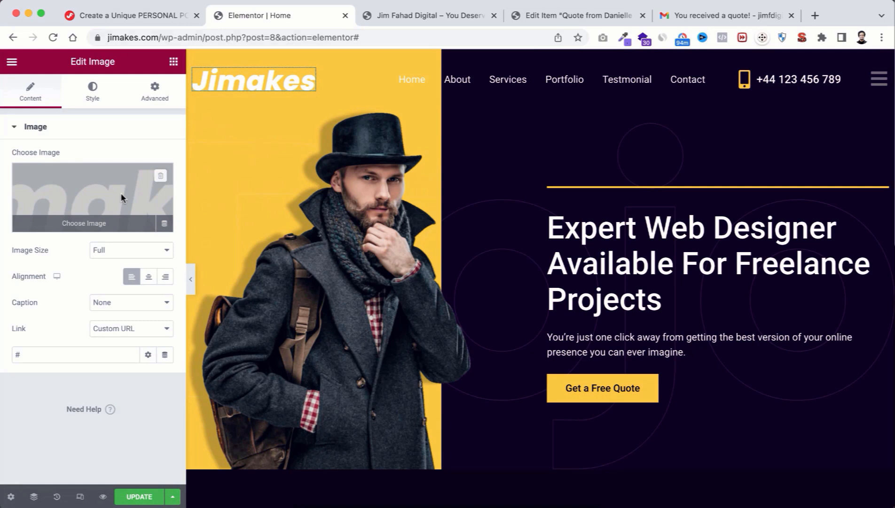
click(567, 82)
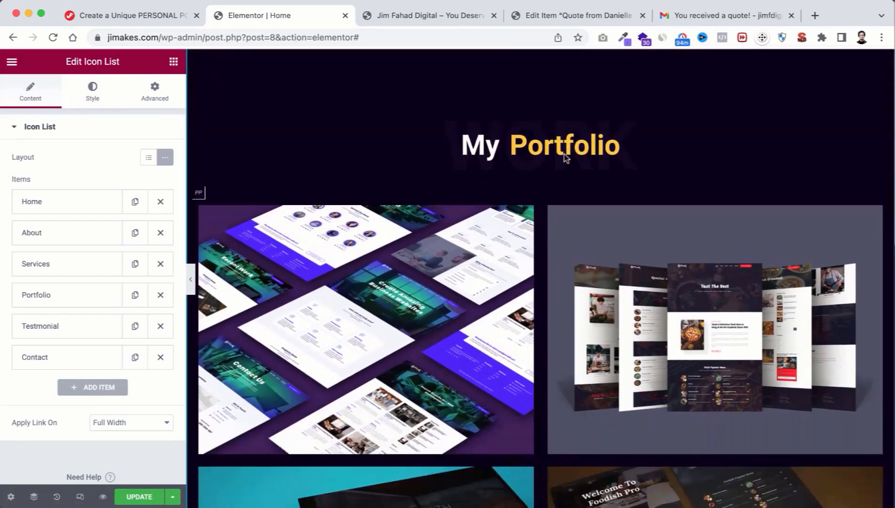
scroll(591, 118, up, 2)
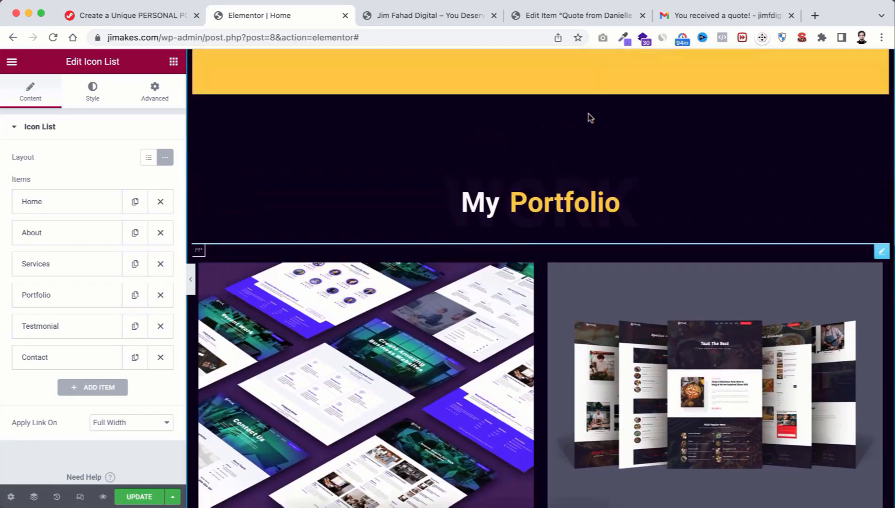
scroll(590, 116, up, 10)
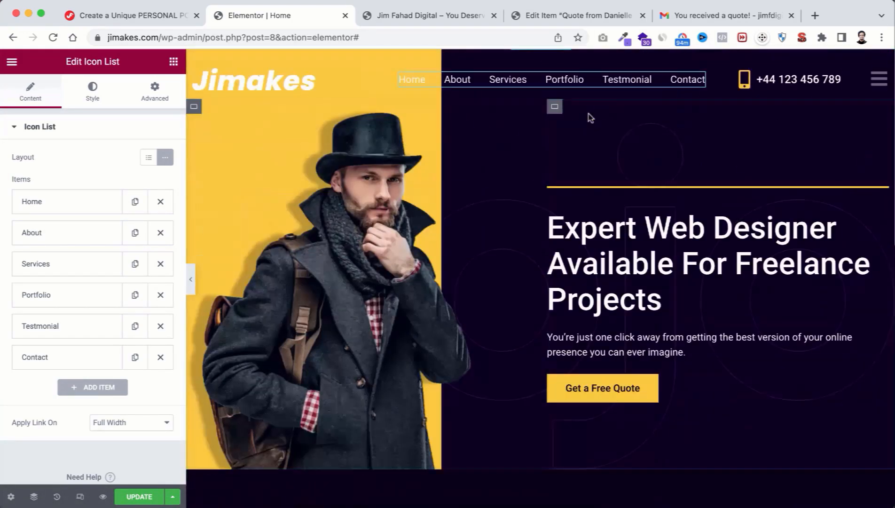
click(682, 81)
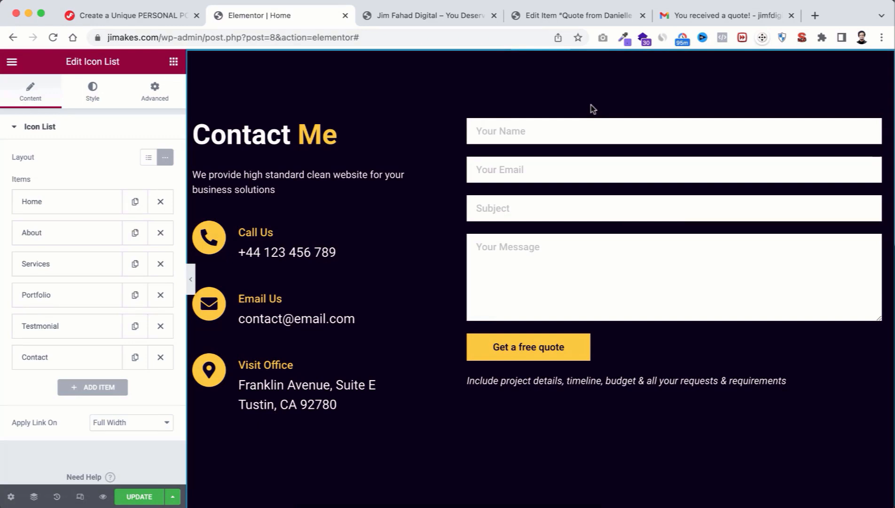
scroll(545, 92, up, 1)
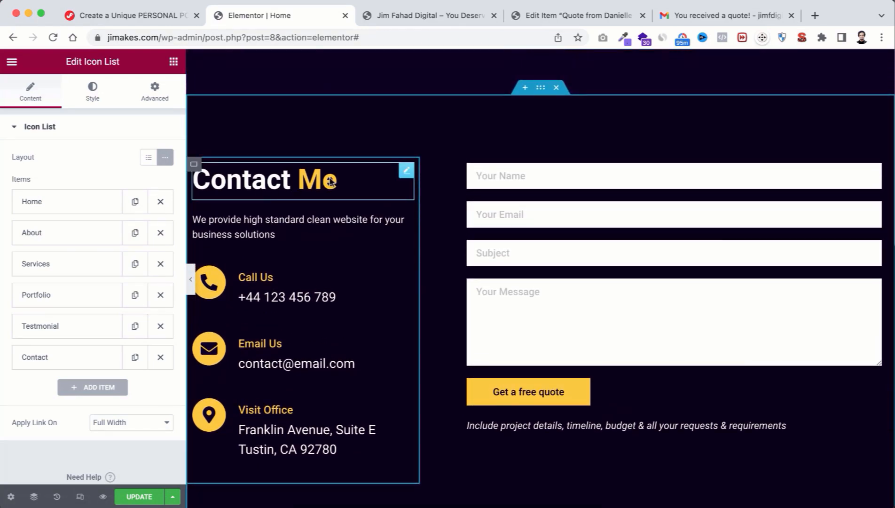
scroll(510, 140, up, 1)
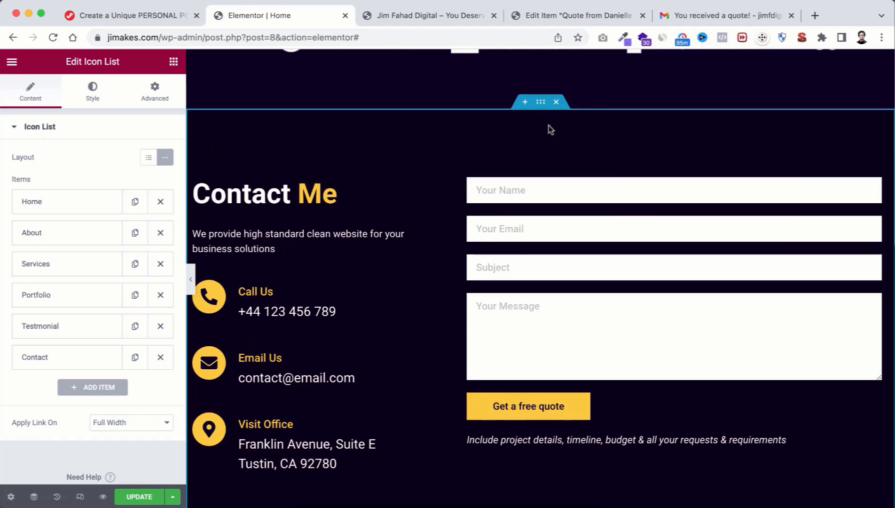
Check the Contact section container's advanced settings for its CSS ID
click(542, 104)
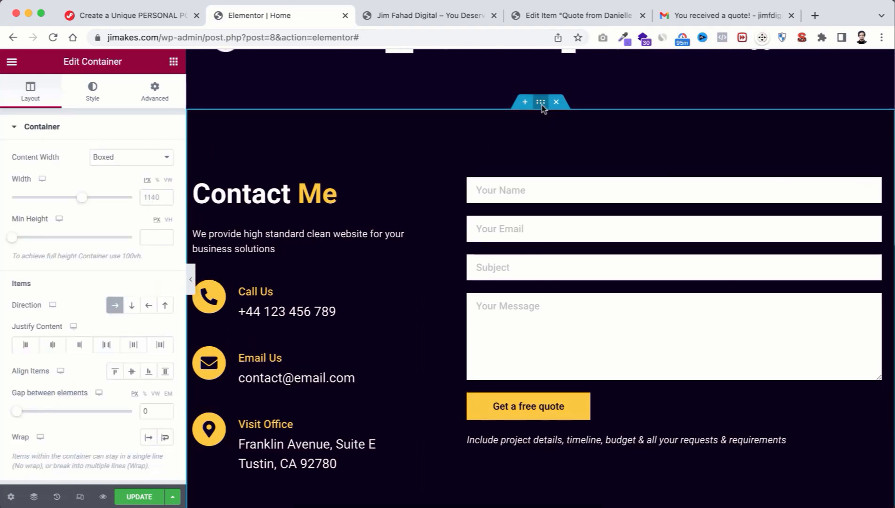
click(155, 90)
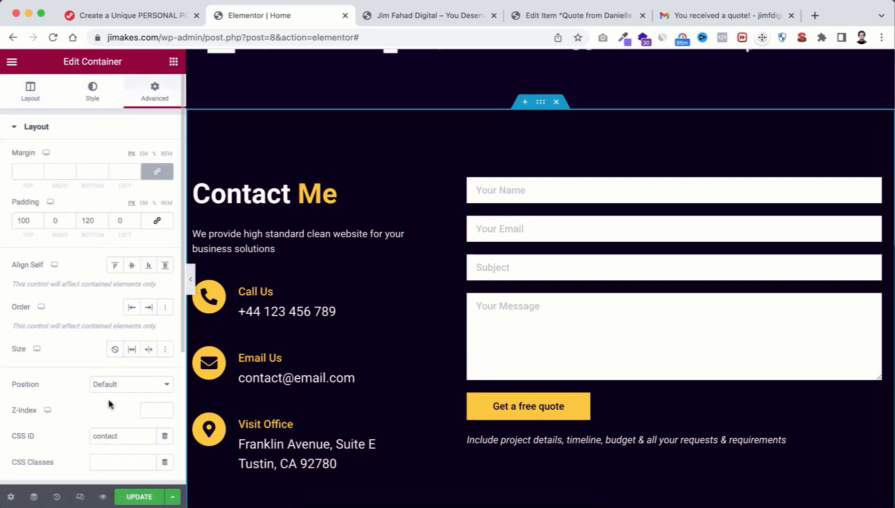
scroll(110, 395, down, 5)
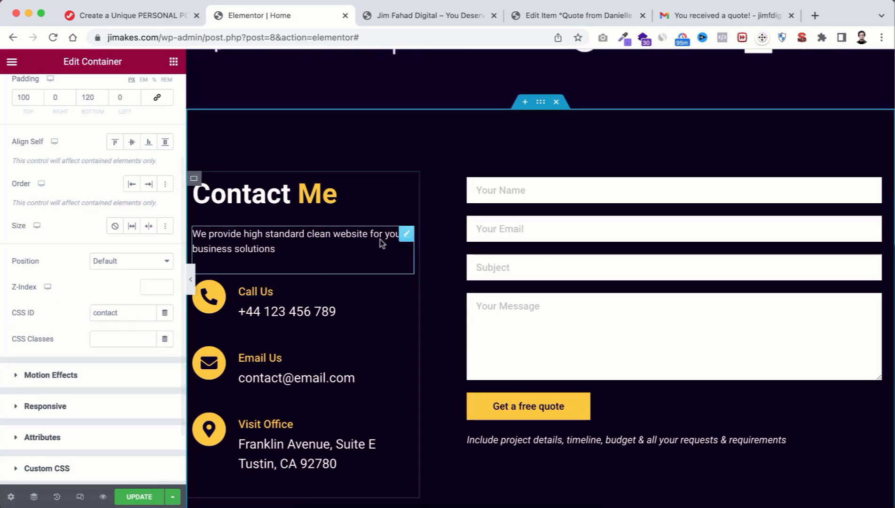
scroll(583, 148, up, 20)
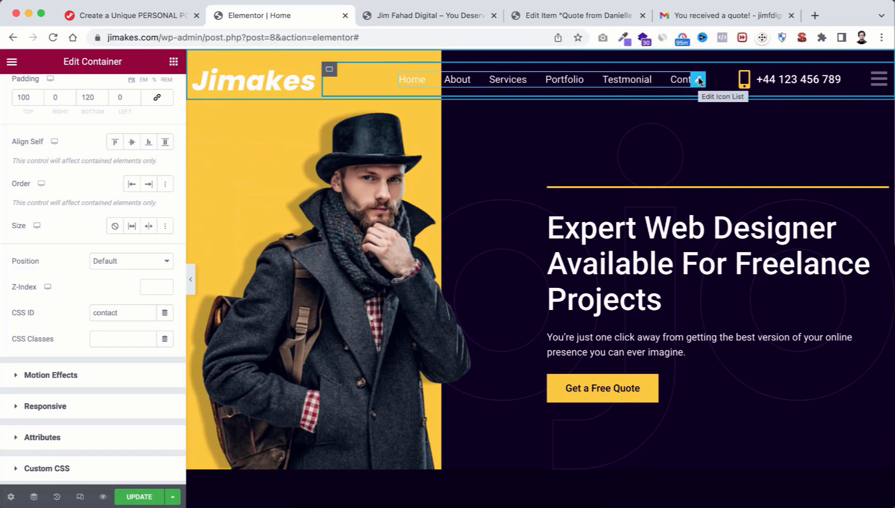
Expand the header icon list's Contact item and link it to #contact
click(699, 81)
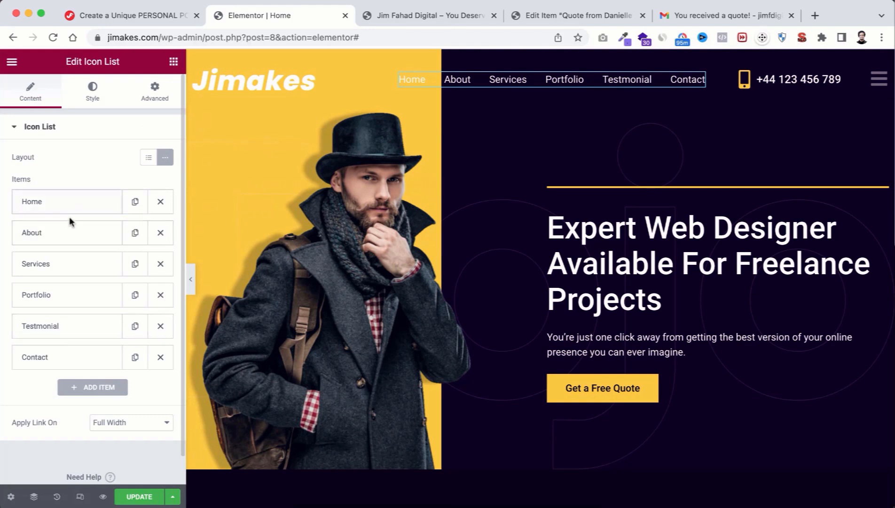
scroll(62, 350, down, 1)
click(66, 329)
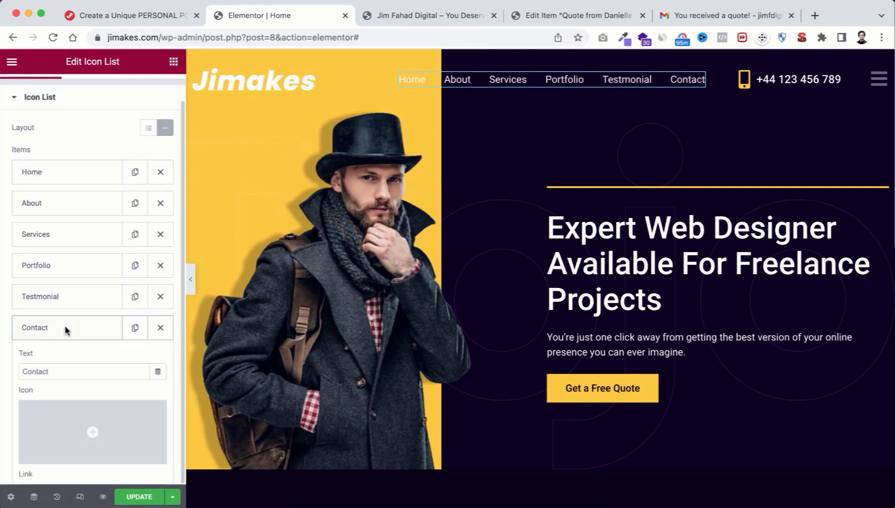
scroll(66, 373, down, 5)
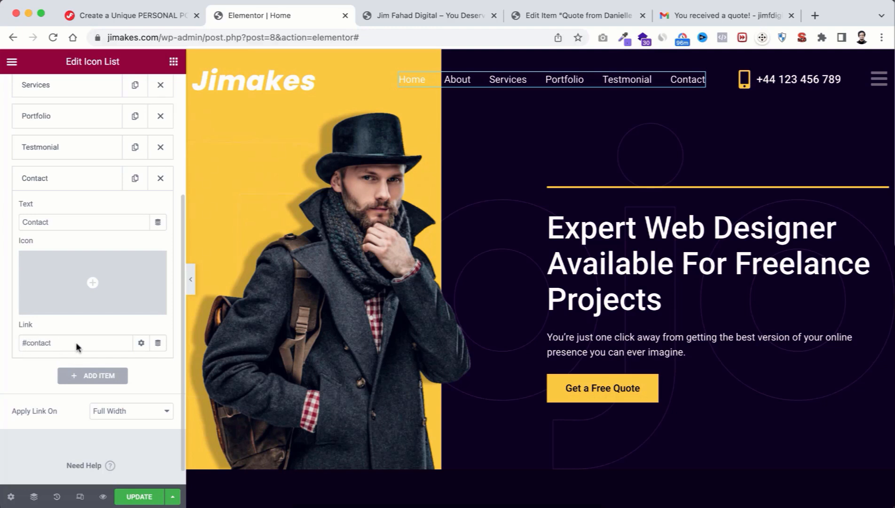
scroll(701, 408, down, 1)
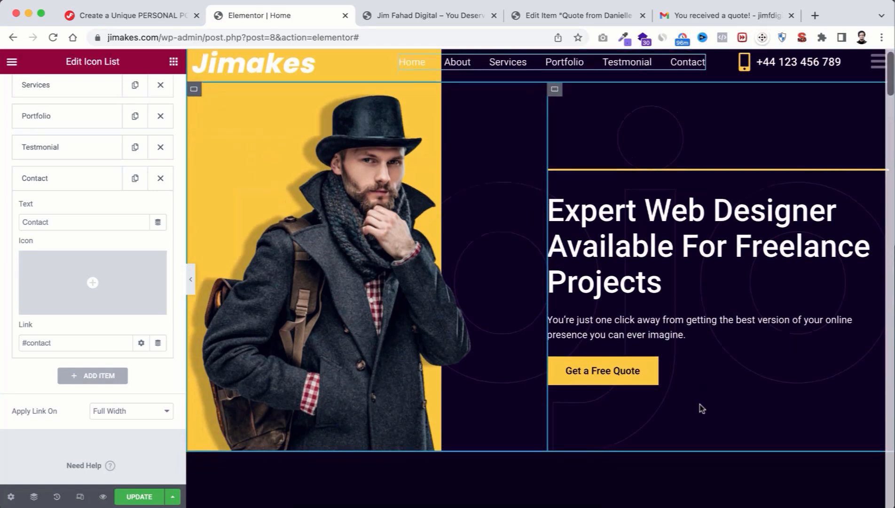
scroll(700, 409, down, 2)
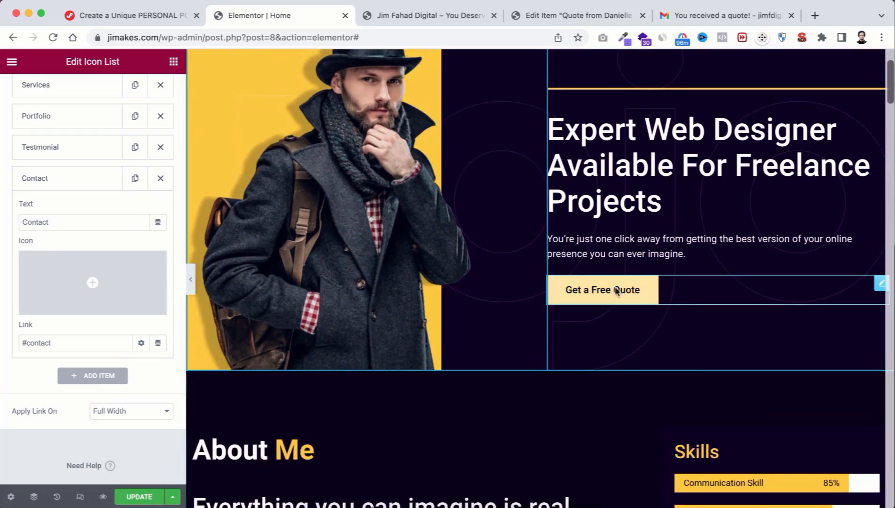
click(711, 288)
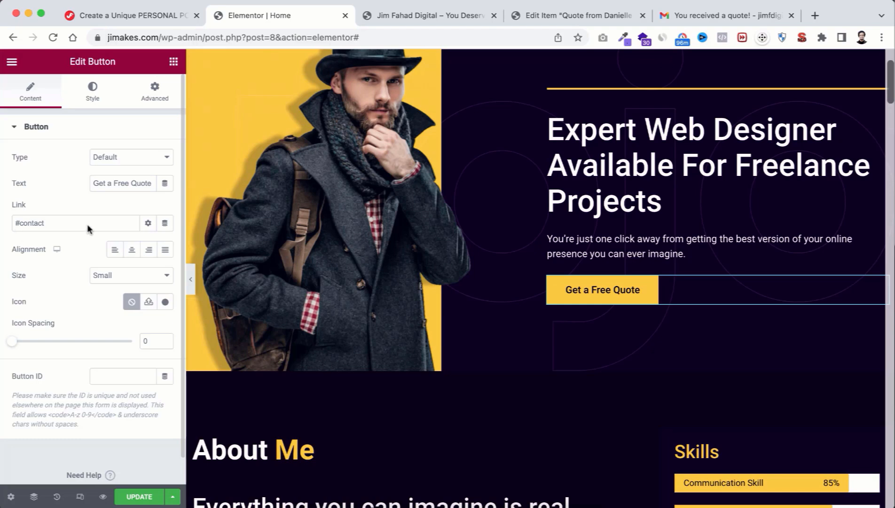
scroll(627, 440, down, 10)
scroll(625, 440, down, 3)
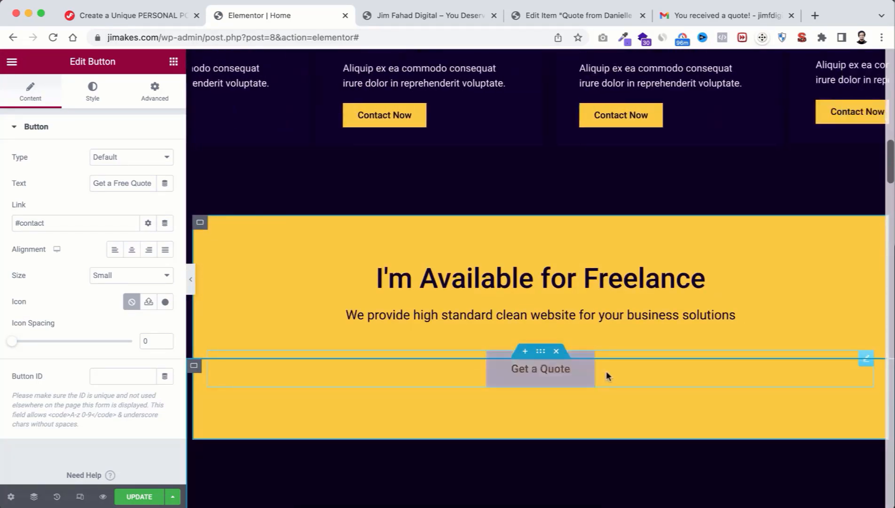
click(577, 375)
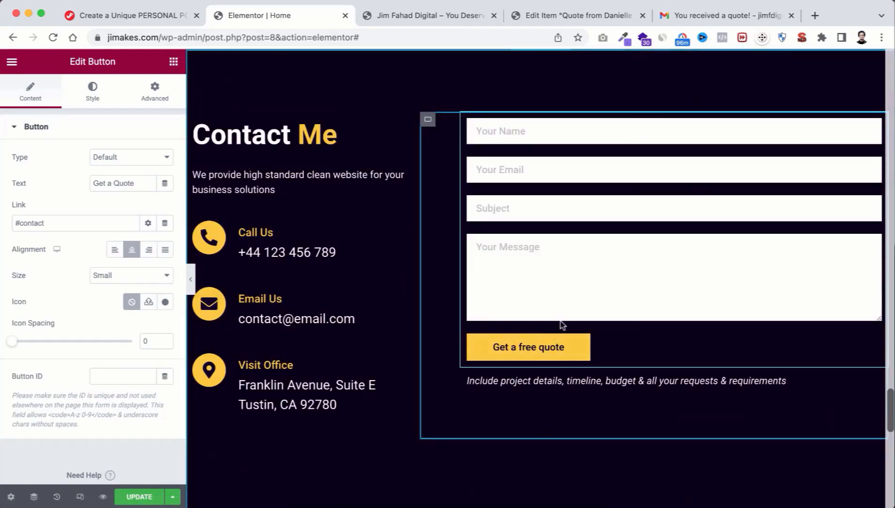
scroll(615, 191, up, 15)
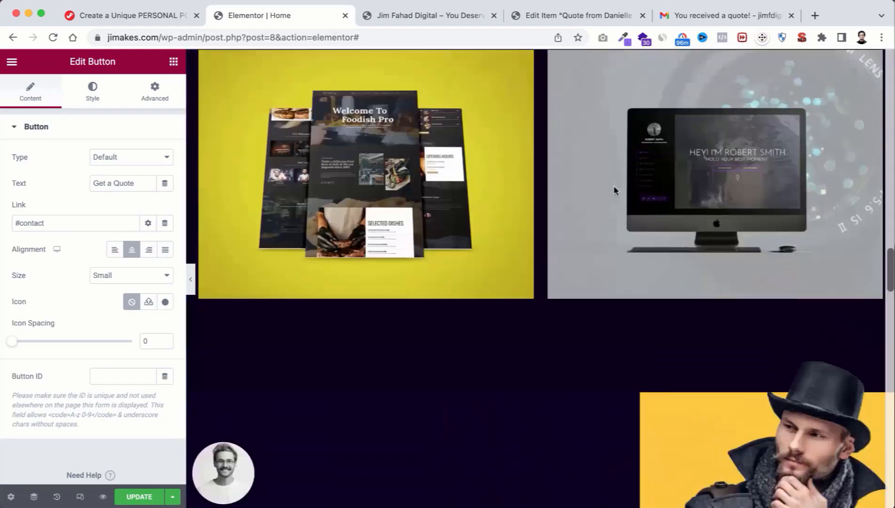
scroll(614, 190, up, 10)
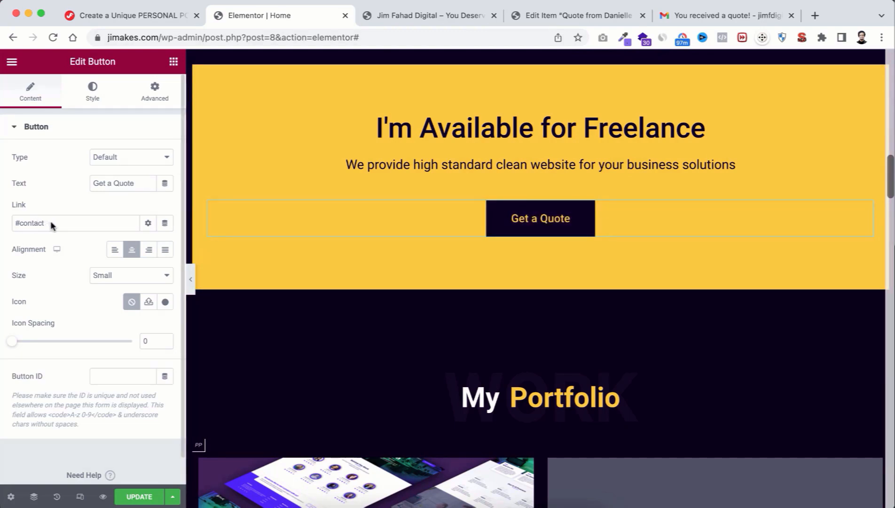
drag(54, 227, 3, 226)
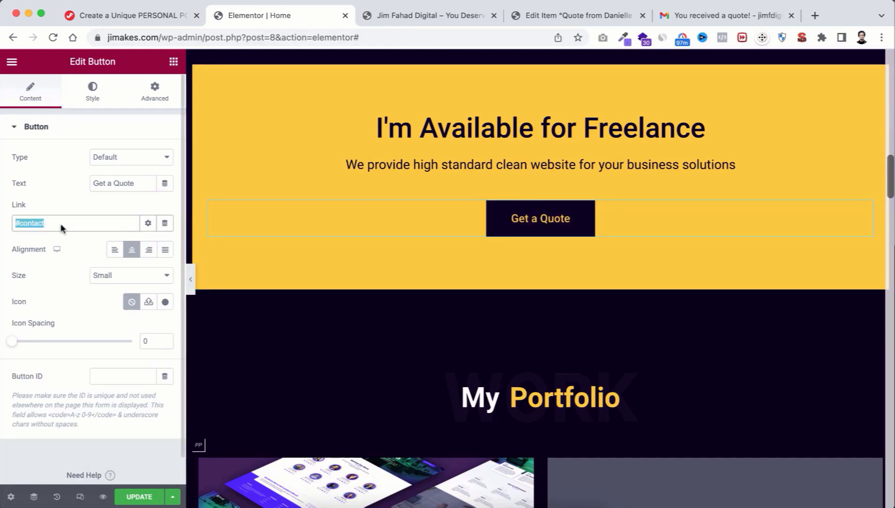
click(87, 247)
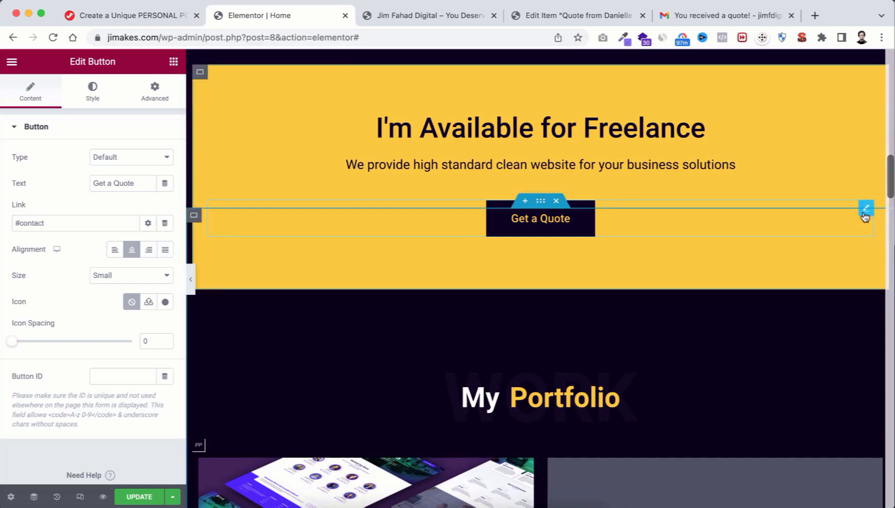
scroll(865, 208, up, 20)
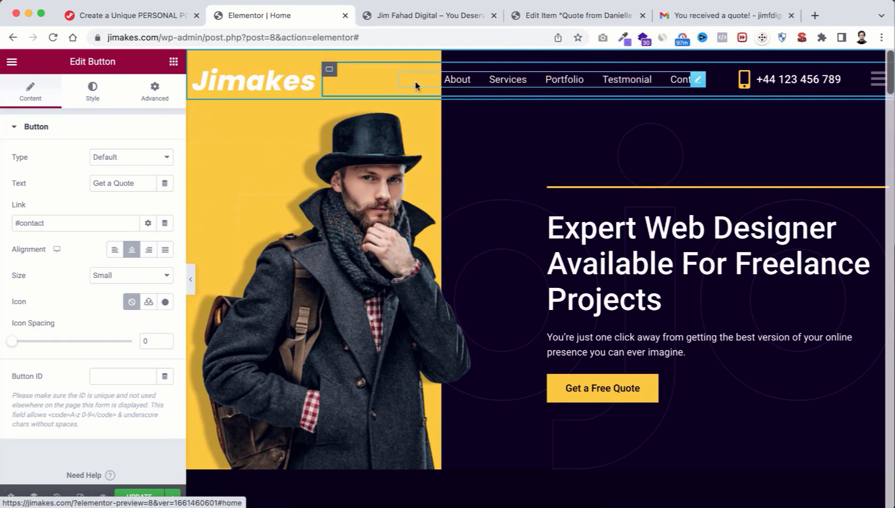
Correct the header menu item 'Testmonial' to 'Testimonial' by adding the missing 'i'
click(698, 81)
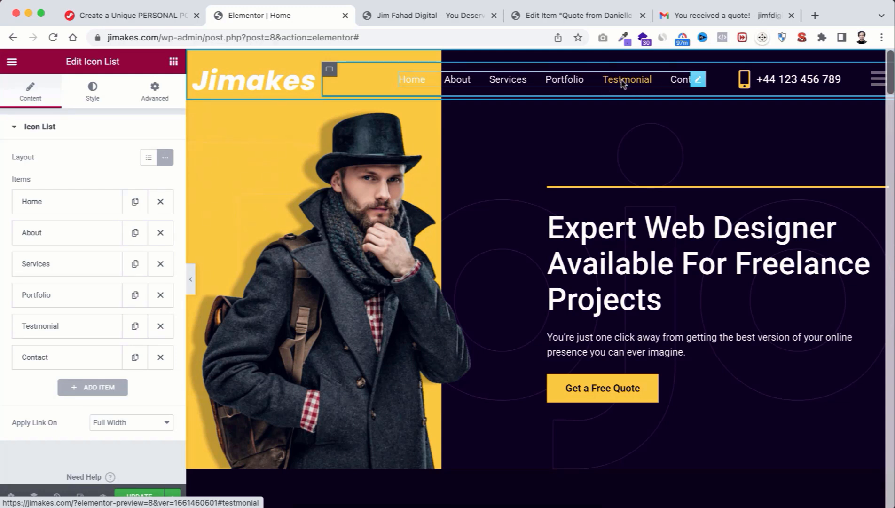
click(65, 328)
click(40, 371)
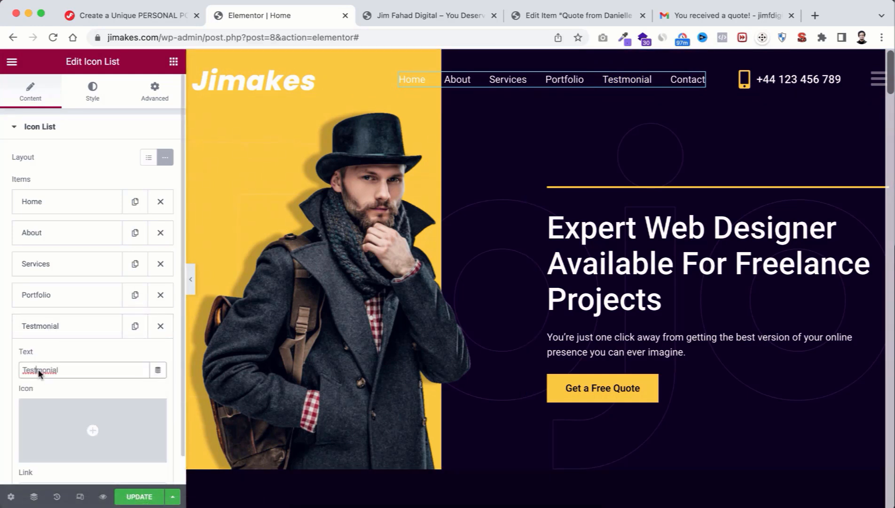
text(i)
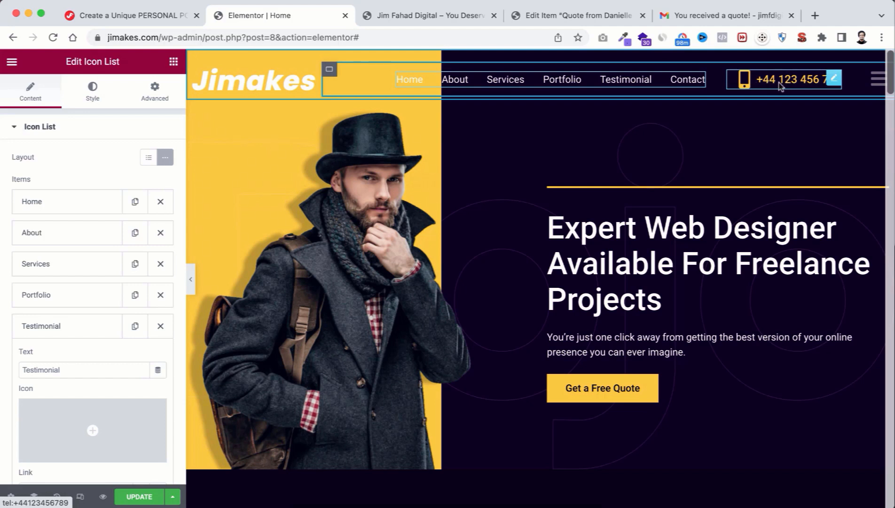
click(824, 83)
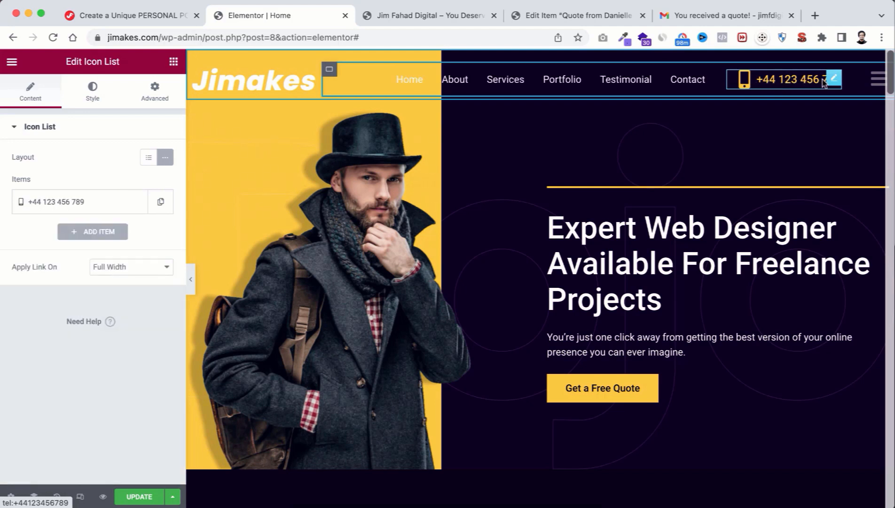
click(69, 202)
mouse_move(85, 245)
mouse_down()
mouse_move(17, 245)
mouse_move(74, 241)
mouse_up()
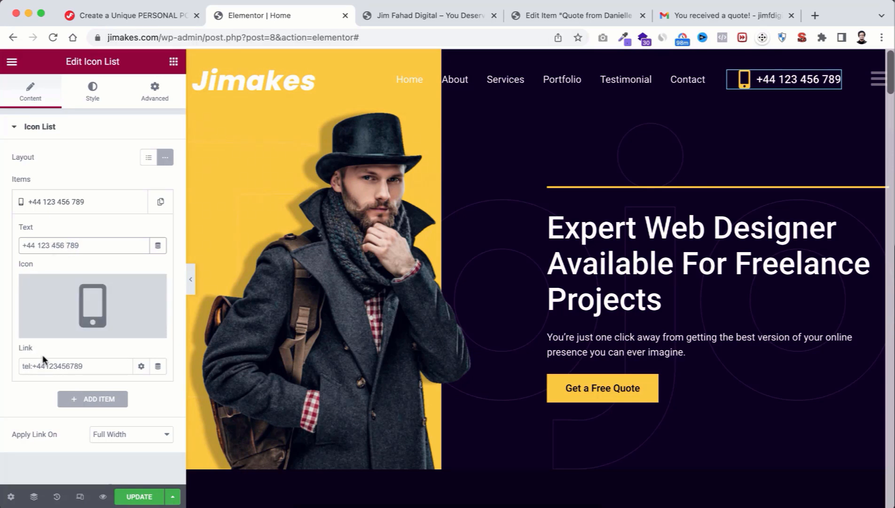
drag(32, 366, 18, 363)
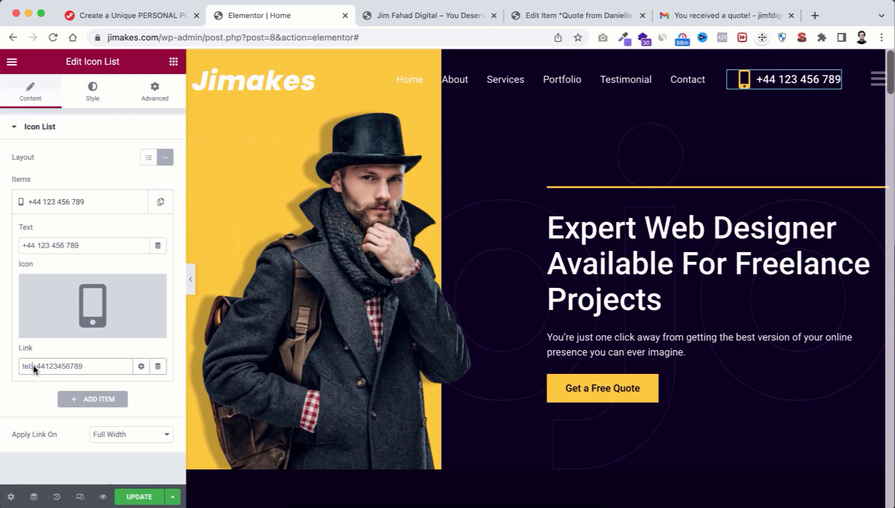
drag(33, 366, 87, 365)
click(121, 180)
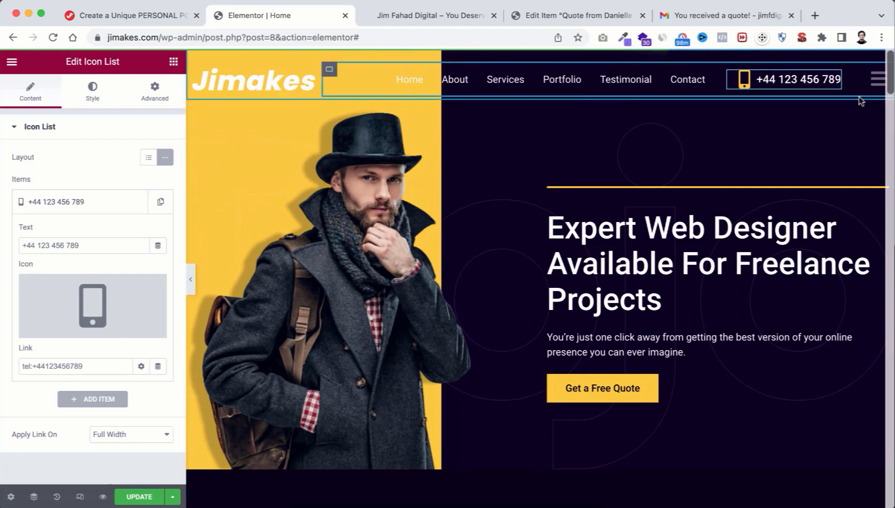
click(190, 281)
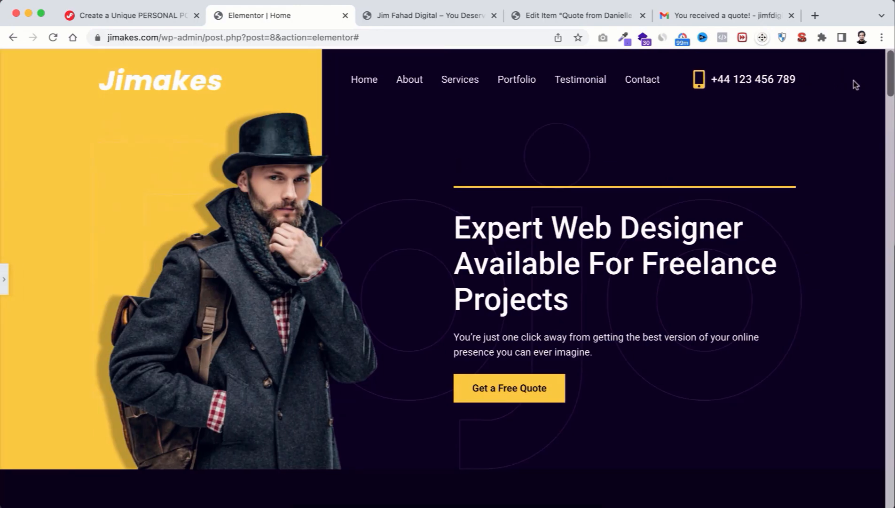
click(5, 280)
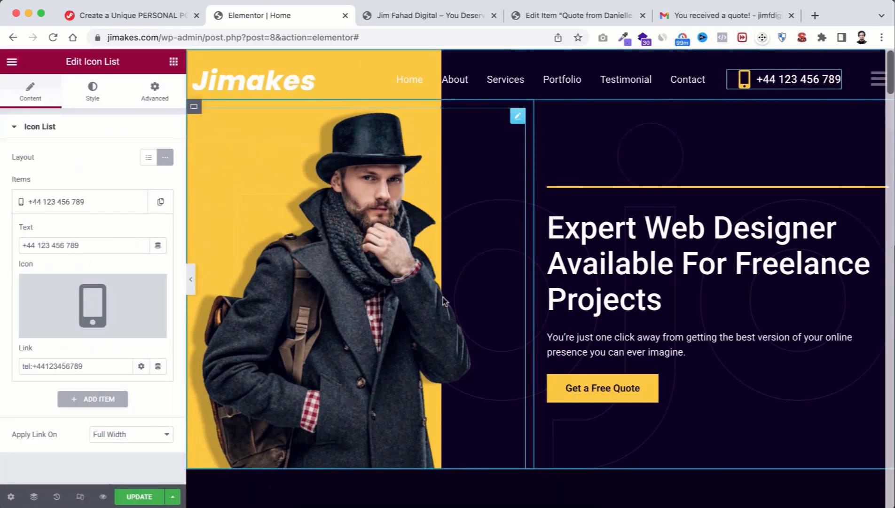
scroll(520, 392, down, 5)
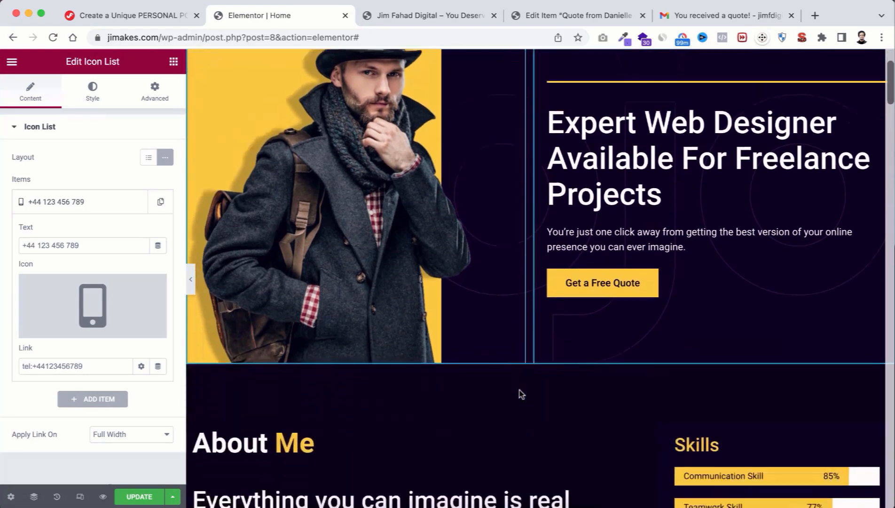
scroll(520, 394, down, 7)
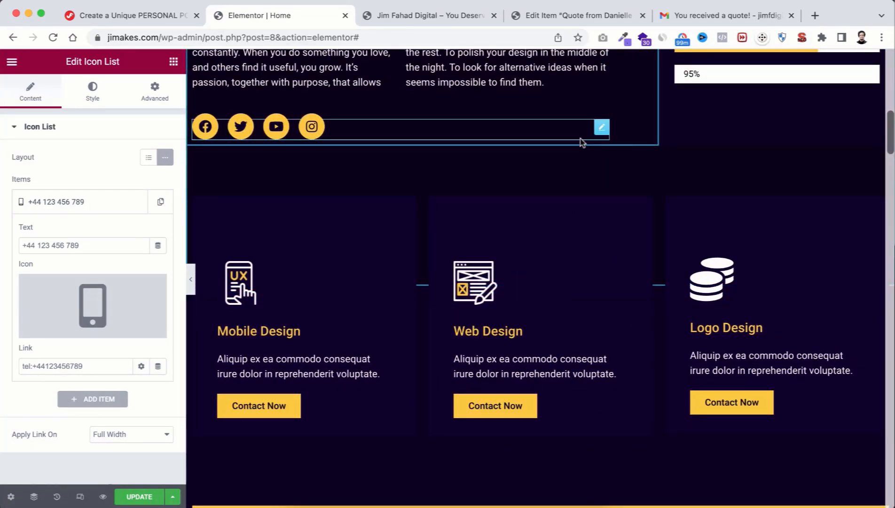
scroll(582, 117, up, 15)
click(549, 265)
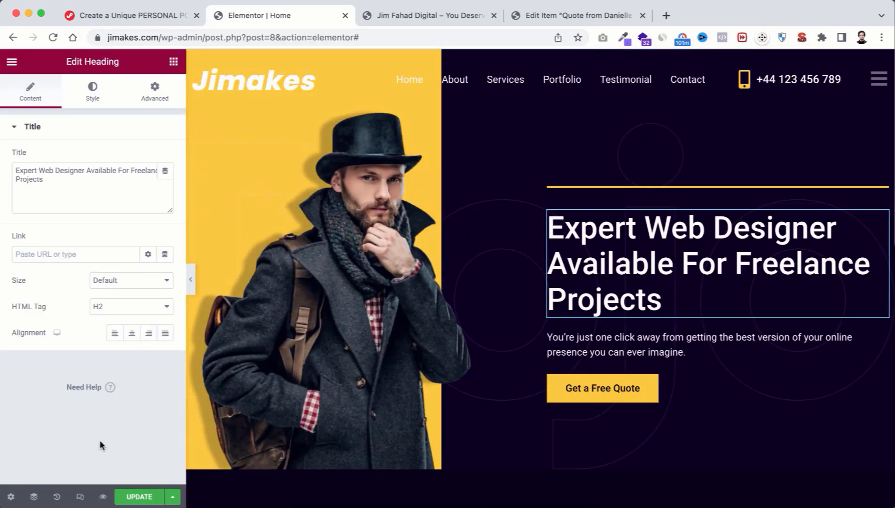
click(81, 497)
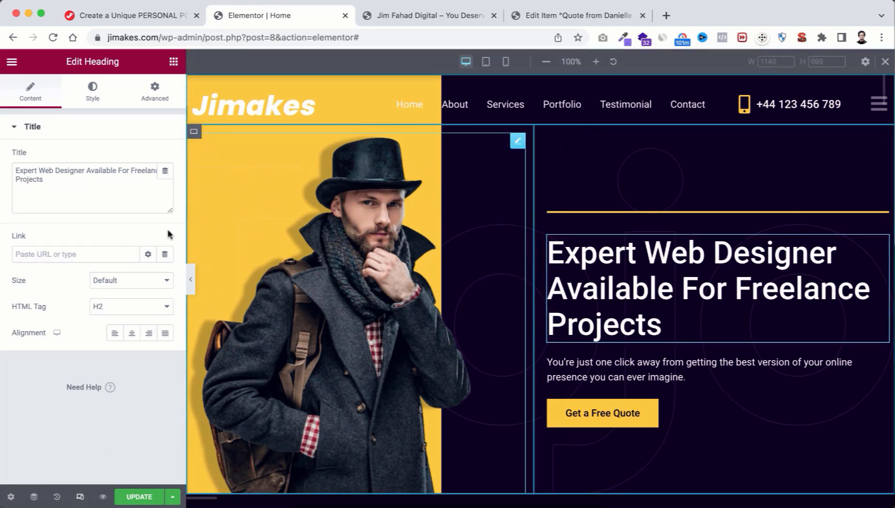
click(192, 281)
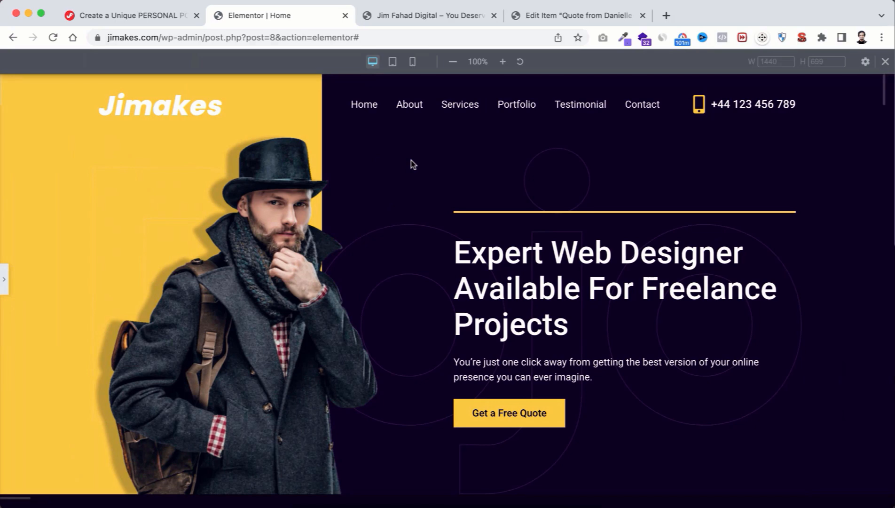
click(392, 63)
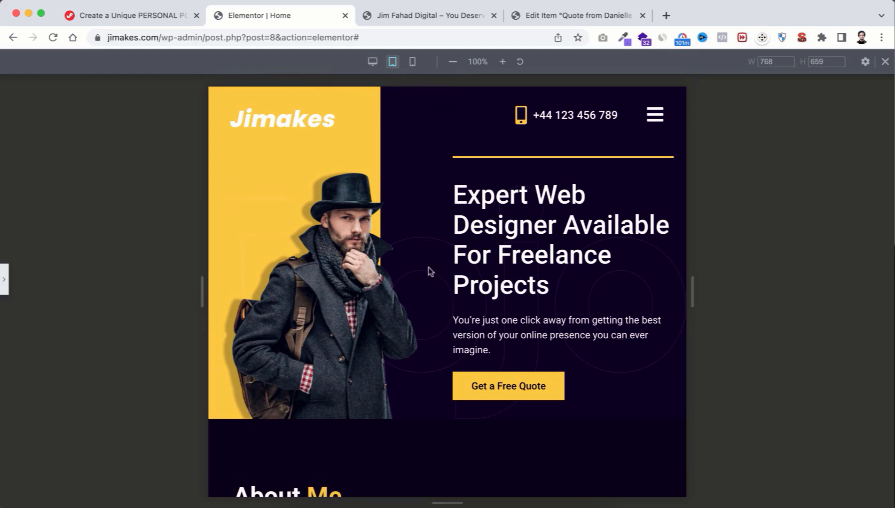
scroll(445, 320, down, 12)
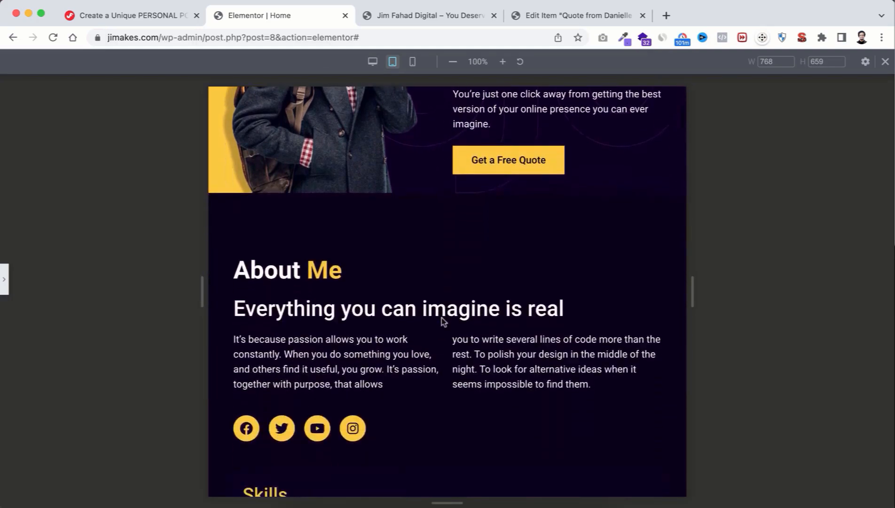
scroll(444, 322, down, 12)
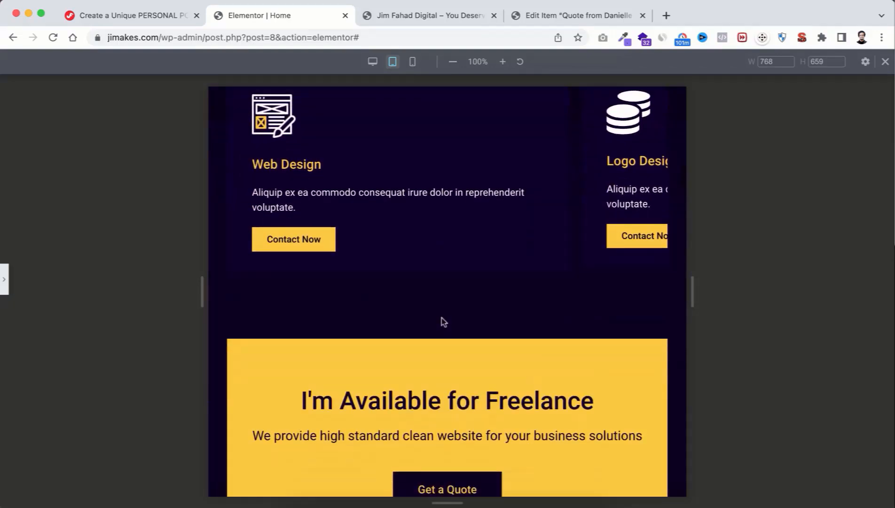
scroll(443, 322, down, 10)
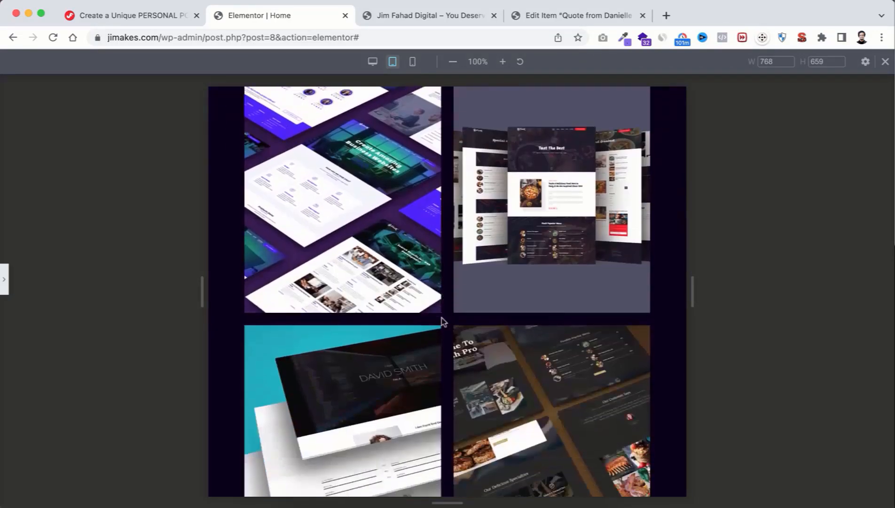
scroll(443, 322, down, 12)
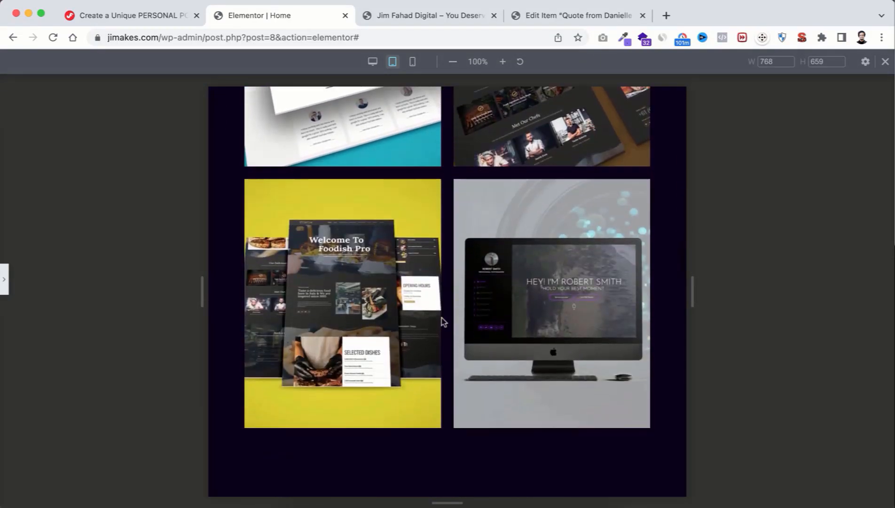
scroll(442, 318, down, 12)
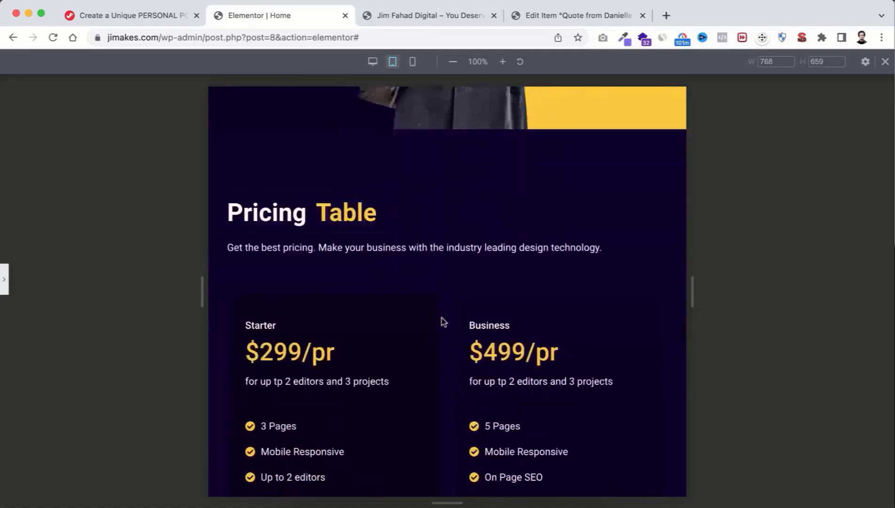
scroll(444, 322, down, 5)
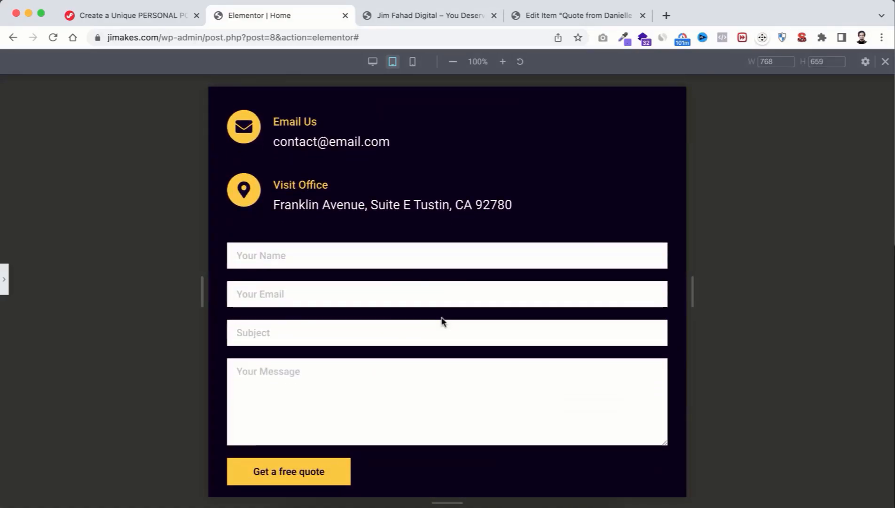
scroll(442, 321, down, 8)
scroll(442, 322, up, 20)
scroll(442, 322, up, 20)
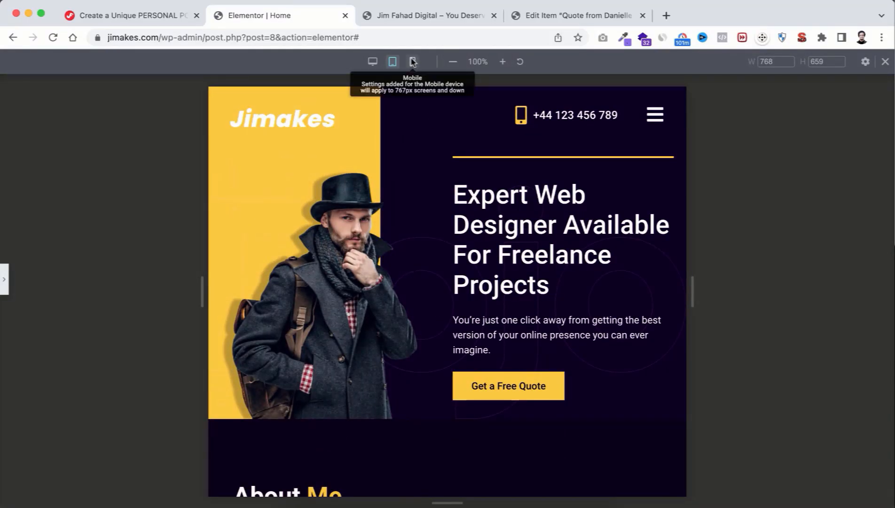
Switch the Home page preview to mobile width and scroll down to the testimonials
click(412, 62)
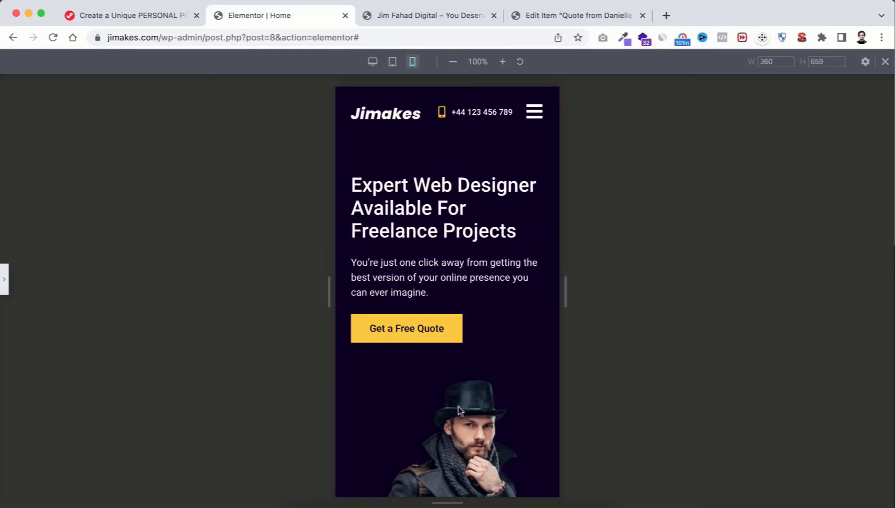
scroll(458, 407, down, 5)
scroll(459, 407, down, 15)
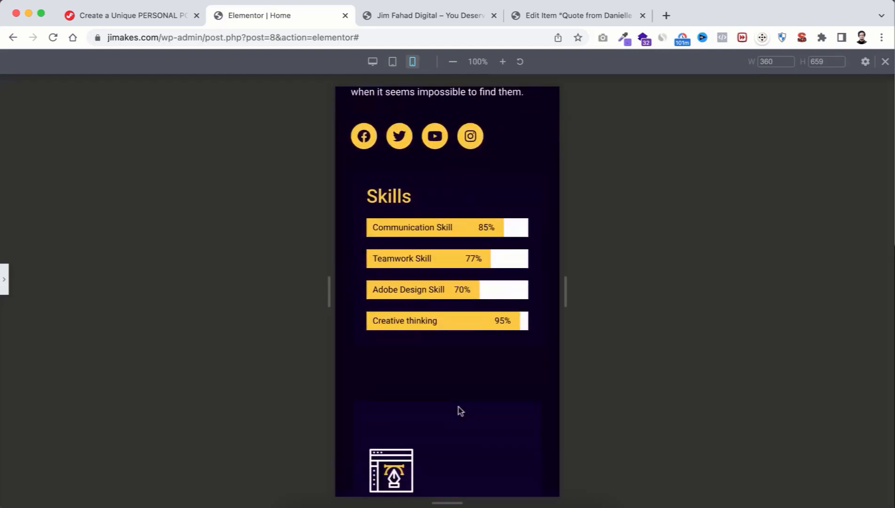
scroll(459, 408, down, 15)
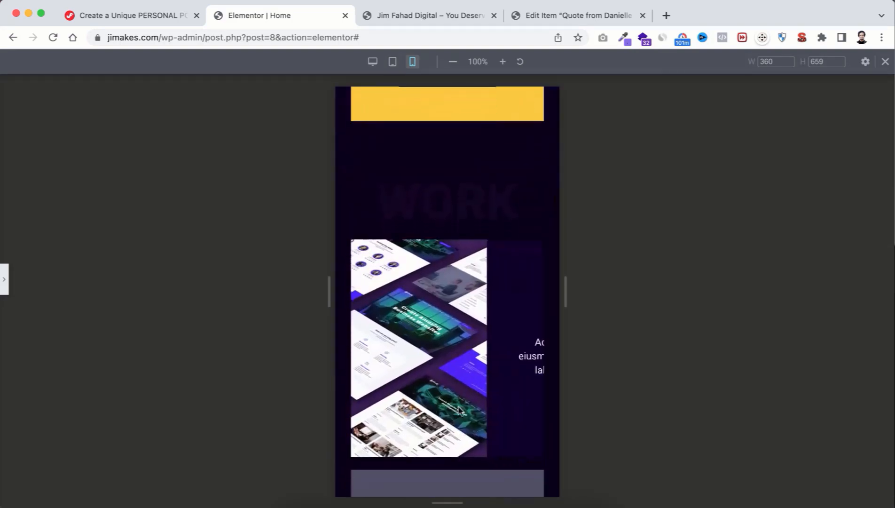
scroll(460, 410, down, 15)
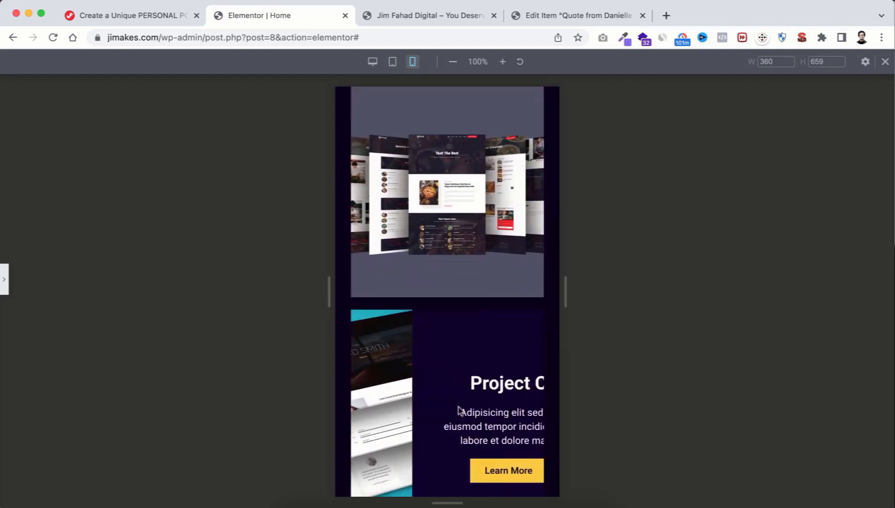
scroll(460, 411, down, 15)
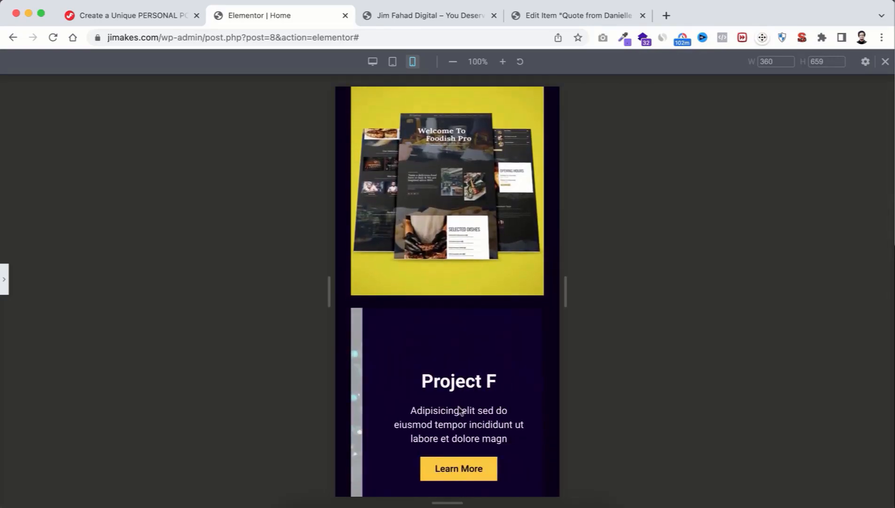
scroll(459, 408, up, 2)
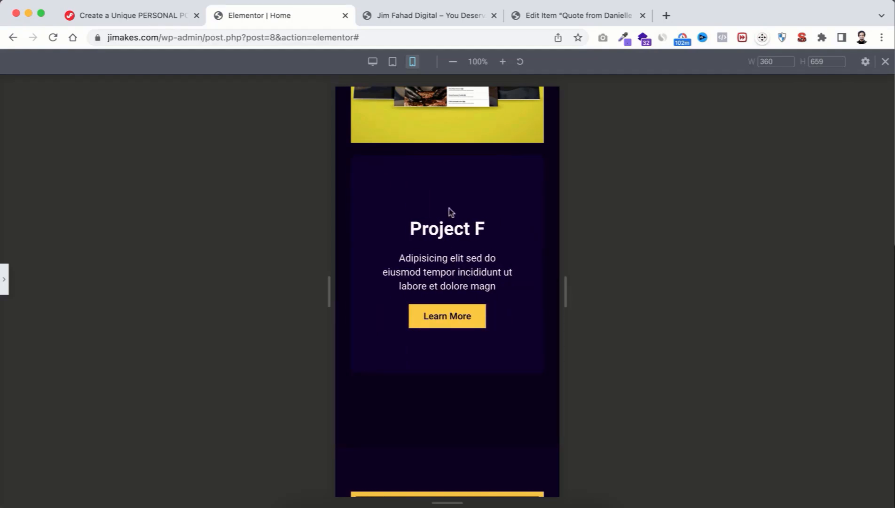
scroll(459, 448, down, 10)
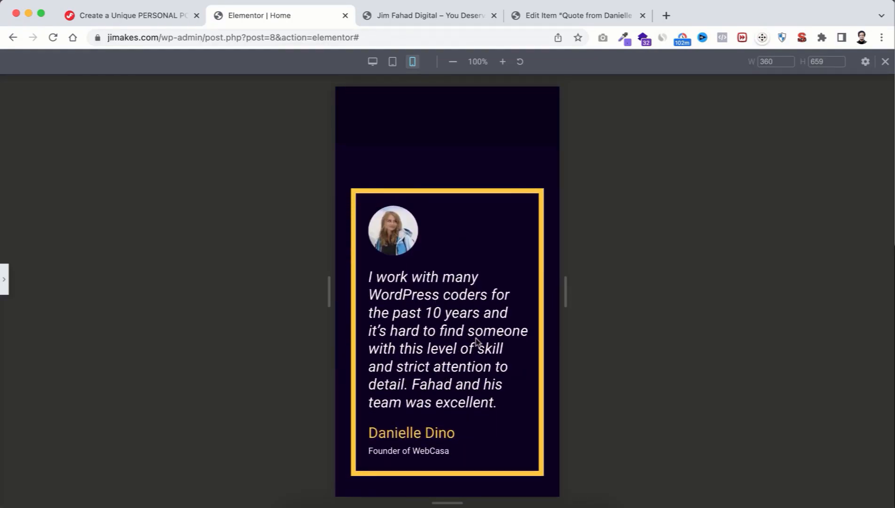
Swipe through two testimonial reviews, check pricing and footer, then scroll back up
drag(473, 341, 405, 339)
drag(481, 340, 389, 344)
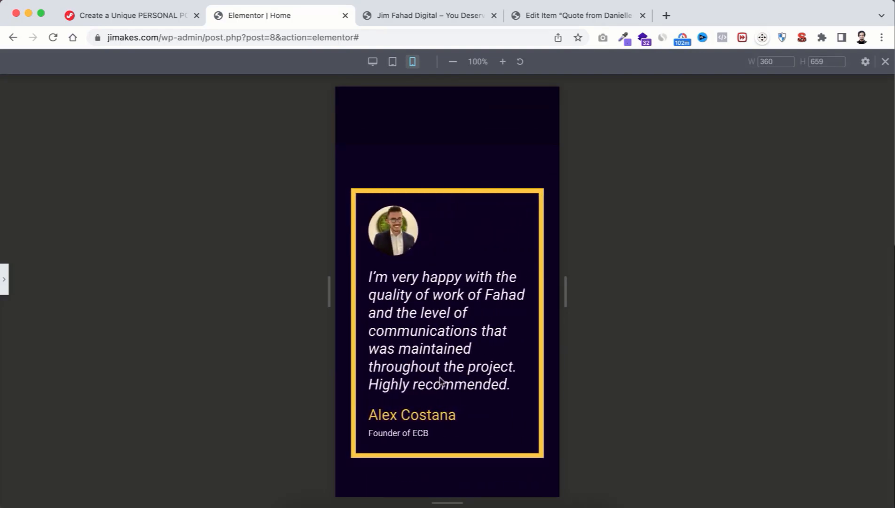
scroll(440, 380, down, 10)
scroll(442, 381, down, 10)
scroll(442, 381, down, 8)
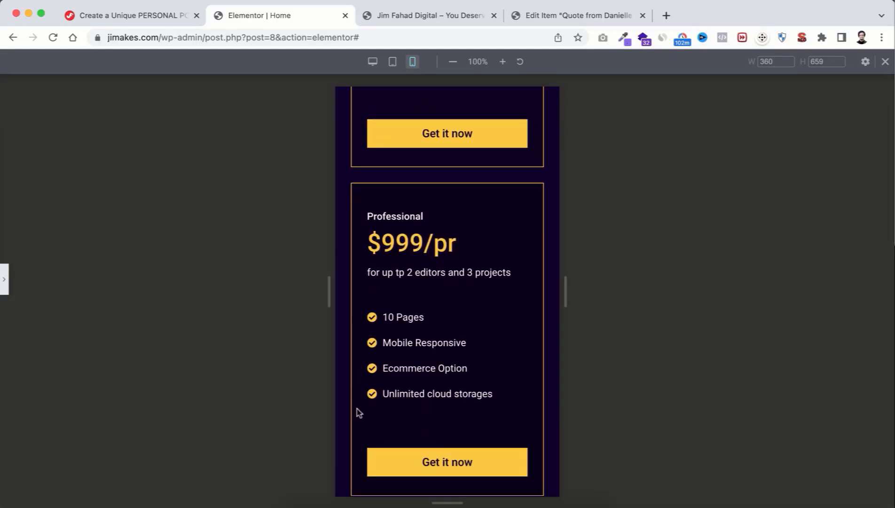
scroll(394, 349, up, 10)
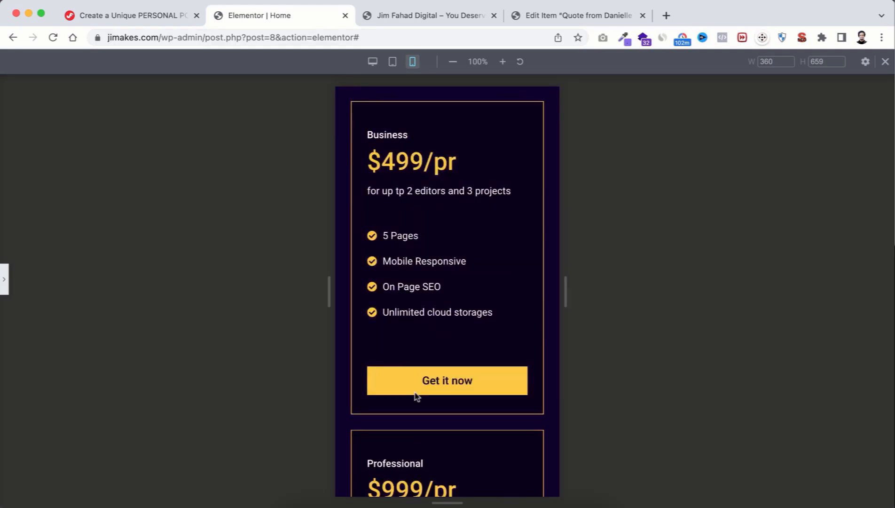
scroll(456, 417, down, 20)
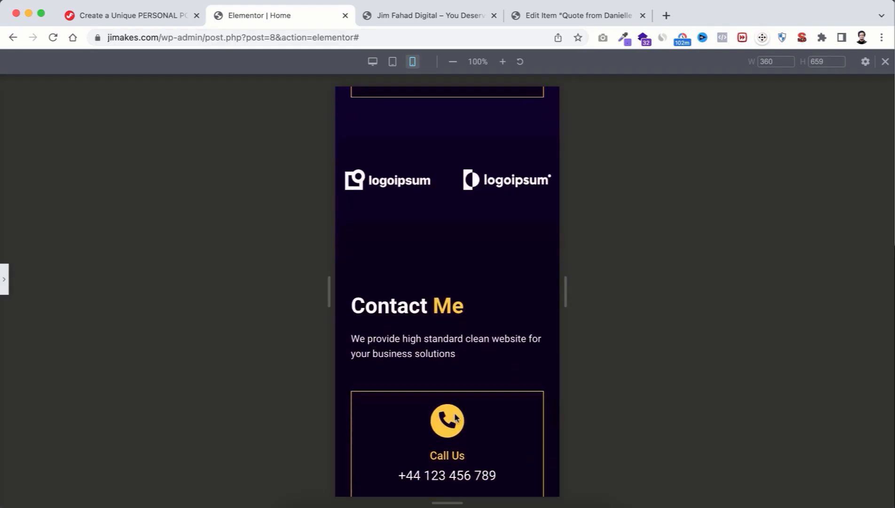
scroll(454, 415, down, 17)
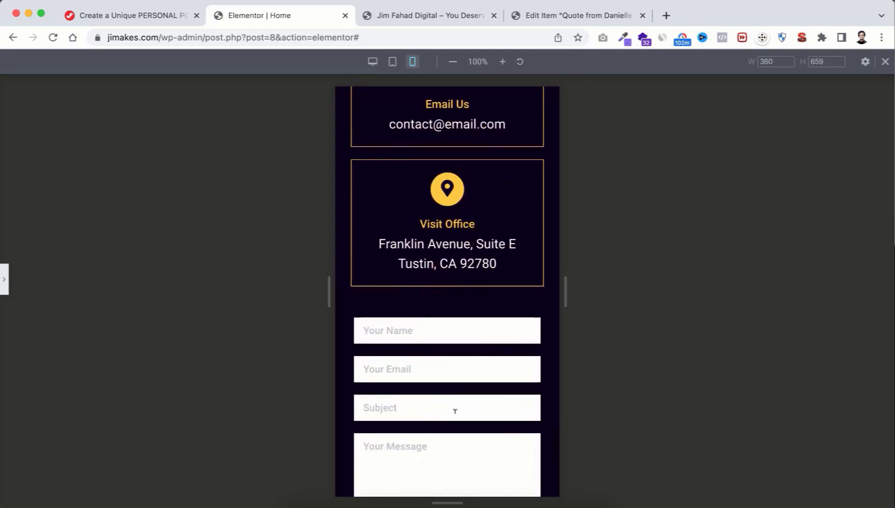
scroll(455, 414, down, 3)
scroll(455, 417, down, 5)
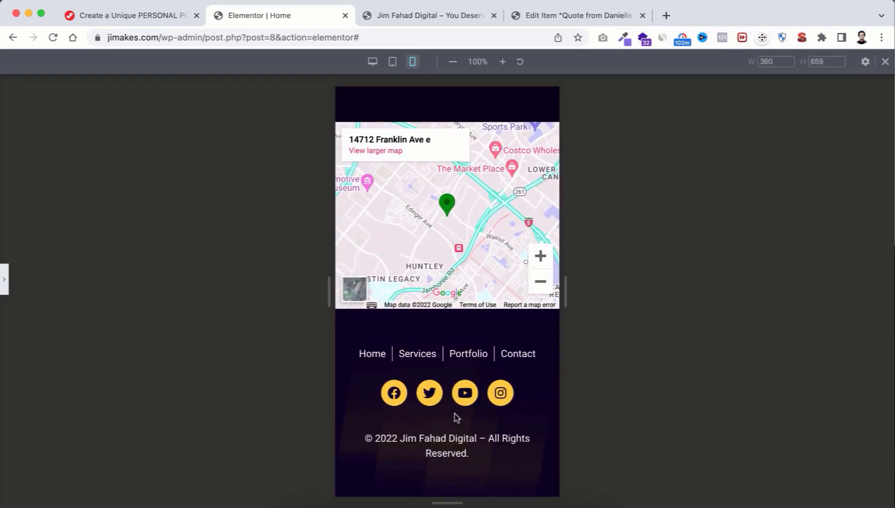
scroll(496, 215, up, 20)
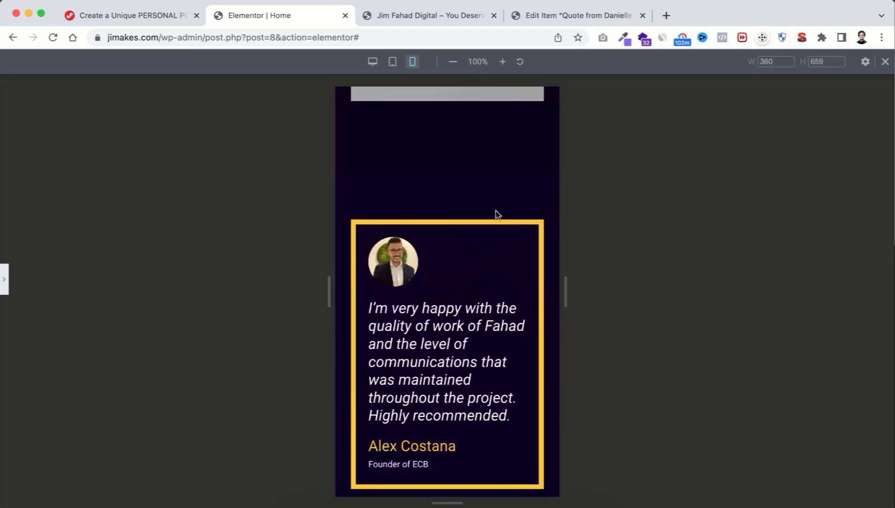
scroll(497, 215, up, 10)
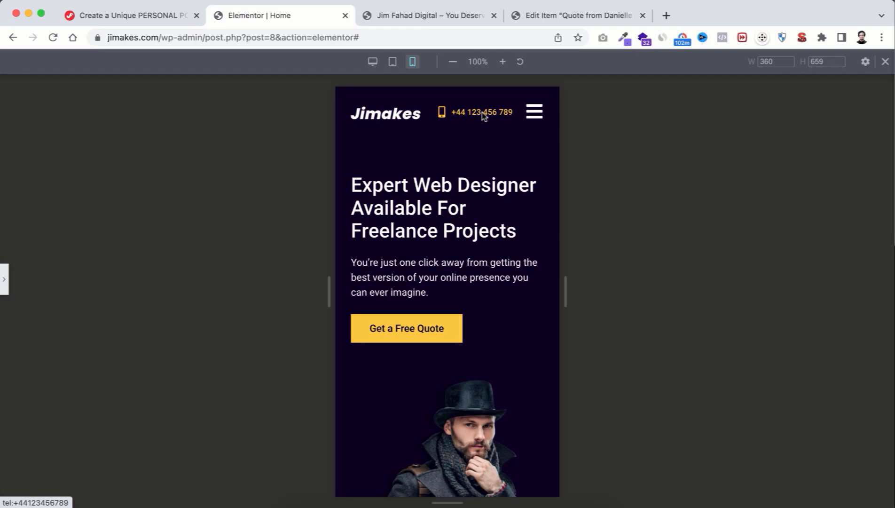
Test the hamburger menu's Contact link, then exit mobile preview to desktop width
click(537, 113)
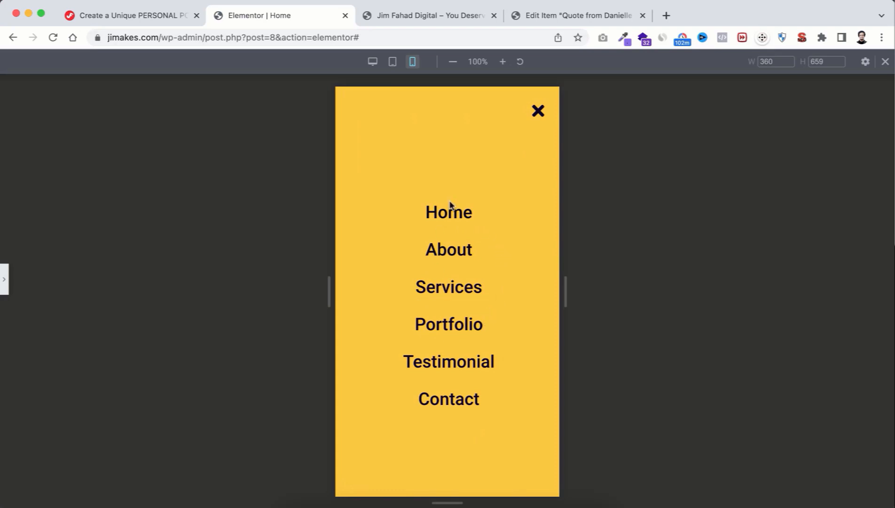
click(458, 403)
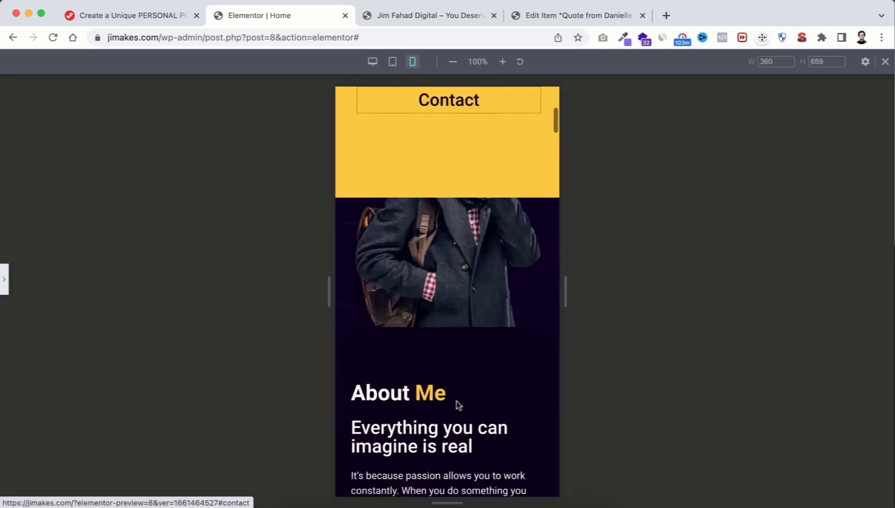
scroll(474, 416, down, 5)
scroll(474, 418, down, 3)
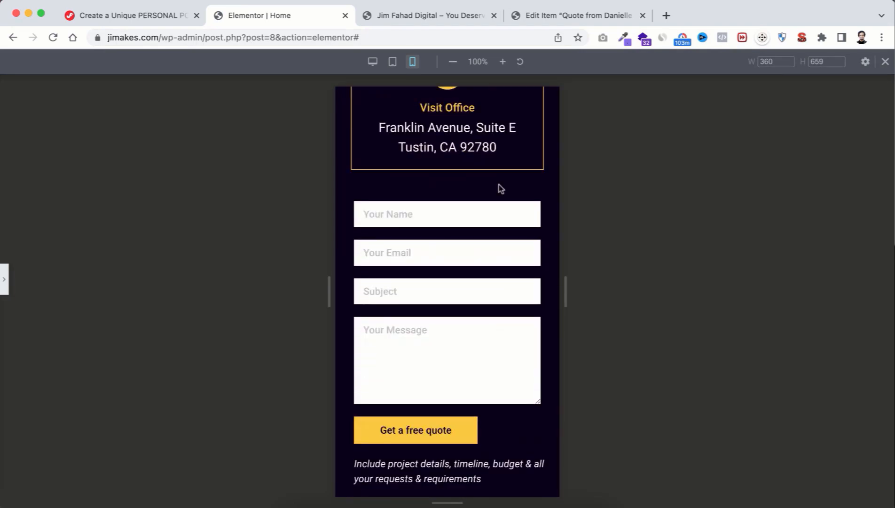
scroll(499, 188, up, 20)
scroll(499, 188, up, 6)
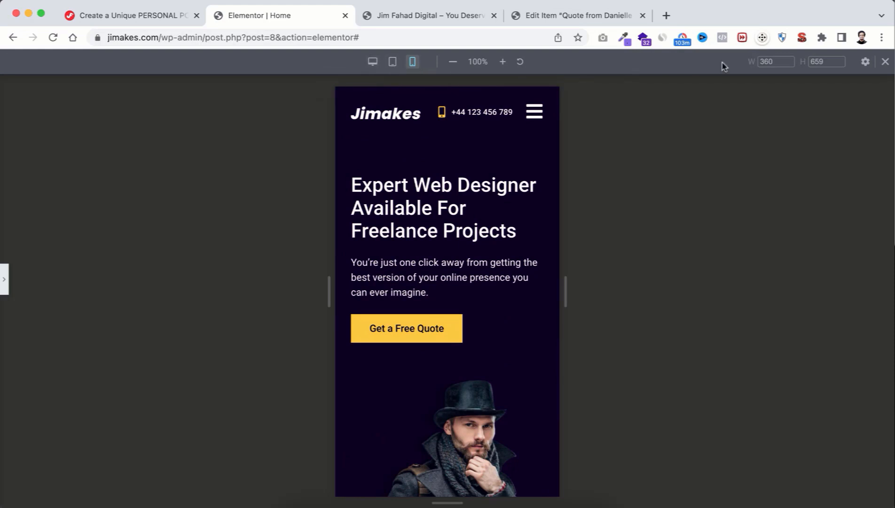
click(884, 62)
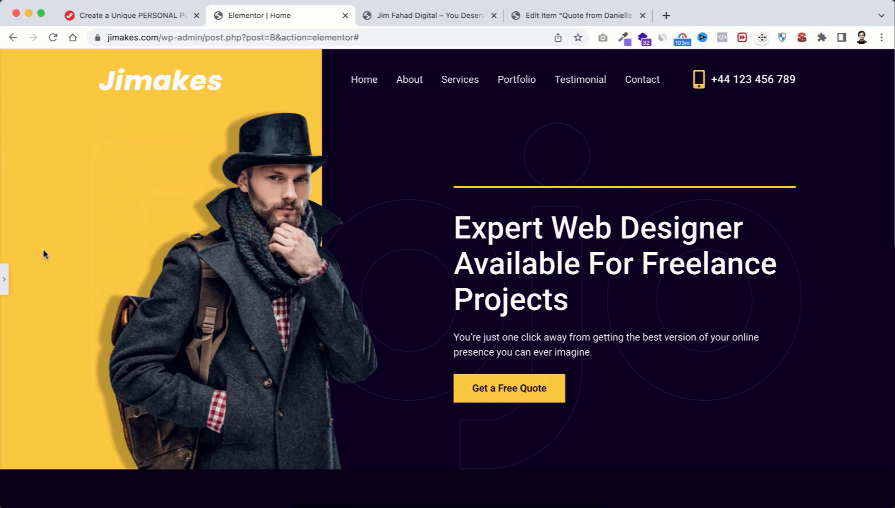
Reopen the Elementor sidebar, check the tutorial tab, and return to the editor
click(5, 281)
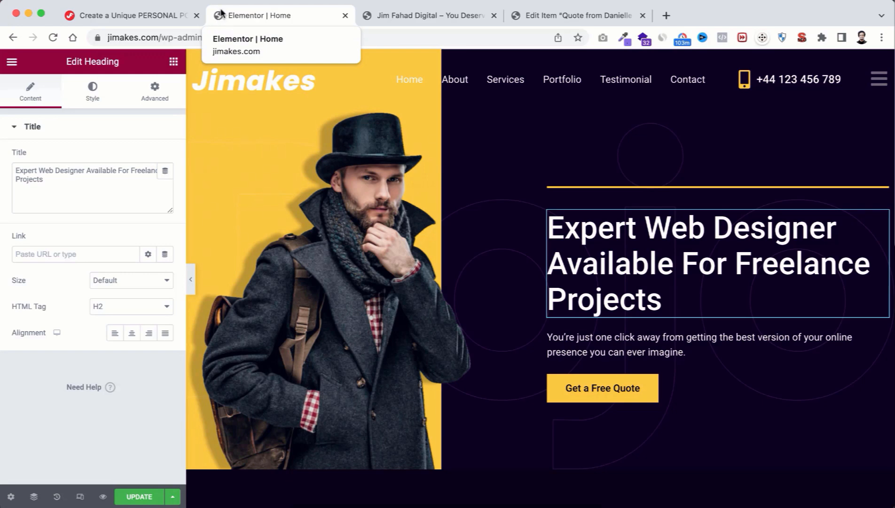
click(127, 17)
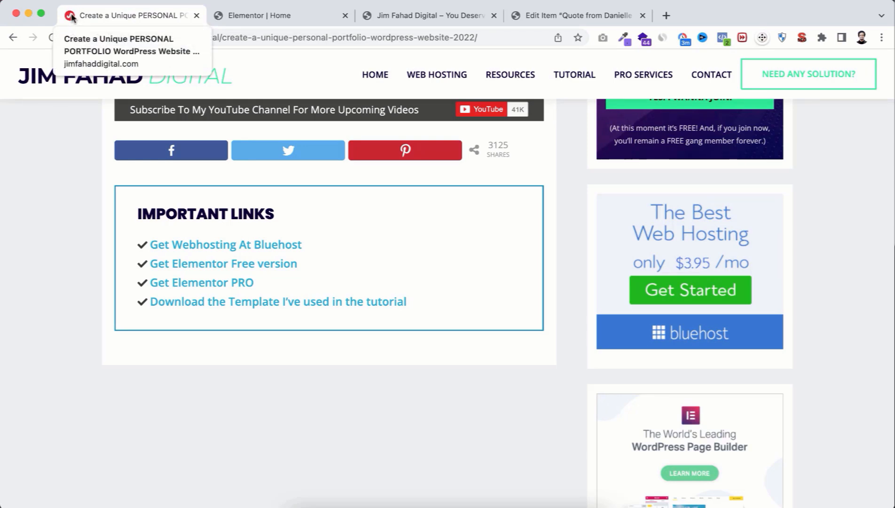
click(279, 16)
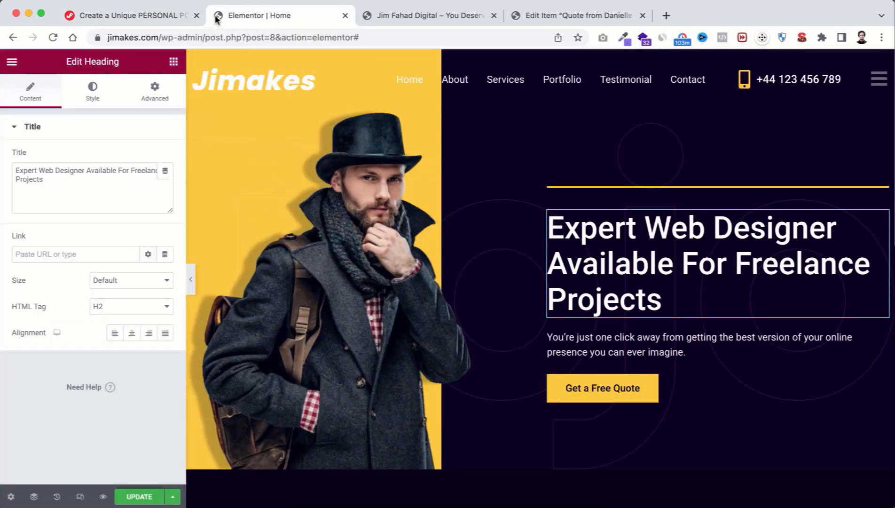
Open Site Settings and go to the Site Identity section
click(12, 63)
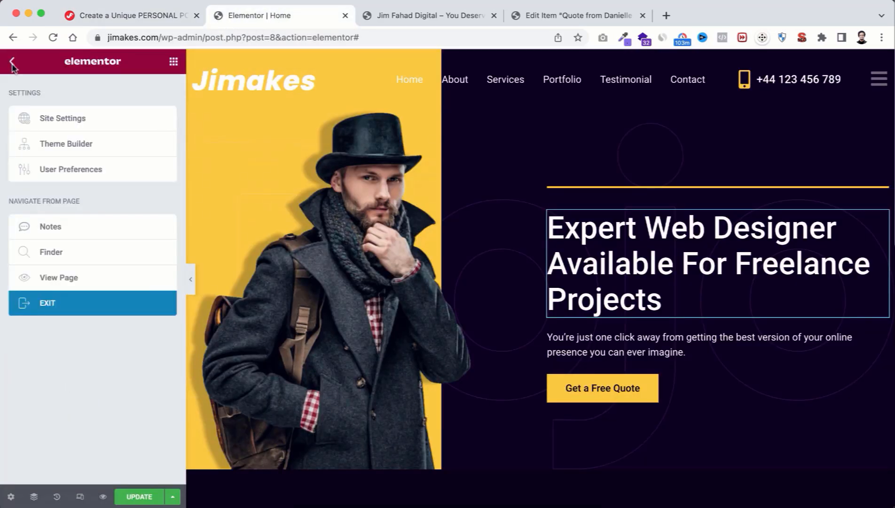
click(68, 121)
scroll(80, 294, down, 3)
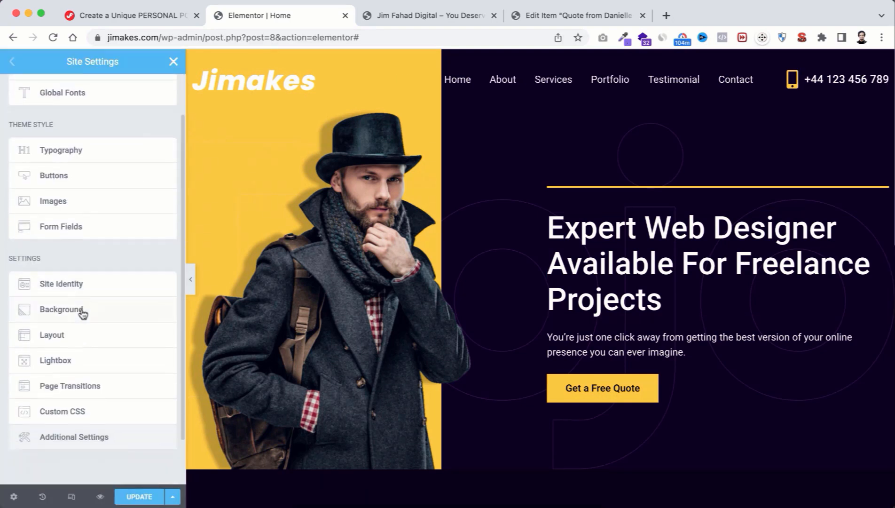
click(81, 275)
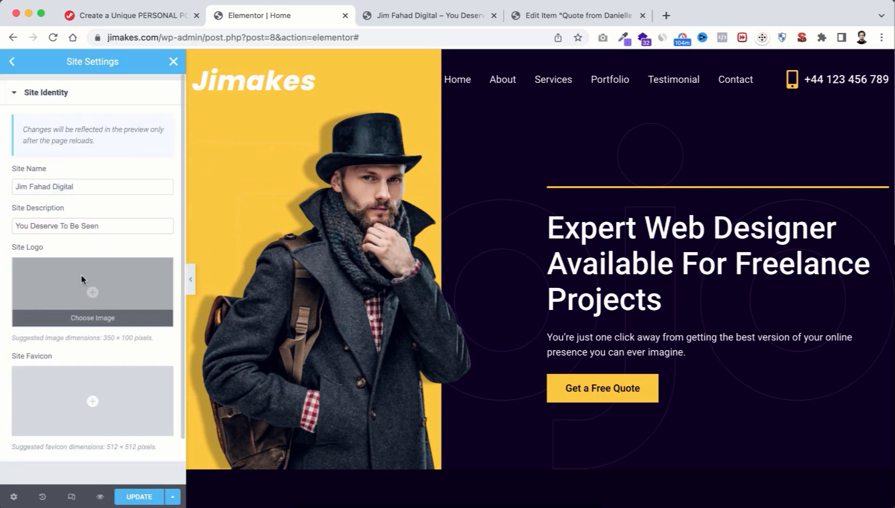
scroll(4, 351, down, 2)
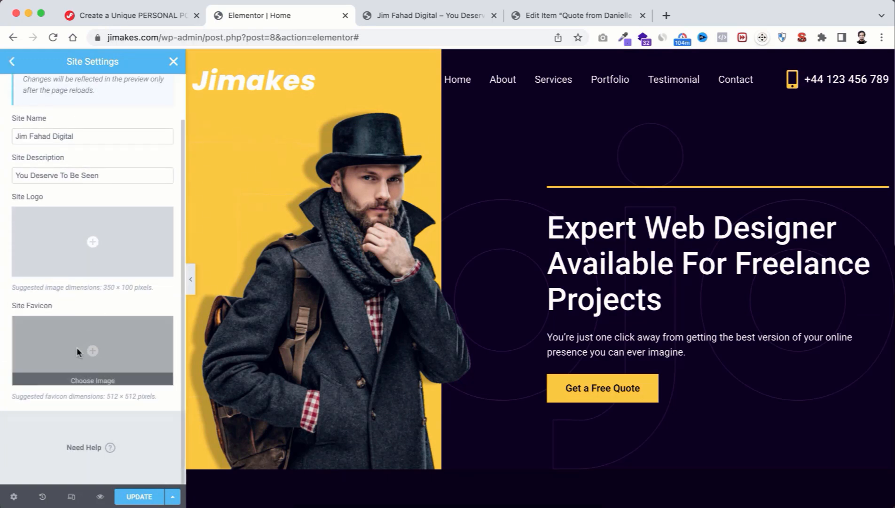
Upload the linked-dots PNG and insert it as the Site Favicon
click(88, 337)
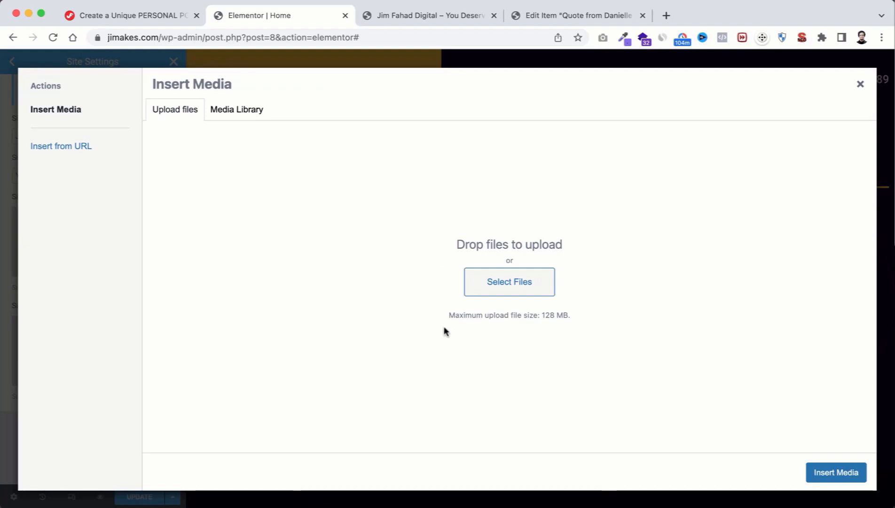
click(513, 282)
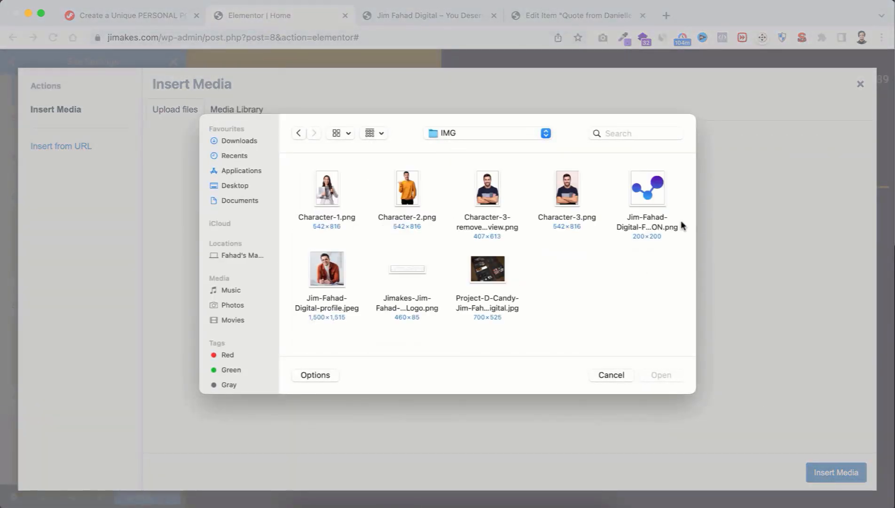
click(649, 193)
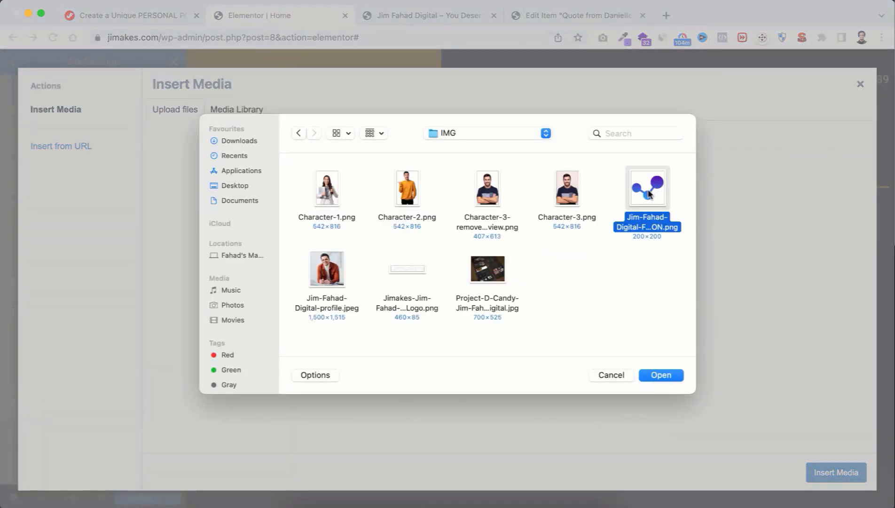
click(662, 374)
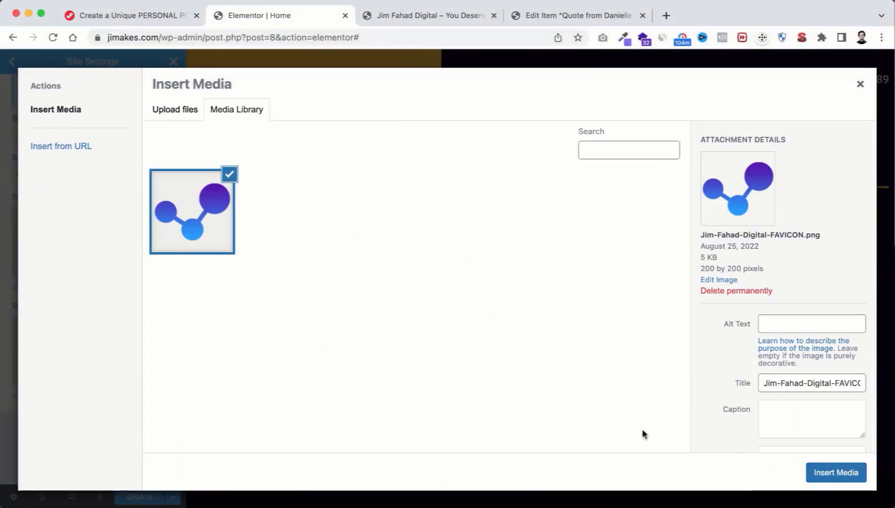
click(845, 475)
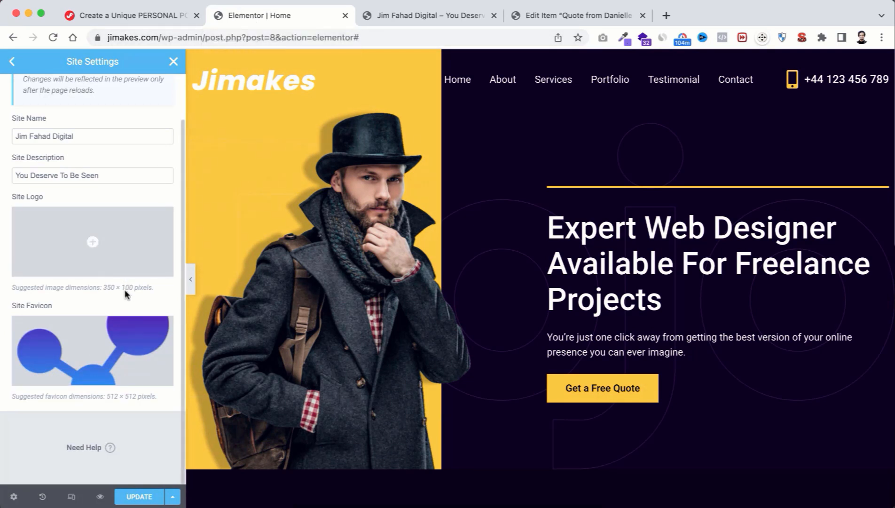
scroll(125, 289, up, 2)
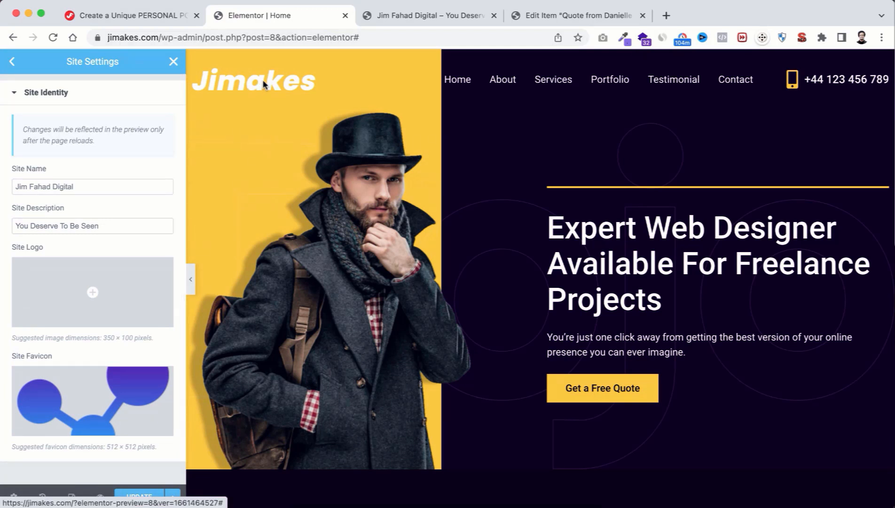
Set the white Jimakes wordmark from the Media Library as the Site Logo
click(77, 284)
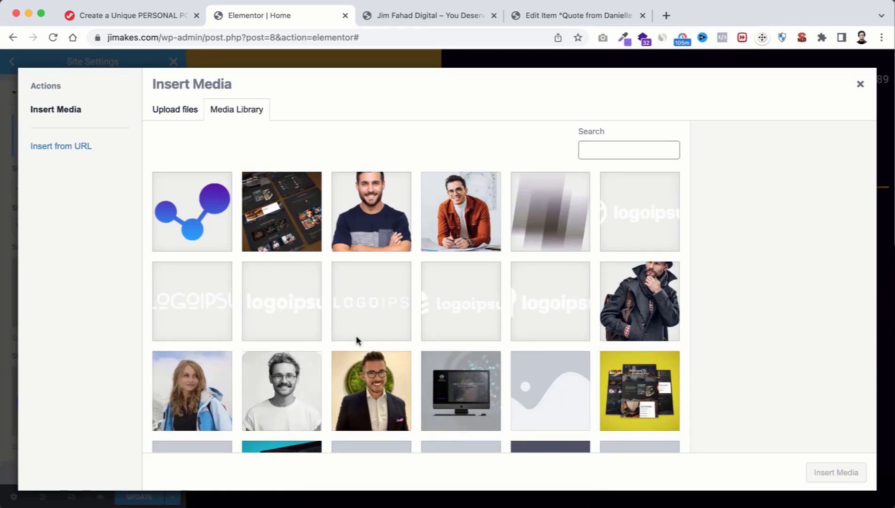
scroll(356, 332, down, 5)
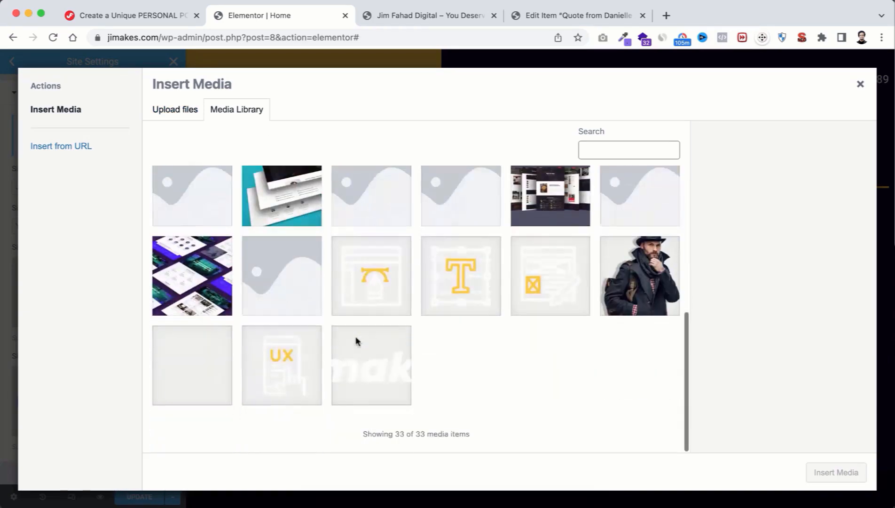
click(378, 371)
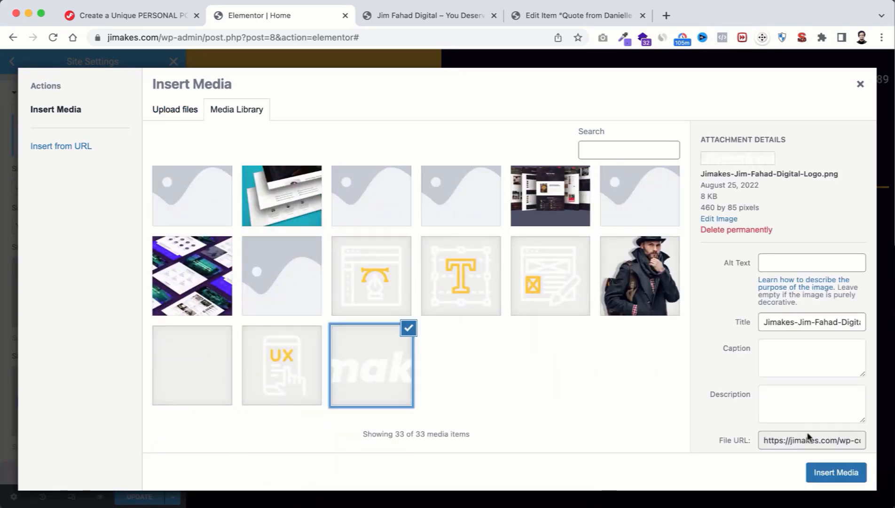
click(835, 472)
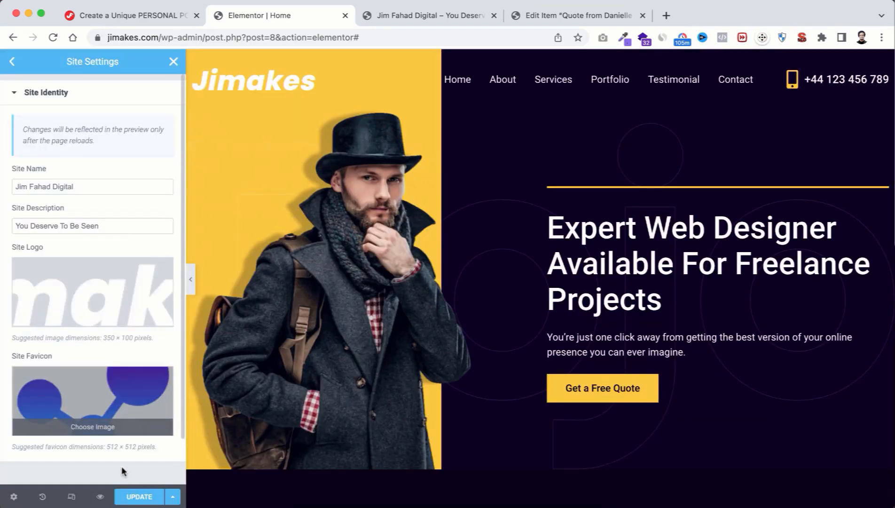
Save Site Settings and the Home page, then open Preview Changes
click(139, 498)
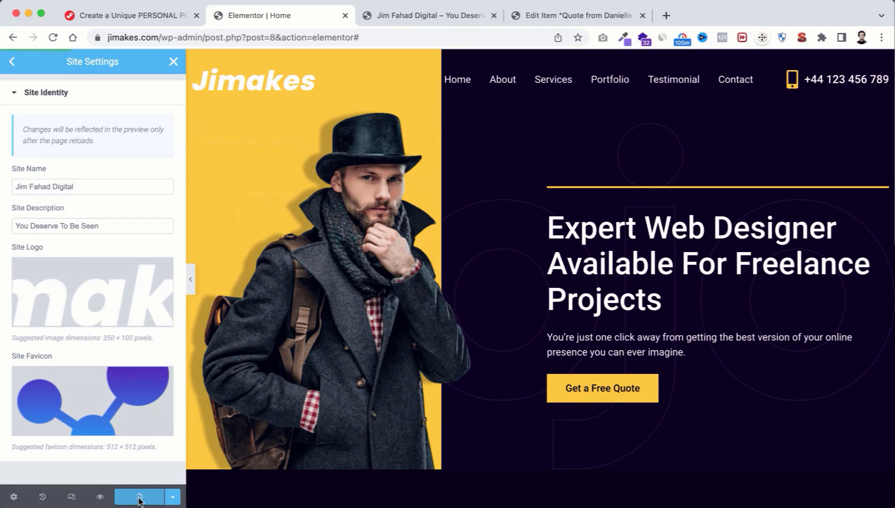
click(173, 62)
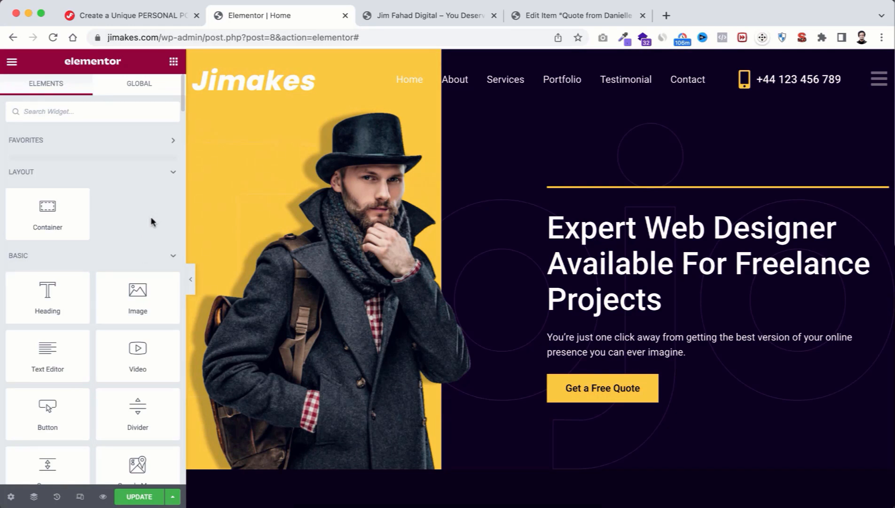
click(140, 497)
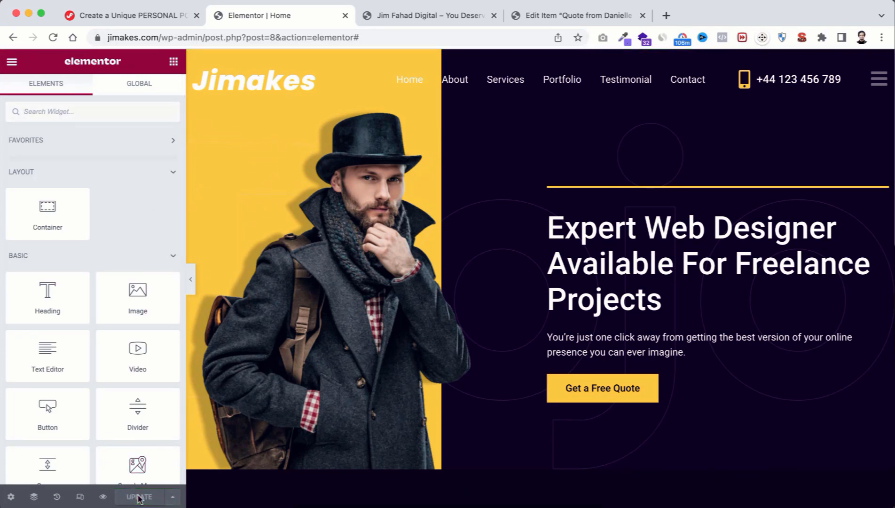
click(103, 497)
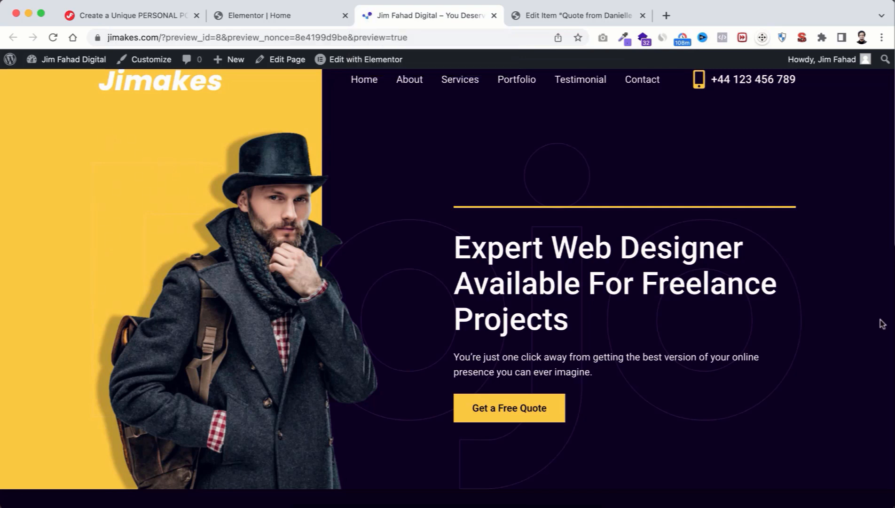
scroll(871, 351, down, 3)
scroll(872, 359, down, 15)
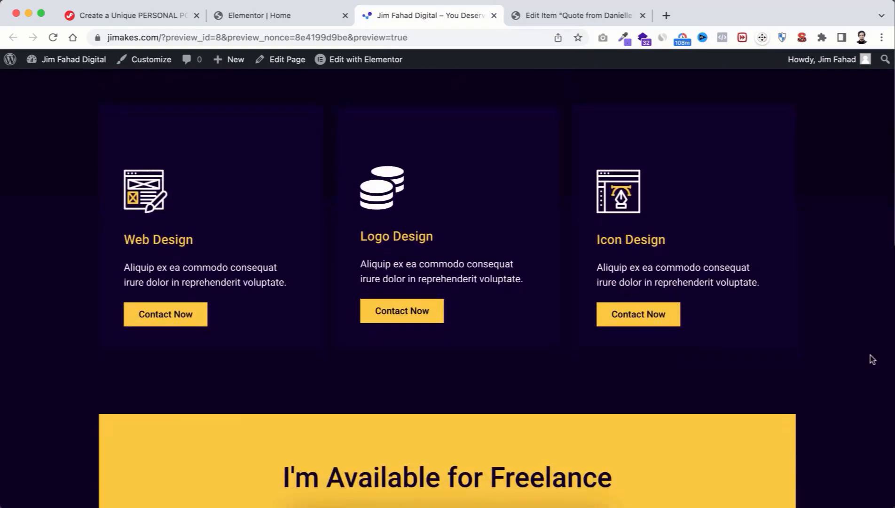
drag(606, 233, 273, 234)
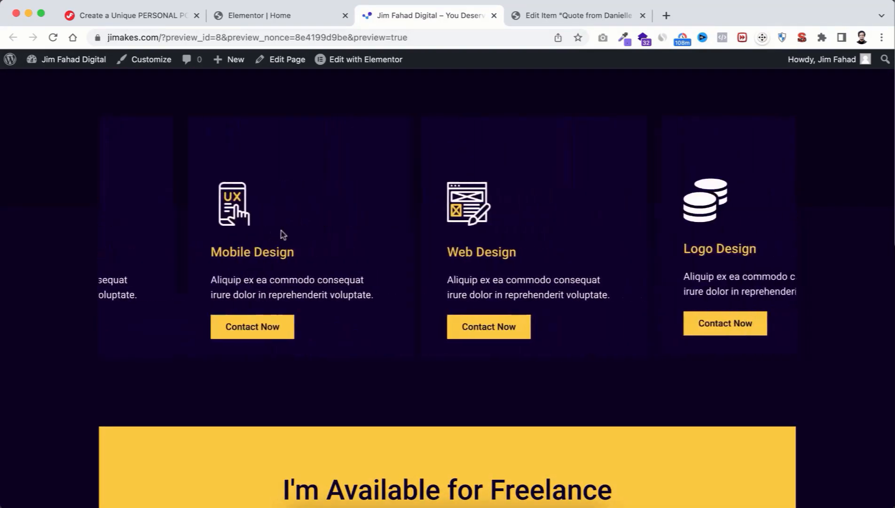
scroll(759, 370, down, 7)
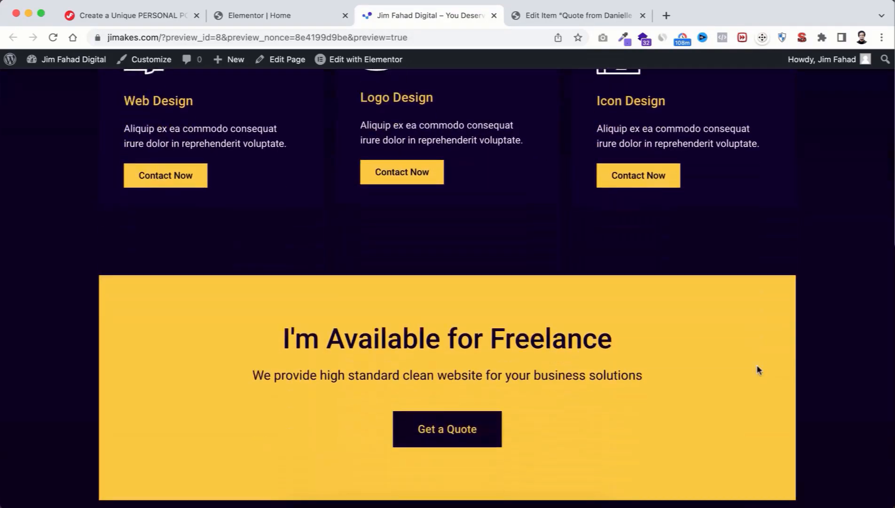
scroll(758, 369, down, 8)
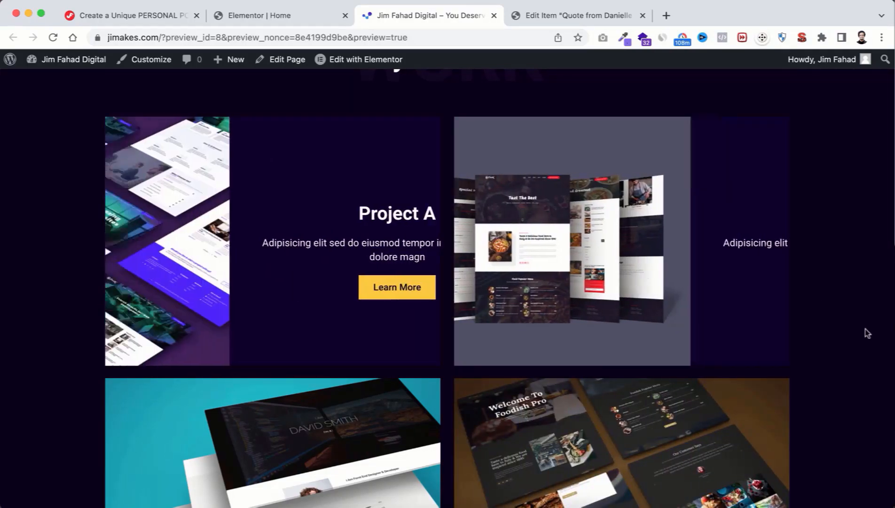
scroll(793, 394, down, 7)
scroll(849, 396, down, 6)
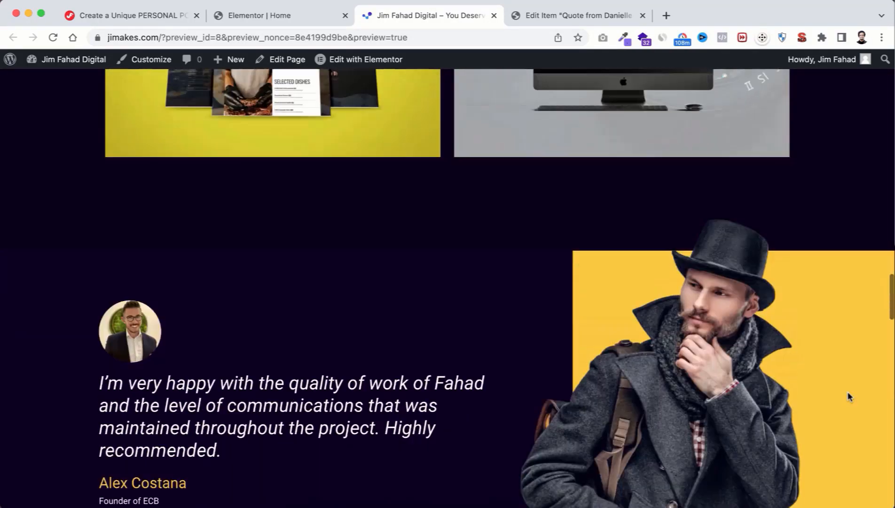
scroll(849, 396, down, 8)
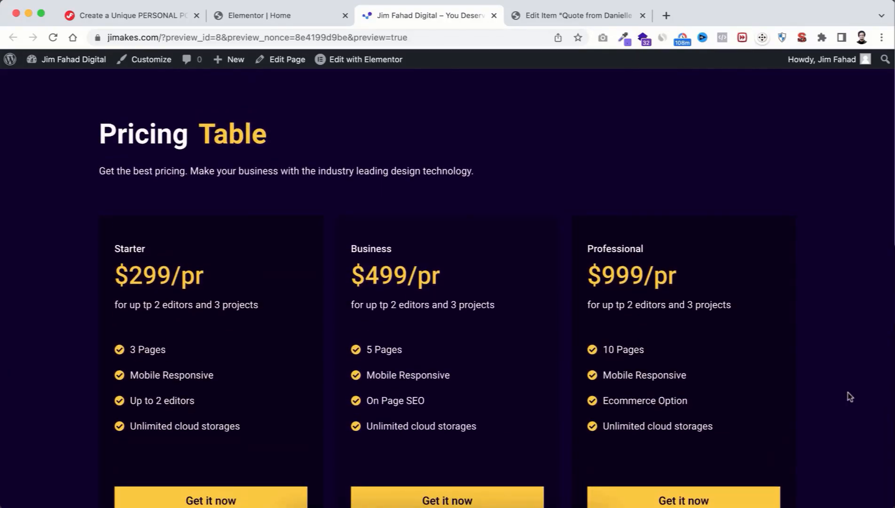
scroll(850, 396, down, 8)
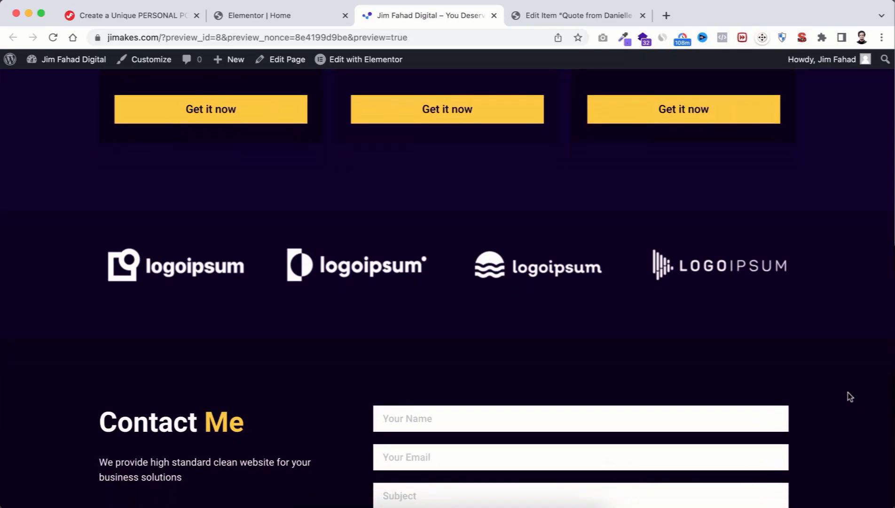
scroll(850, 396, down, 8)
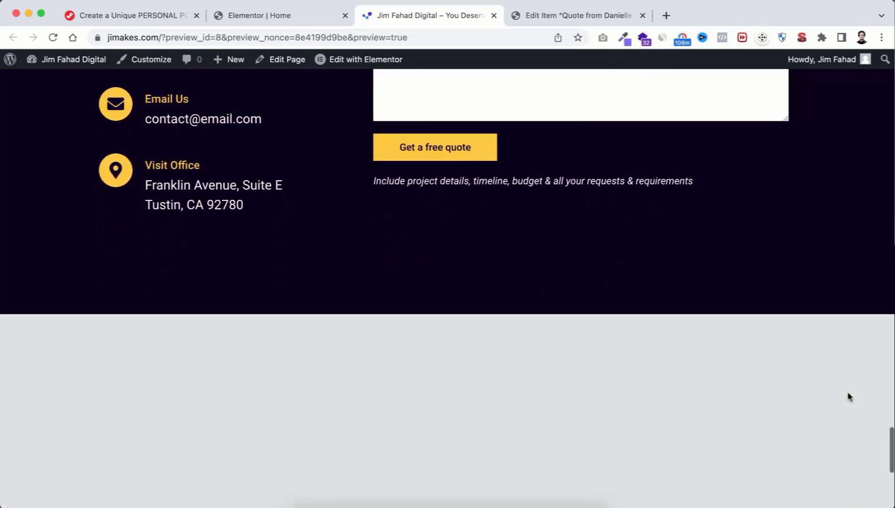
scroll(850, 397, down, 5)
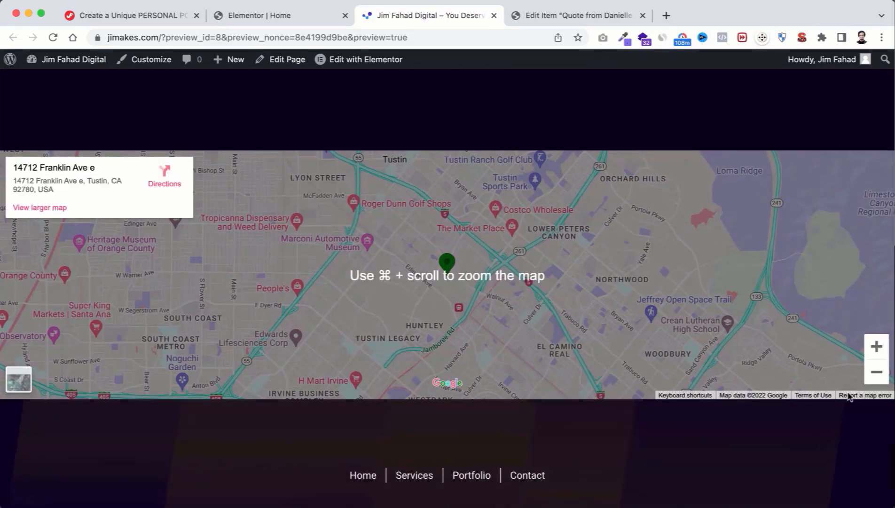
scroll(850, 397, down, 4)
scroll(859, 409, up, 15)
scroll(858, 389, up, 10)
scroll(858, 389, up, 15)
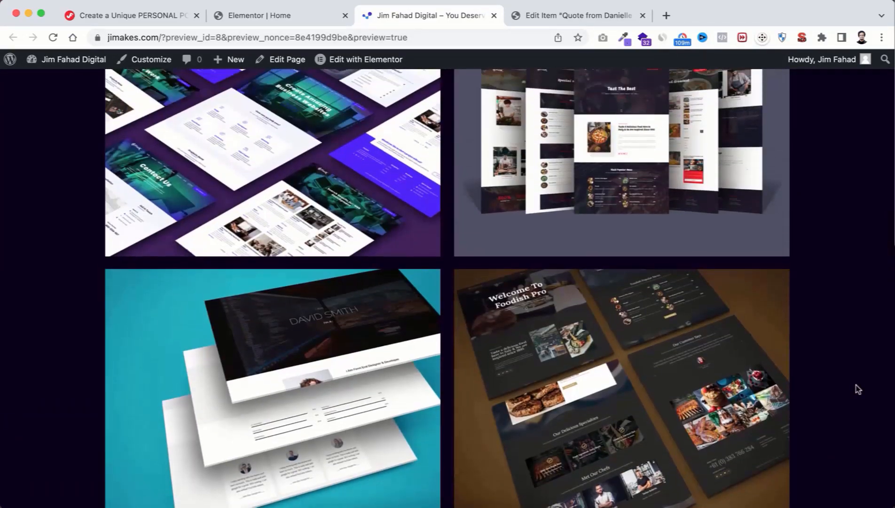
scroll(859, 389, up, 4)
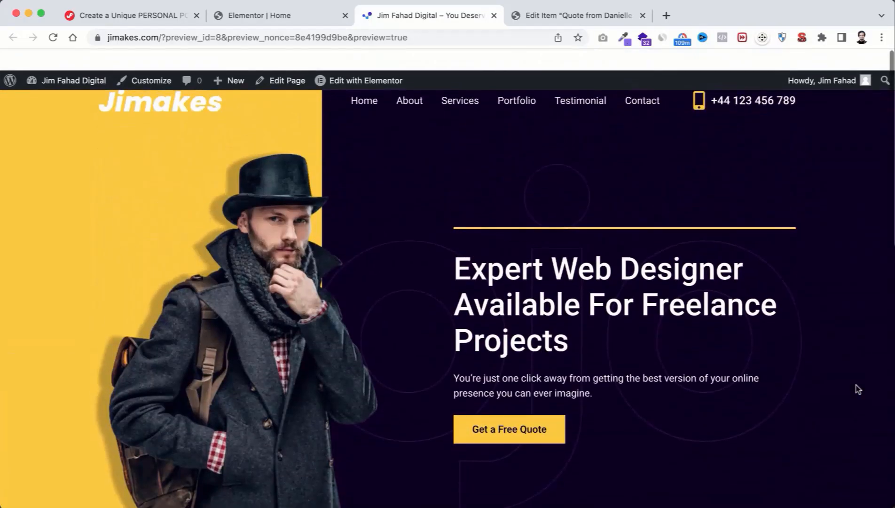